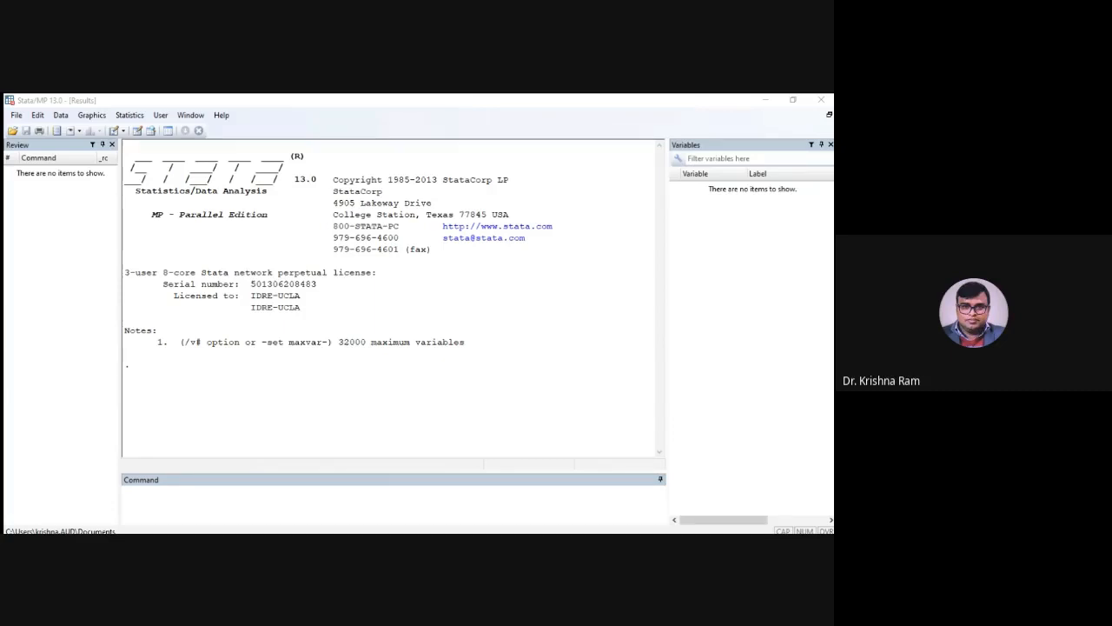
Switch to Stata and display the current working directory with the pwd command
key("alt+Tab")
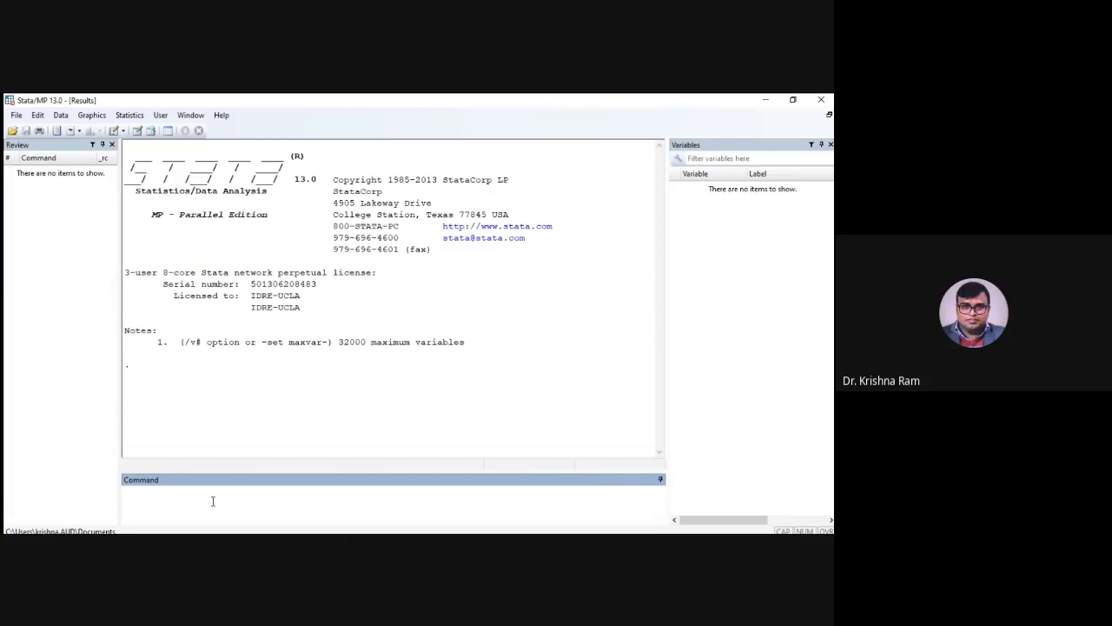
type("pwd")
key("Return")
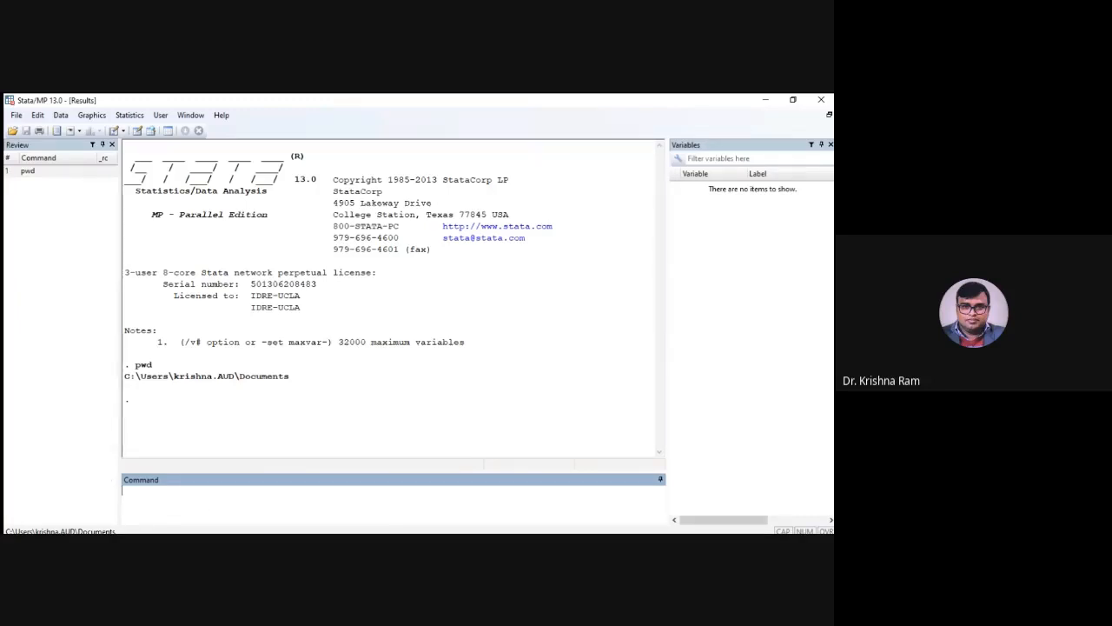
Change the working directory to the PLFS 2018-19 folder on the Desktop with the cd command
left_click(768, 104)
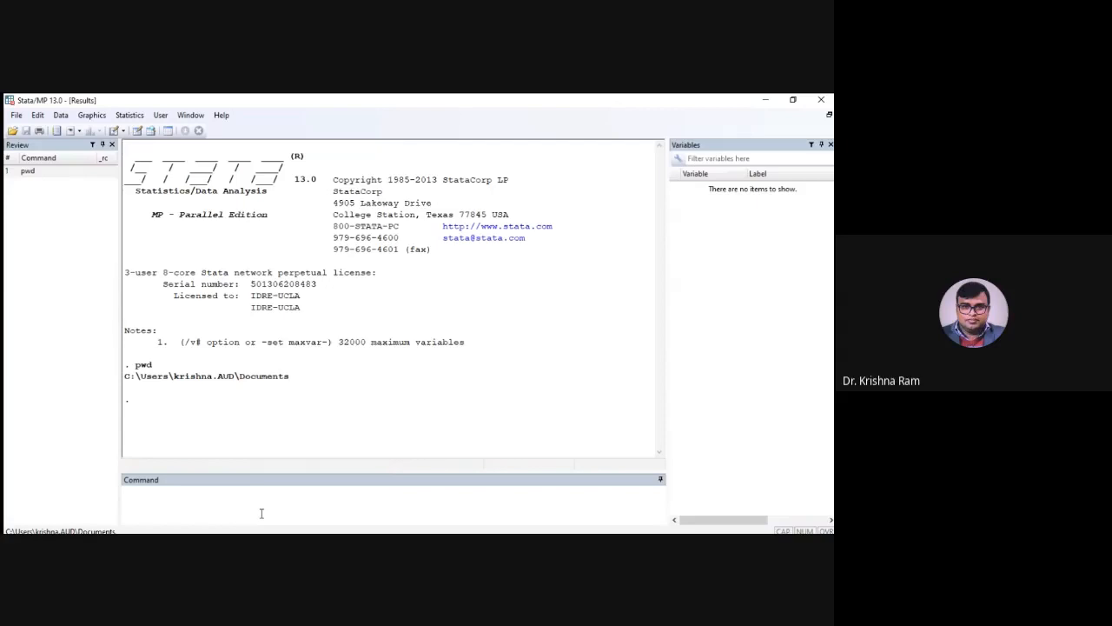
left_click(261, 513)
type("c")
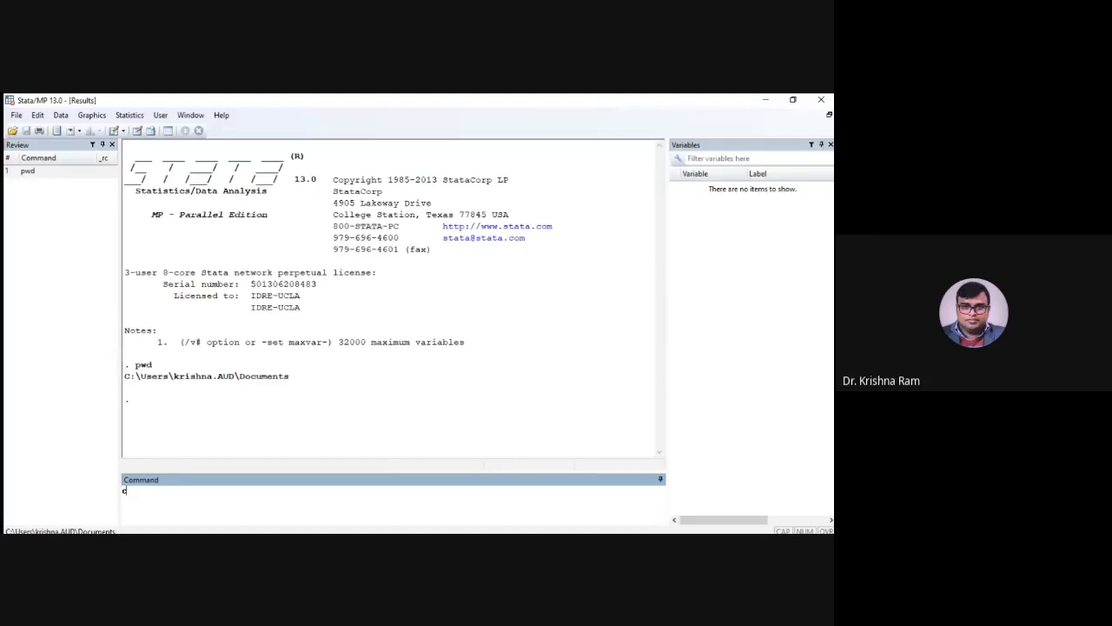
type("d")
type("\"C:\\Users\\krishna.AUD\\Desktop\\PLFS 2018-19\"")
key("Return")
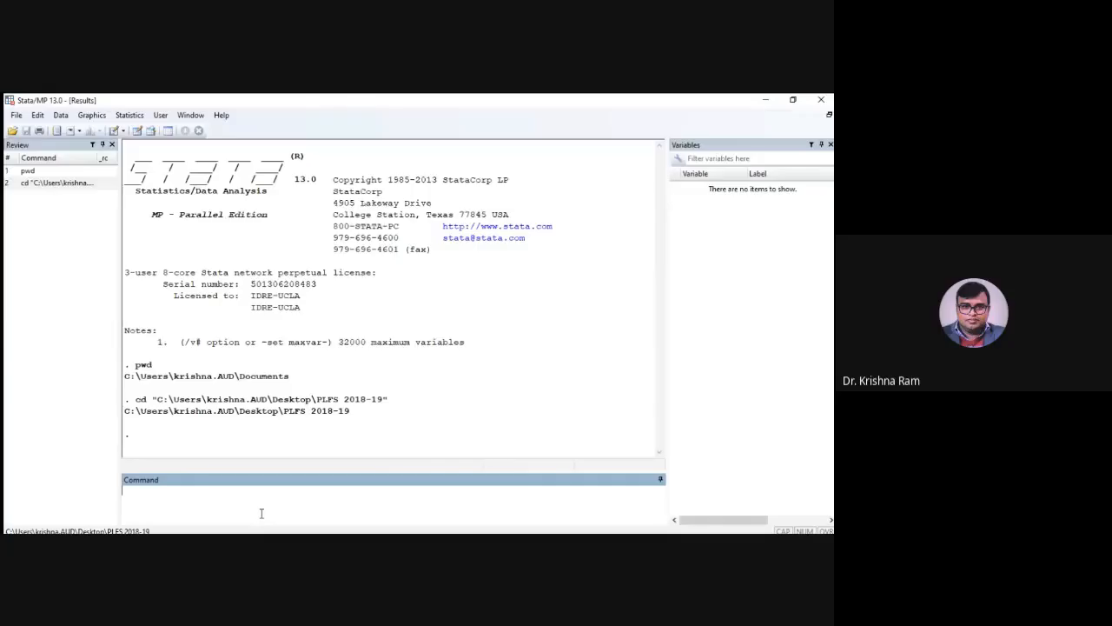
Import the household text data with infile using hhfv_rv.dct,using(hh104_fv_final.txt) and show the full dictionary output
type("infile using")
key("alt+Tab")
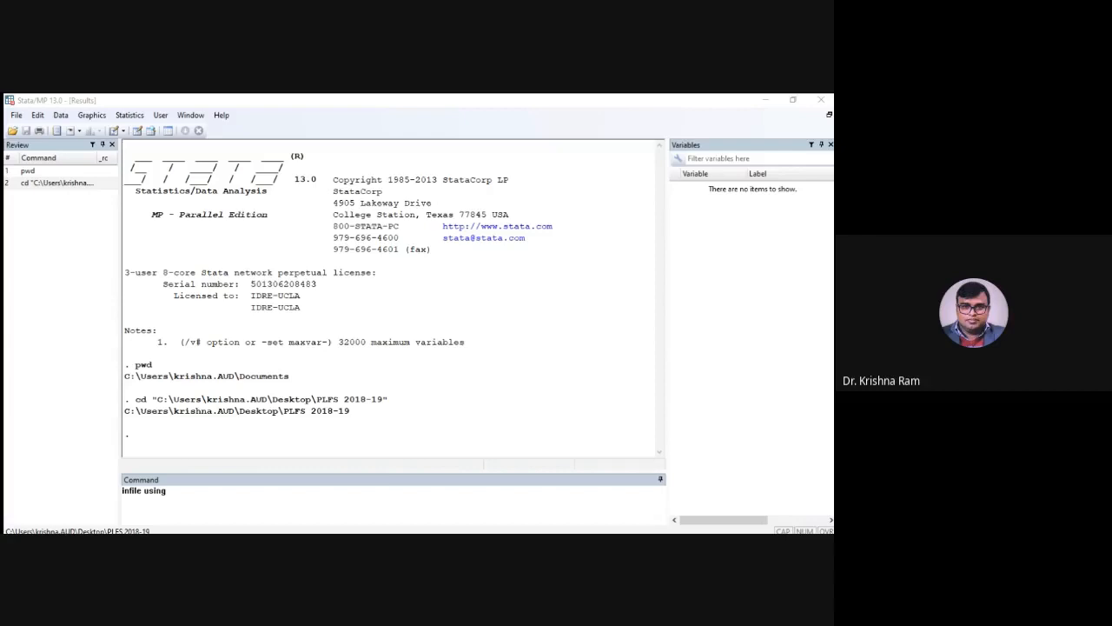
left_click(249, 512)
type("hhfv_rv")
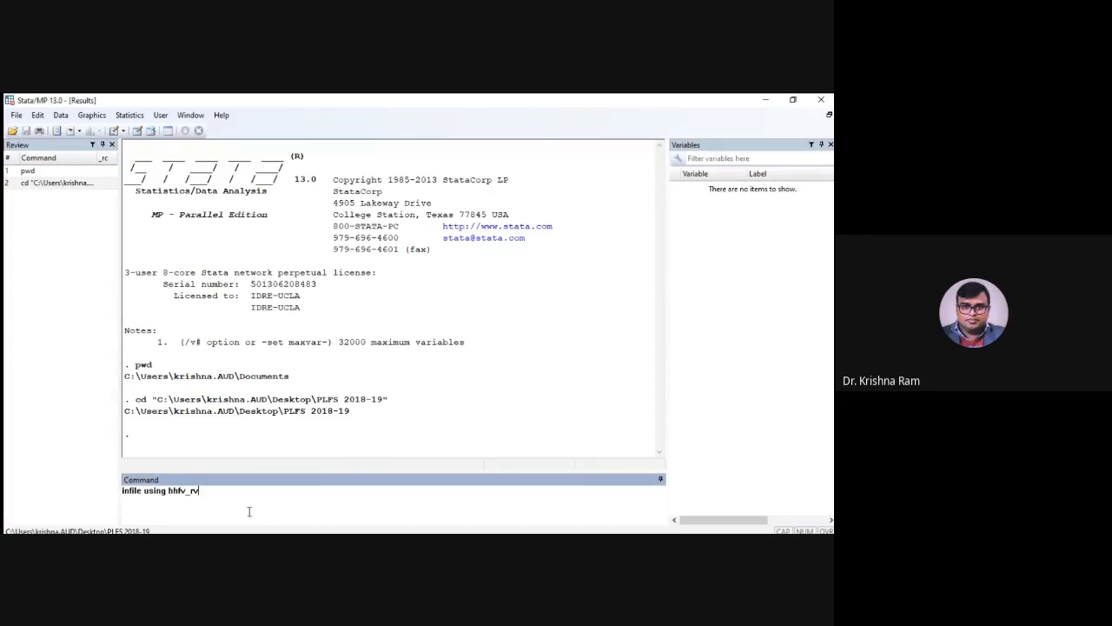
type(".dct")
type(",using(hh104_fv_final")
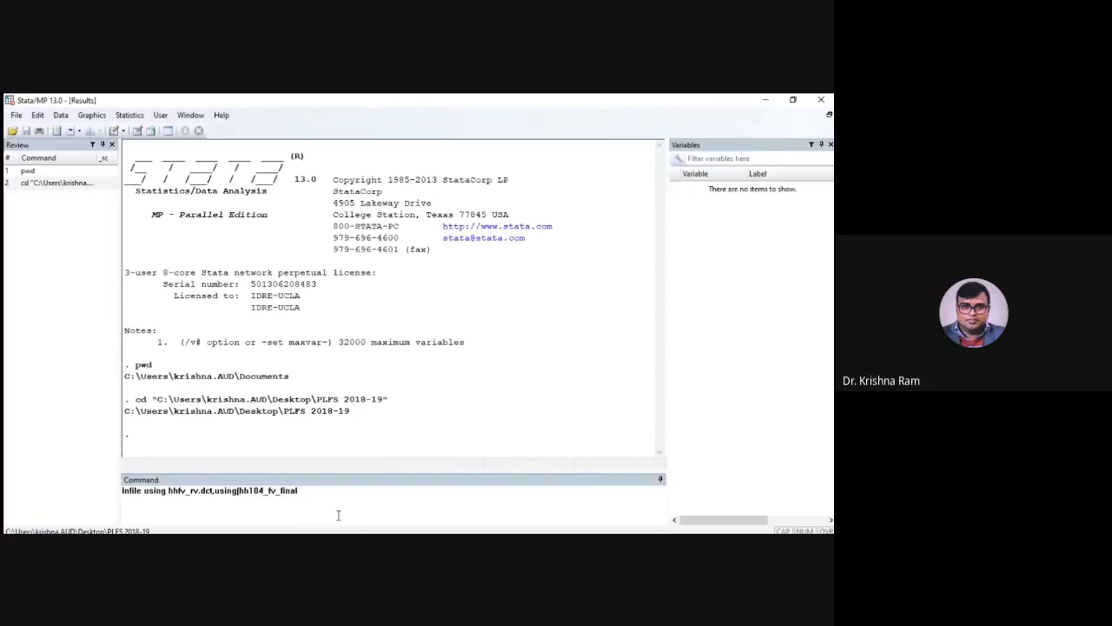
left_click(372, 499)
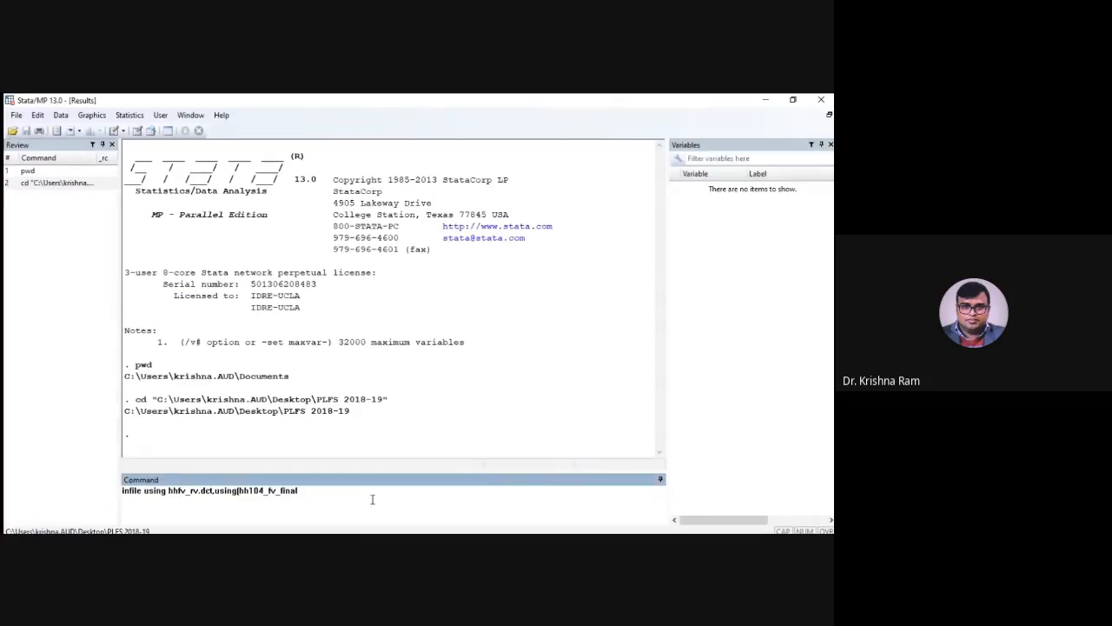
type(".txt")
key("Return")
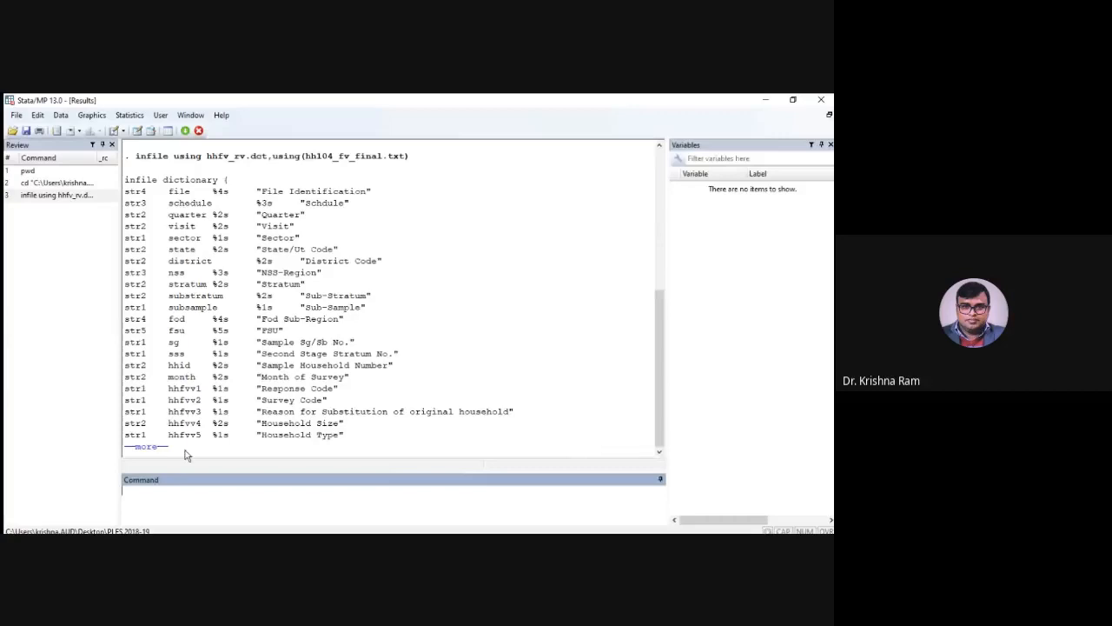
left_click(146, 448)
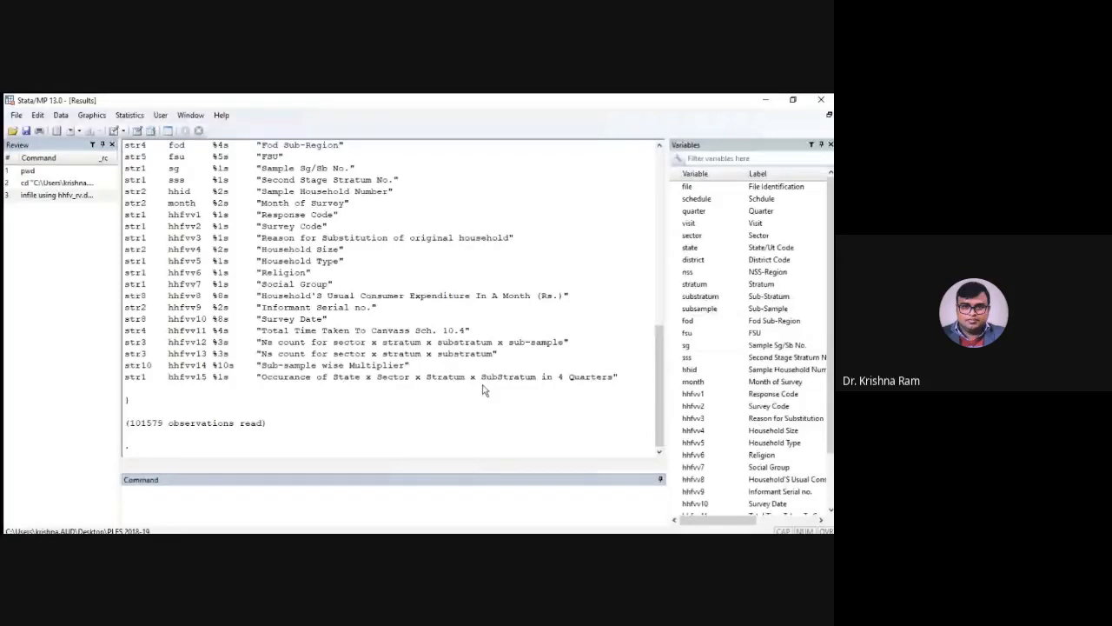
left_click(398, 445)
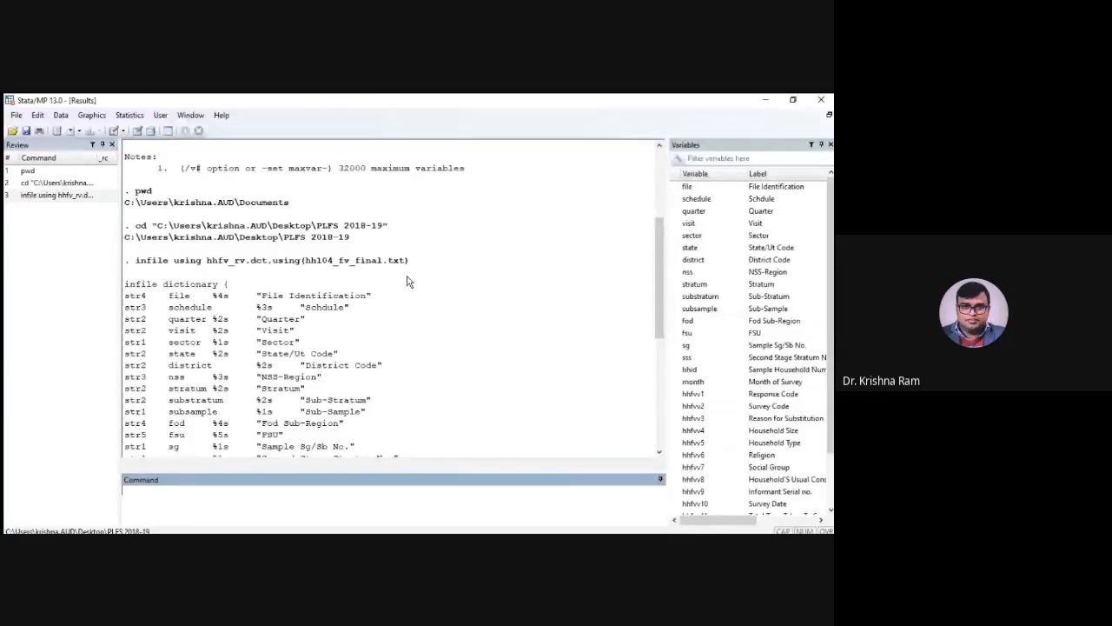
scroll(393, 306, "down", 8)
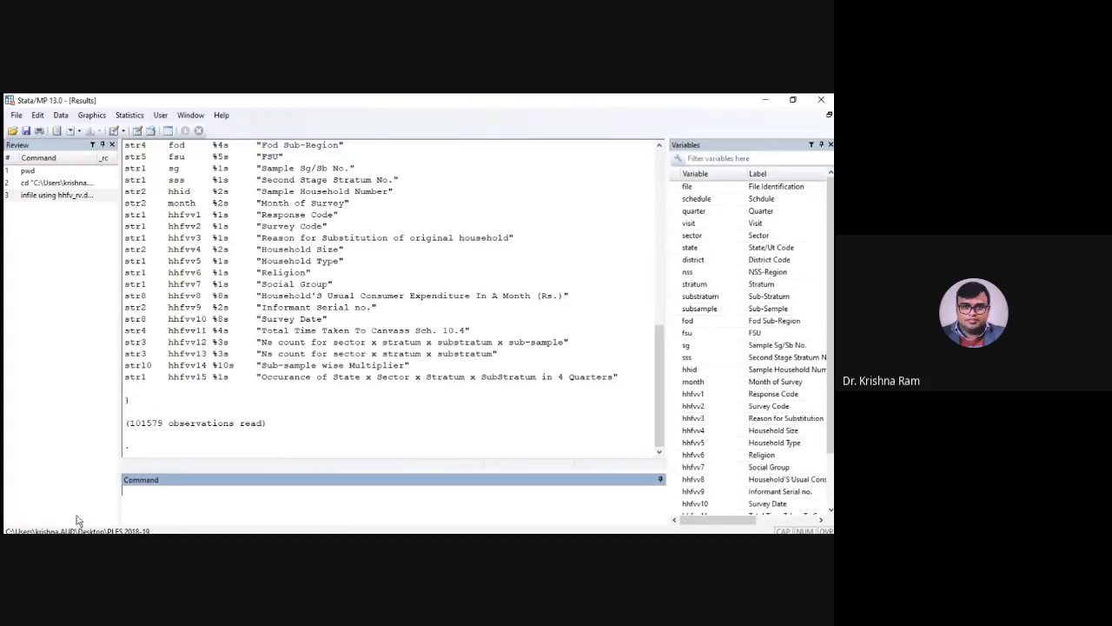
Save the imported household dataset in the working directory as hh_fv
type("save hh_fv")
key("Return")
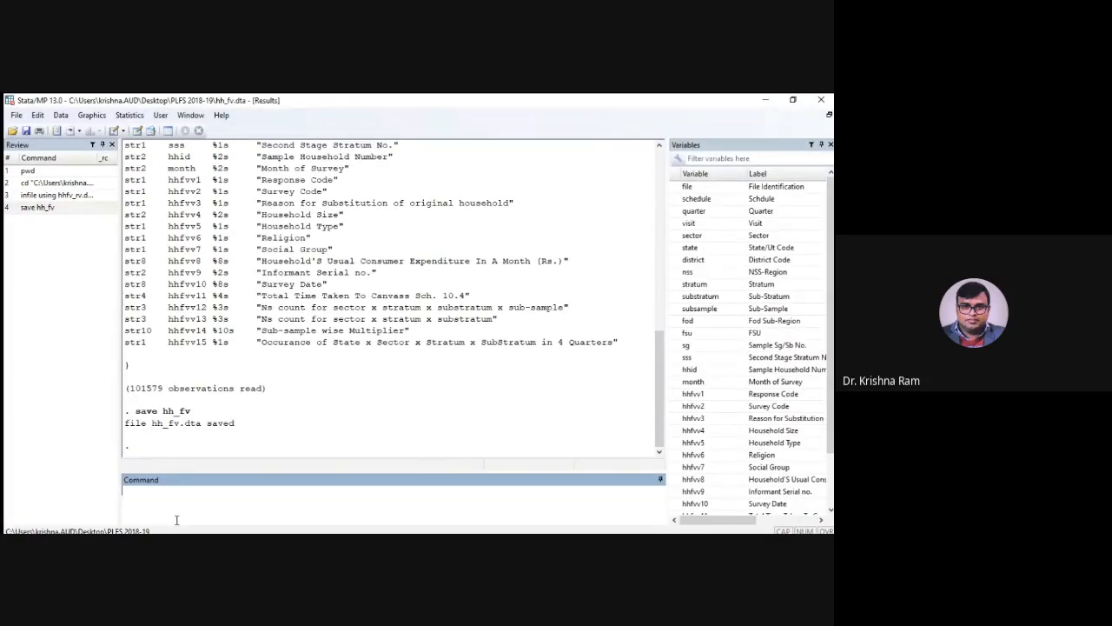
Clear the household dataset from memory with the clear command
scroll(258, 365, "up", 6)
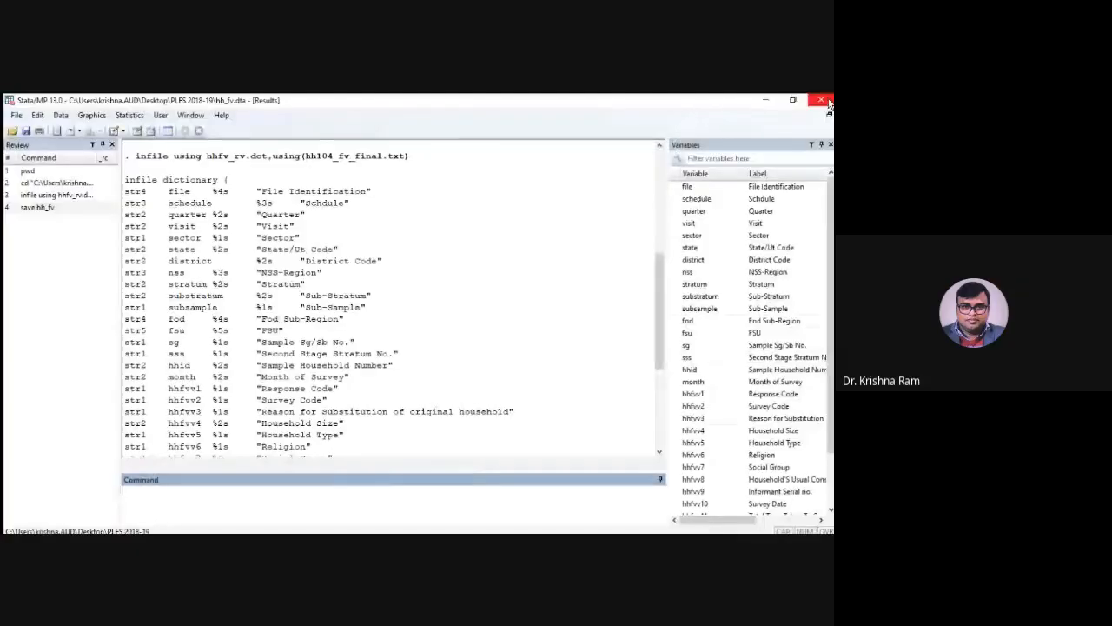
type("clear")
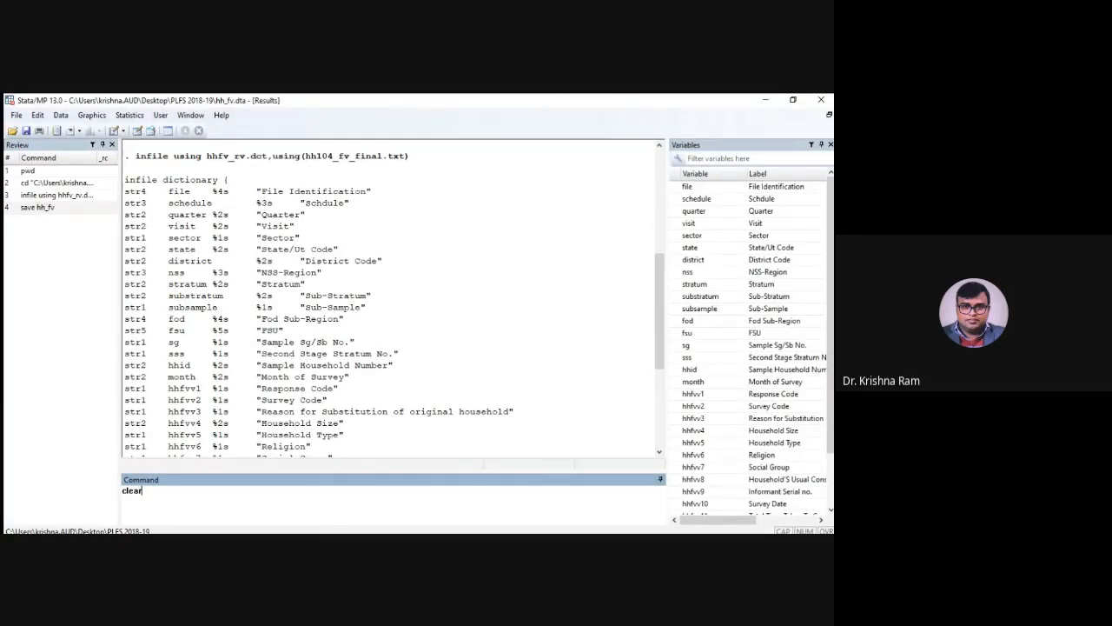
key("Return")
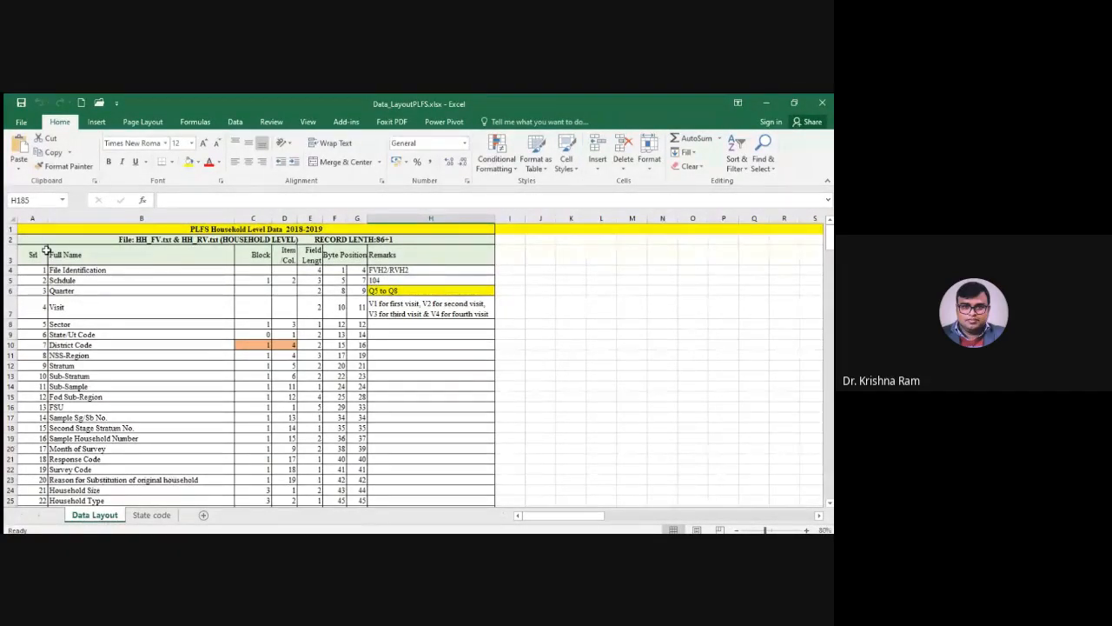
Switch to the Data_LayoutPLFS.xlsx workbook in Excel and copy the entire Data Layout sheet into a new worksheet
key("ctrl+a")
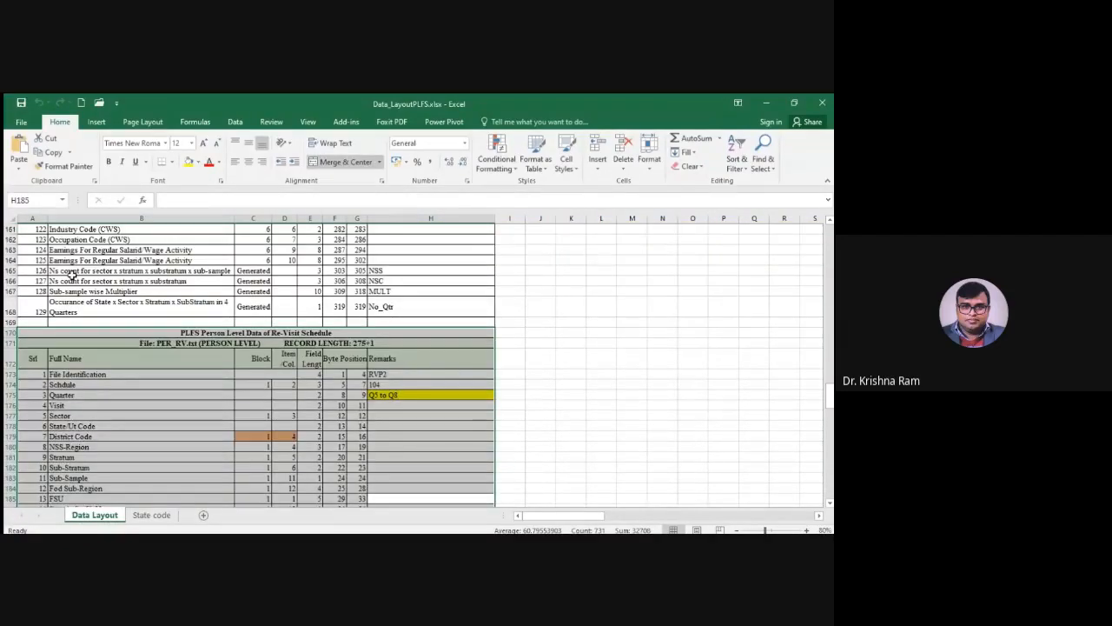
scroll(72, 274, "up", 12)
left_click(73, 302)
left_click_drag(830, 367, 830, 316)
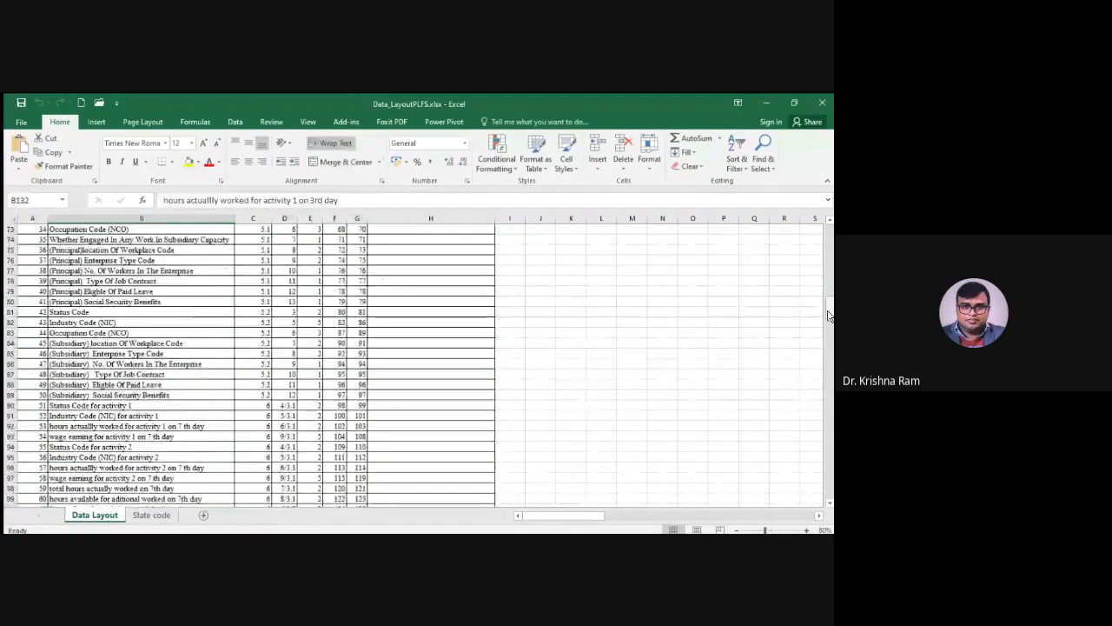
scroll(830, 261, "up", 20)
left_click(9, 218)
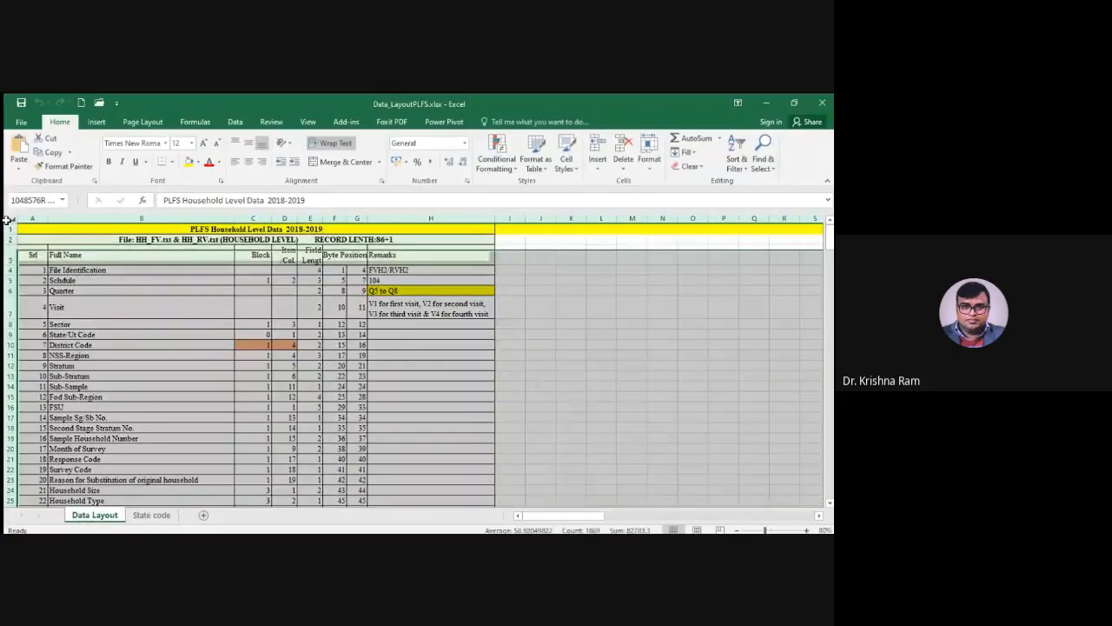
key("ctrl+c")
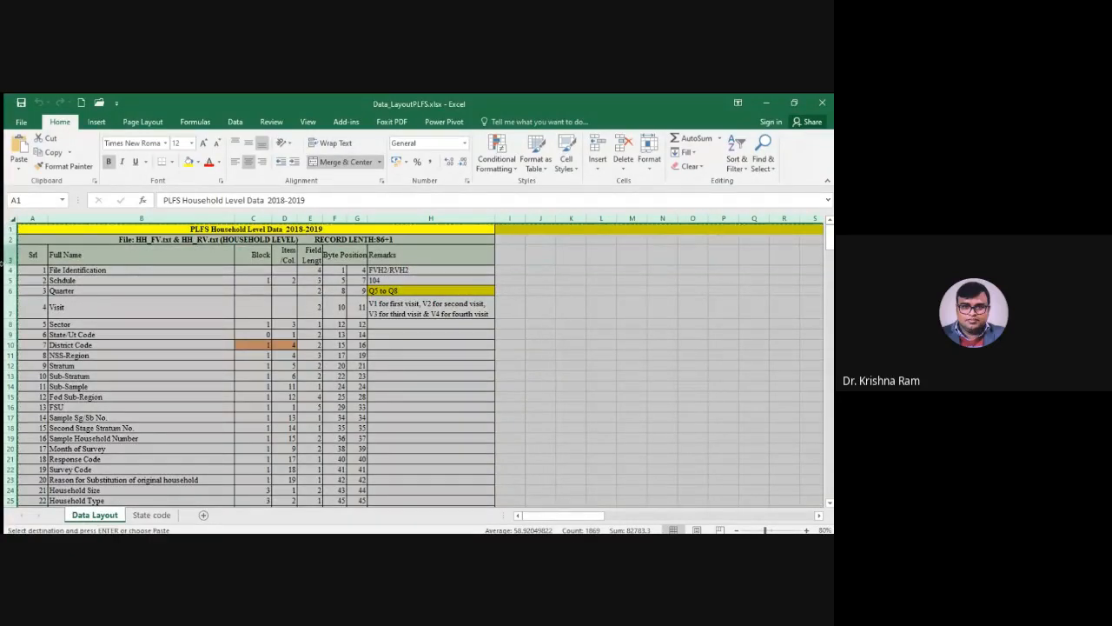
left_click(152, 515)
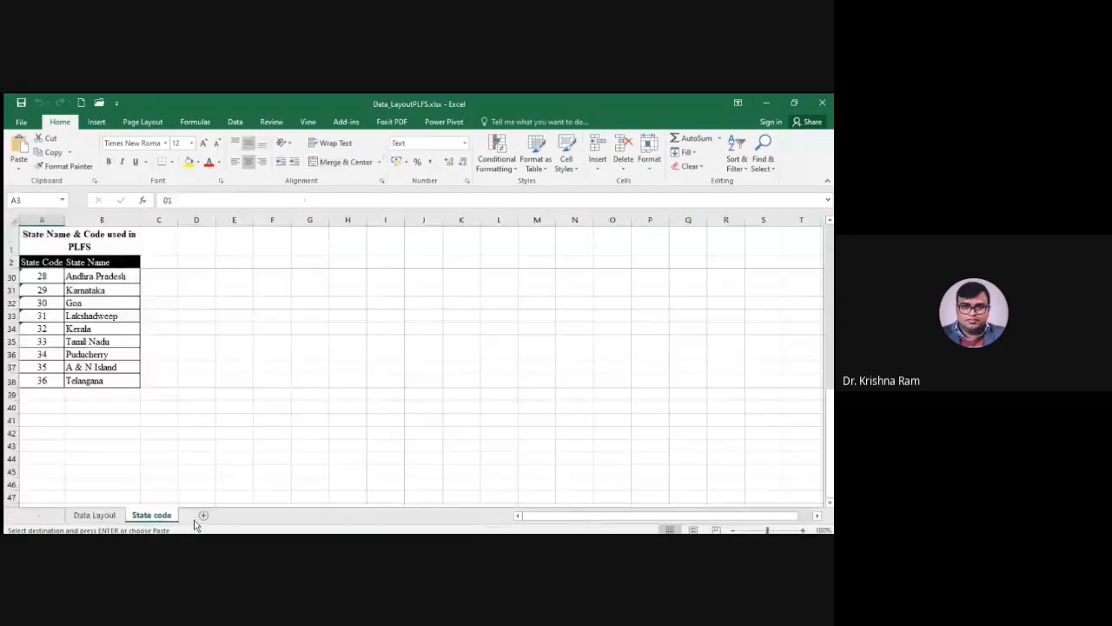
left_click(204, 515)
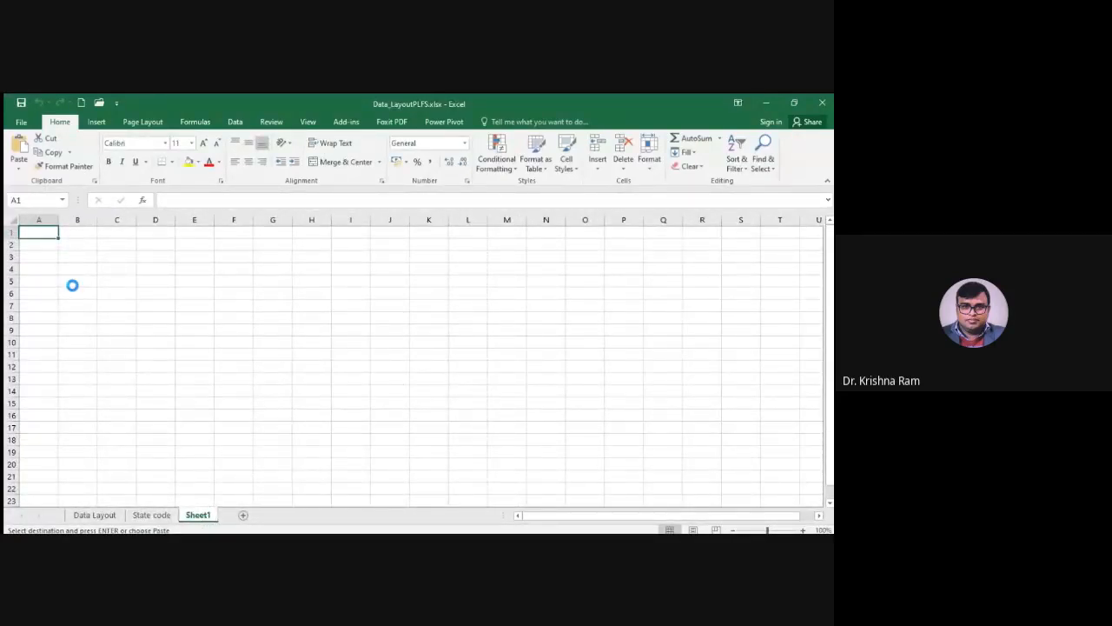
key("ctrl+v")
left_click(173, 354)
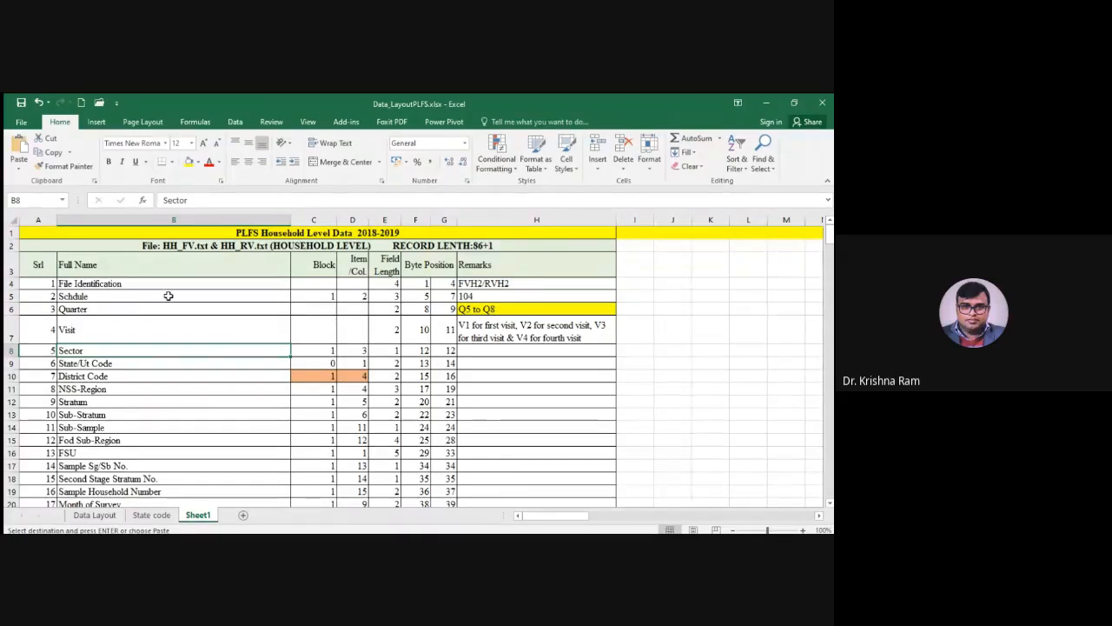
key("Escape")
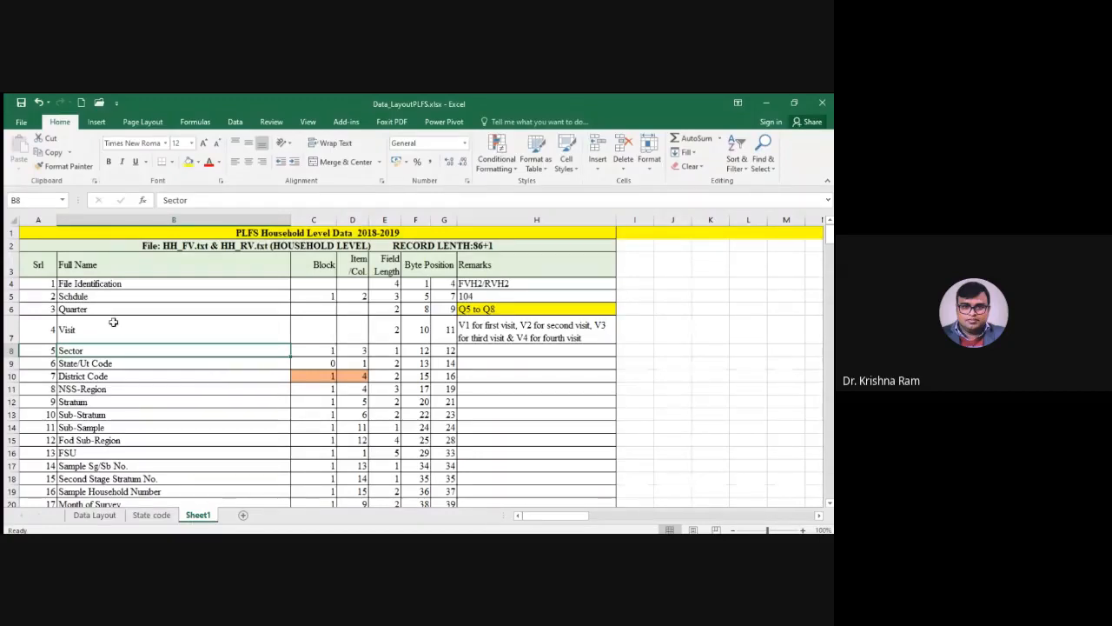
Add another blank worksheet after Sheet1 and enter str in cell A1
left_click(242, 514)
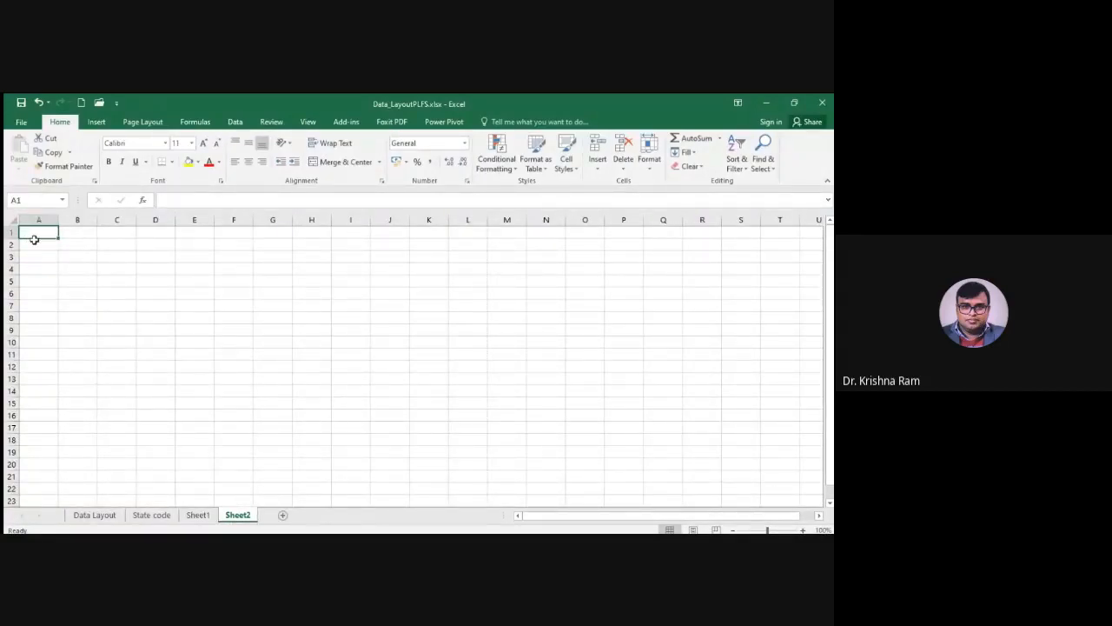
type("str")
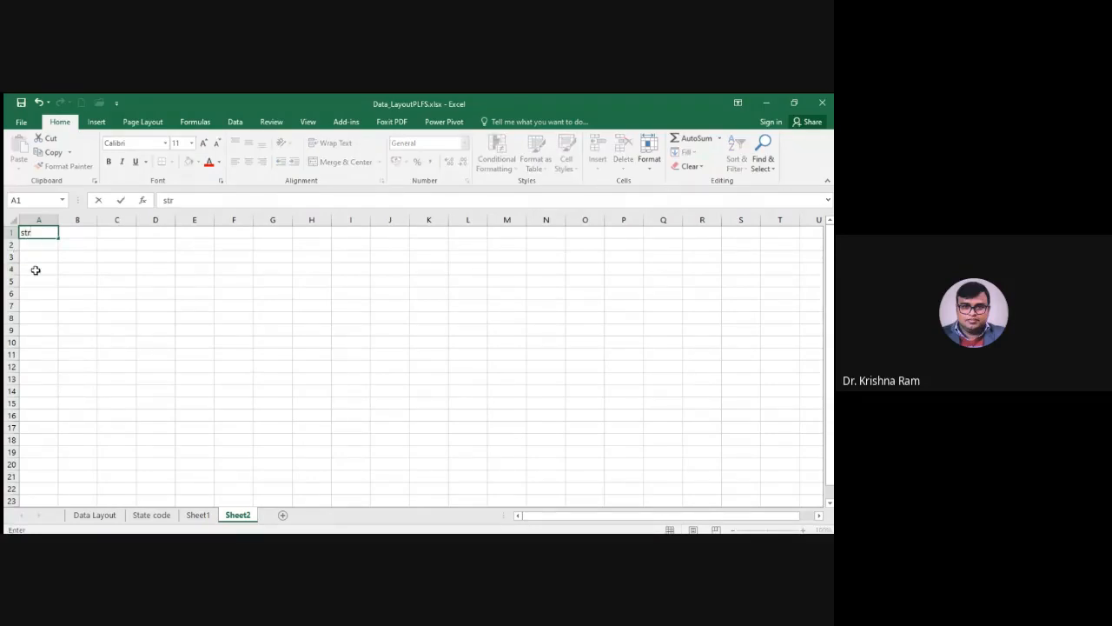
left_click(36, 274)
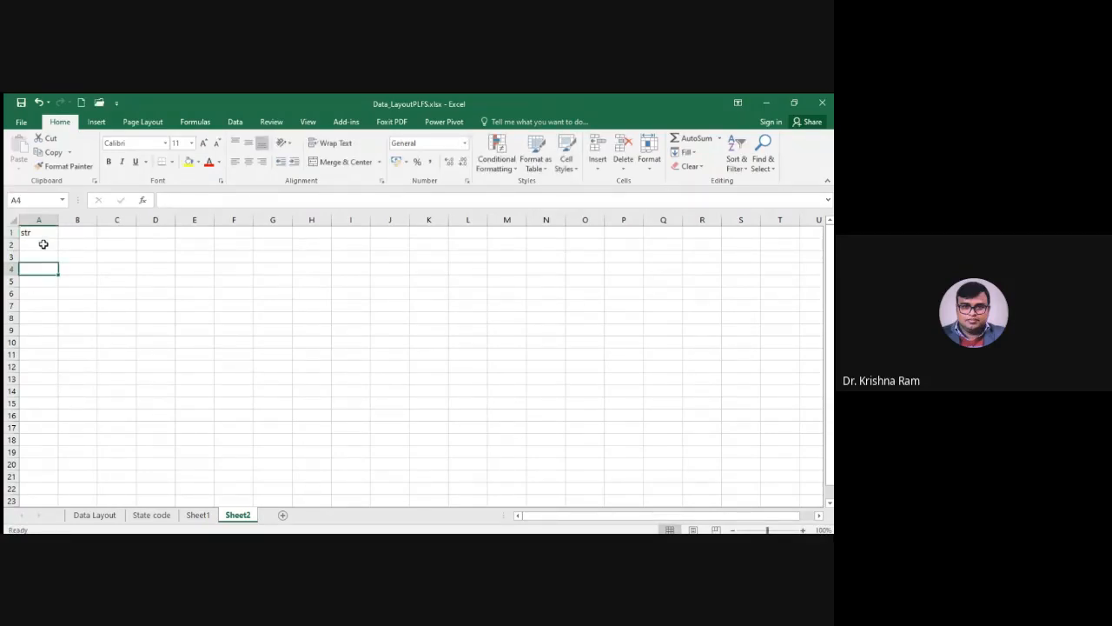
left_click(47, 235)
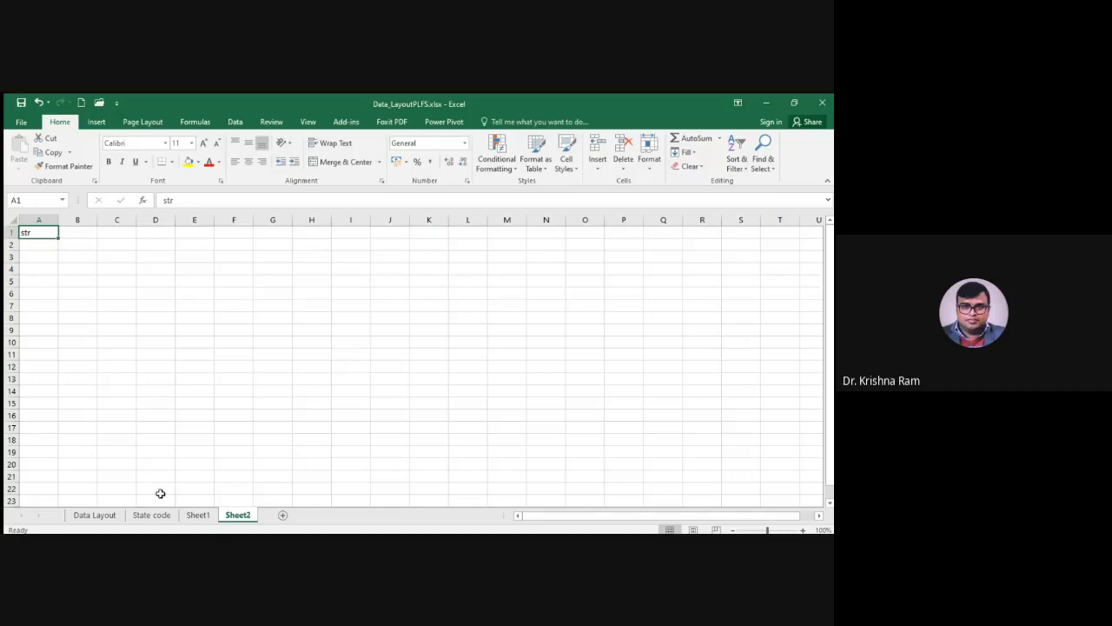
Check the household layout's item rows in Sheet1 and fill str from A1 down to A32 in Sheet2
left_click(197, 518)
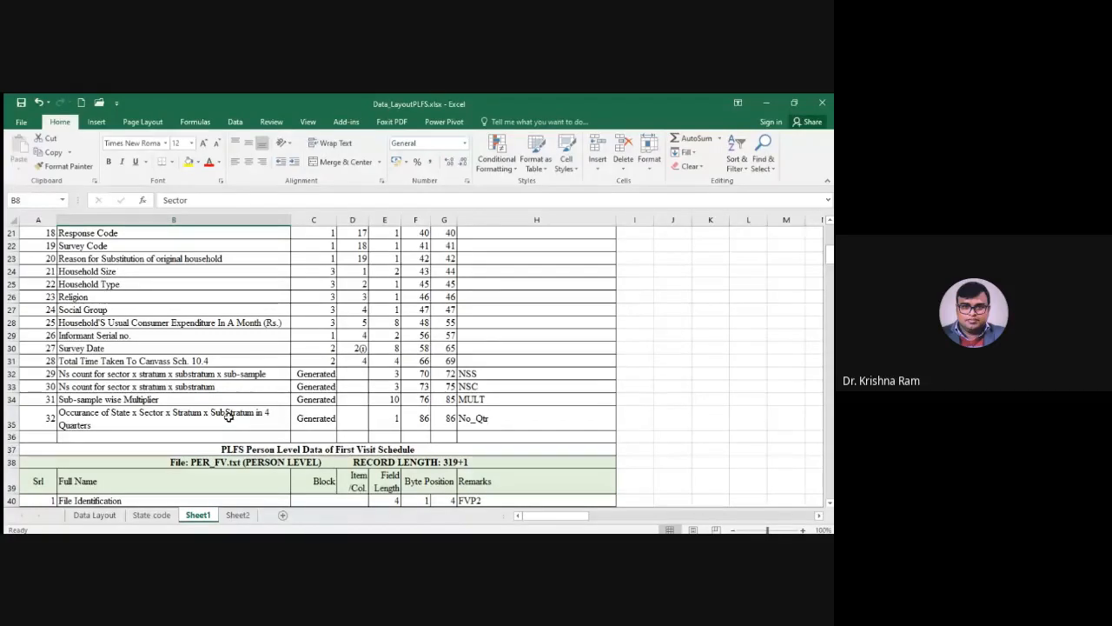
scroll(87, 374, "up", 7)
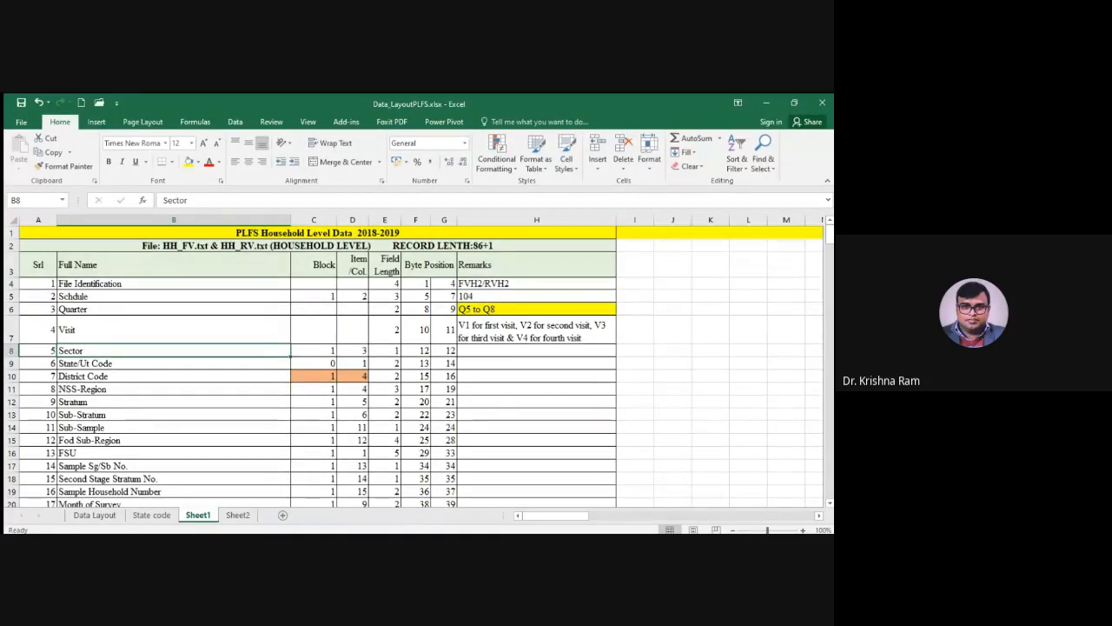
key("ctrl+Page_Down")
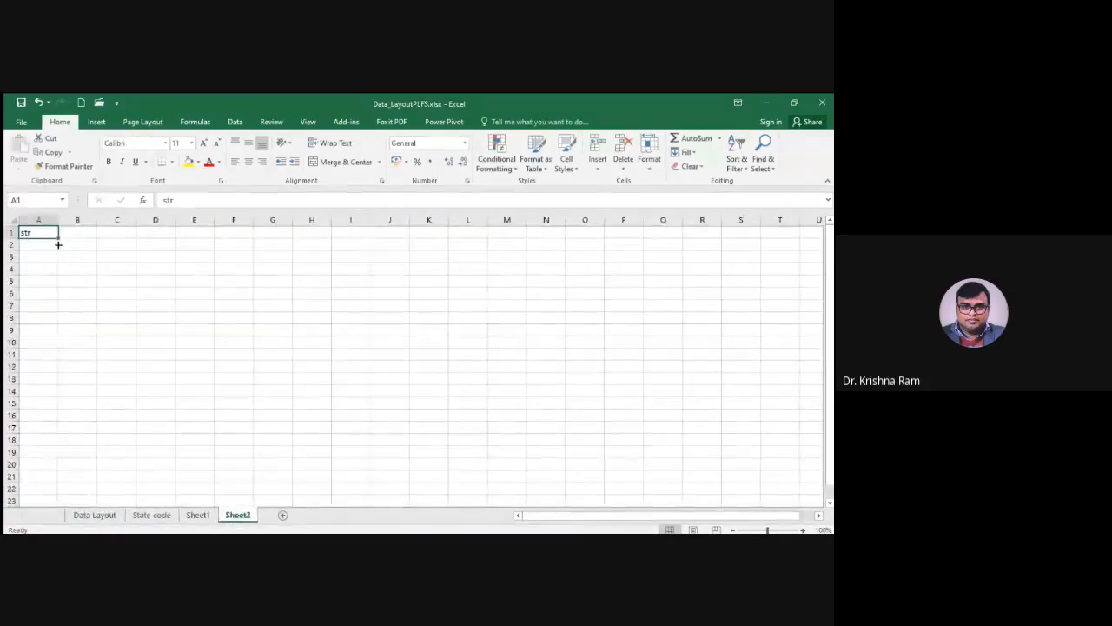
left_click_drag(59, 242, 40, 421)
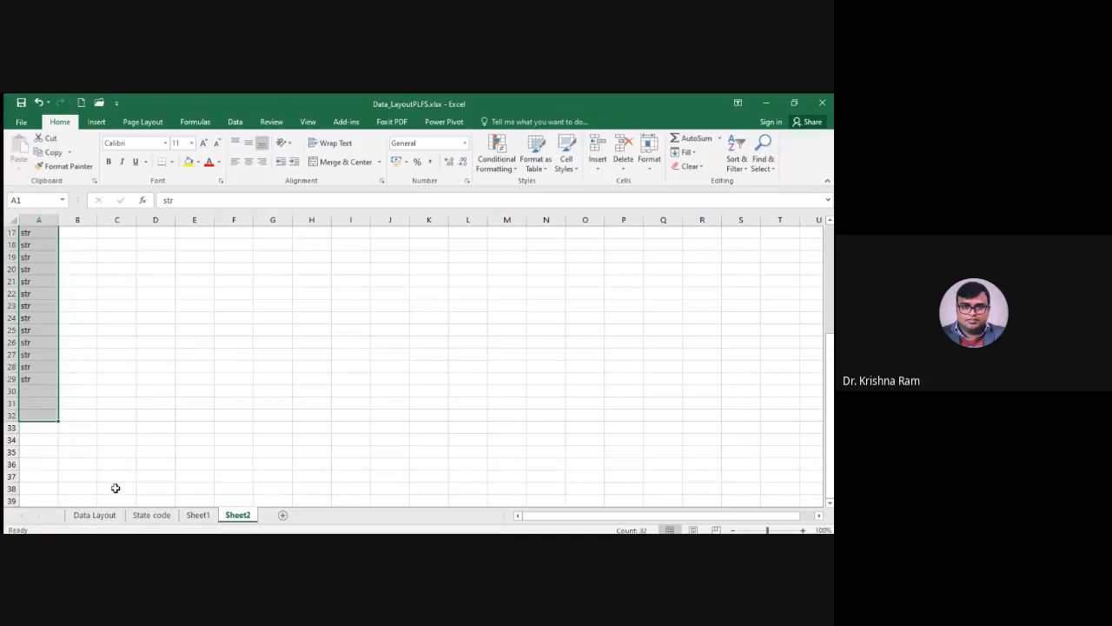
scroll(222, 444, "up", 6)
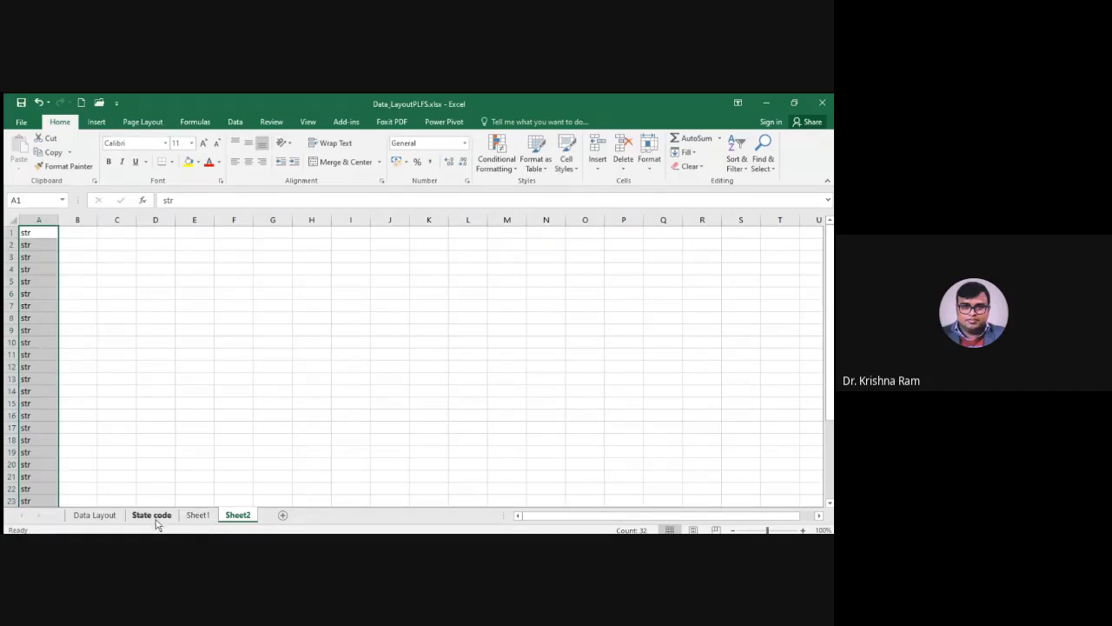
Copy the household field lengths in E4:E35 of Sheet1 into column B of Sheet2, starting at B1
left_click(198, 515)
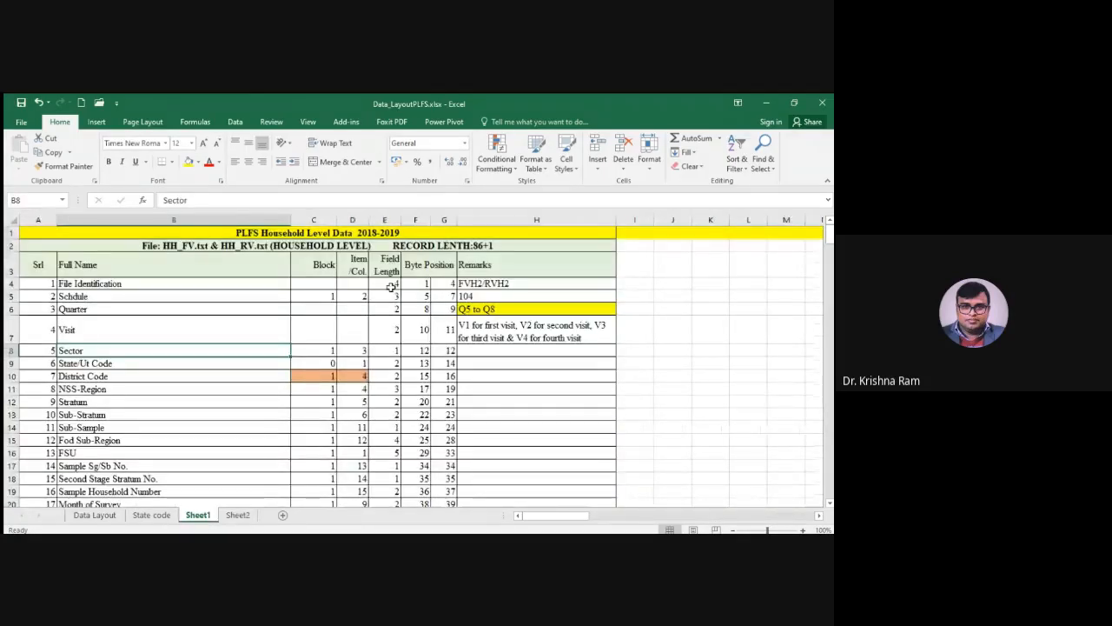
mouse_move(392, 287)
left_mouse_down()
mouse_move(399, 522)
mouse_move(386, 254)
mouse_move(390, 272)
left_mouse_up()
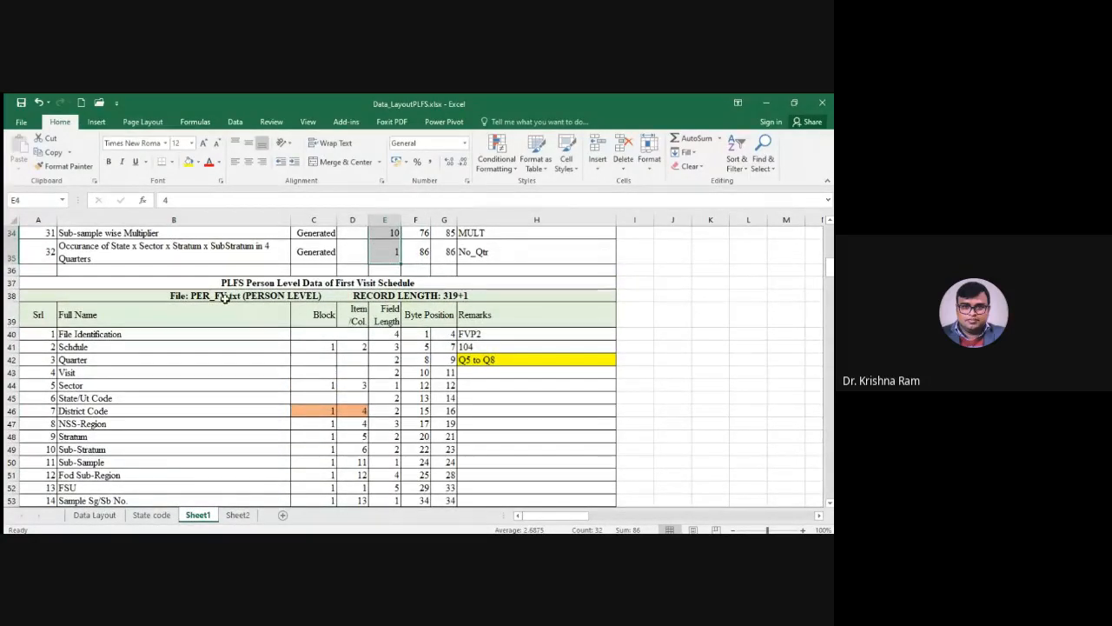
scroll(143, 369, "up", 4)
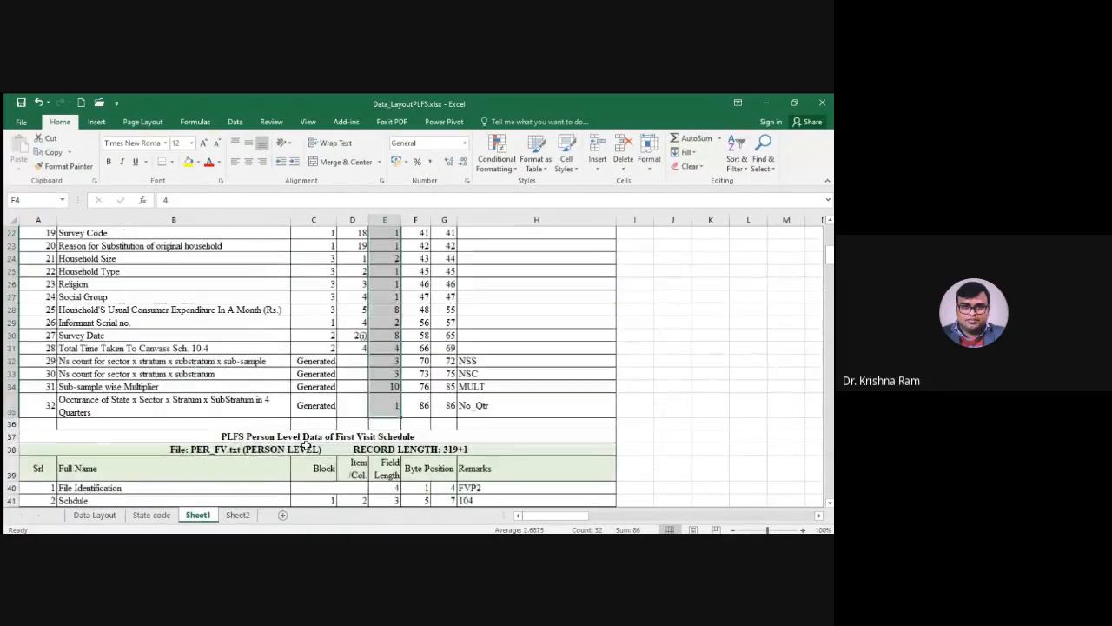
key("ctrl+c")
left_click(238, 514)
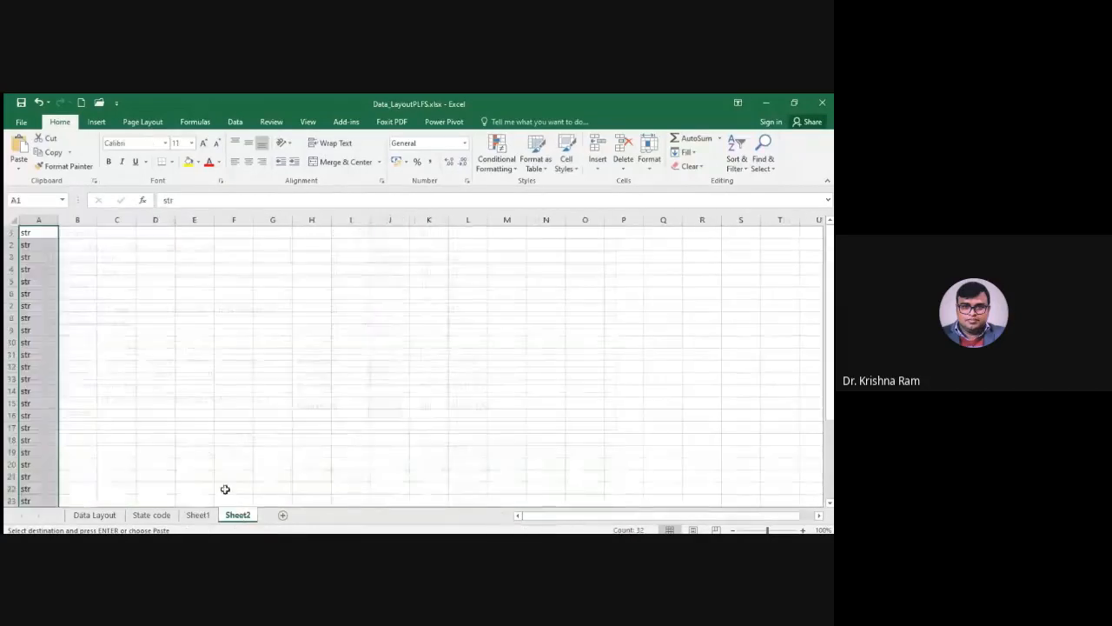
left_click(74, 236)
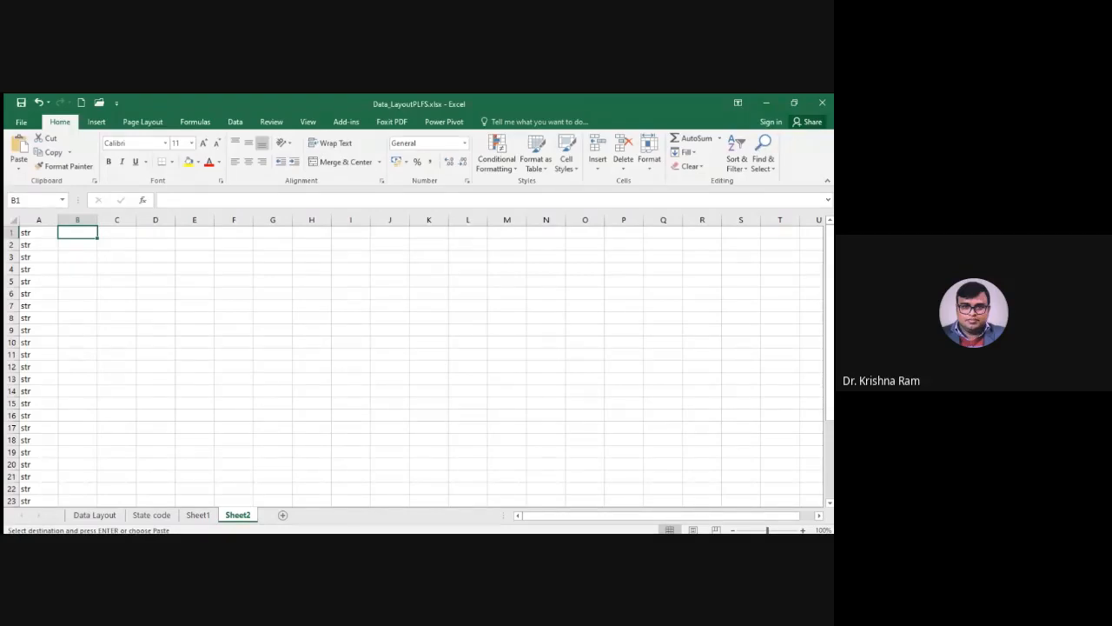
key("ctrl+v")
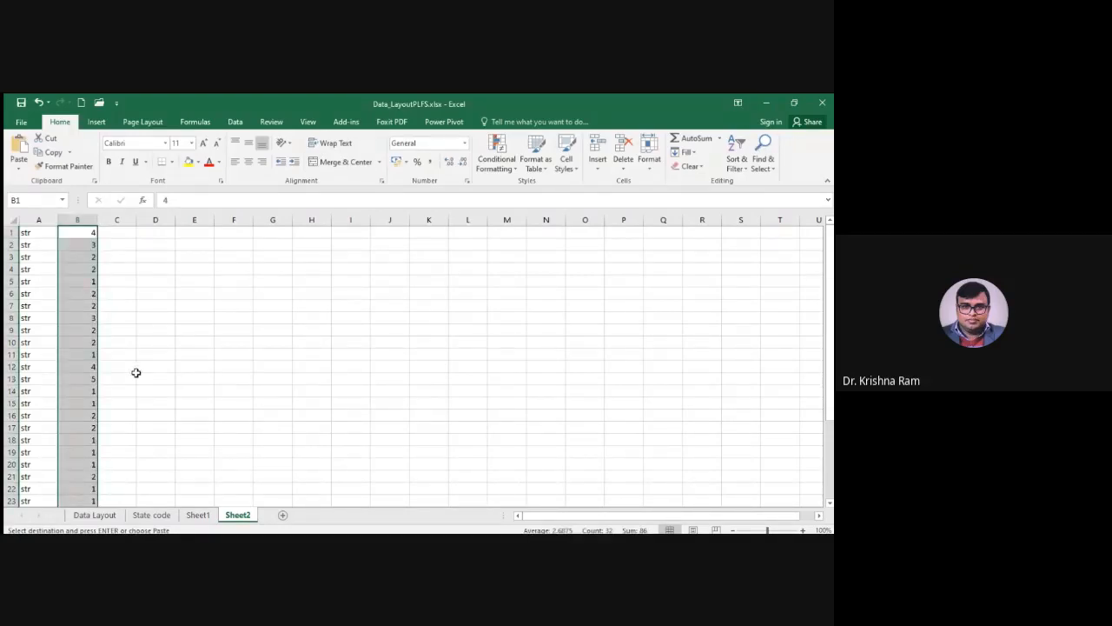
scroll(136, 373, "down", 5)
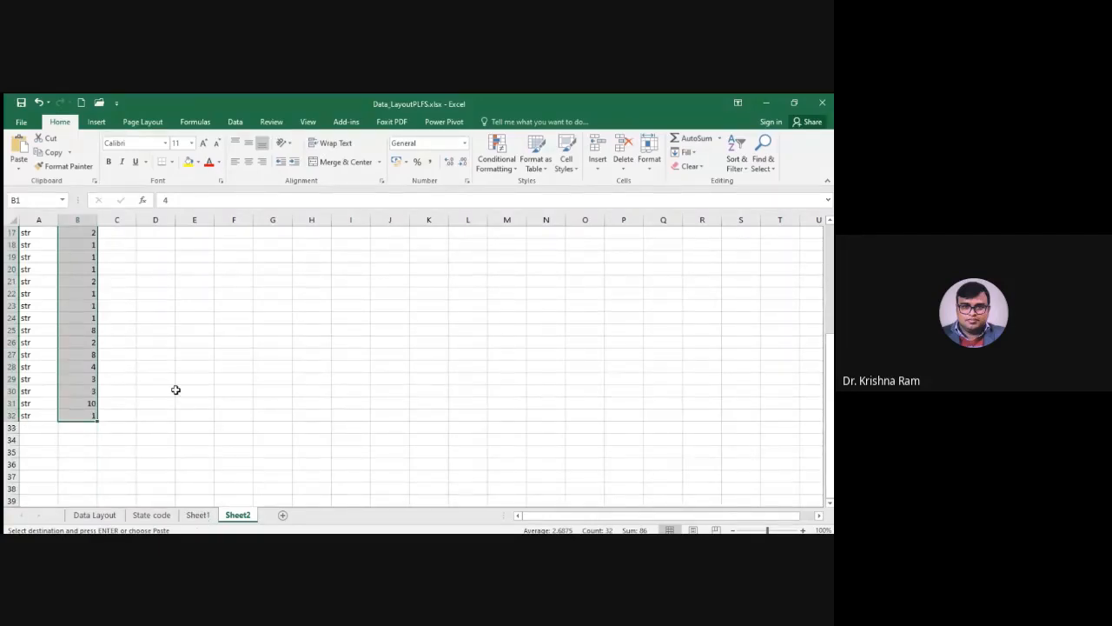
scroll(144, 322, "up", 5)
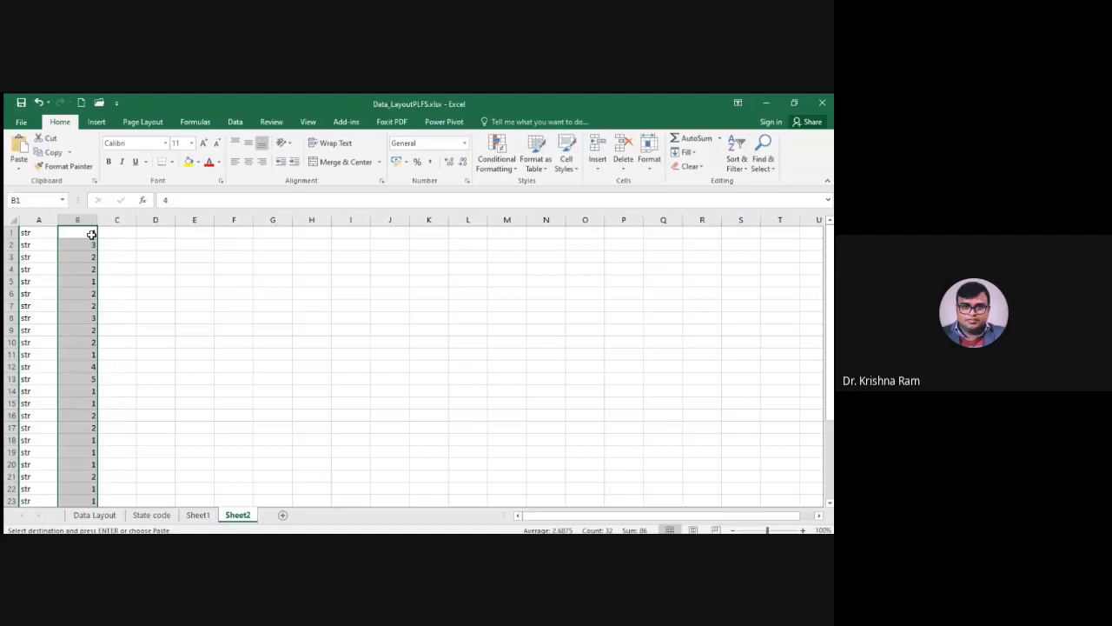
scroll(94, 424, "down", 7)
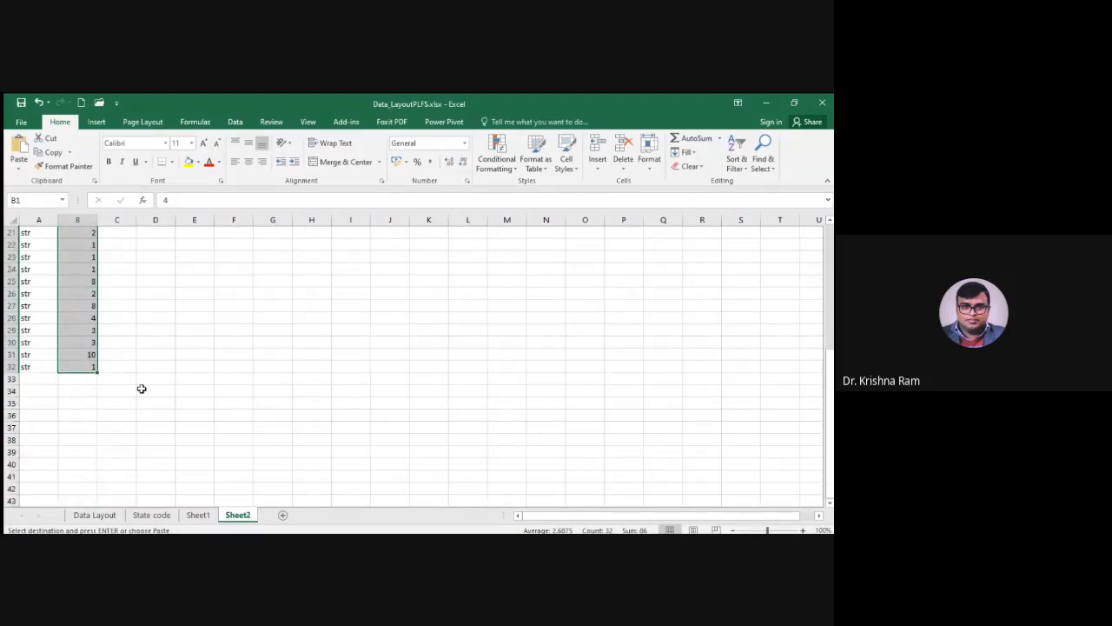
scroll(141, 388, "up", 7)
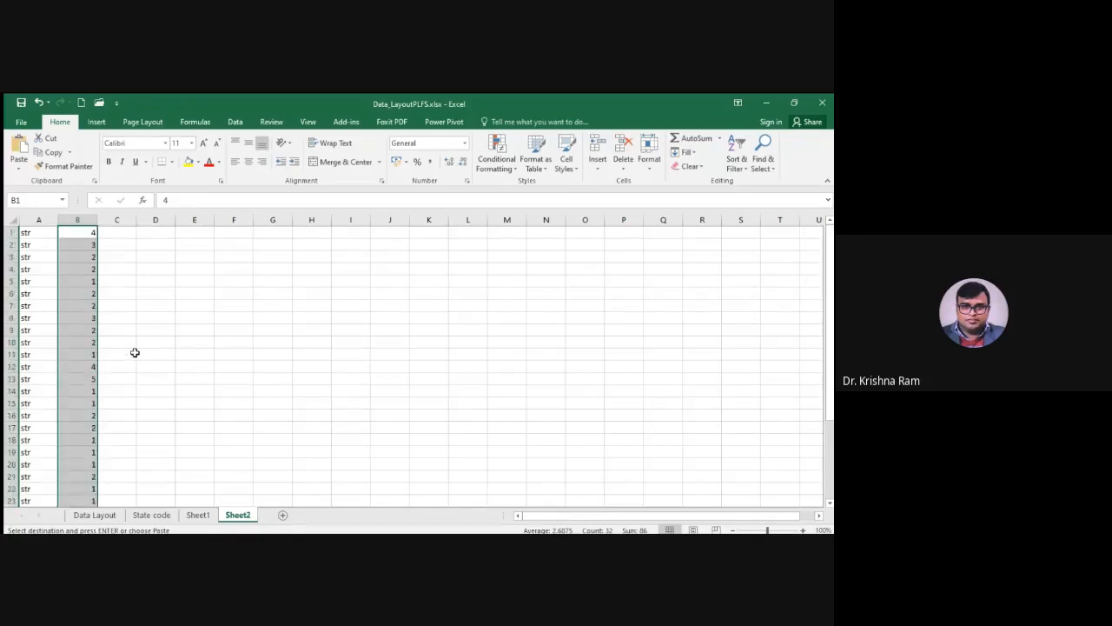
Try to join the str prefix and field length in C1 of Sheet2 with =CONCATENATE(A1:B1)
left_click(198, 516)
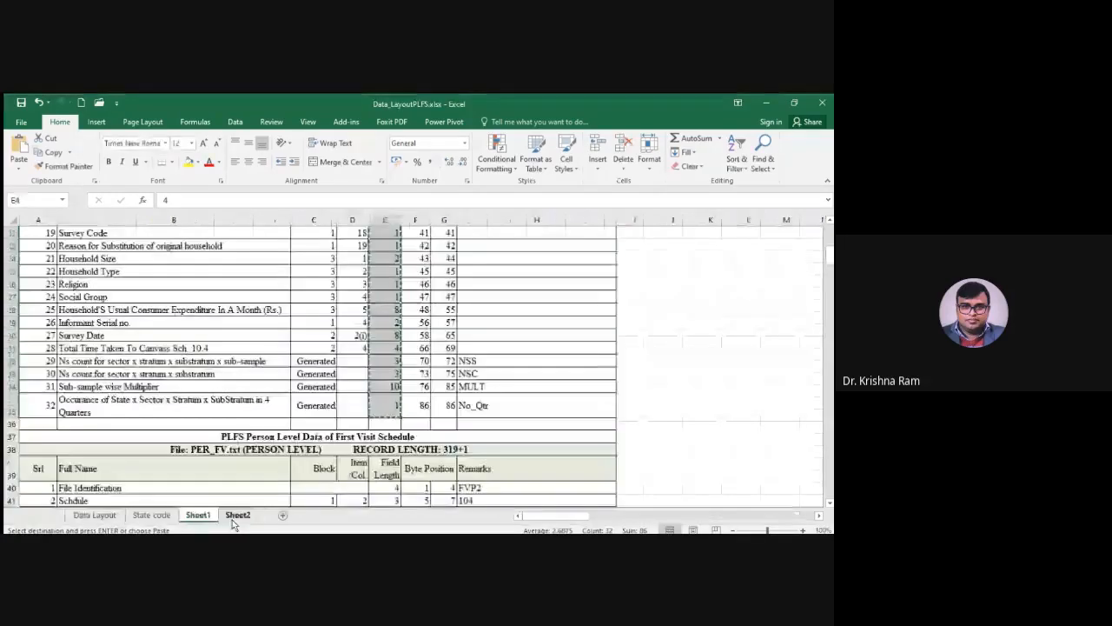
left_click(237, 515)
left_click(118, 237)
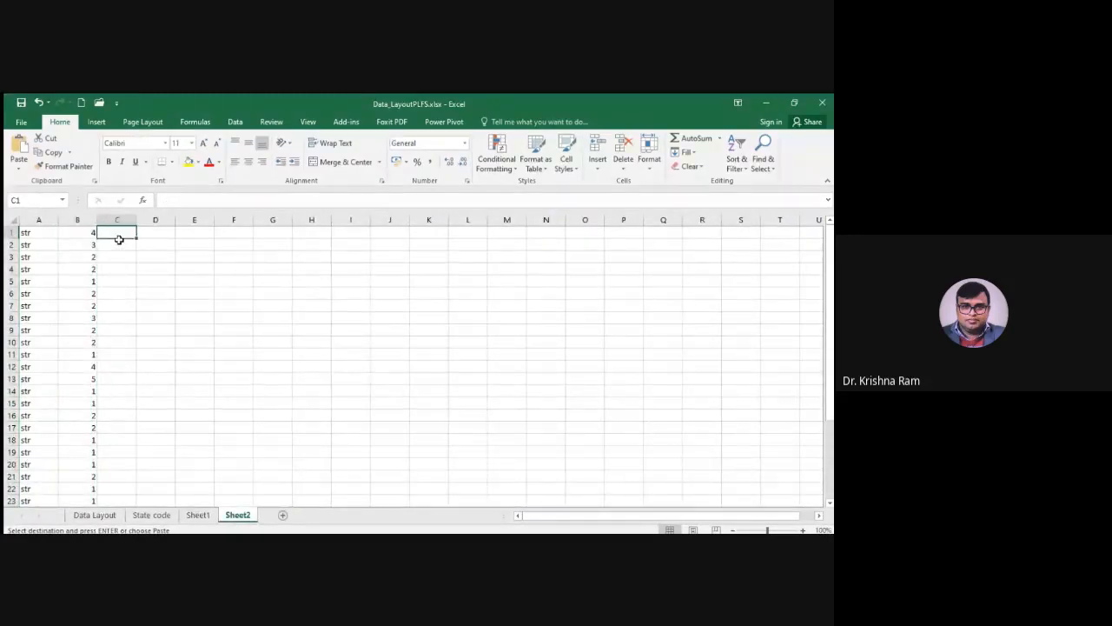
type("=")
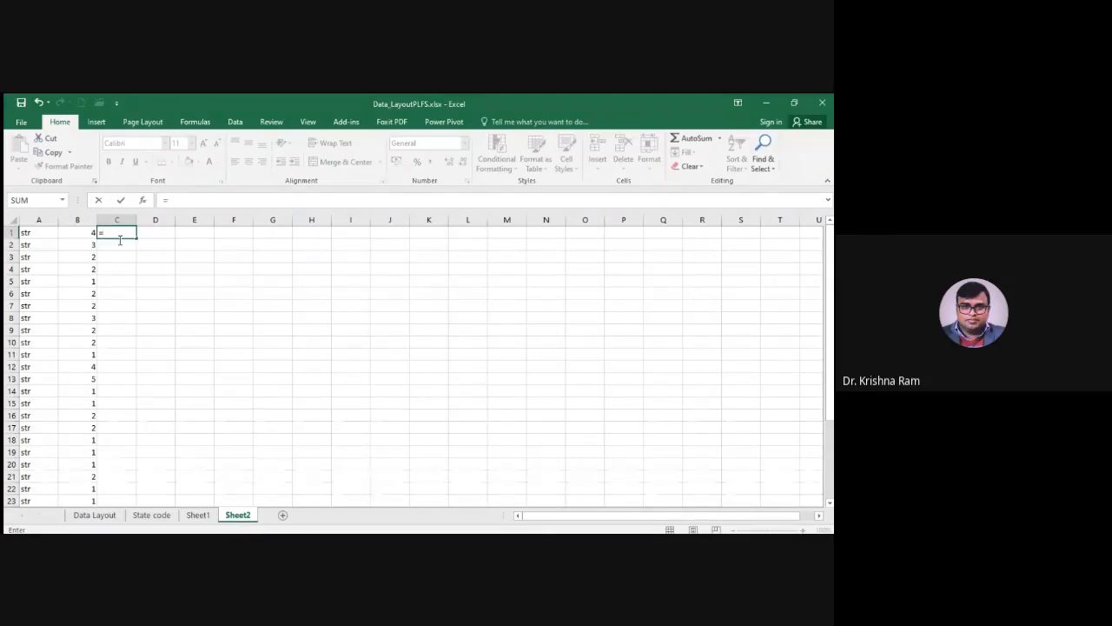
type("con")
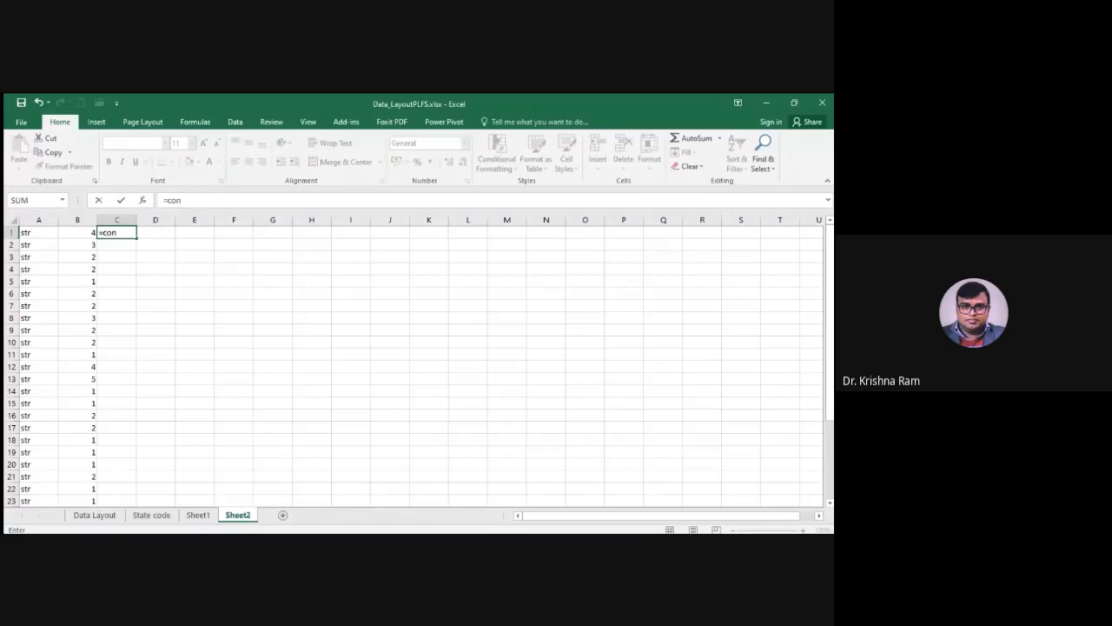
key("Tab")
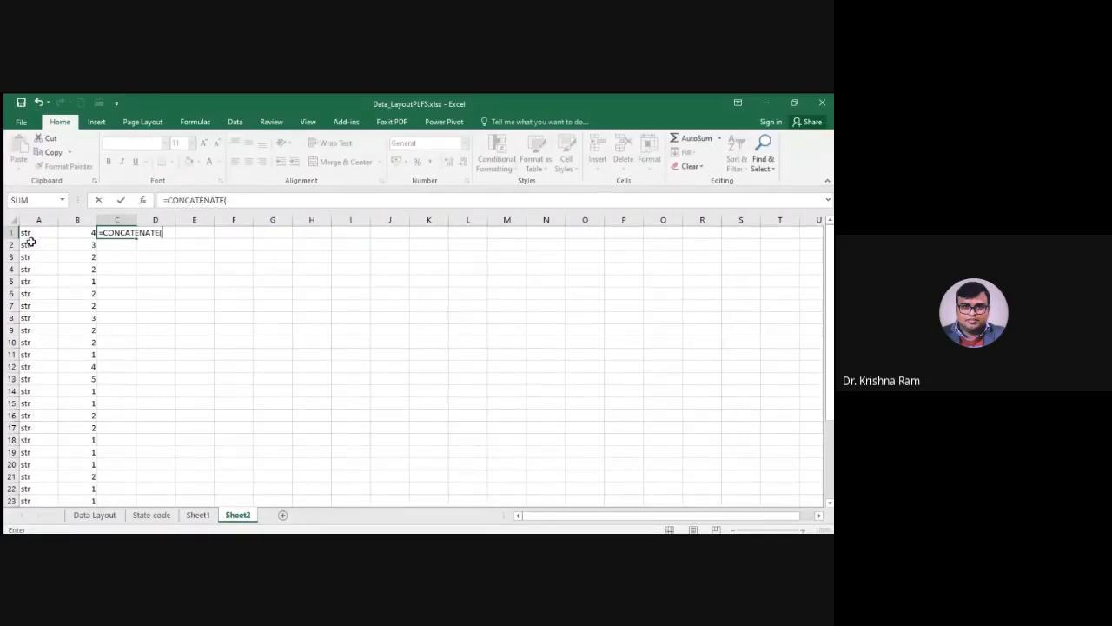
left_click_drag(24, 236, 83, 237)
key("Return")
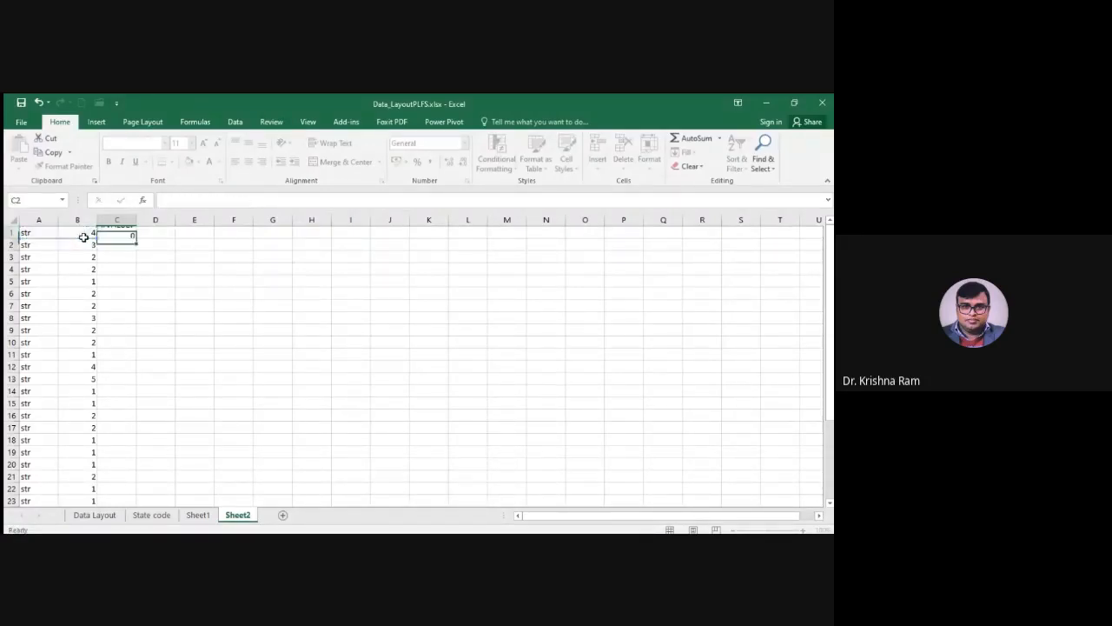
Widen column C slightly and correct the formula in C1 to =CONCATENATE(A1,B1)
left_click(118, 233)
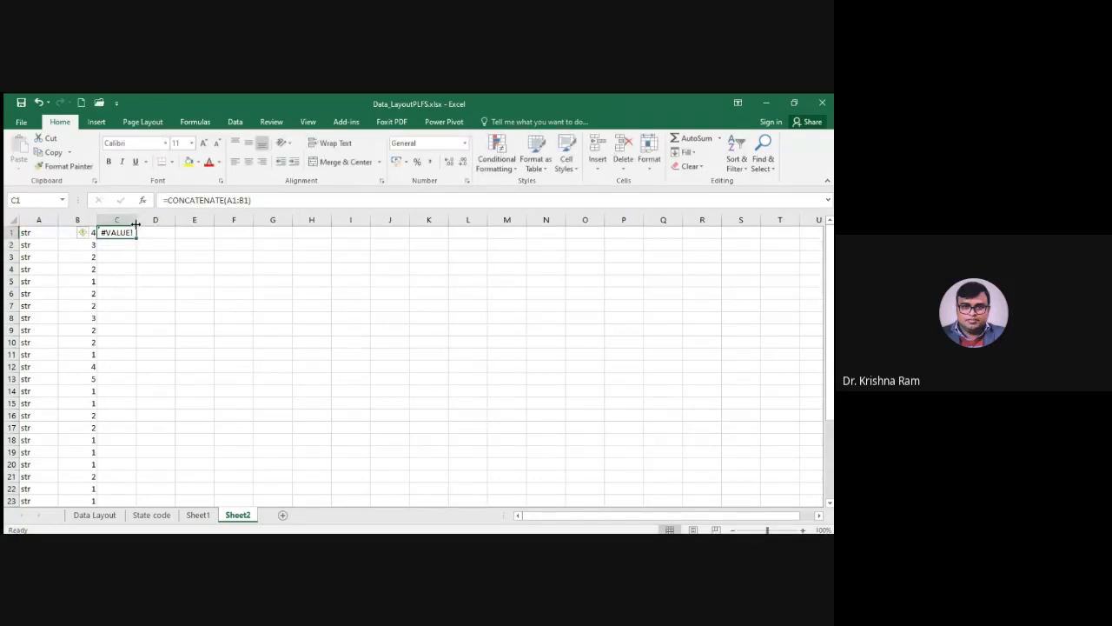
left_click_drag(136, 225, 147, 224)
left_click(247, 201)
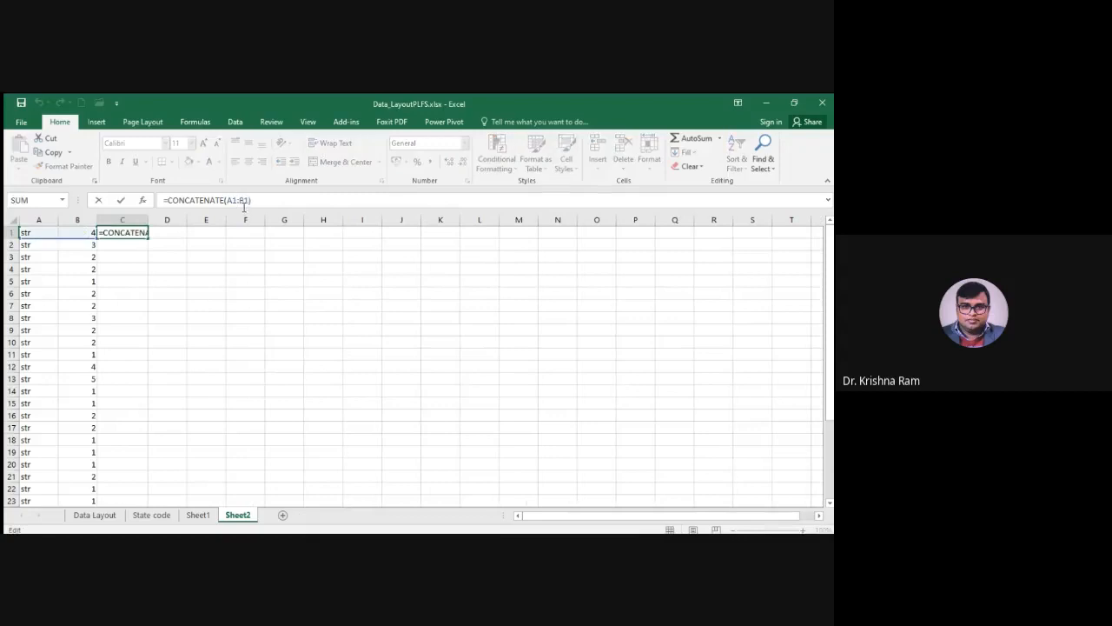
key("BackSpace")
key("BackSpace")
key("BackSpace")
key("BackSpace")
key("BackSpace")
key("BackSpace")
key("BackSpace")
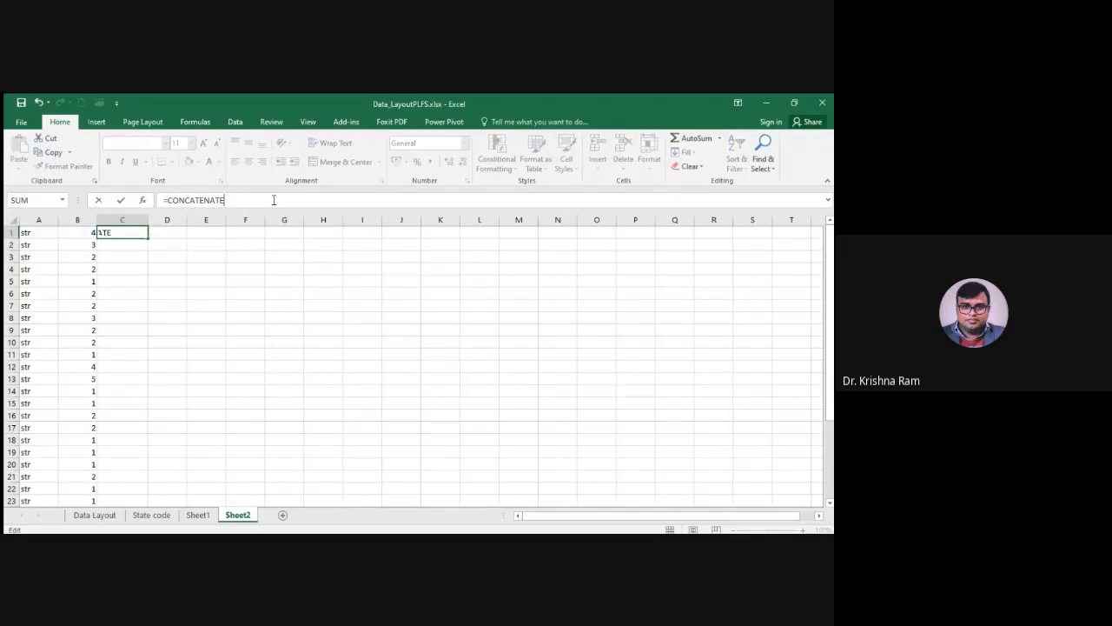
type("(")
left_click(35, 235)
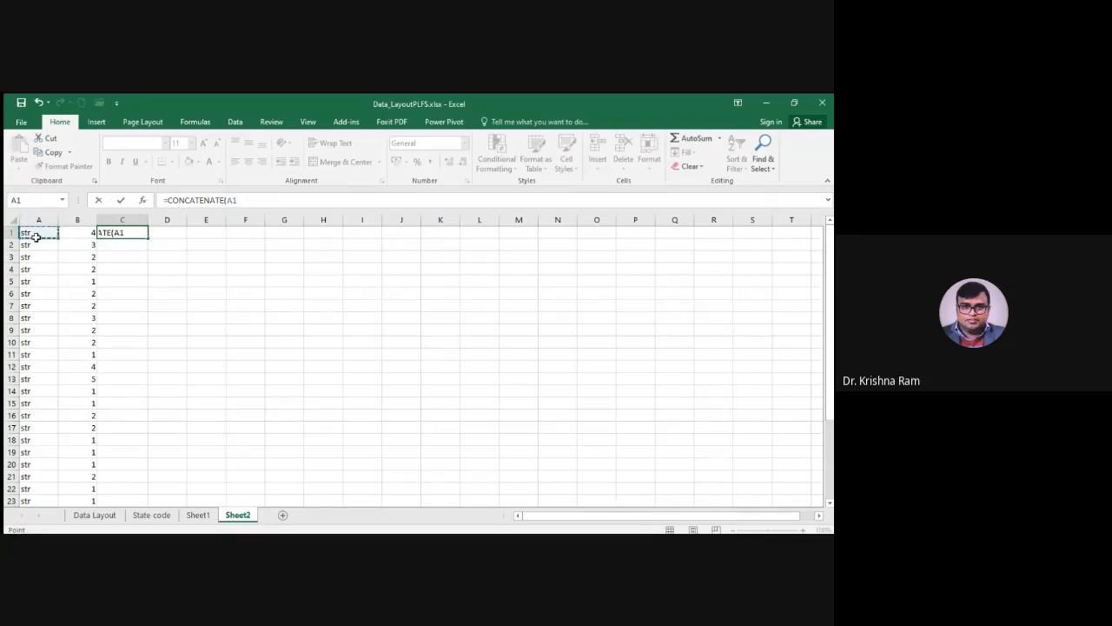
type(",")
left_click(74, 237)
type(")")
key("Return")
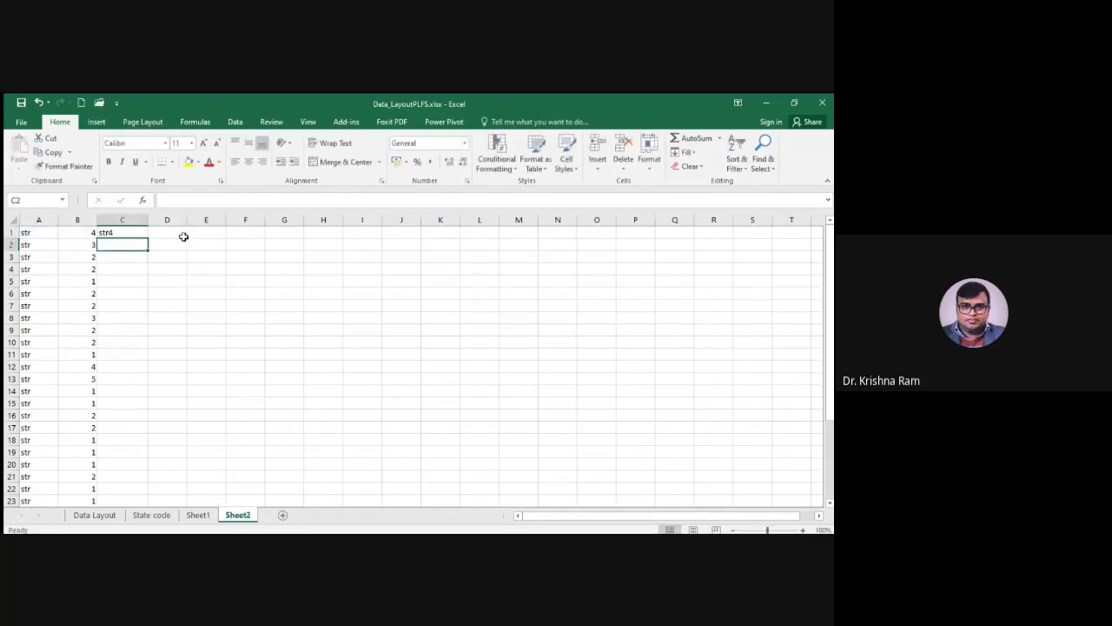
Fill the CONCATENATE formula from C1 down to C32
left_click(139, 233)
left_click_drag(147, 239, 140, 489)
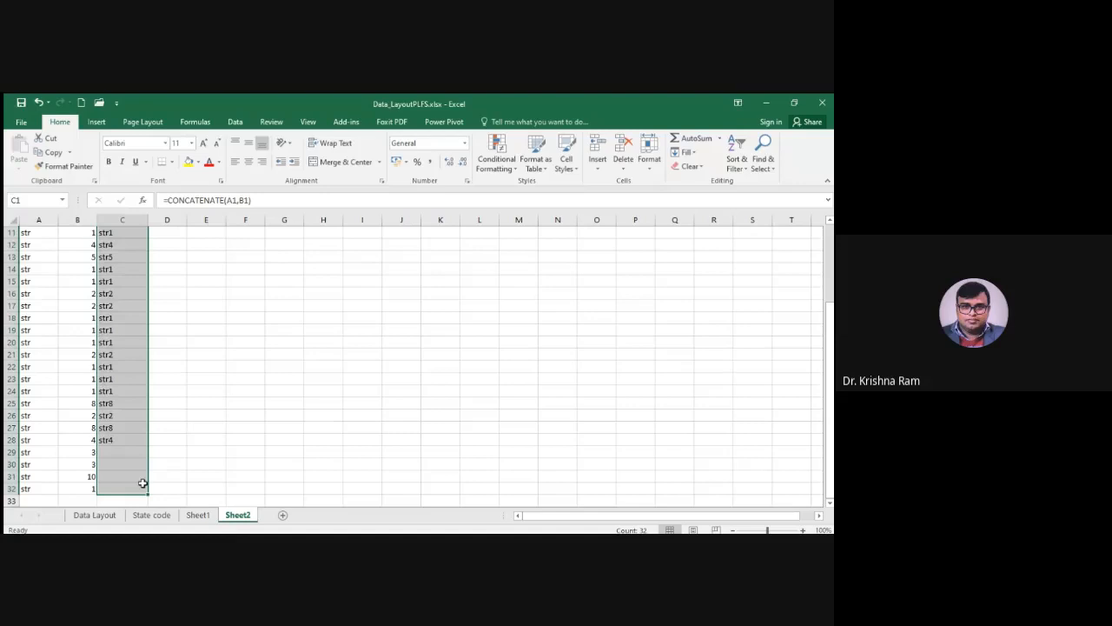
scroll(192, 385, "up", 4)
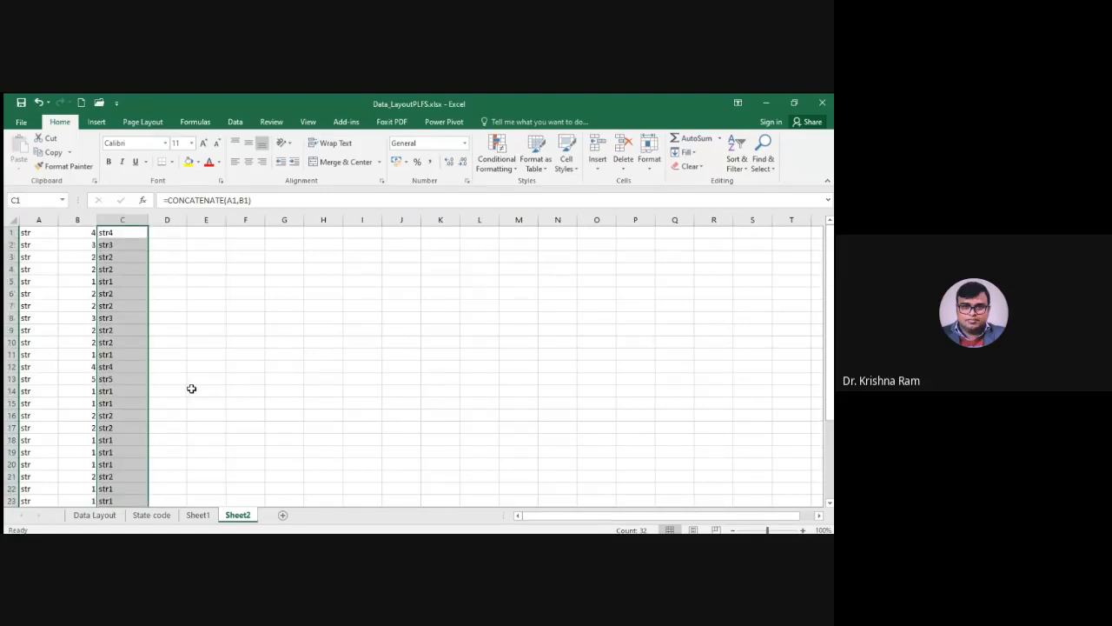
Enter v1 in D1 and v2 in D2, and extend the variable-name series down to D32
left_click(173, 237)
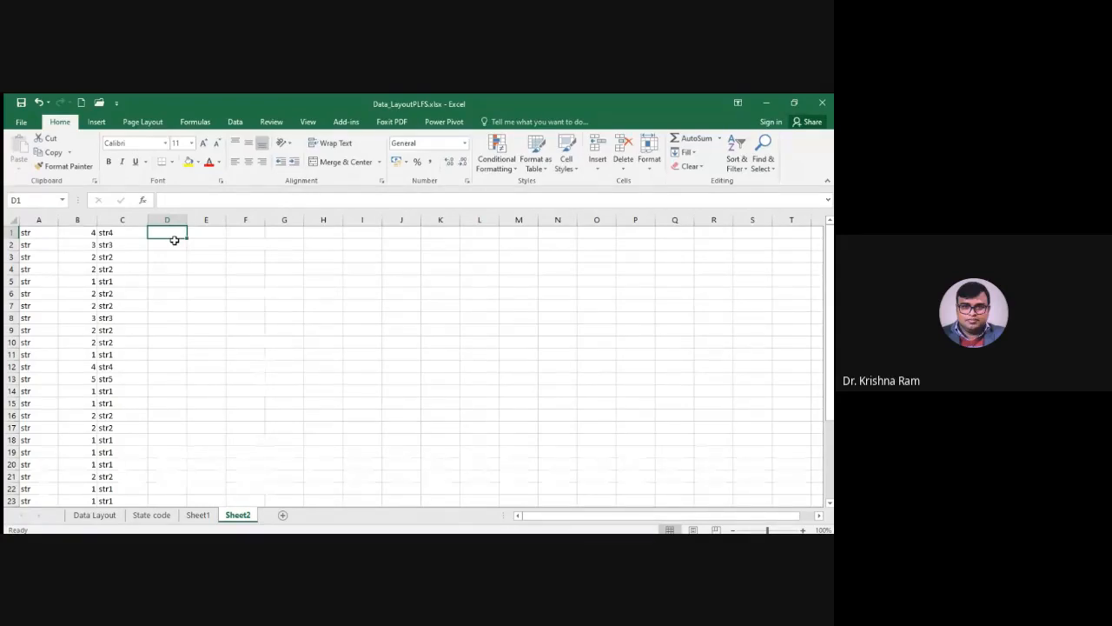
type("vq")
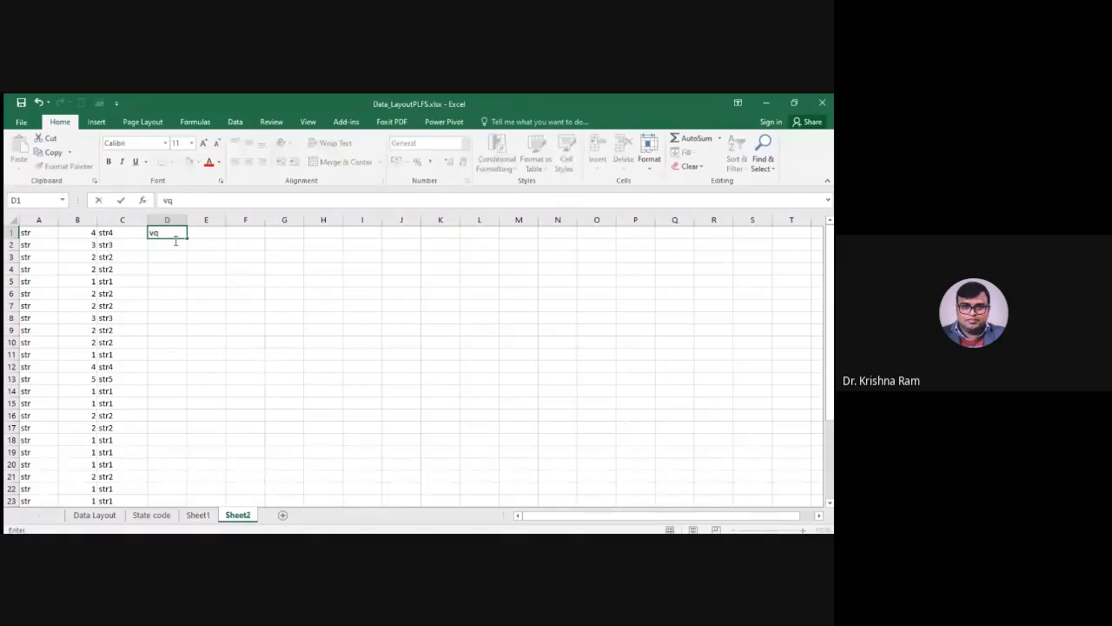
key("BackSpace")
type("1")
key("Return")
type("v2")
left_click(174, 284)
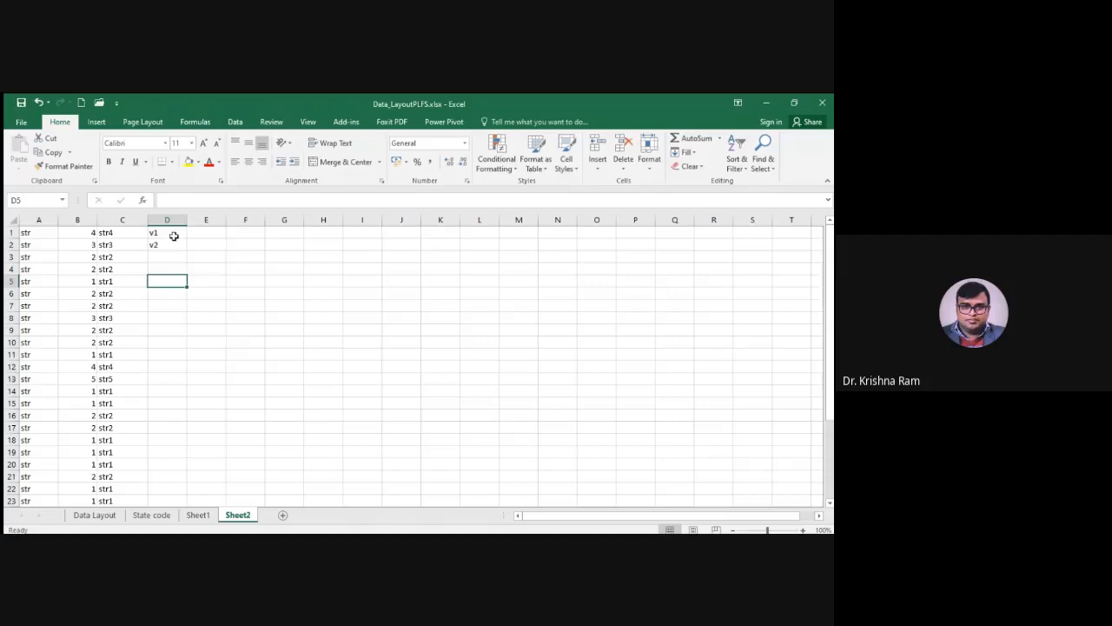
left_click_drag(174, 235, 174, 245)
left_click_drag(187, 250, 184, 490)
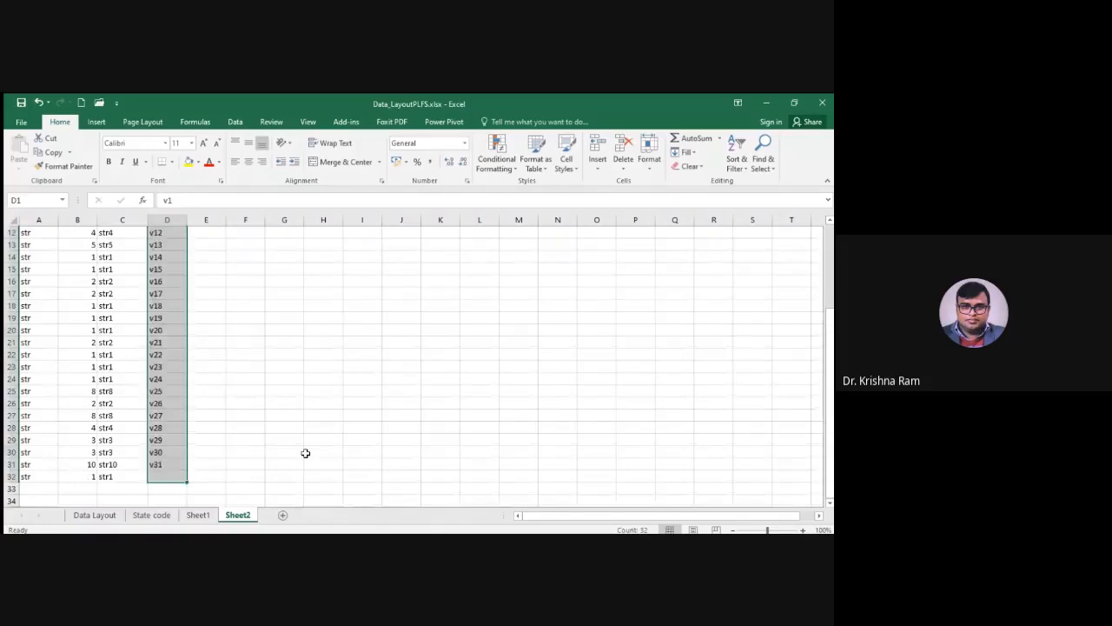
scroll(168, 374, "up", 4)
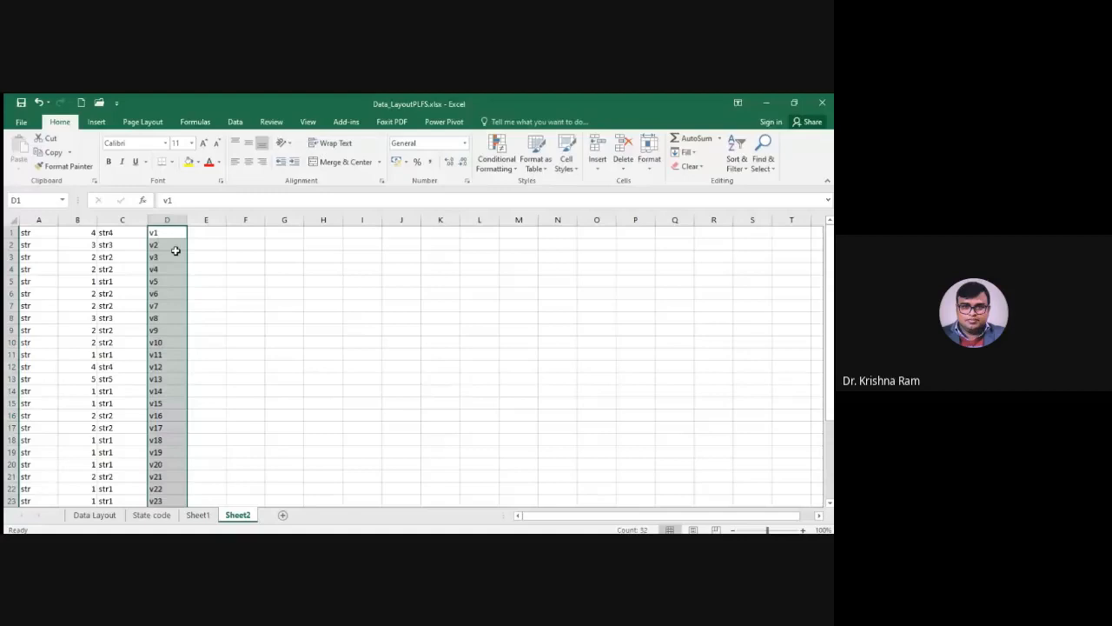
Enter % in E1 and fill it down to E32
left_click(211, 237)
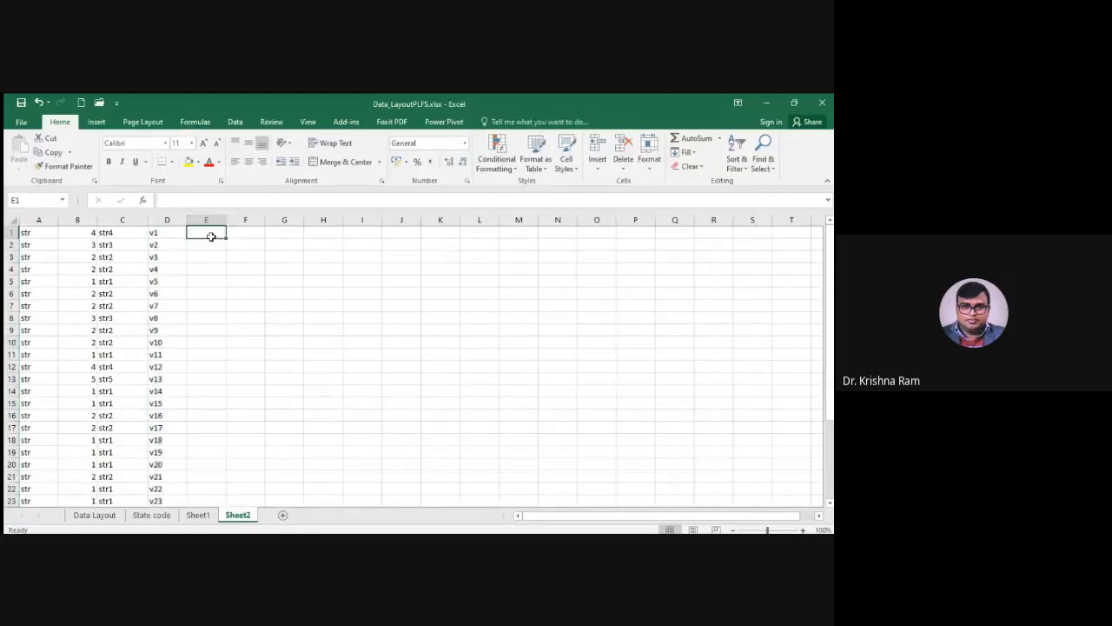
type("%")
key("Return")
key("Return")
key("Return")
key("Return")
key("Return")
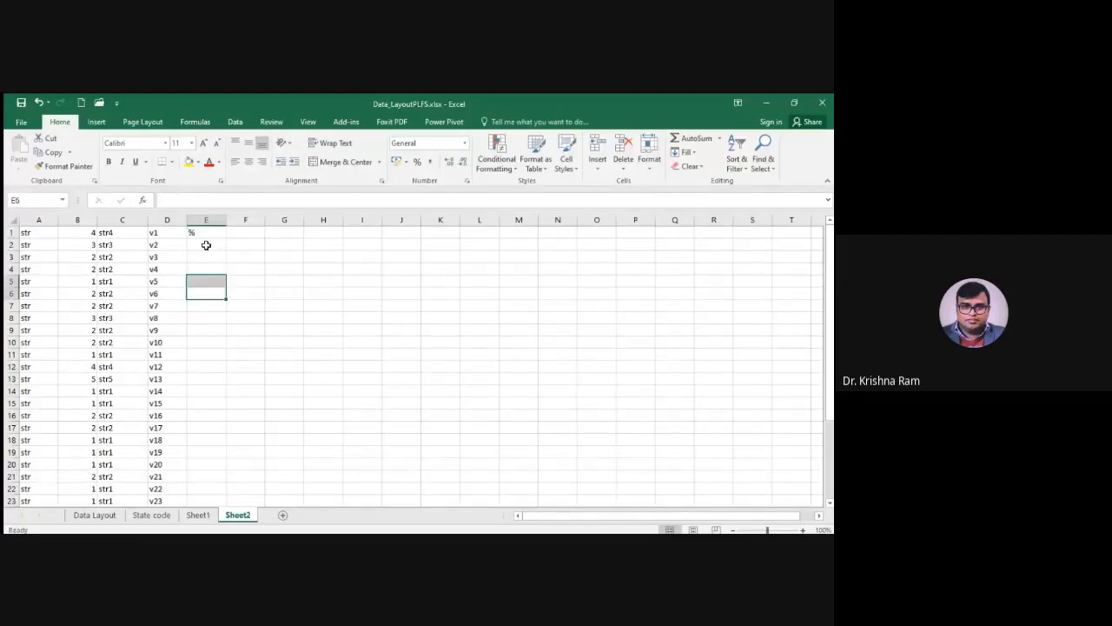
left_click(206, 233)
left_click_drag(226, 238, 224, 511)
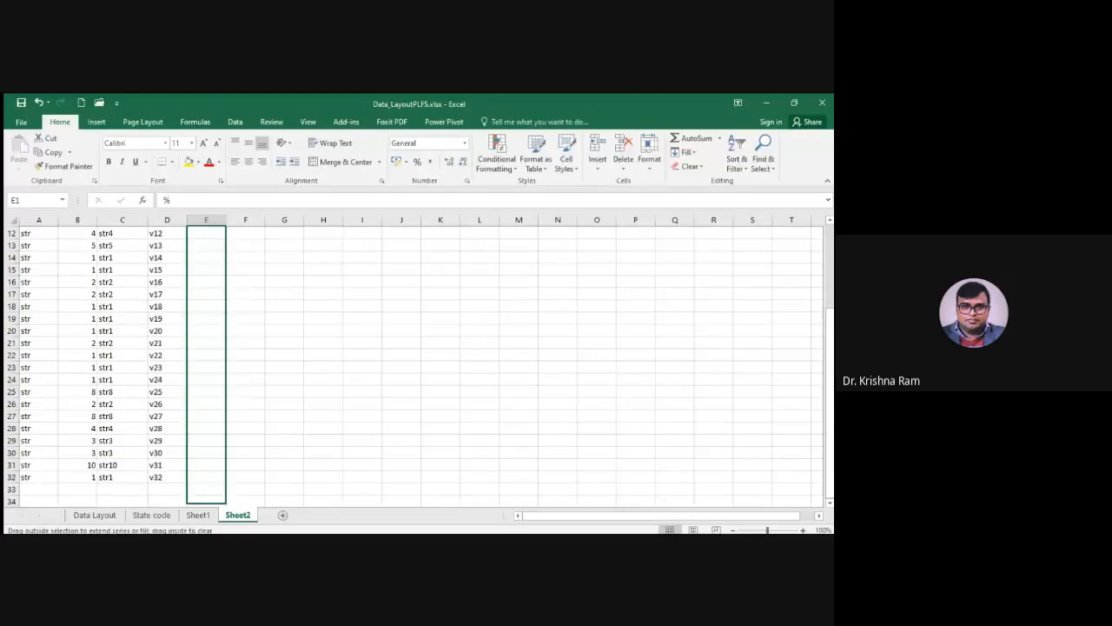
left_click_drag(224, 503, 224, 480)
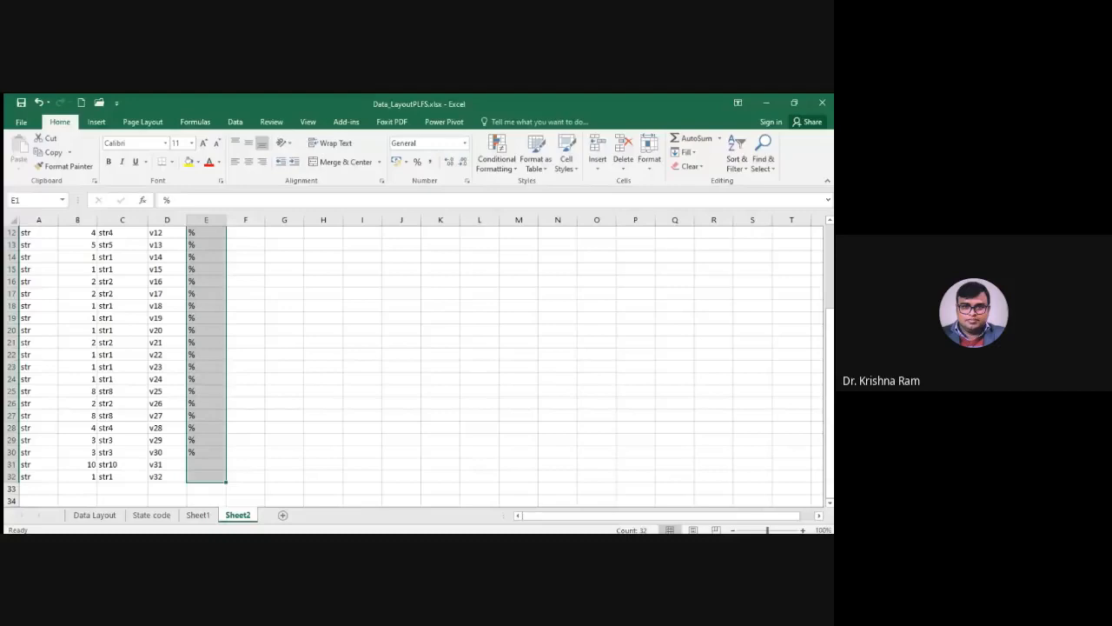
Copy the field lengths from column B into column F
key("Right")
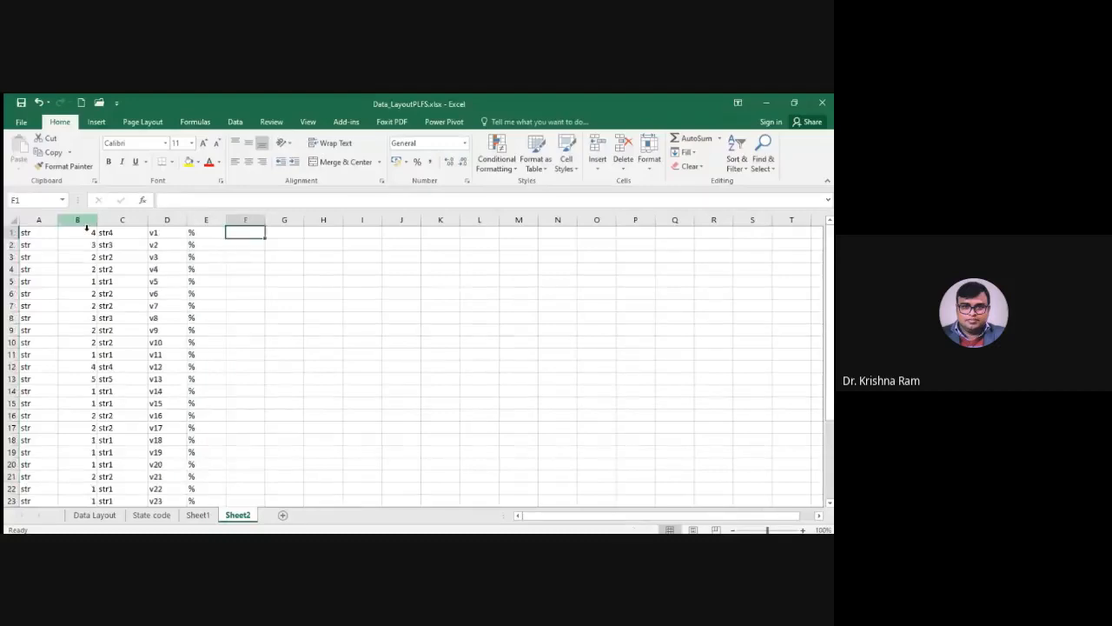
left_click(87, 223)
key("ctrl+c")
left_click(245, 228)
key("ctrl+v")
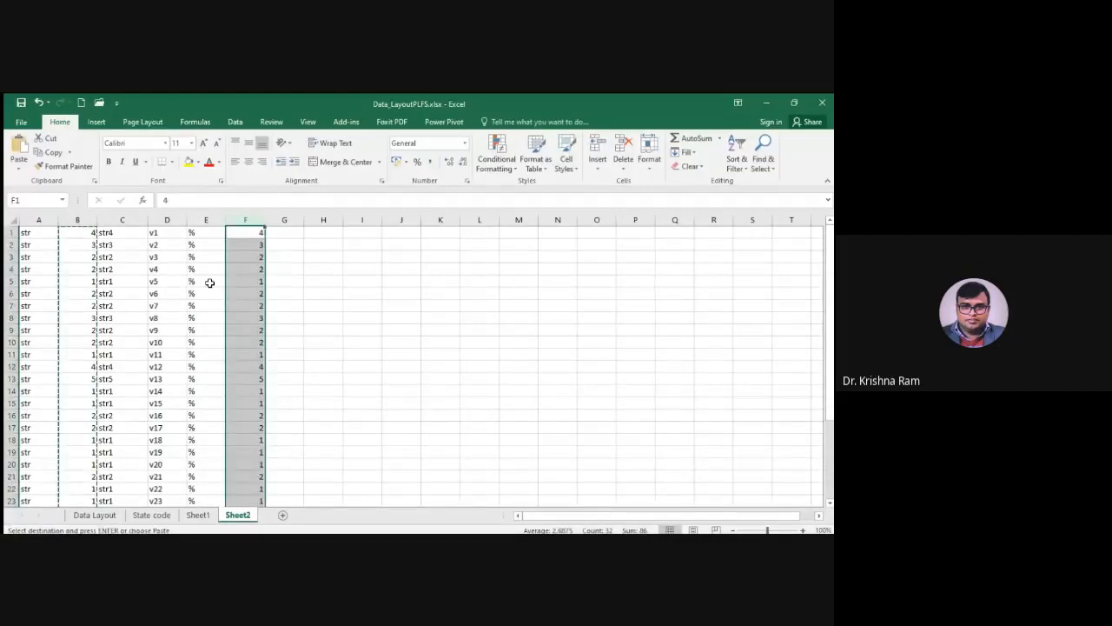
Enter s in G1 and fill it down column G beside the copied field lengths
left_click(283, 235)
type("s")
key("Return")
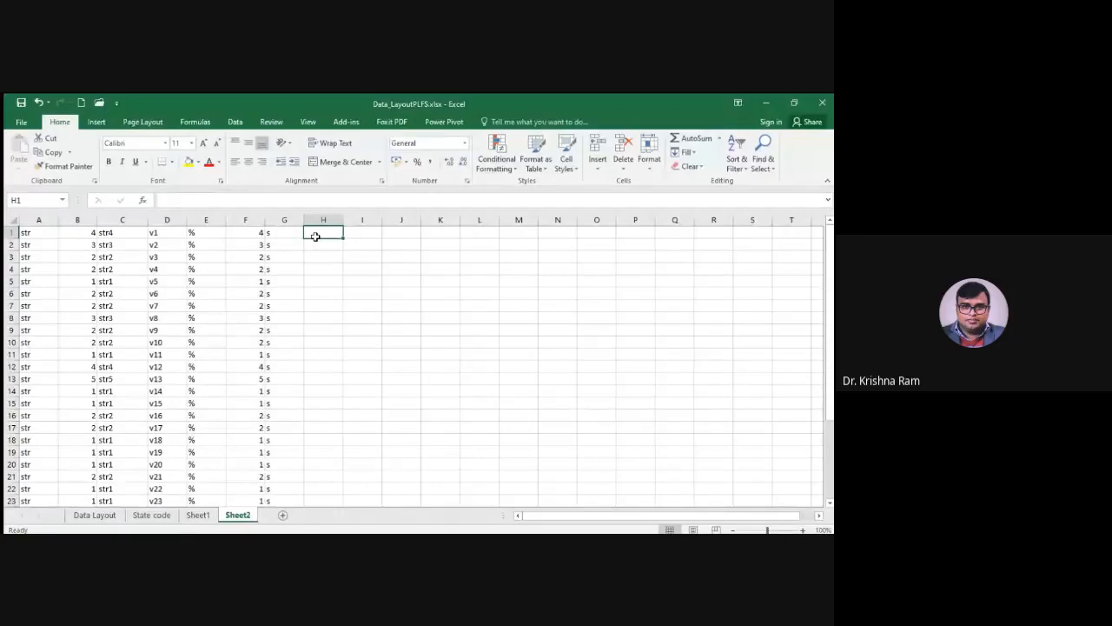
Join E1, F1 and G1 with a CONCATENATE formula in H1 and fill it down to H32
type("=con")
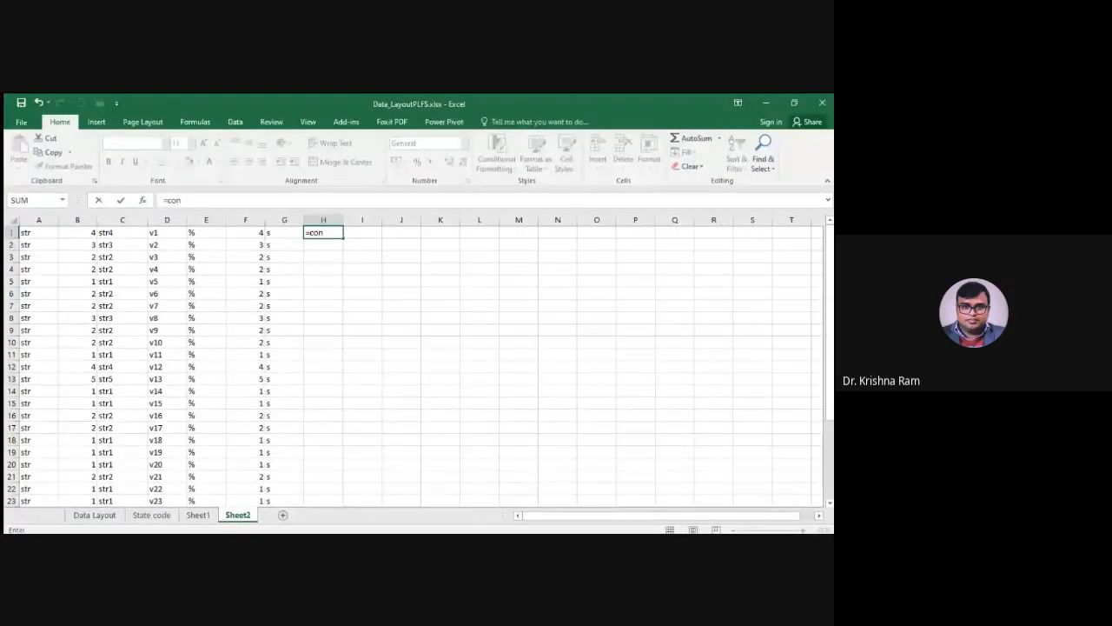
key("Tab")
left_click(193, 235)
type(",")
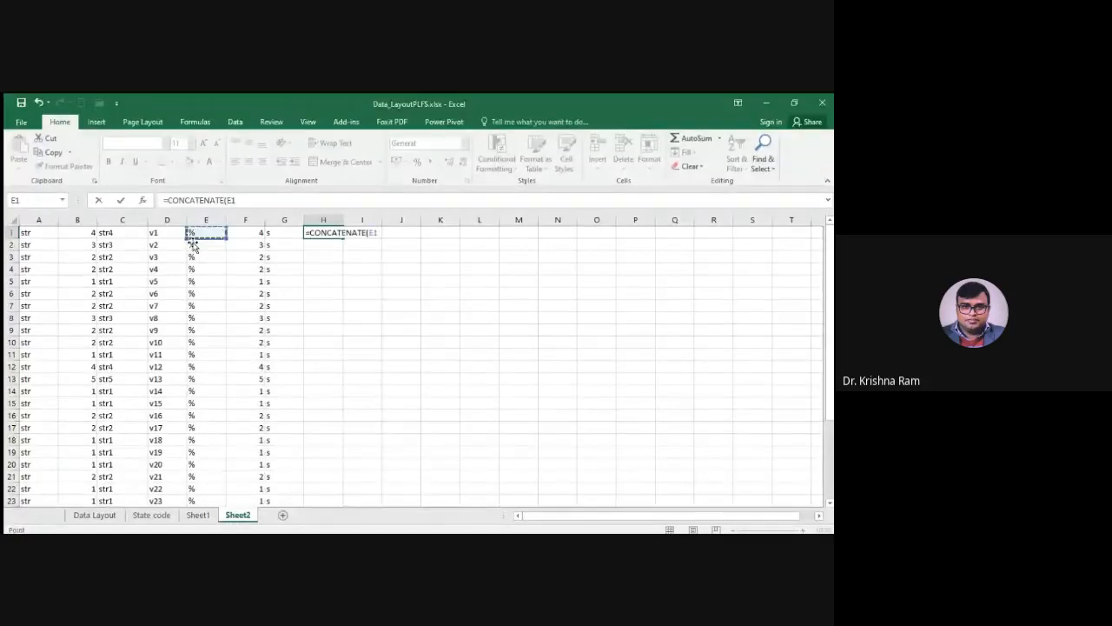
left_click(258, 236)
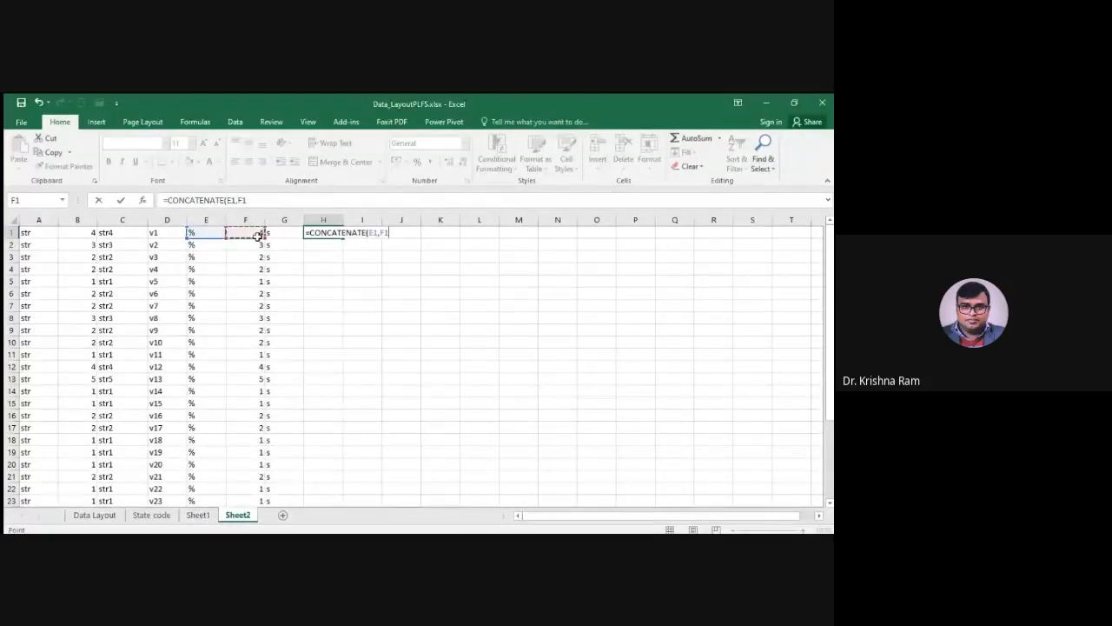
key("Return")
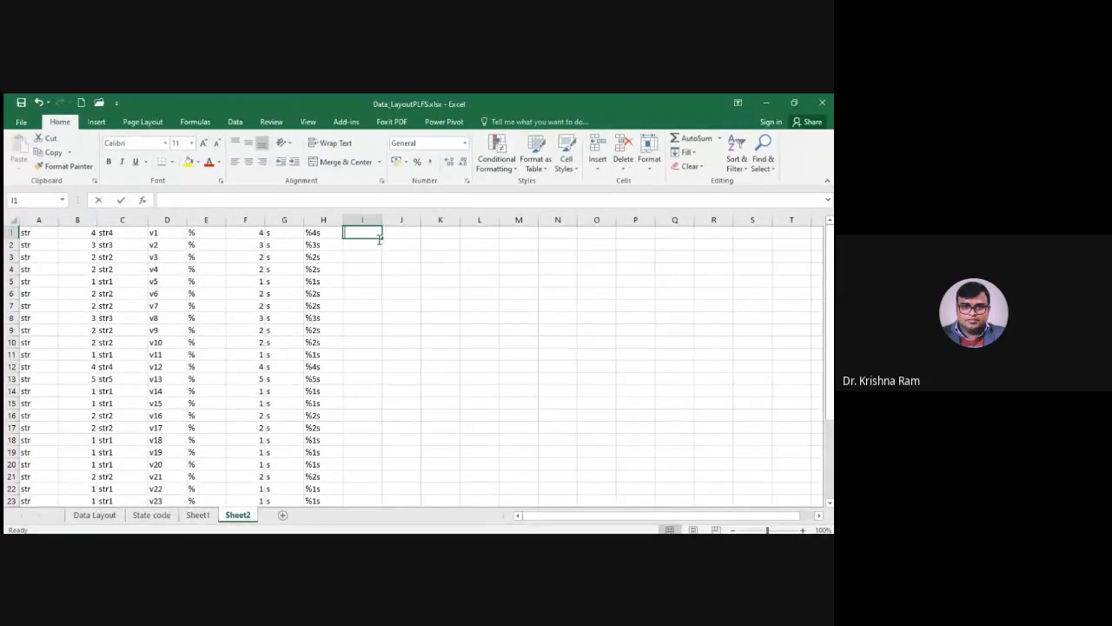
Enter a double quotation mark in I1 and fill it down to I32
type("\"")
left_click(360, 279)
left_click(365, 233)
left_click_drag(381, 243, 361, 496)
scroll(422, 298, "up", 4)
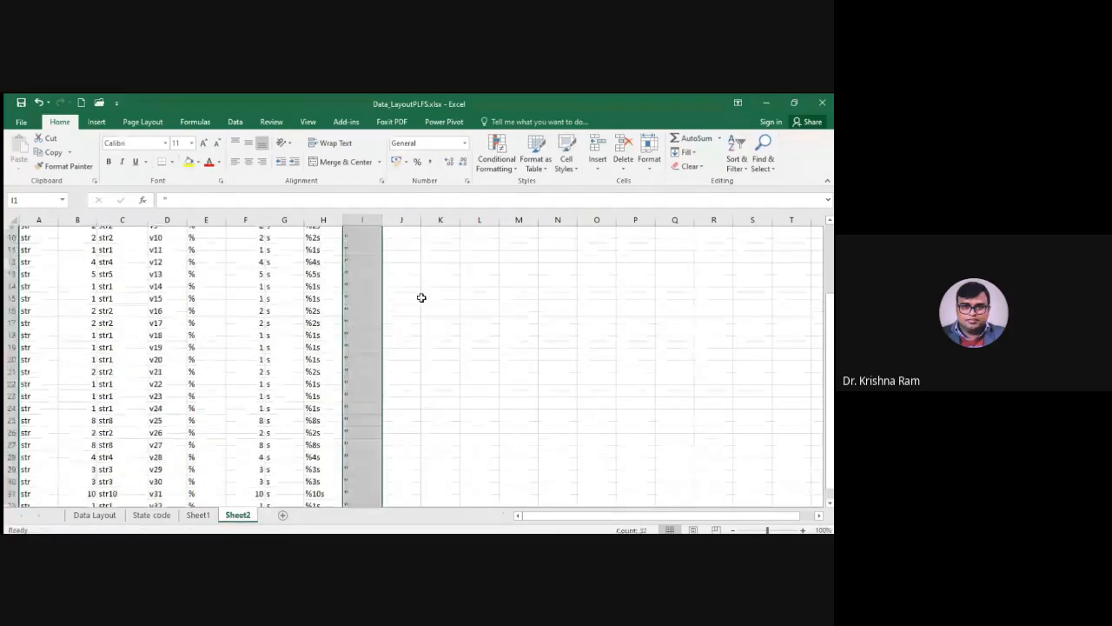
Copy the 32 household-level full names from Sheet1, starting at B4, into Sheet2 from J1 and widen column J
left_click(404, 236)
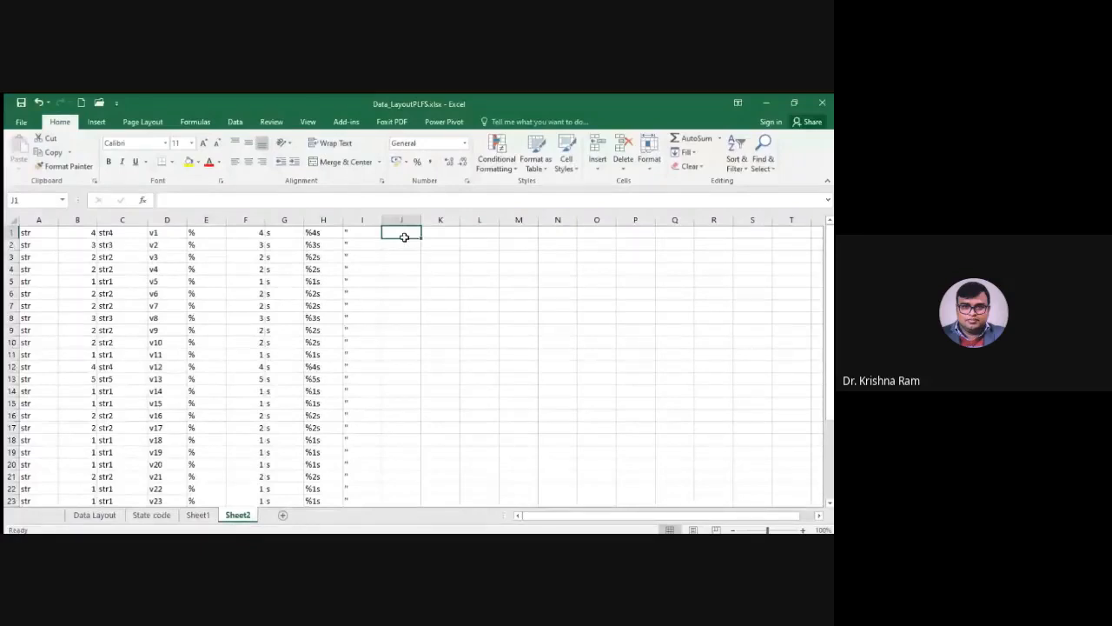
left_click(198, 516)
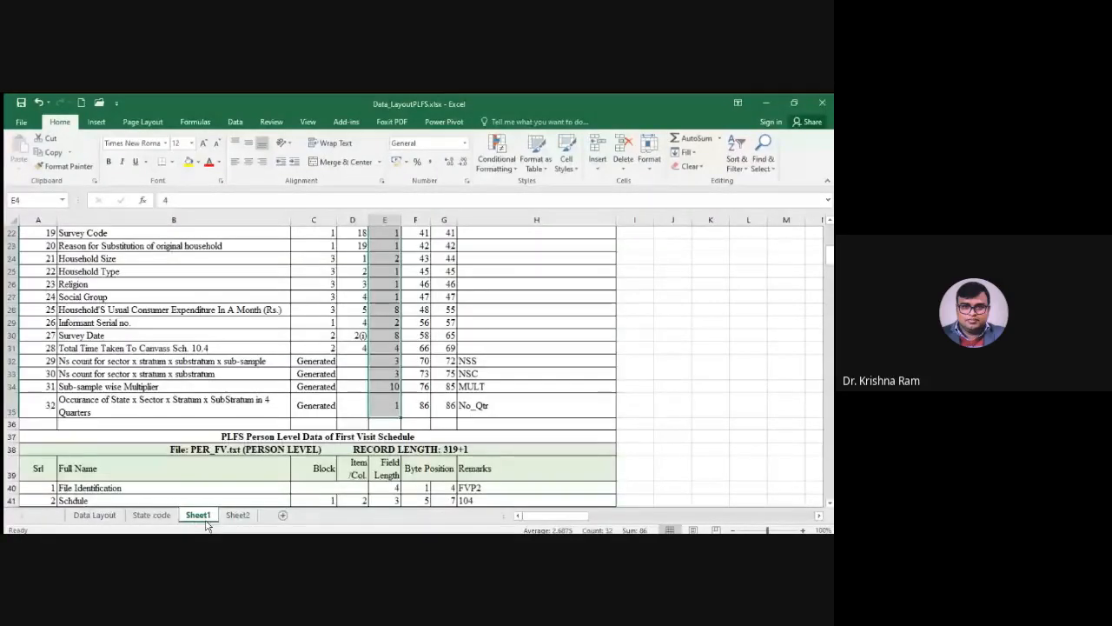
scroll(139, 348, "up", 7)
left_click_drag(130, 284, 153, 400)
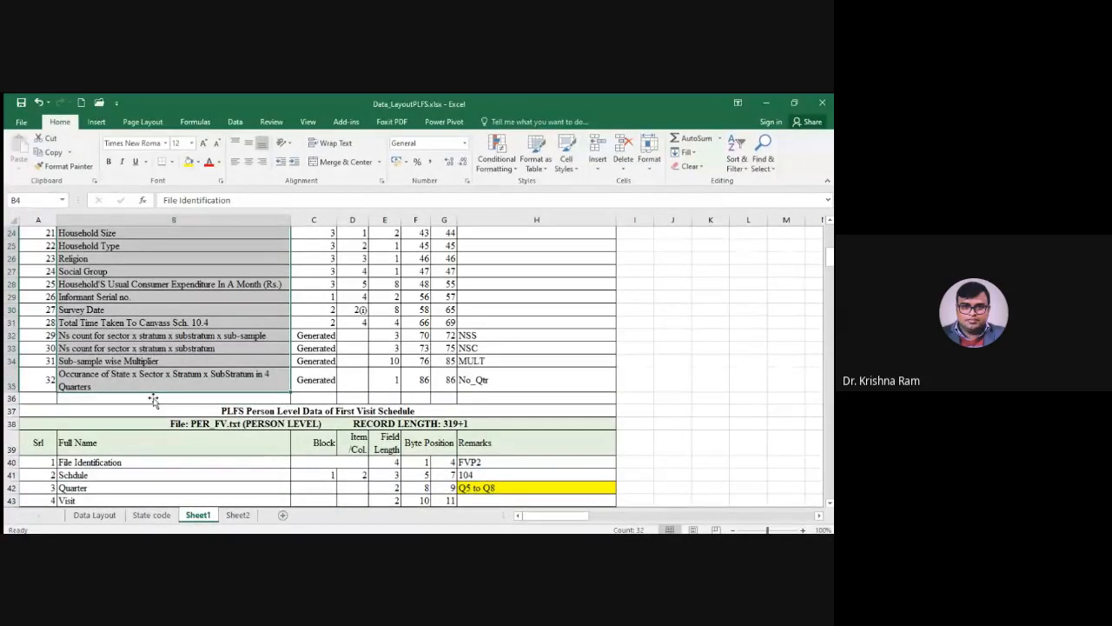
key("ctrl+c")
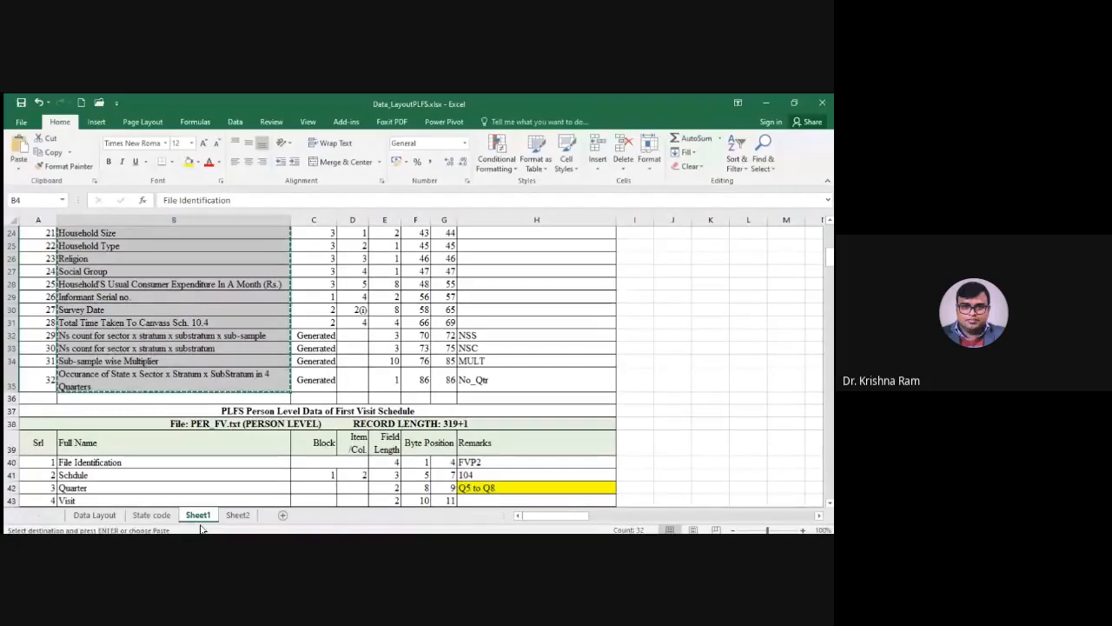
left_click(237, 514)
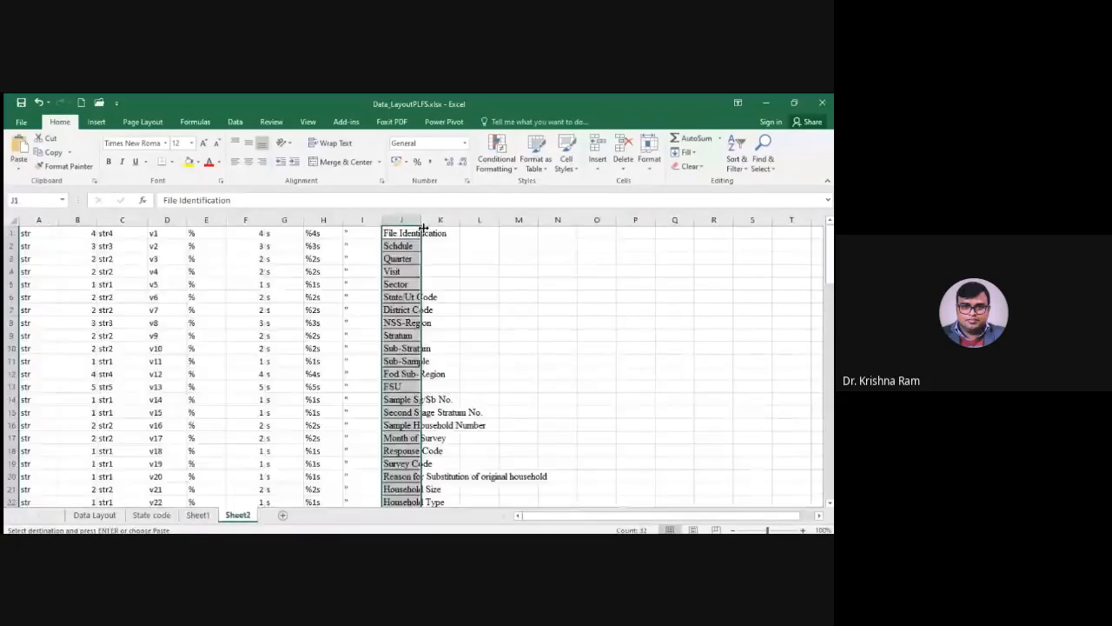
left_click_drag(423, 227, 475, 227)
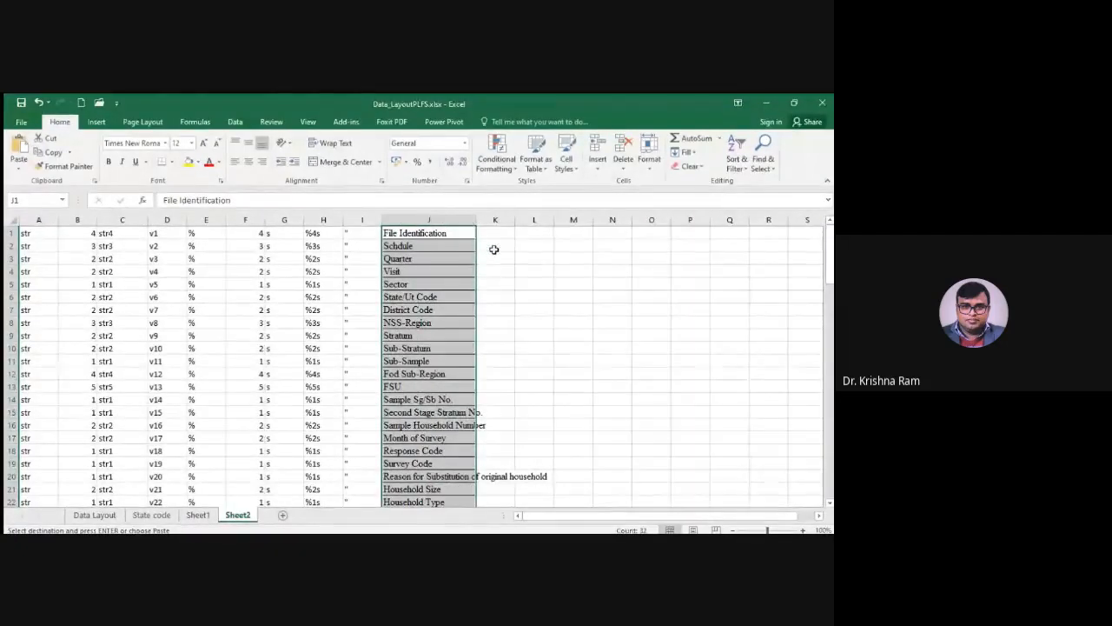
Enter a closing double quotation mark in K1 and fill it down to K32
left_click(492, 236)
type("\"")
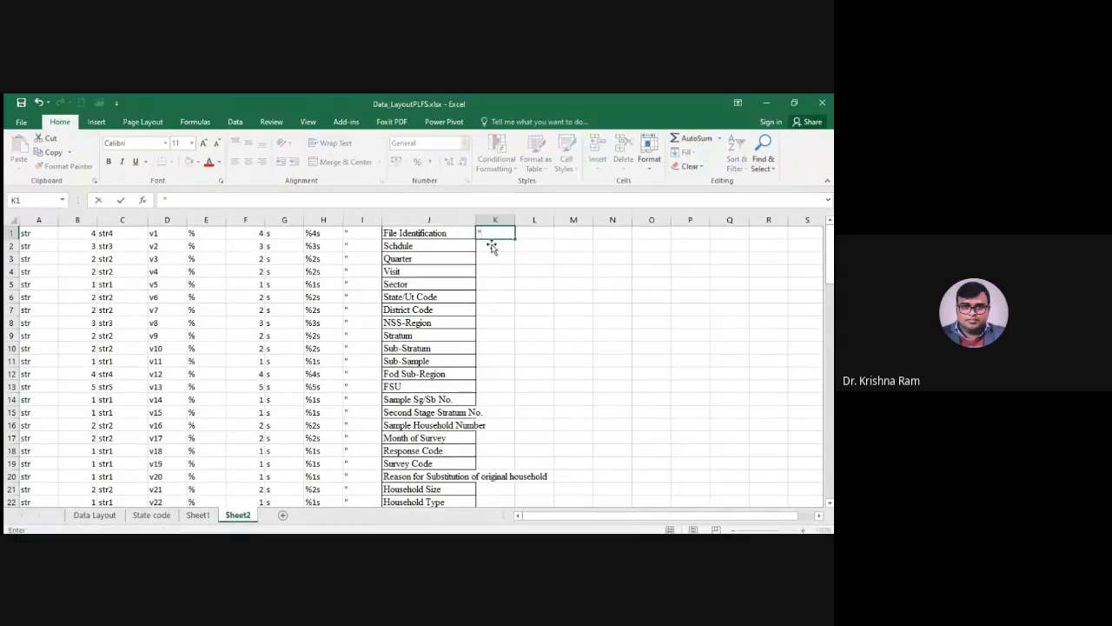
left_click(506, 272)
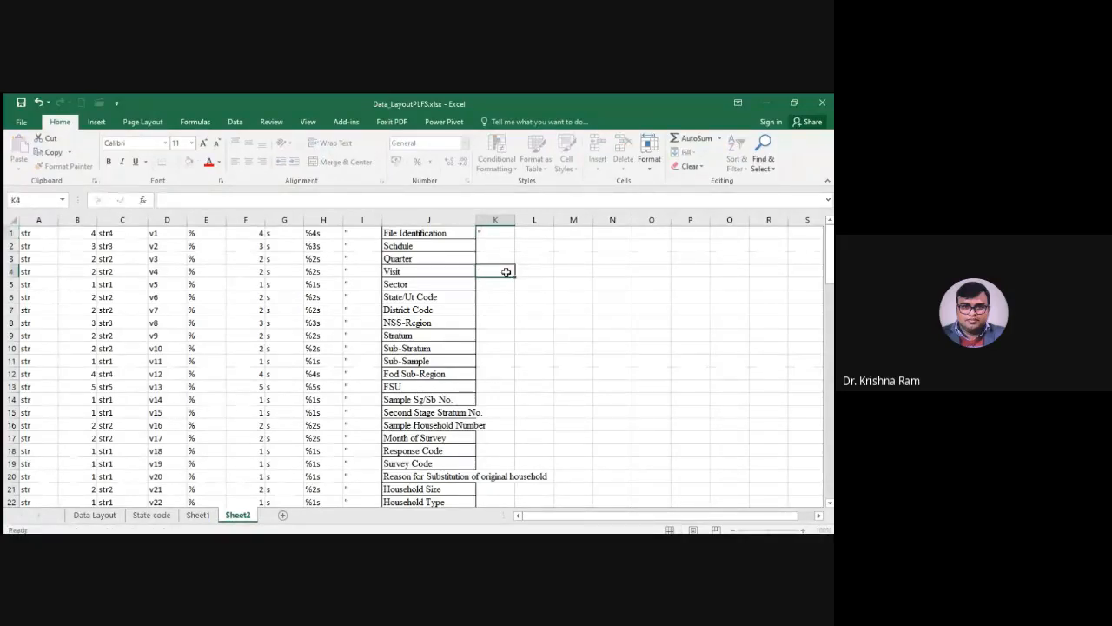
left_click(500, 235)
left_click_drag(514, 240, 506, 472)
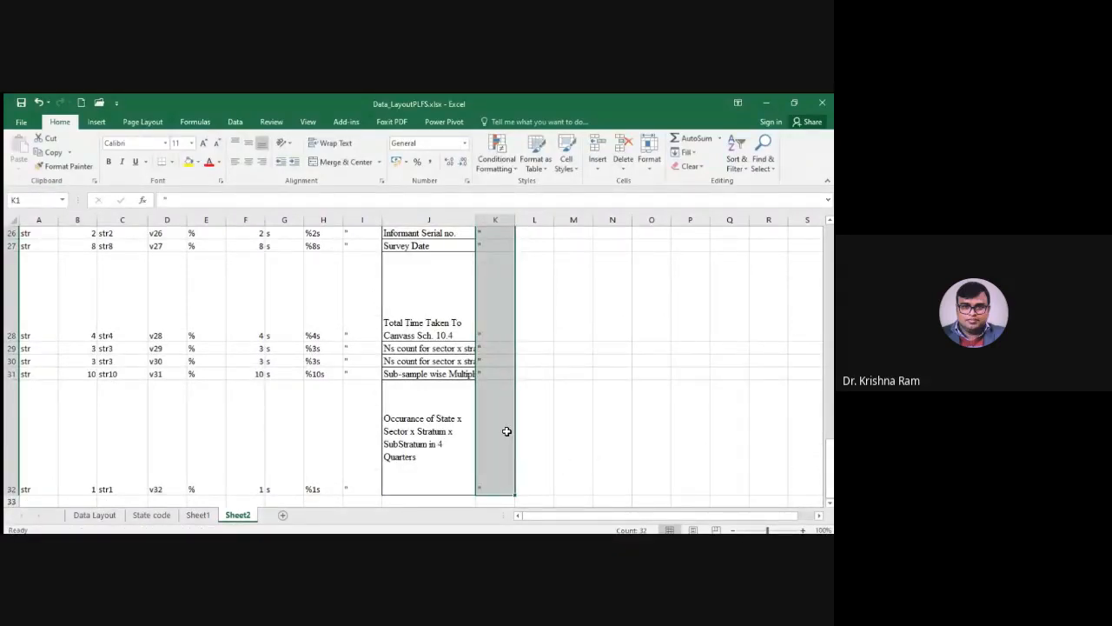
scroll(507, 431, "up", 9)
Enter a CONCATENATE formula in L1 that joins I1, J1 and K1 into a quoted label
left_click(530, 234)
type("=con")
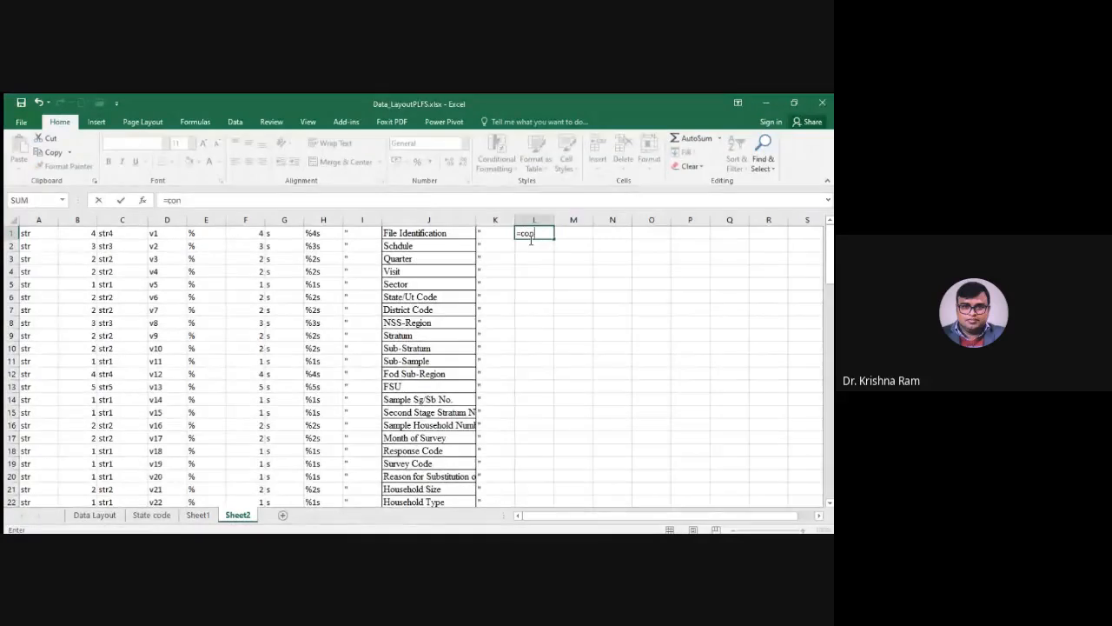
key("Tab")
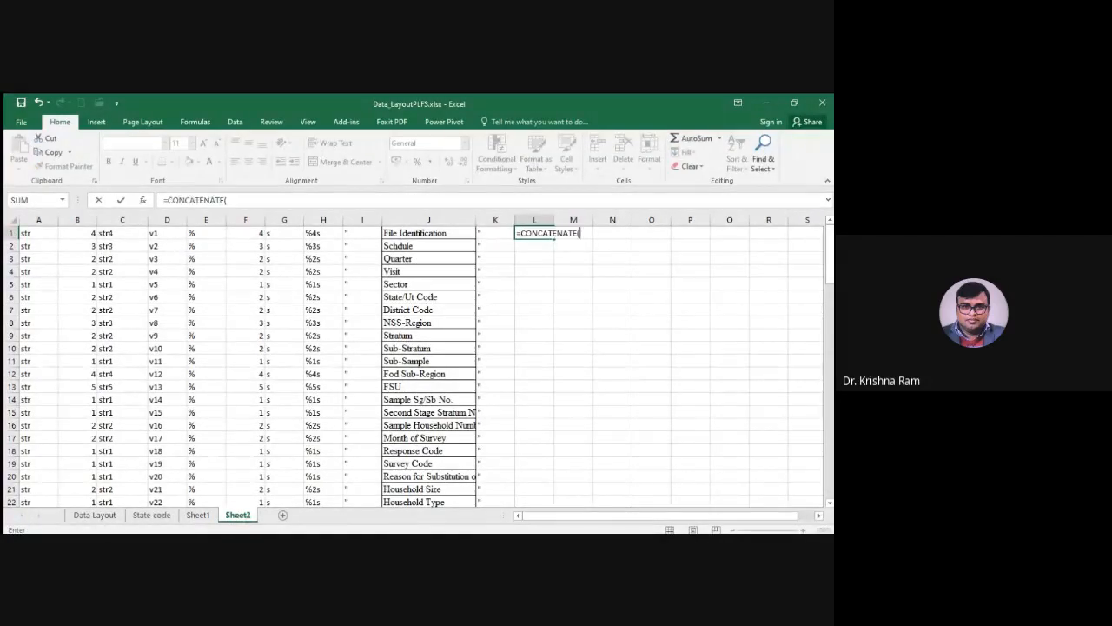
left_click(364, 236)
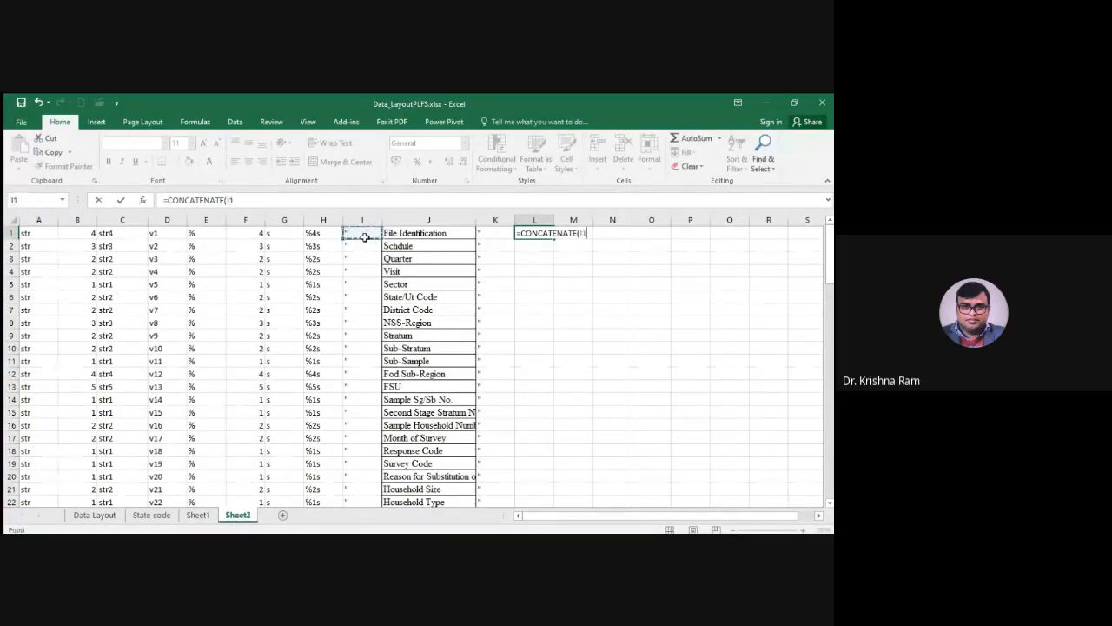
type(",")
left_click(396, 235)
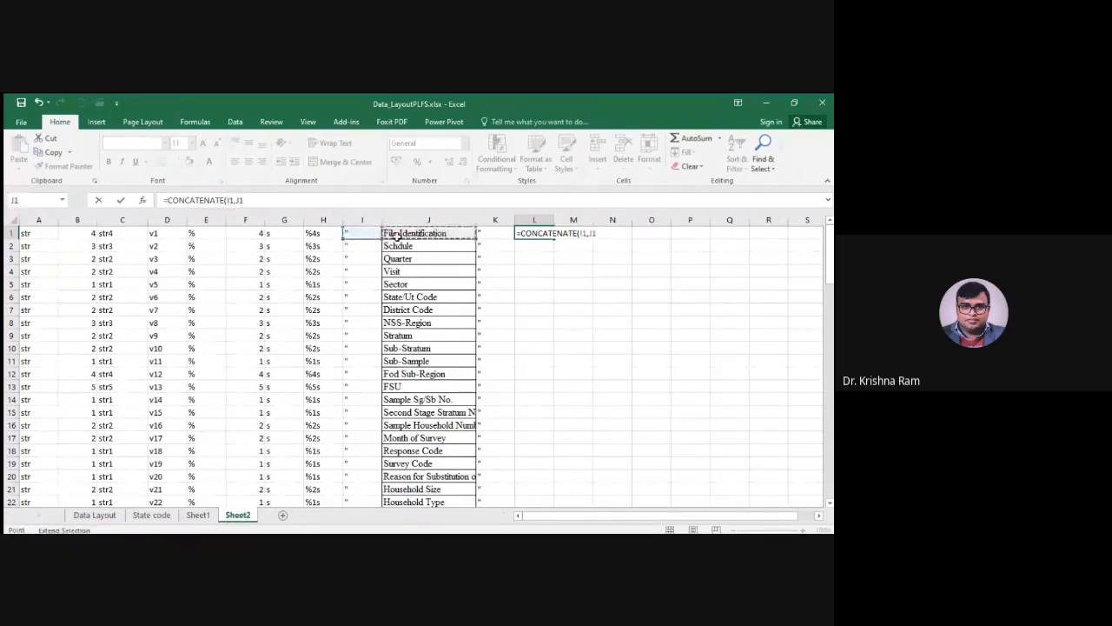
type(",")
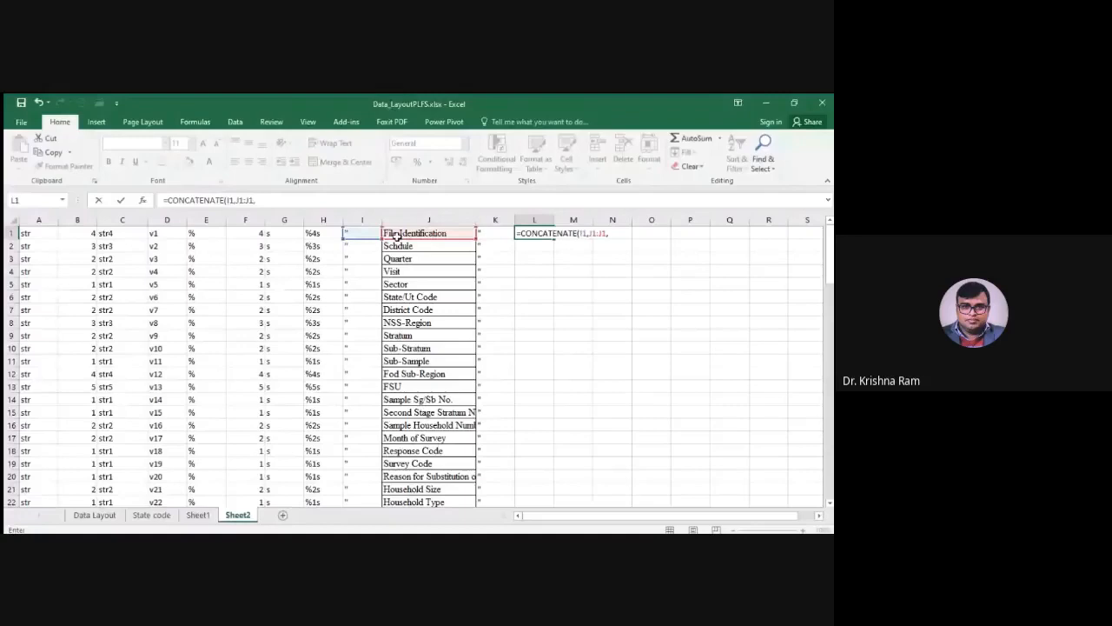
left_click(488, 237)
key("Return")
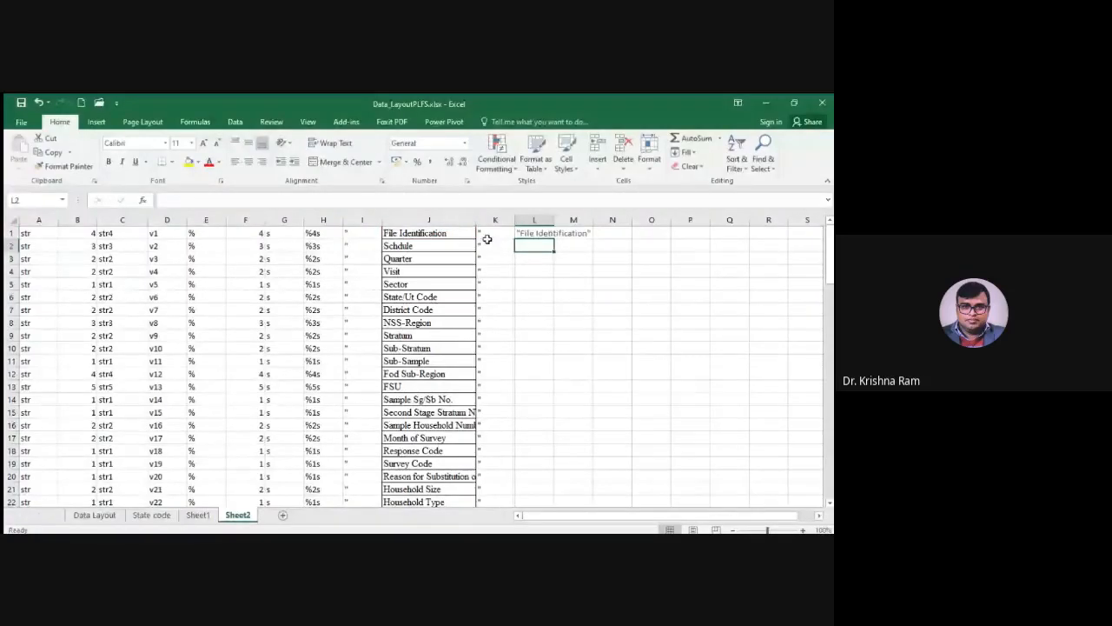
Fill the quoted-label formula from L1 down to L32 and widen column L
left_click(534, 233)
left_click_drag(554, 239, 546, 380)
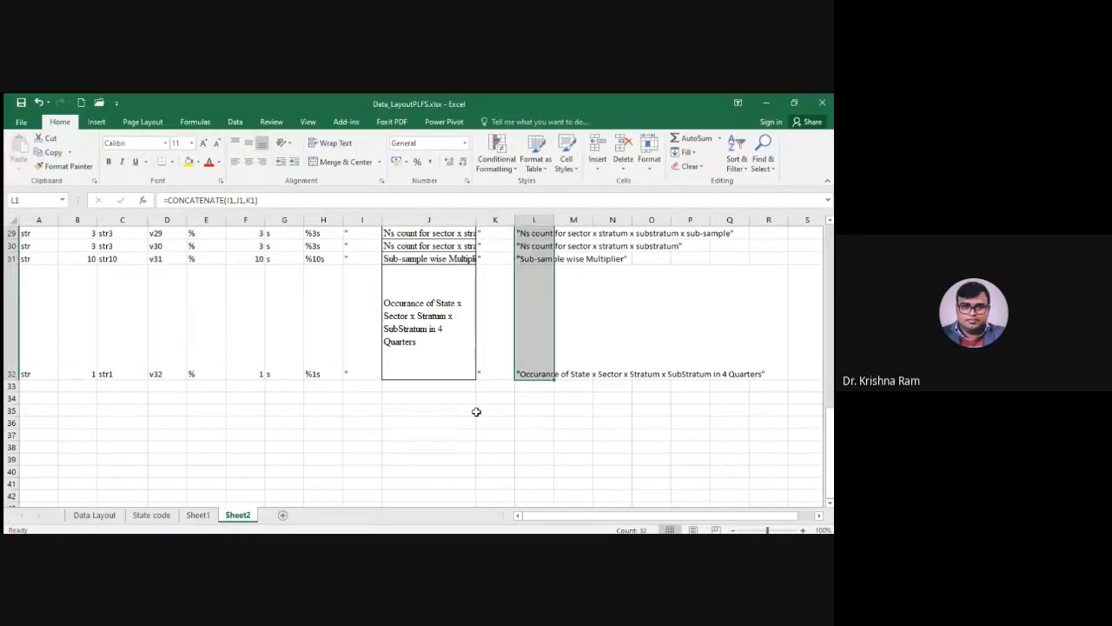
scroll(476, 412, "up", 10)
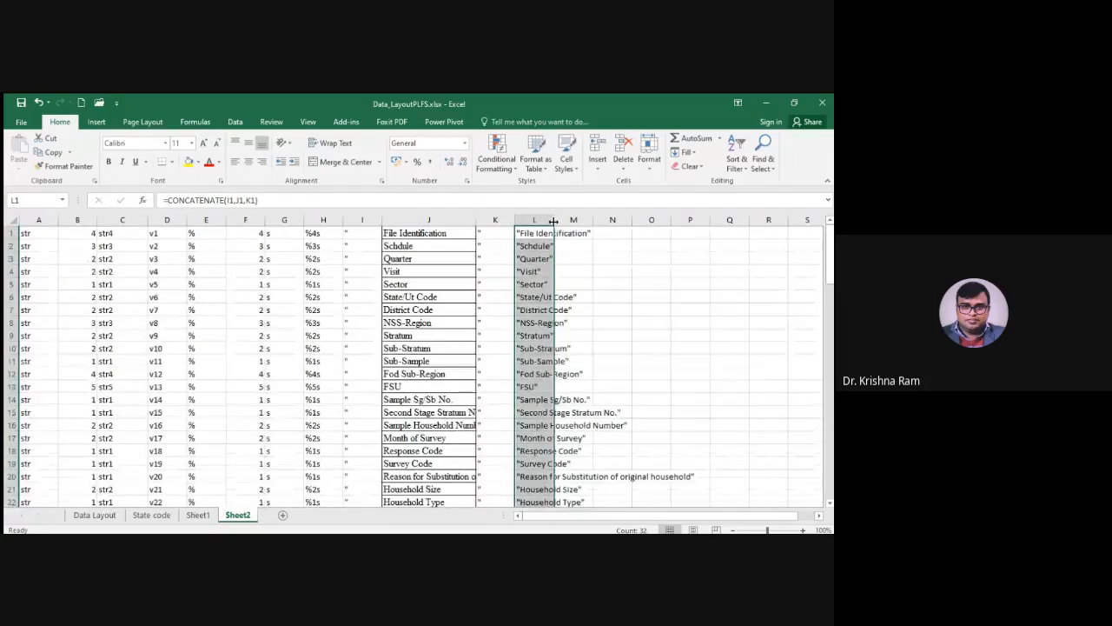
left_click_drag(554, 221, 597, 221)
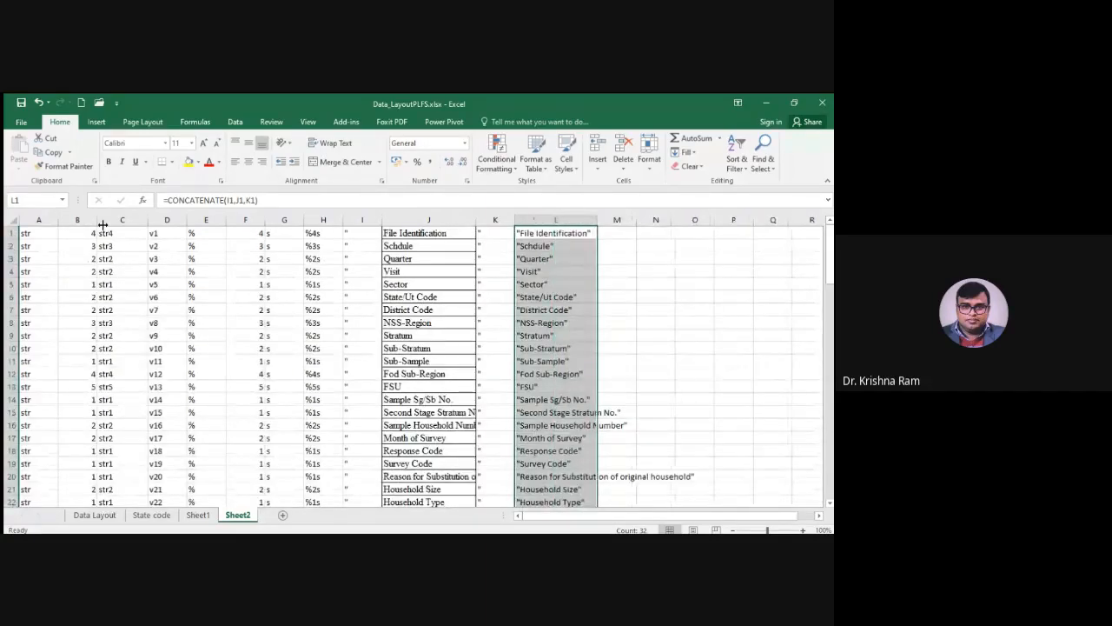
Replace the variable names in D1 and D2 with file and schdule
left_click(122, 220)
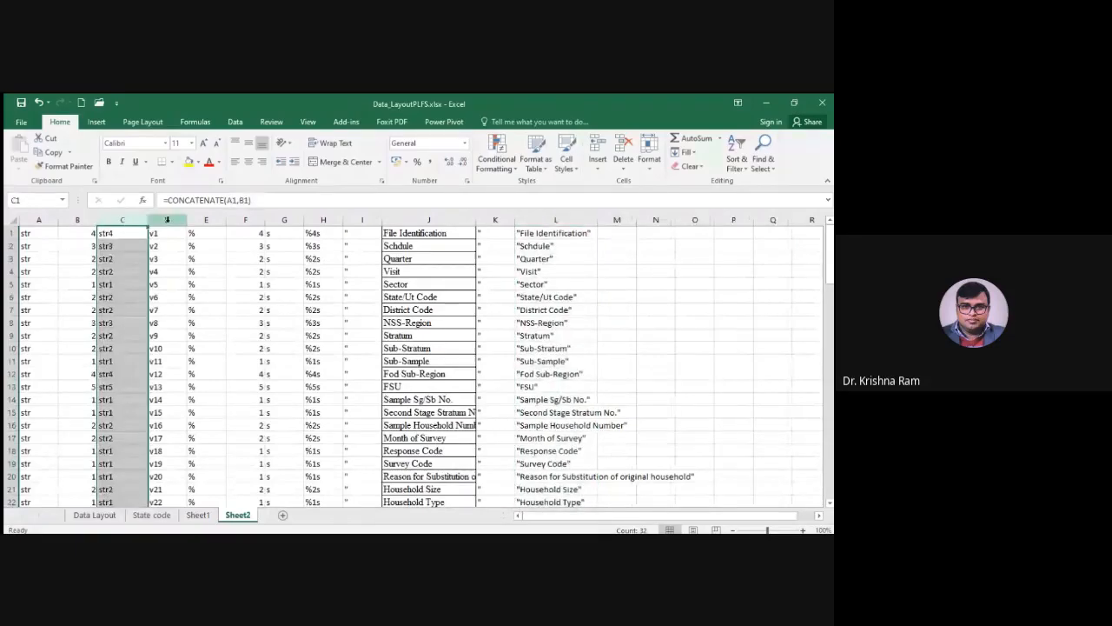
left_click(166, 233)
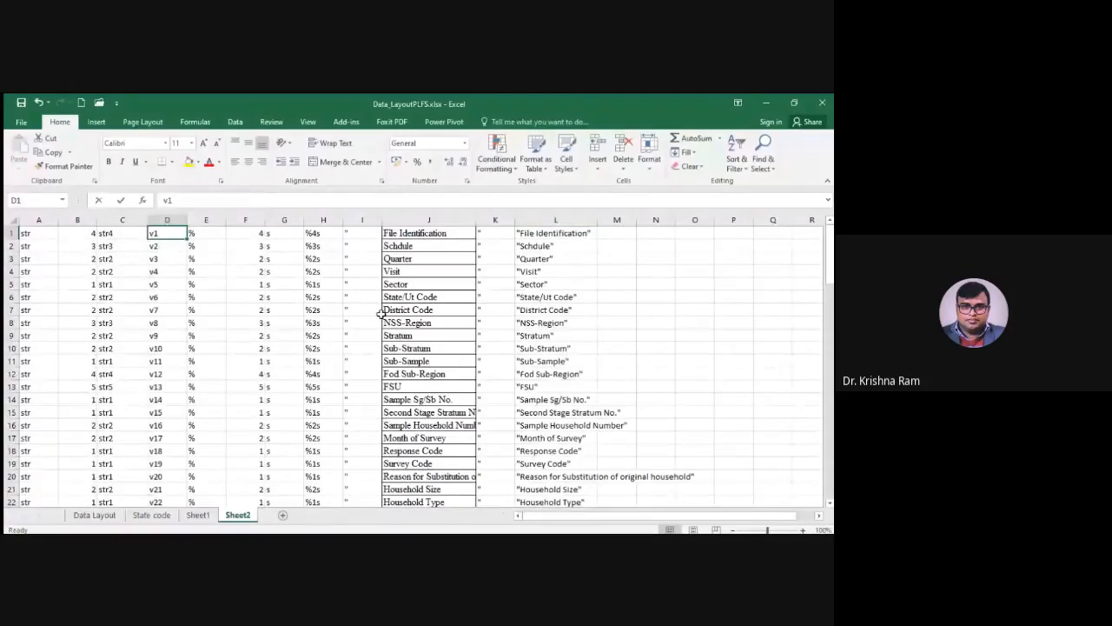
type("file")
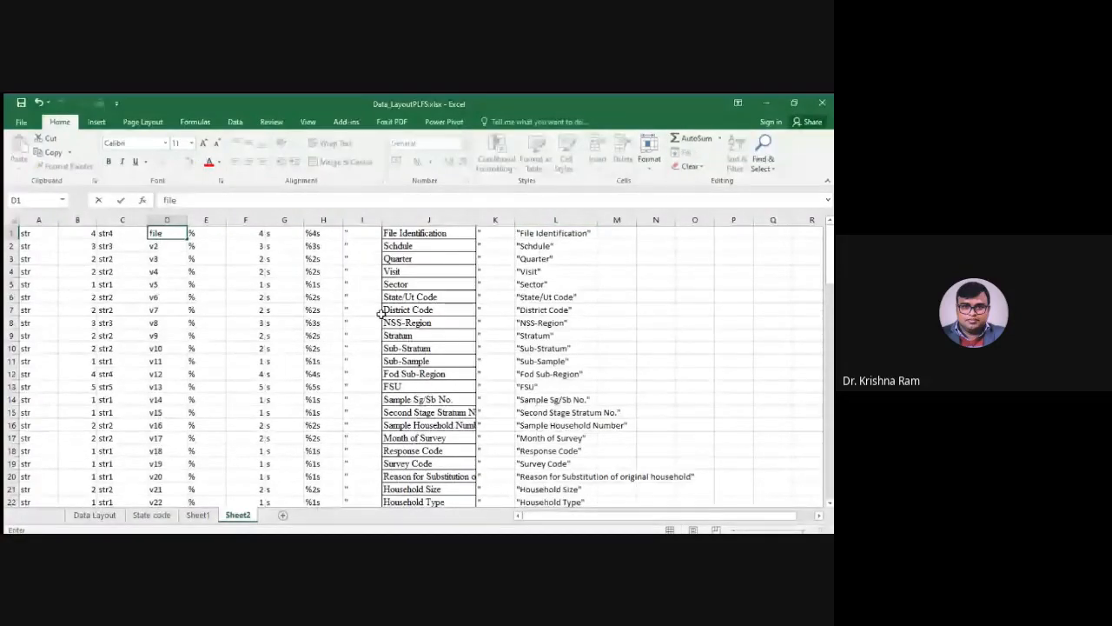
left_click(163, 246)
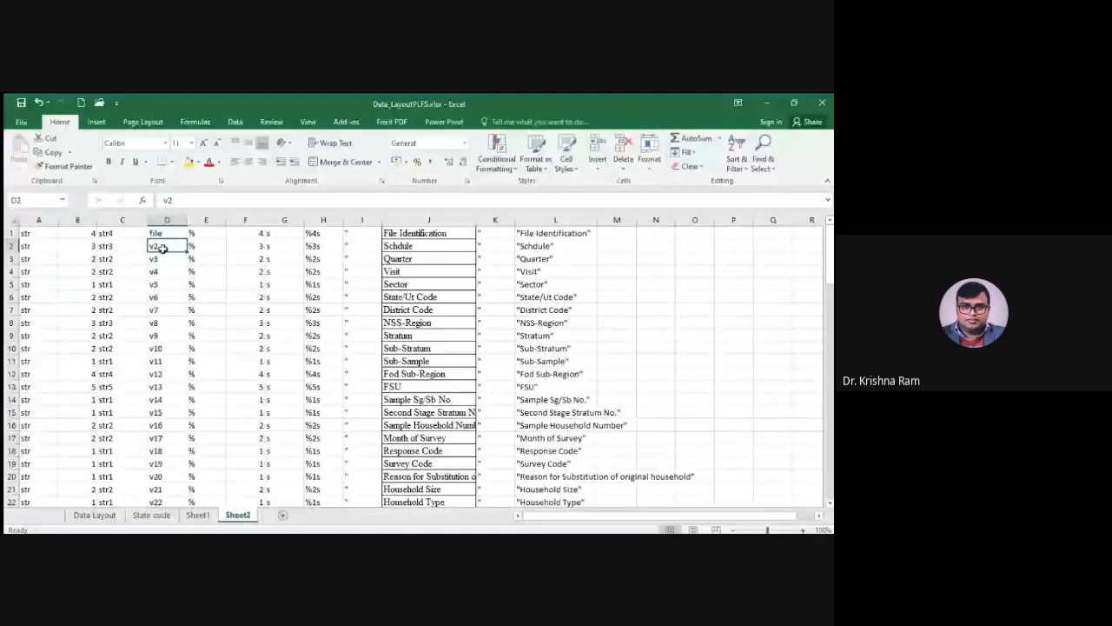
type("sc")
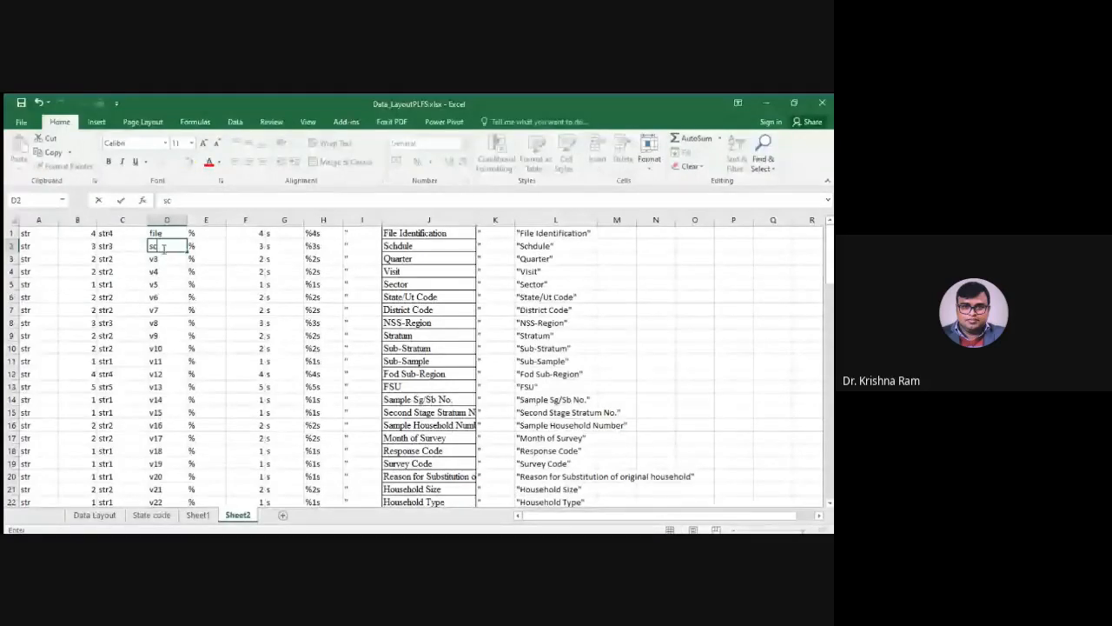
type("he")
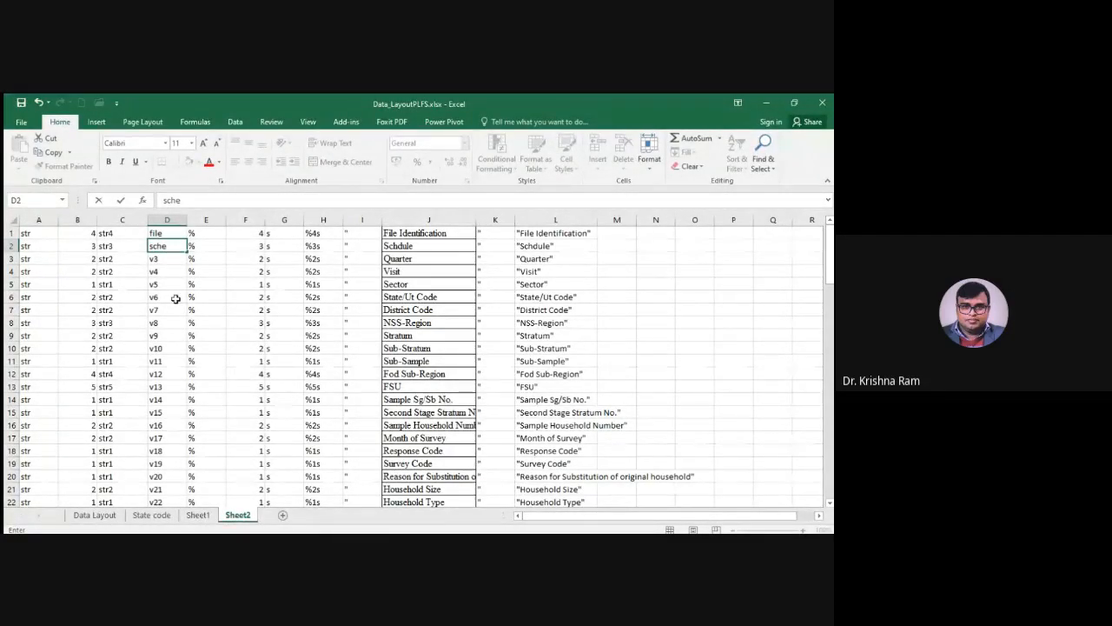
key("BackSpace")
type("dule")
left_click(156, 323)
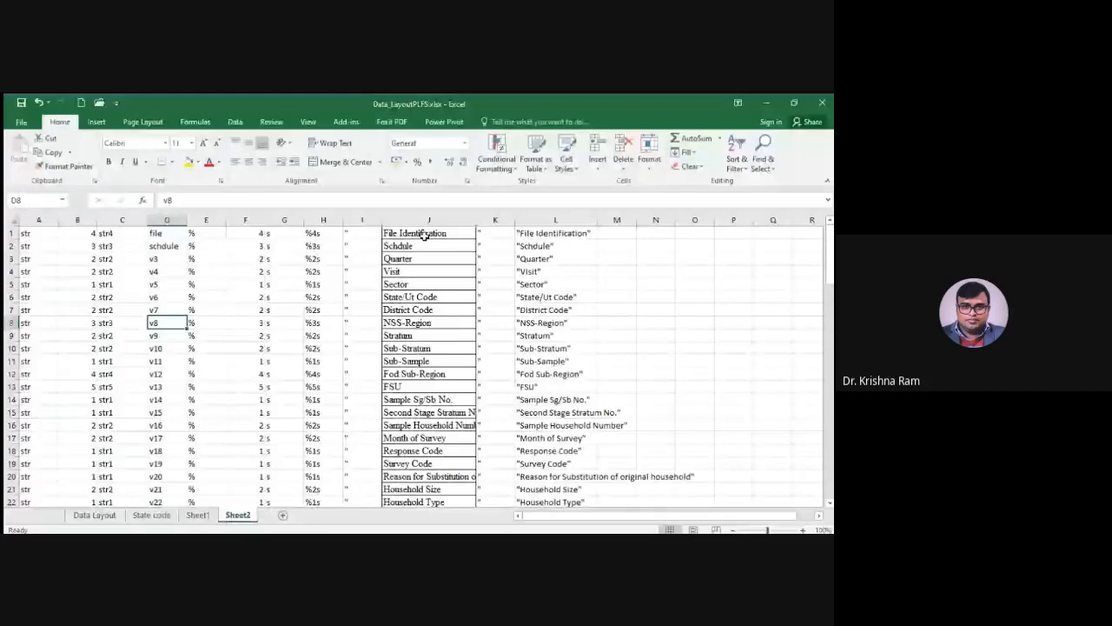
Copy columns C, D, H and L of Sheet2 together and paste them as values into a new sheet from A1
left_click(112, 222)
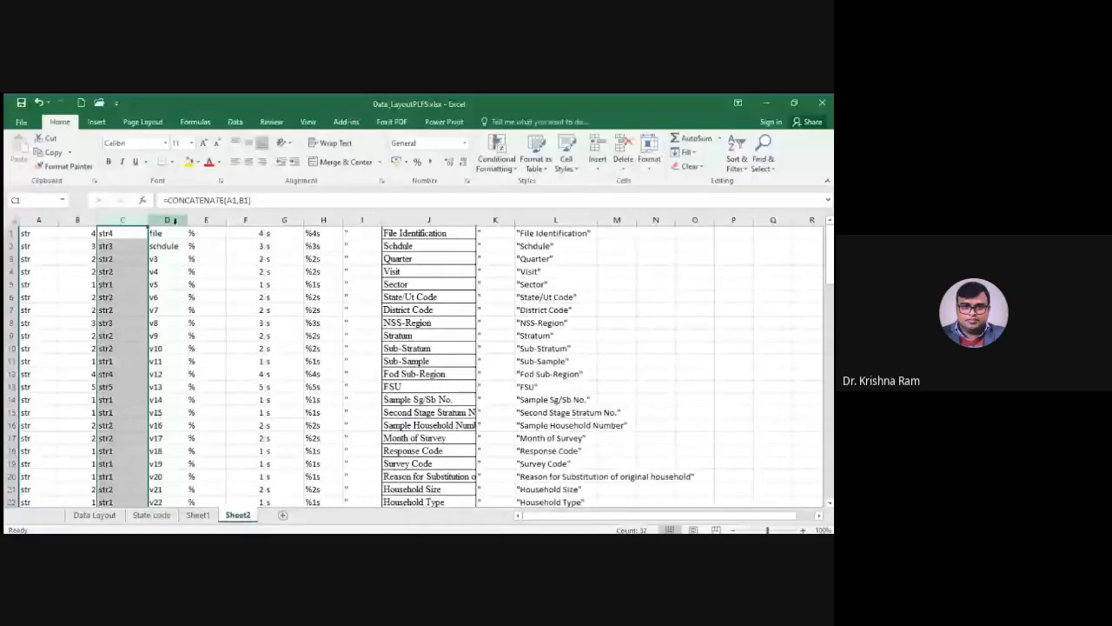
left_click(167, 220, "ctrl")
left_click(323, 220, "ctrl")
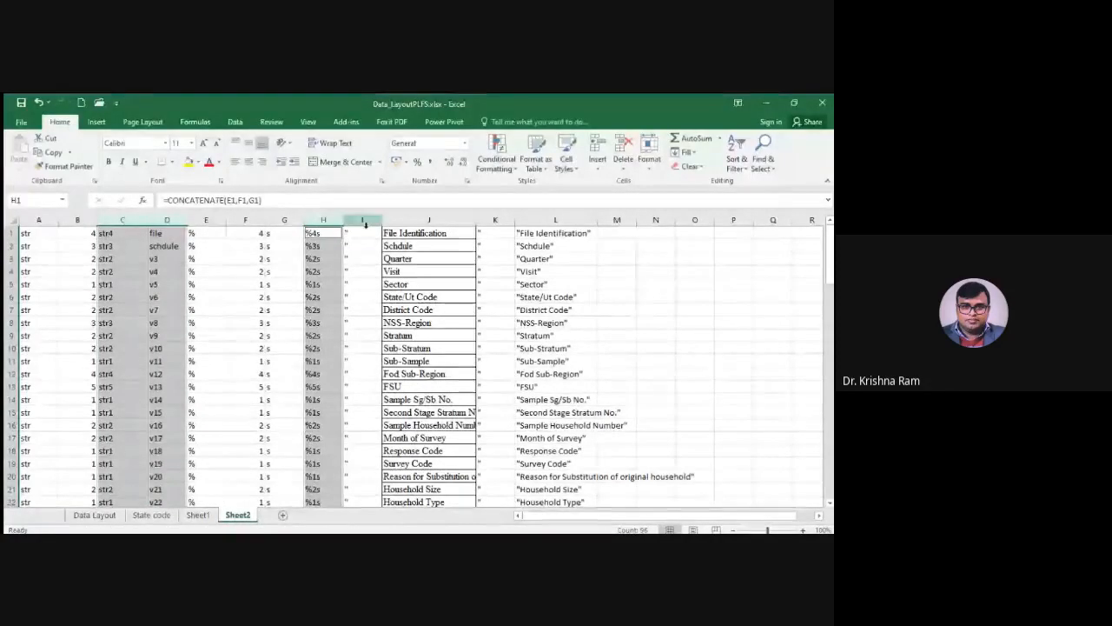
left_click(555, 220, "ctrl")
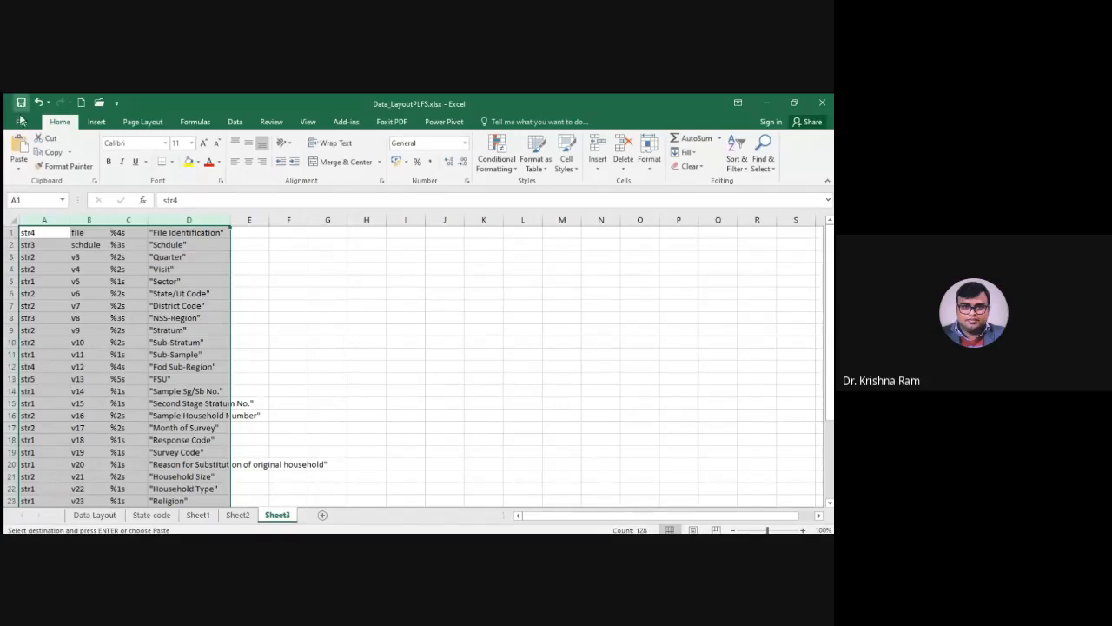
left_click(365, 391)
key("Escape")
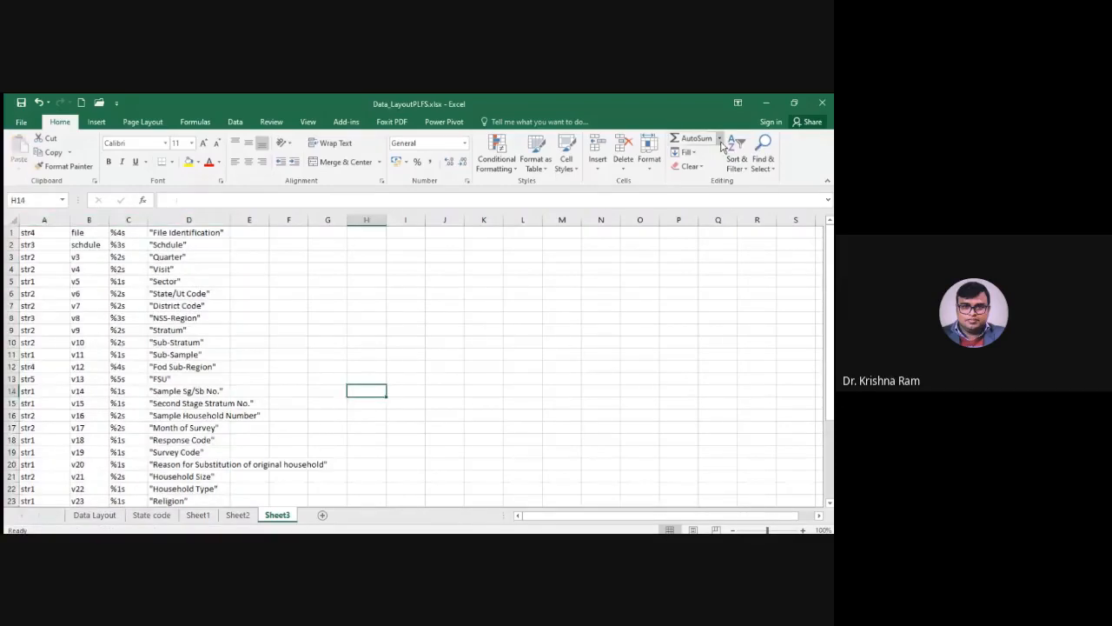
key("alt+Tab")
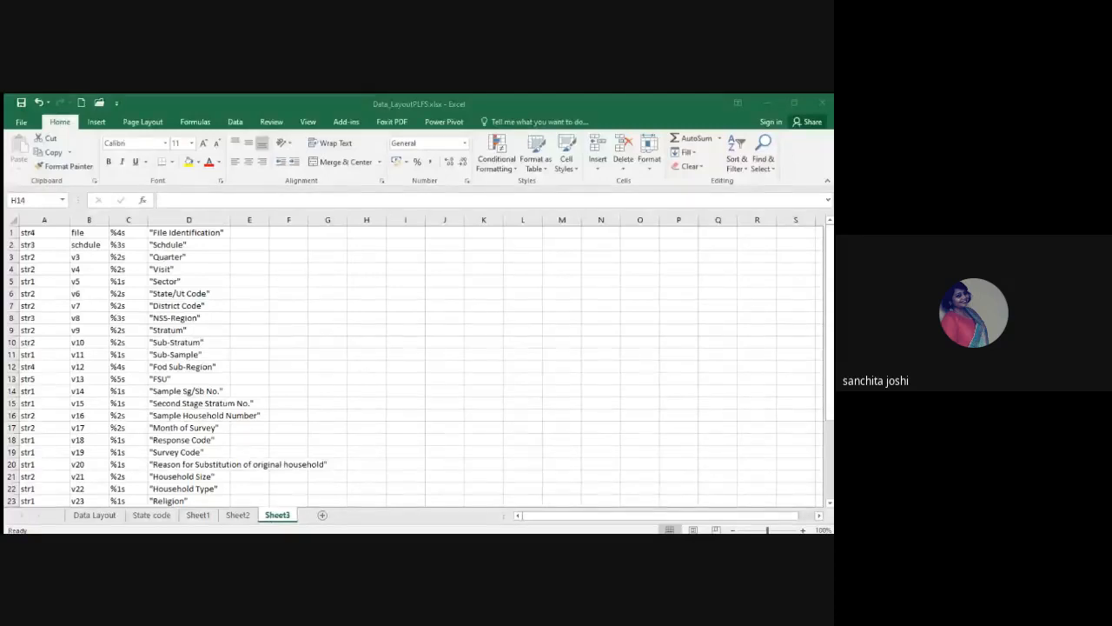
Fill the str prefix from A1 down to A32 on Sheet2
key("alt+Tab")
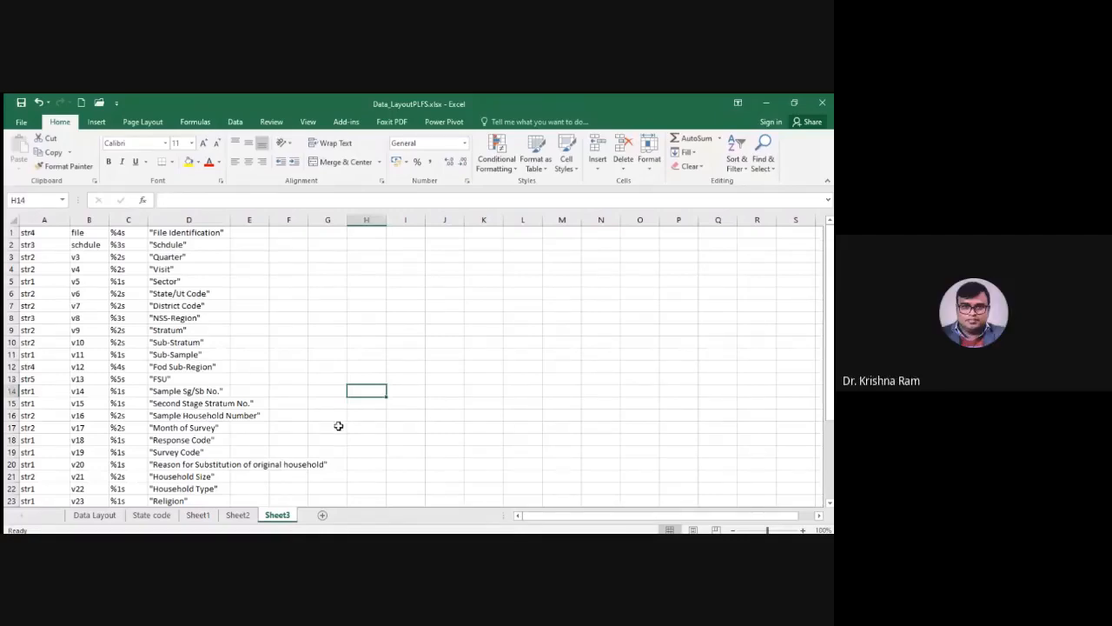
left_click(237, 515)
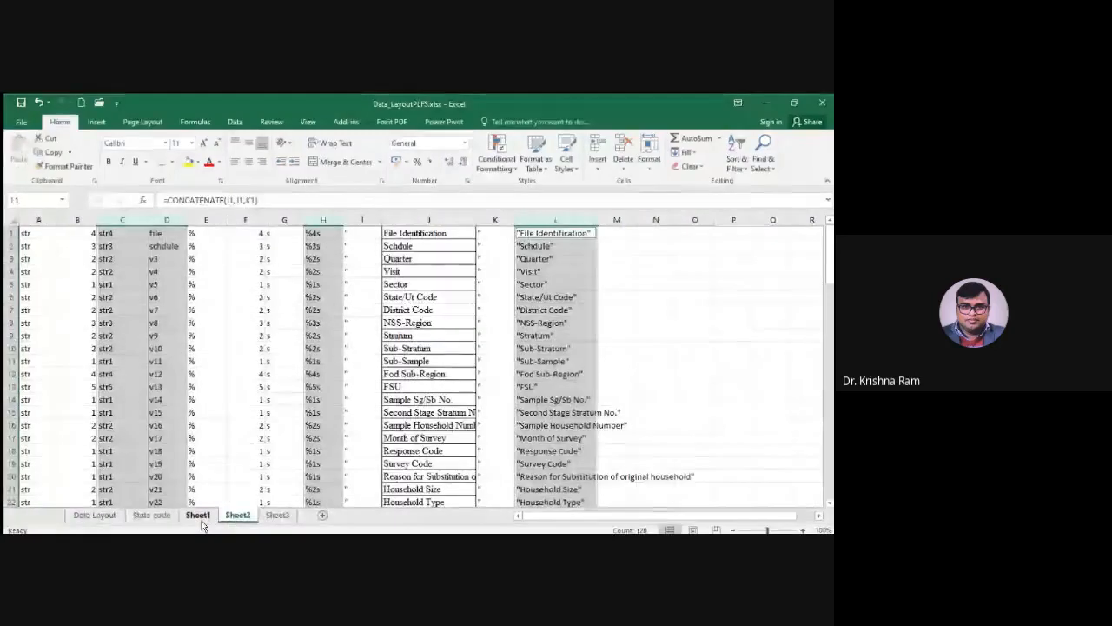
left_click(198, 514)
left_click(235, 516)
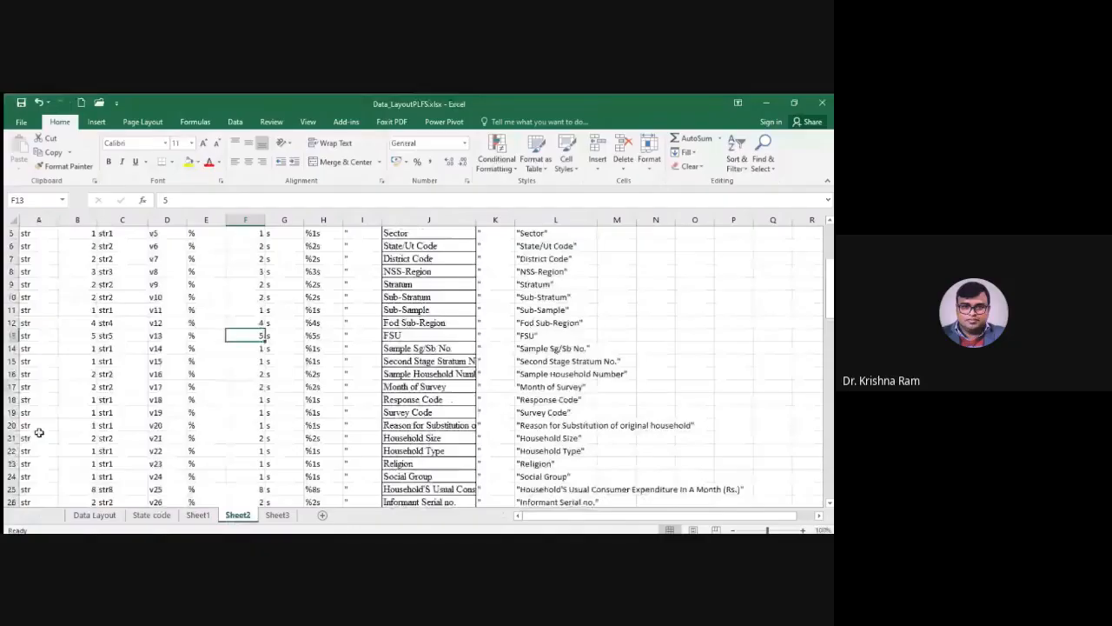
key("ctrl+Home")
left_click_drag(58, 244, 16, 519)
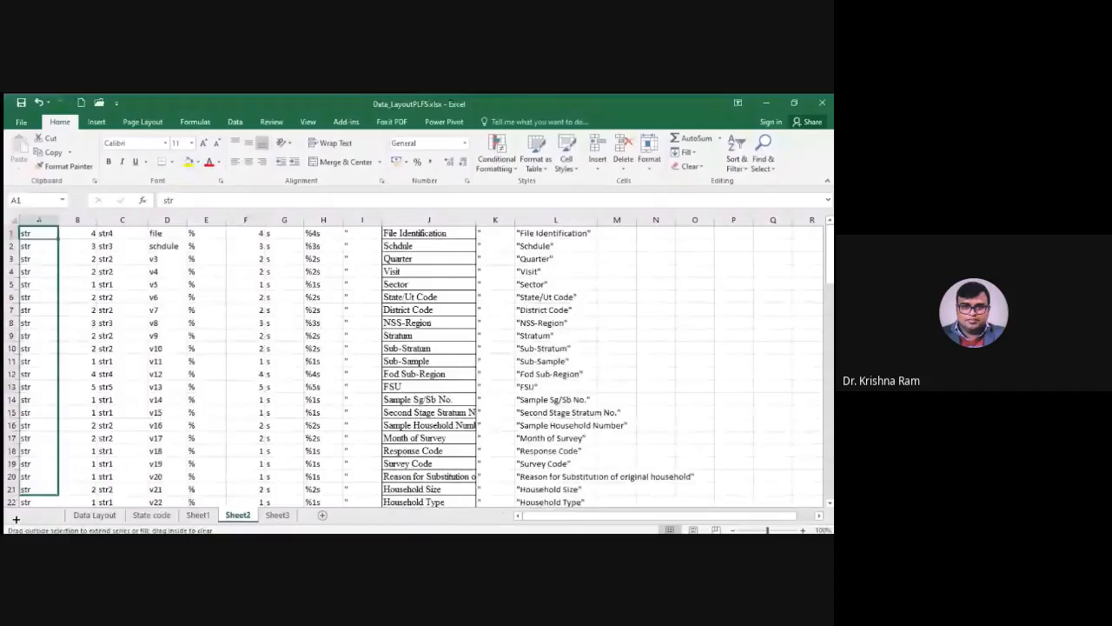
left_click_drag(16, 519, 90, 382)
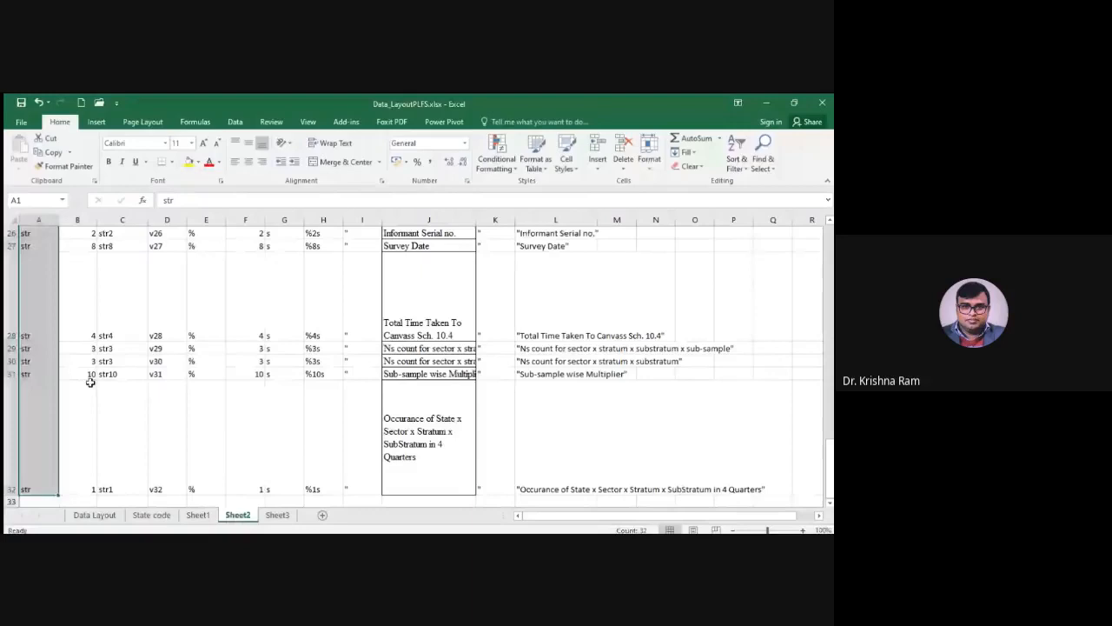
scroll(90, 382, "up", 9)
left_click(40, 271)
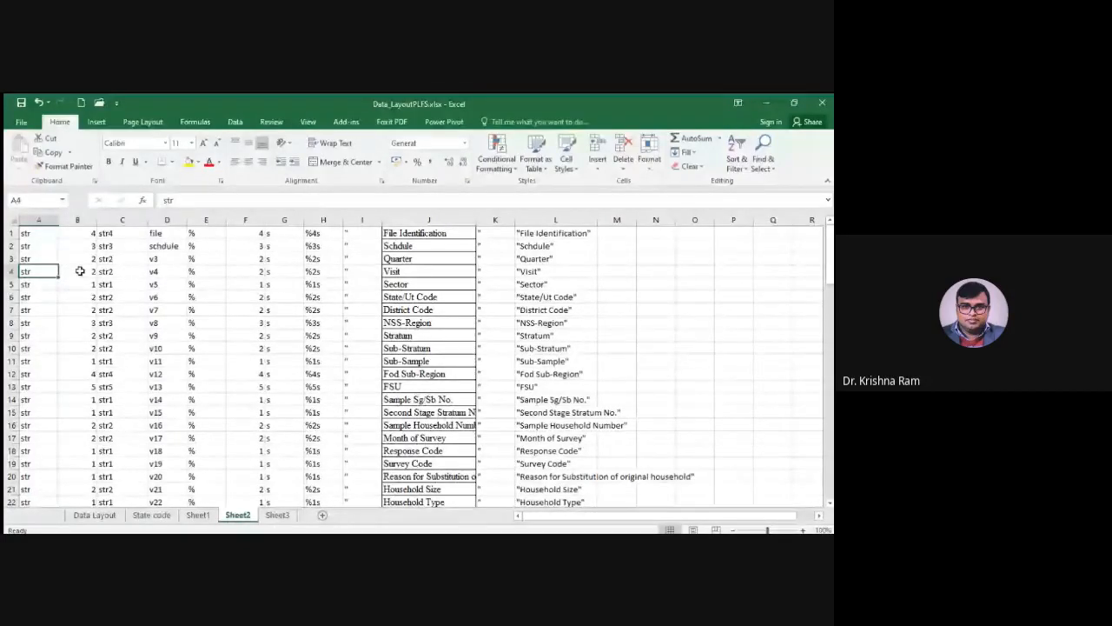
scroll(33, 393, "down", 10)
scroll(33, 397, "up", 7)
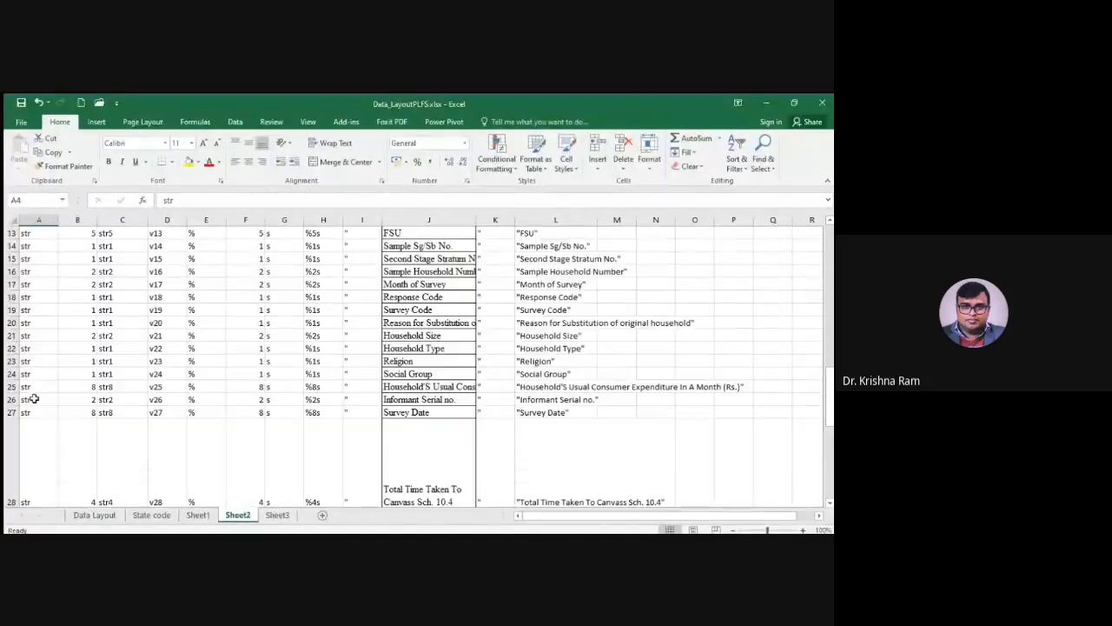
scroll(33, 398, "down", 5)
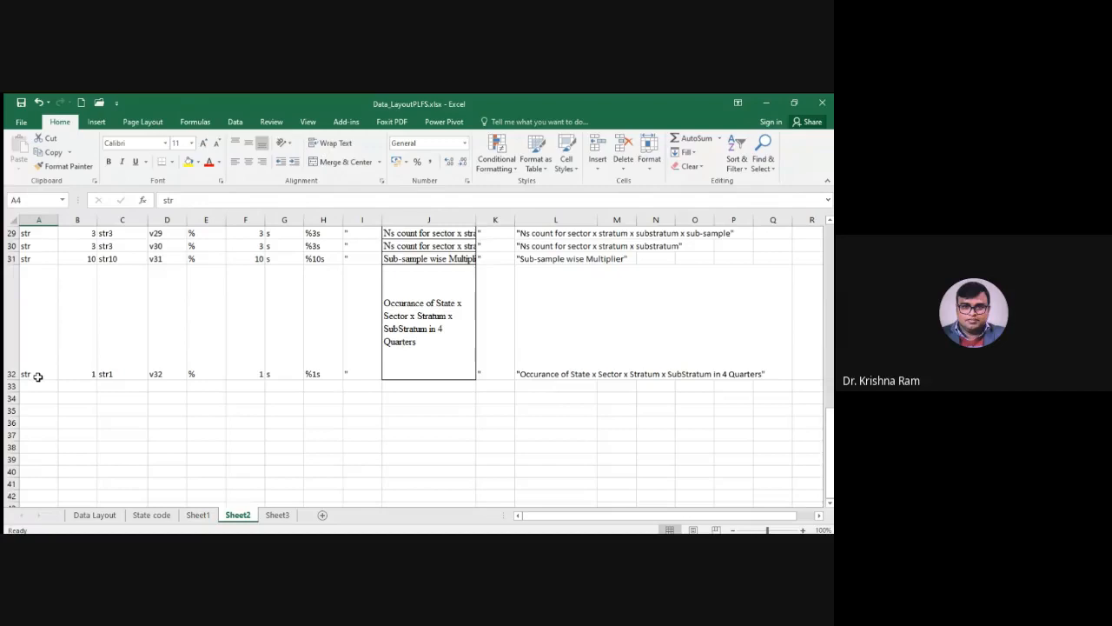
key("ctrl+Home")
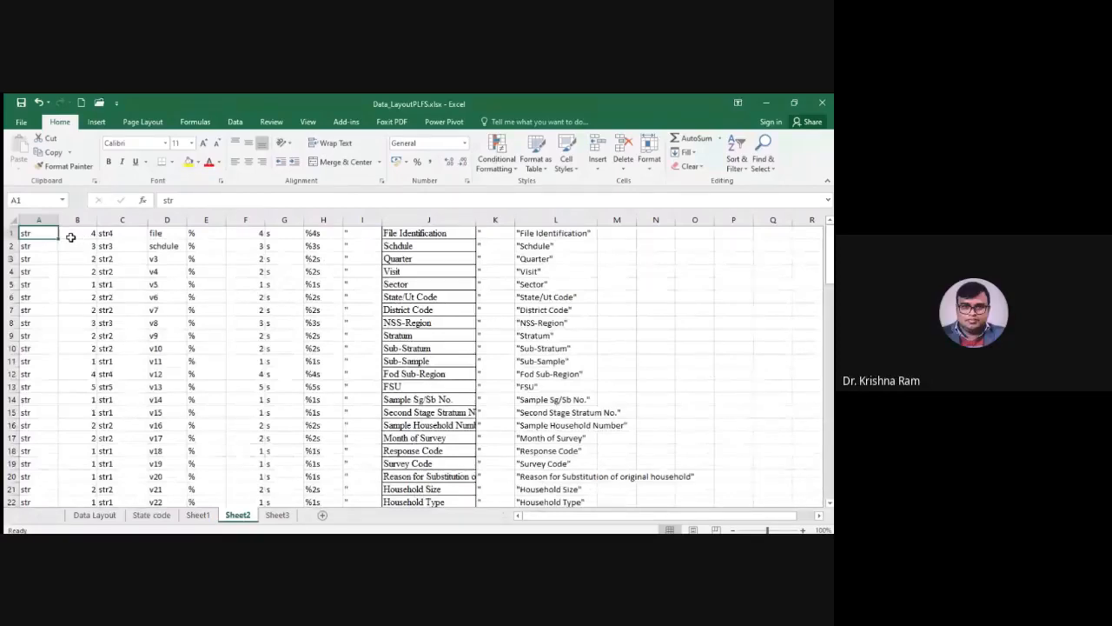
Copy the household Field Length values E4:E35 from Sheet1 and paste them into Sheet2 from B1
left_click(197, 515)
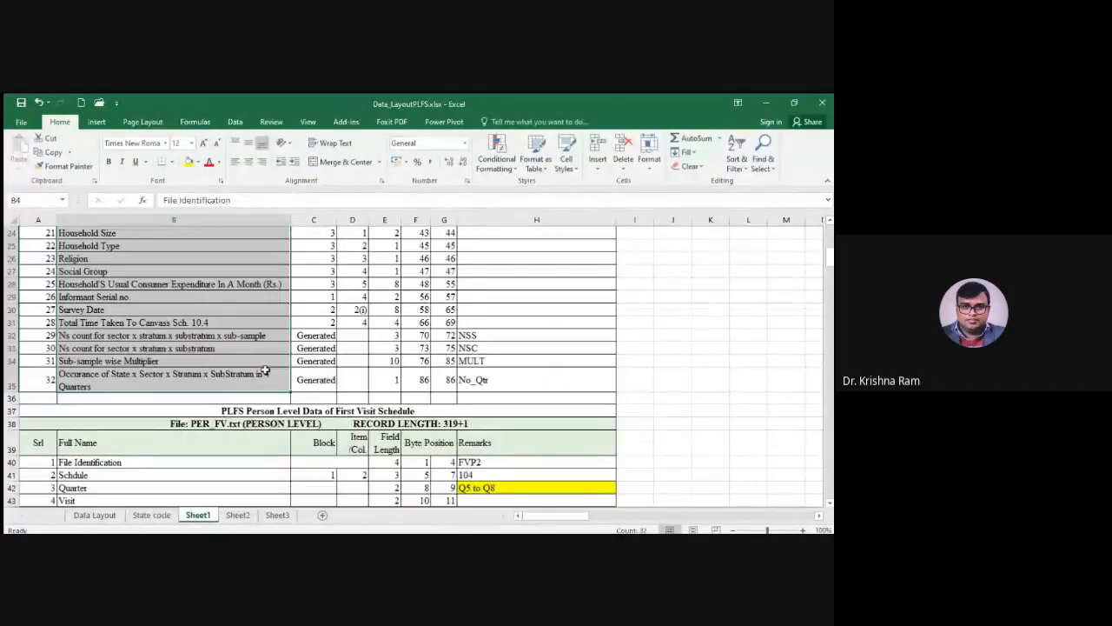
scroll(265, 371, "up", 8)
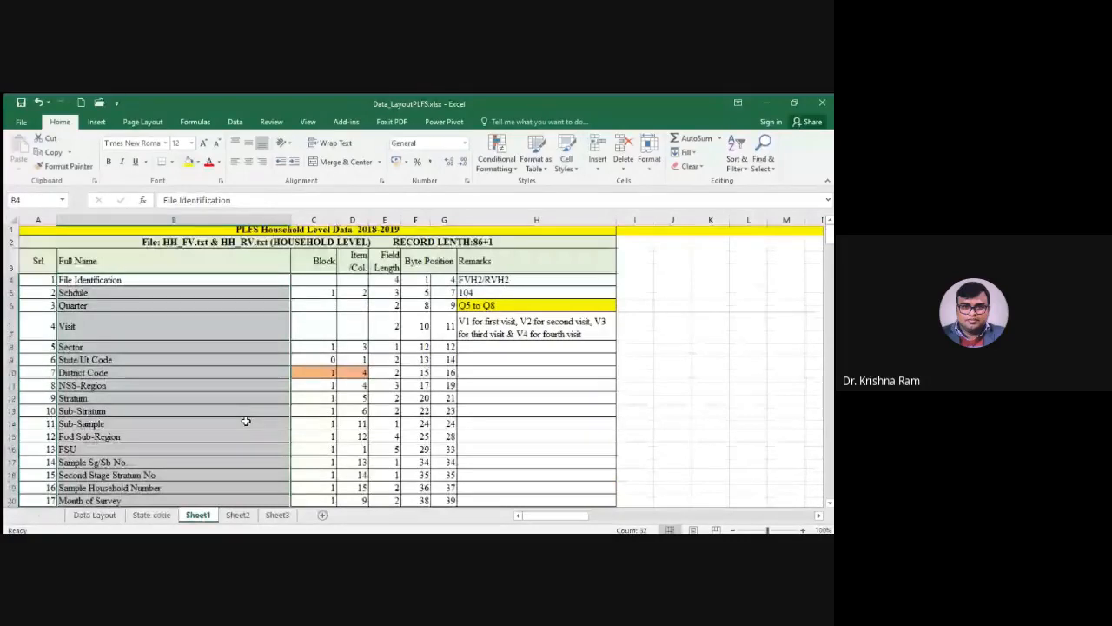
left_click(390, 285)
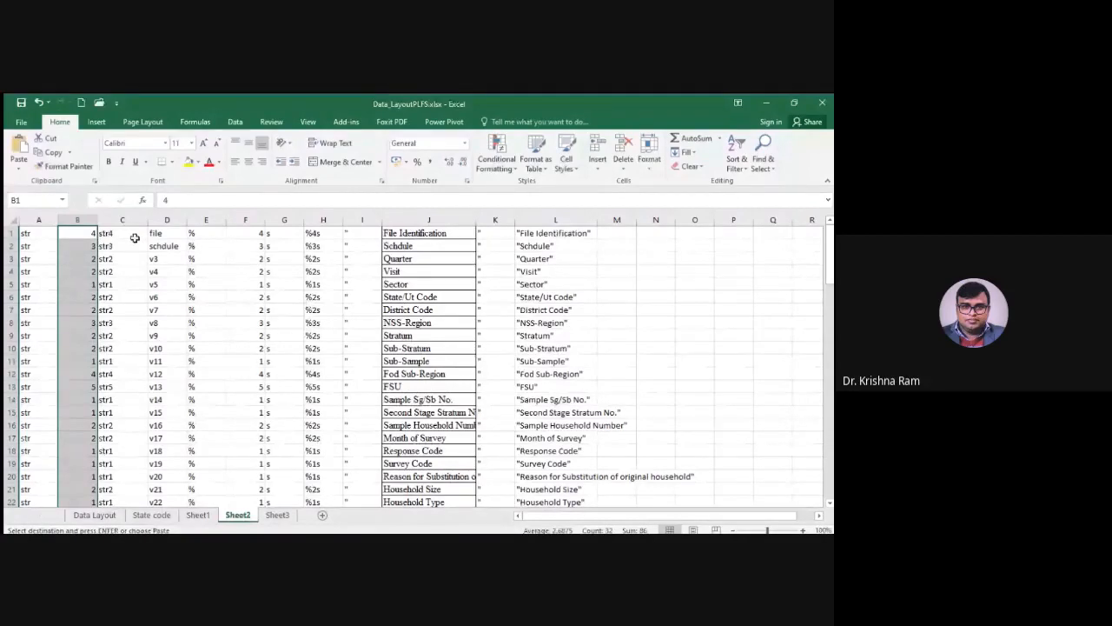
Re-enter the formula in C1 as =CONCATENATE(A1,B1) to build the storage type, and select column C
left_click(134, 236)
double_click(130, 238)
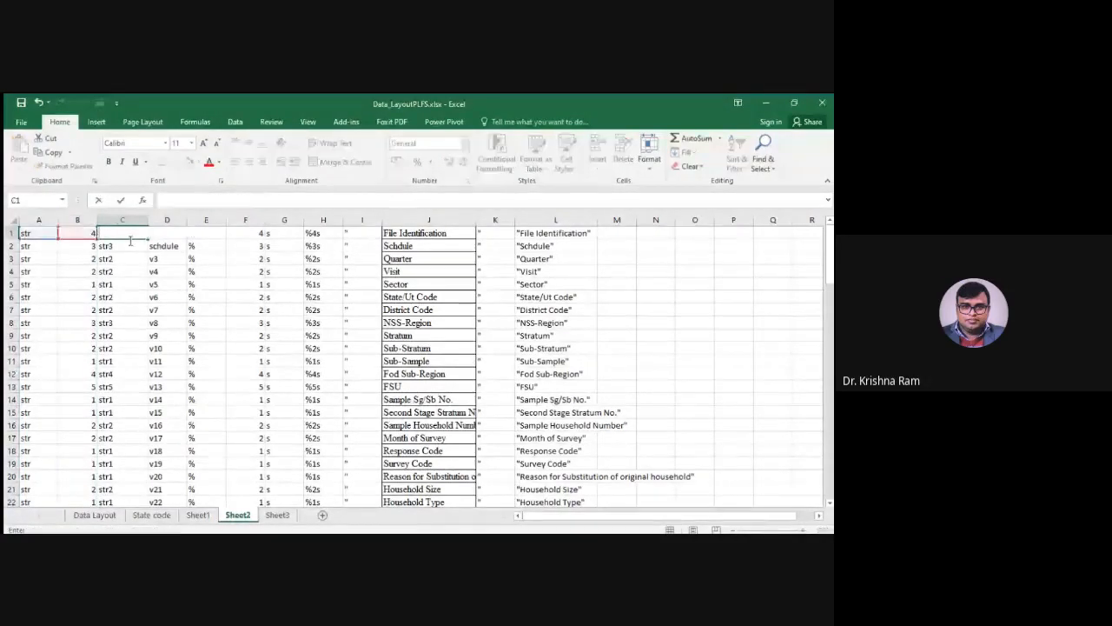
type("=")
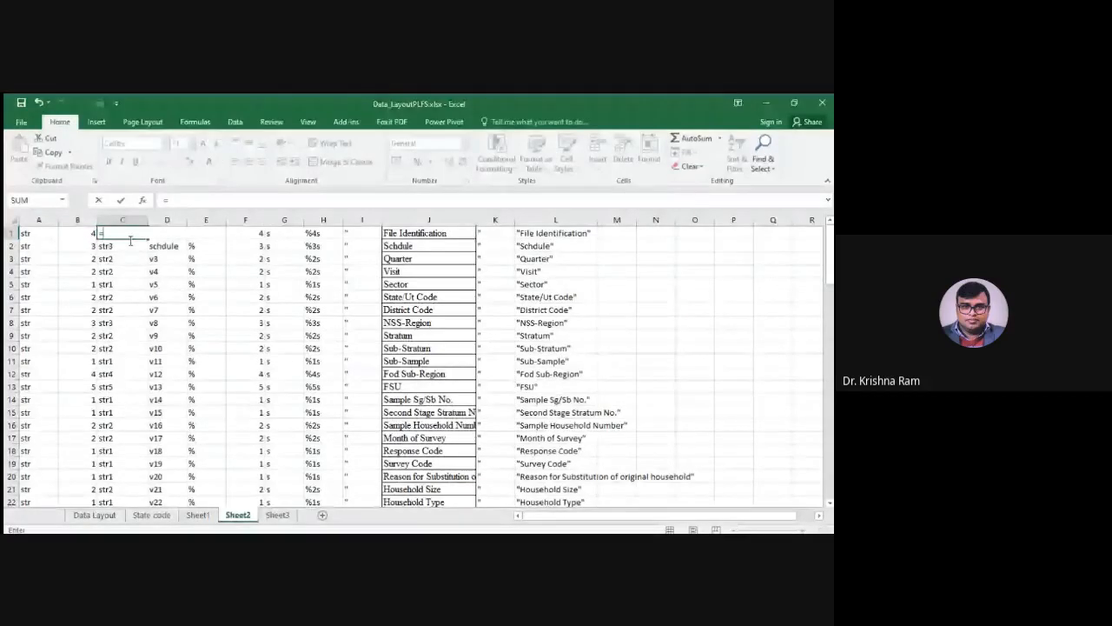
type("con")
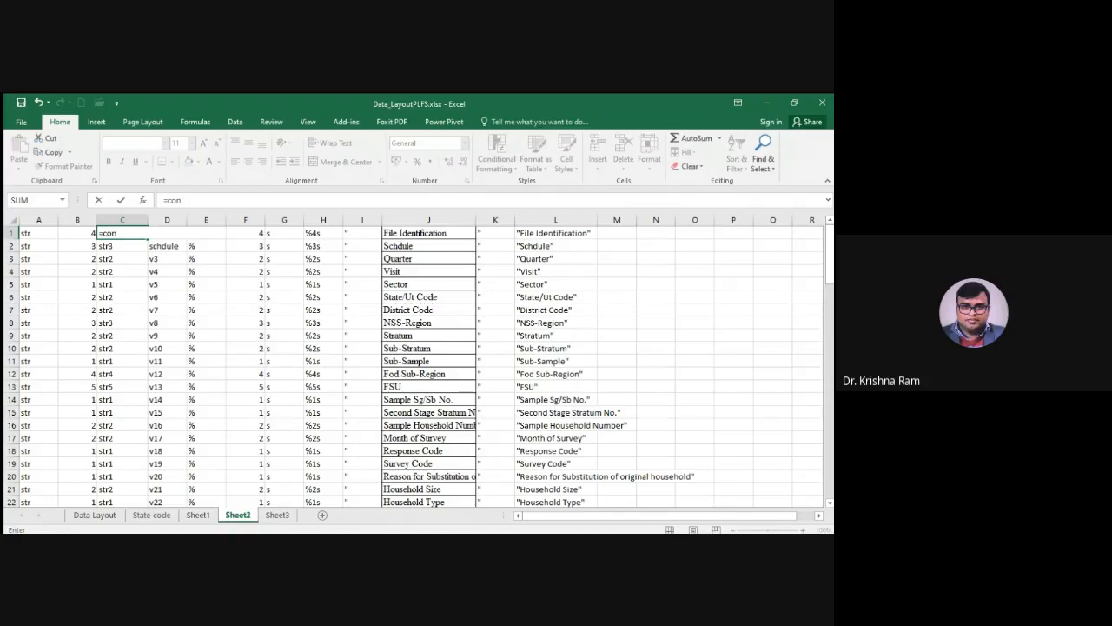
key("Tab")
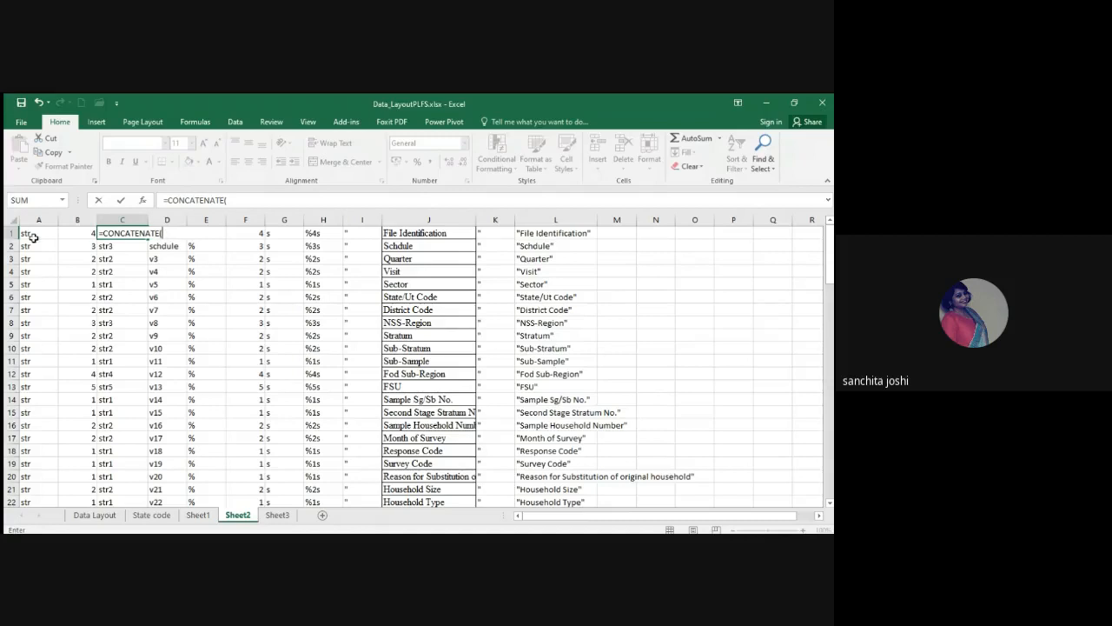
key("alt+Tab")
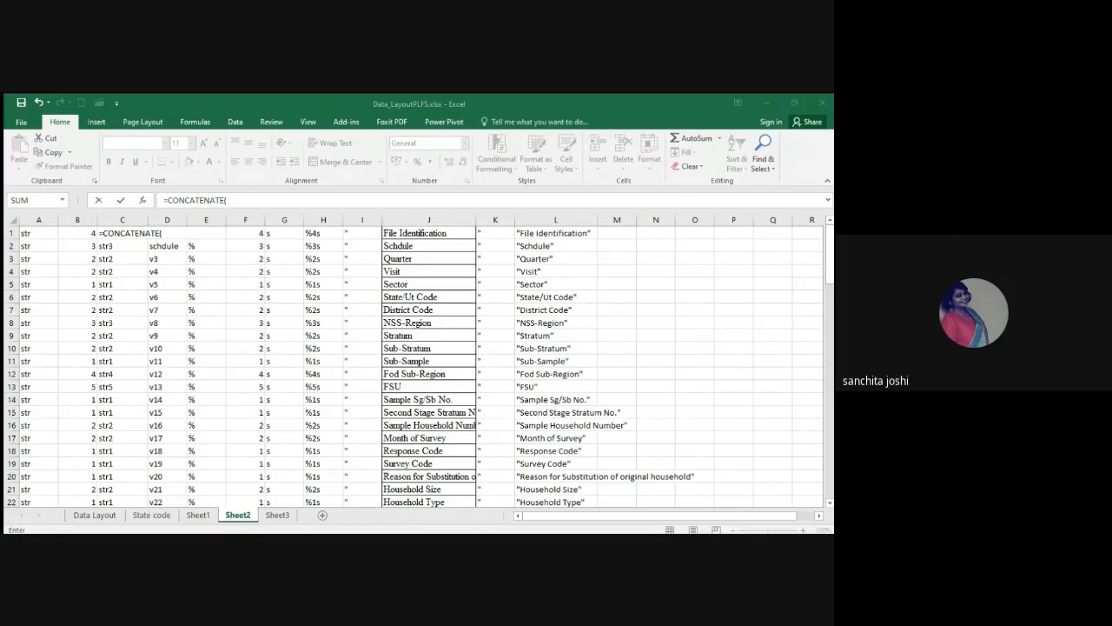
key("alt+Tab")
left_click(38, 238)
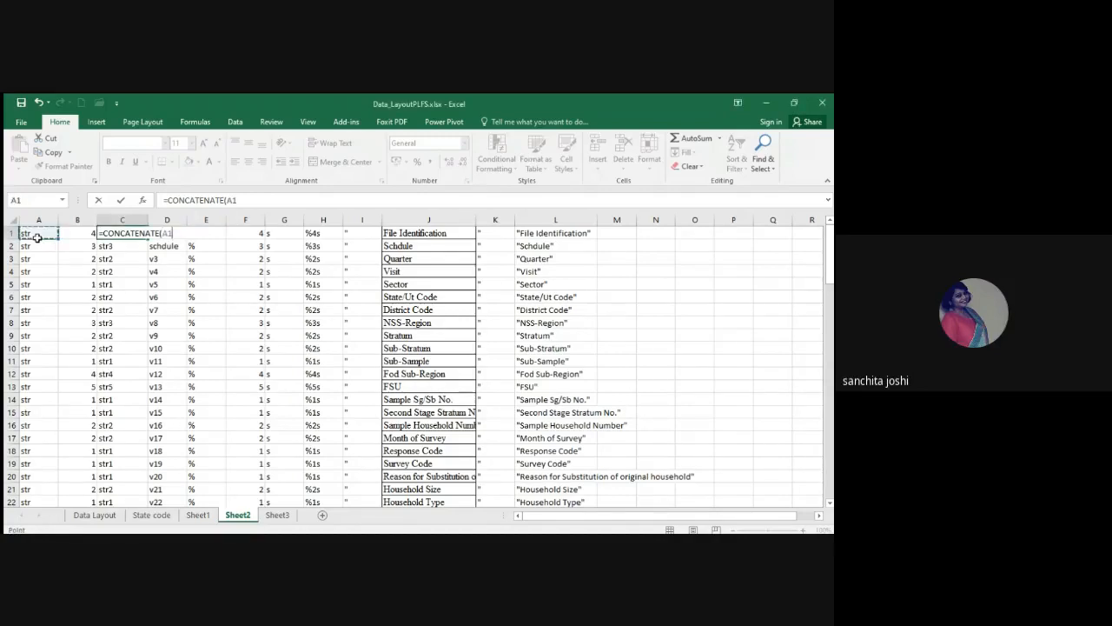
type(",")
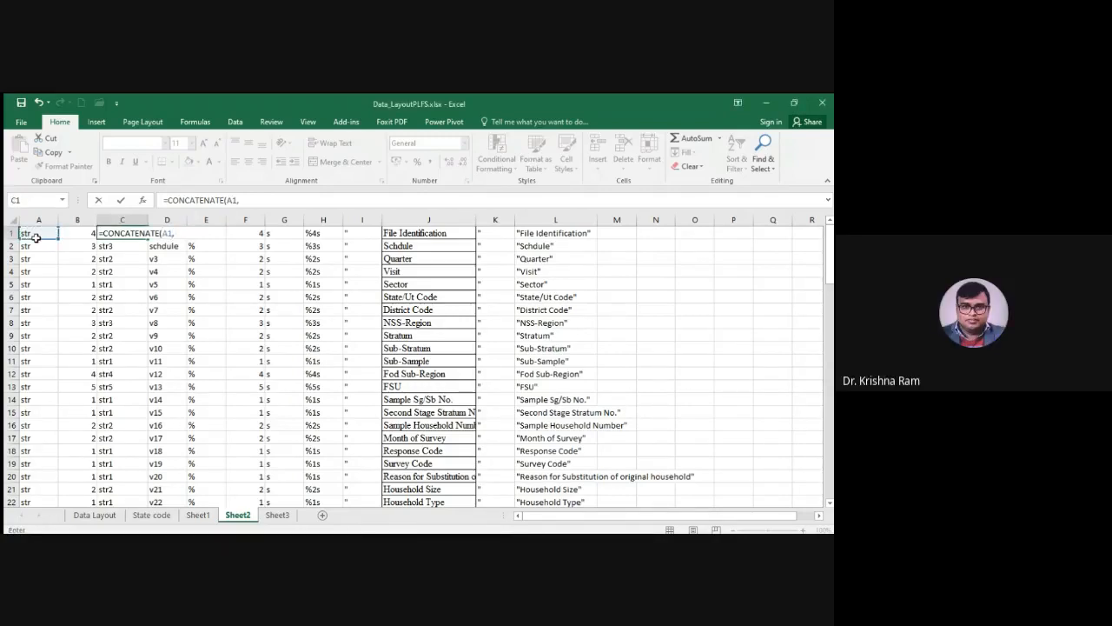
left_click(77, 236)
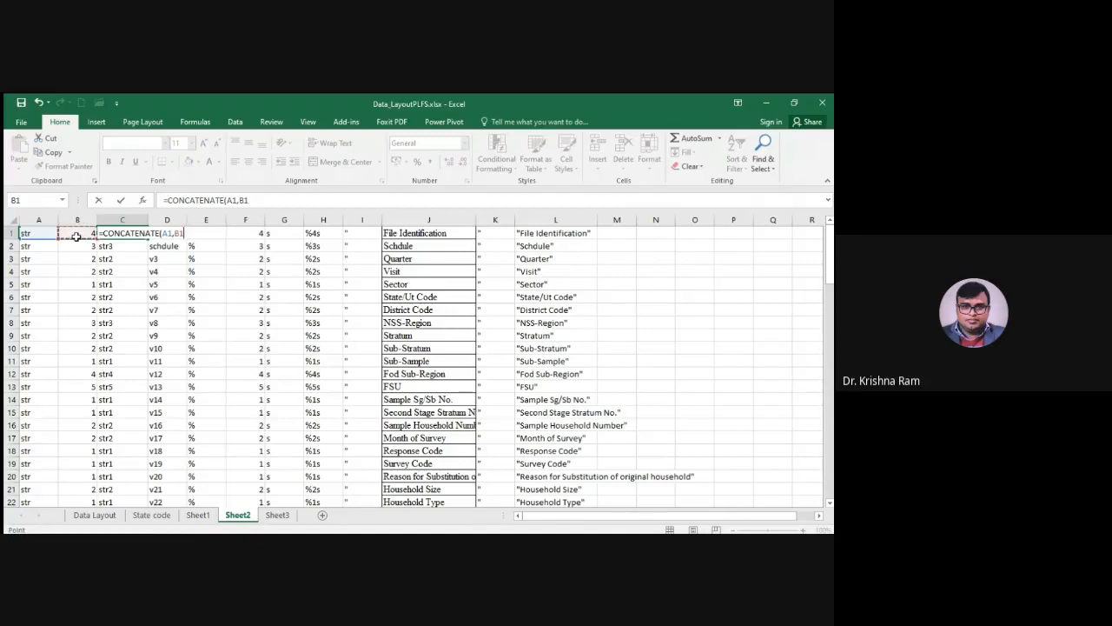
type(")")
key("Return")
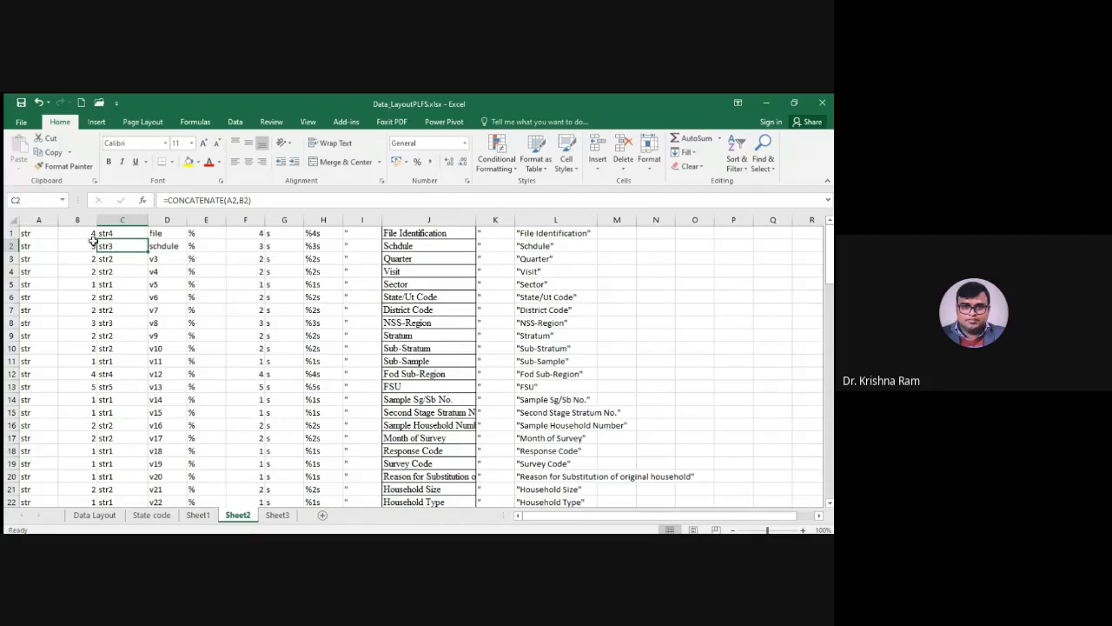
left_click(119, 234)
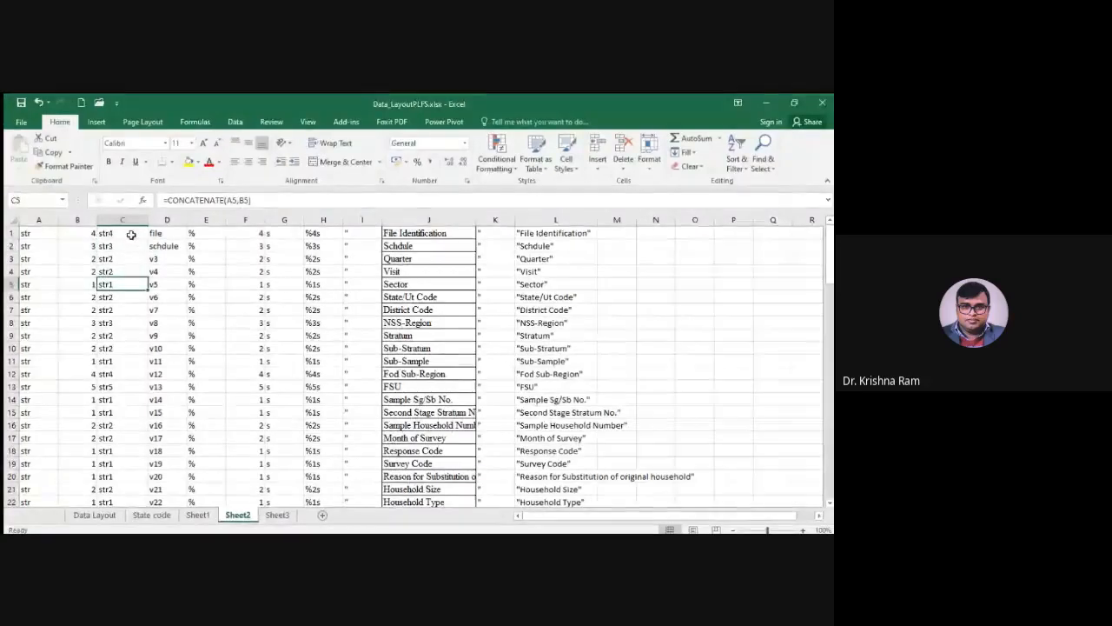
left_click(123, 220)
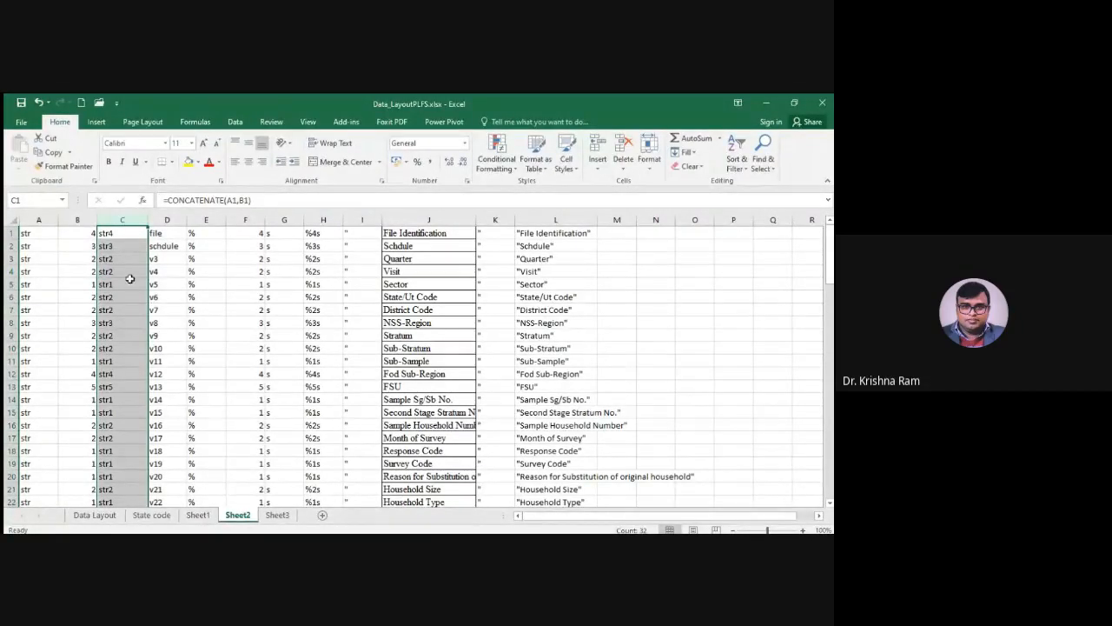
Set D1 and D2 to v1 and v2 and fill the variable name series down to D32
left_click(167, 220)
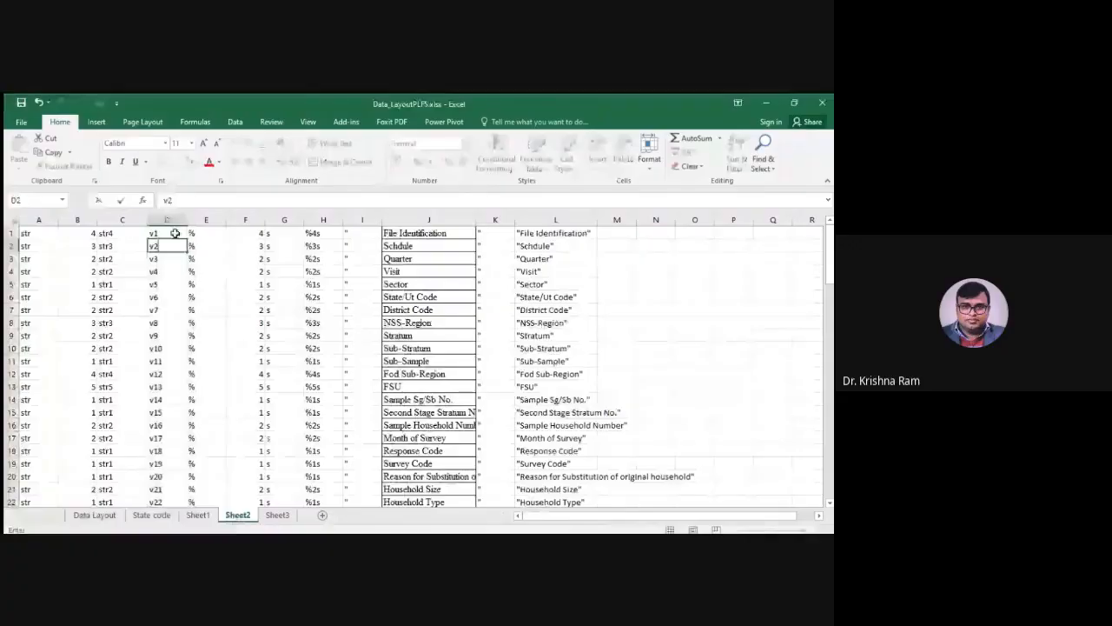
left_click_drag(174, 239, 187, 254)
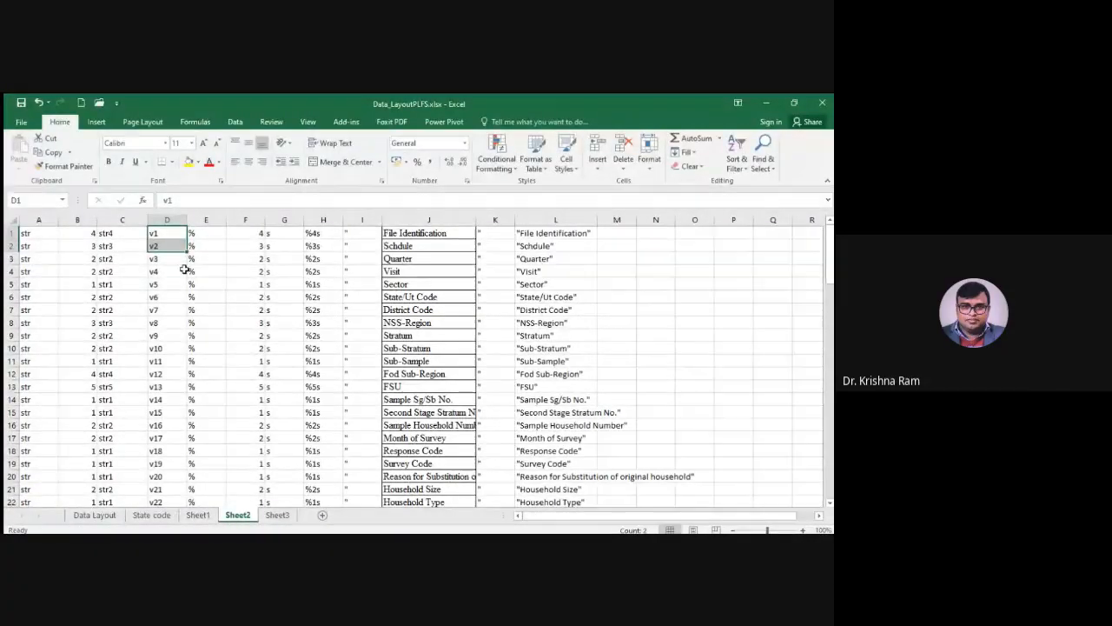
left_click_drag(187, 252, 180, 493)
scroll(185, 243, "up", 9)
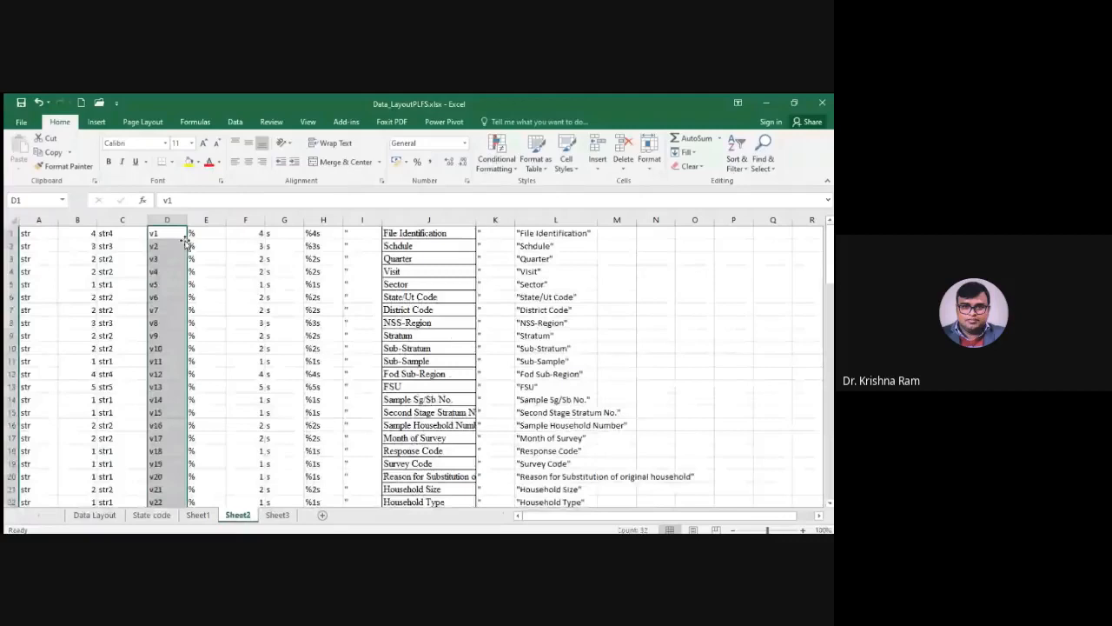
Examine the format parts in columns E to G, the joined format in H1 and the quotation mark in I1
left_click(206, 234)
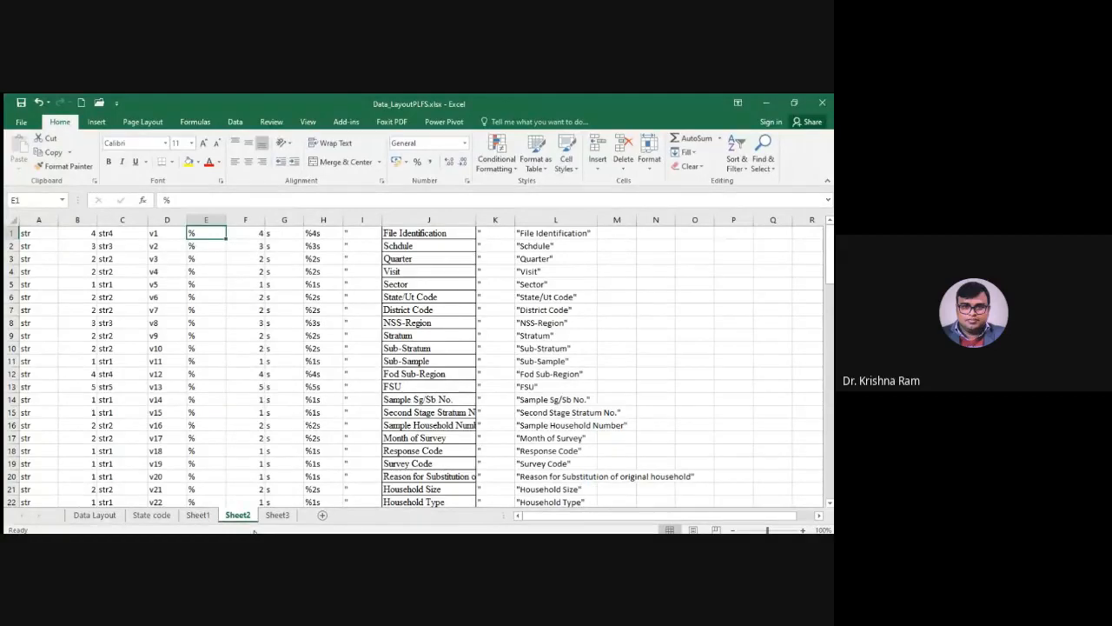
left_click(251, 237)
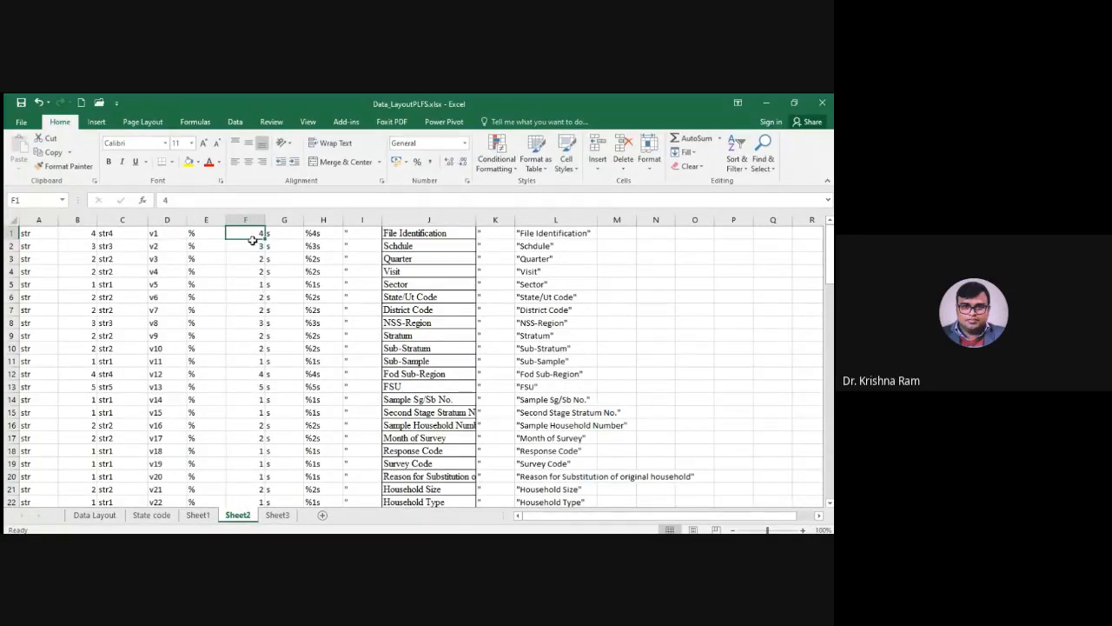
left_click(79, 221)
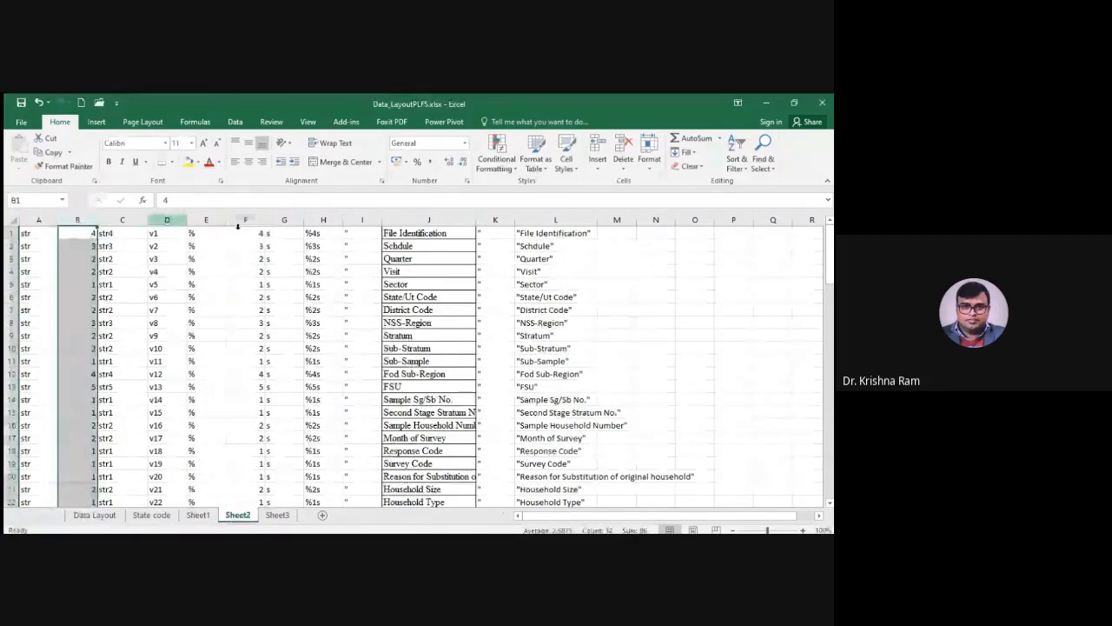
left_click(238, 222)
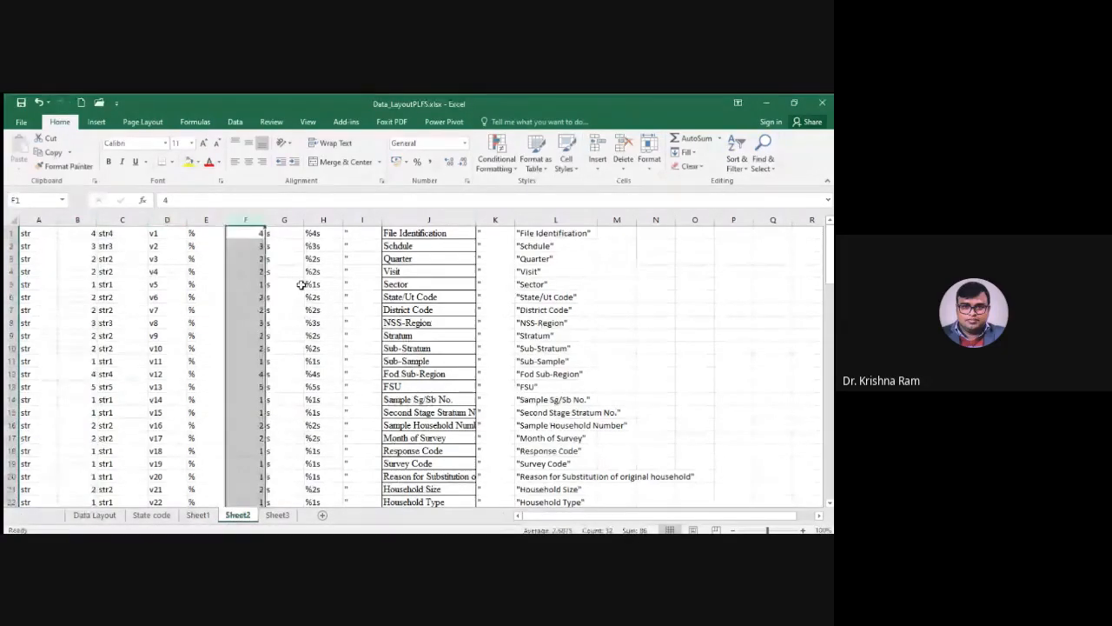
key("Right")
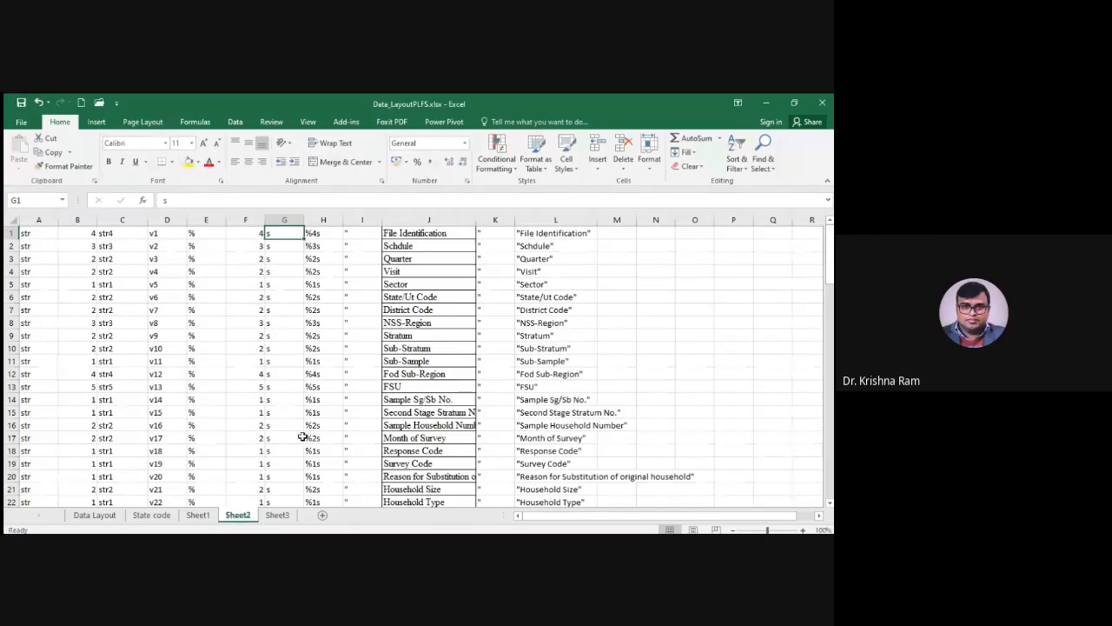
left_click(319, 234)
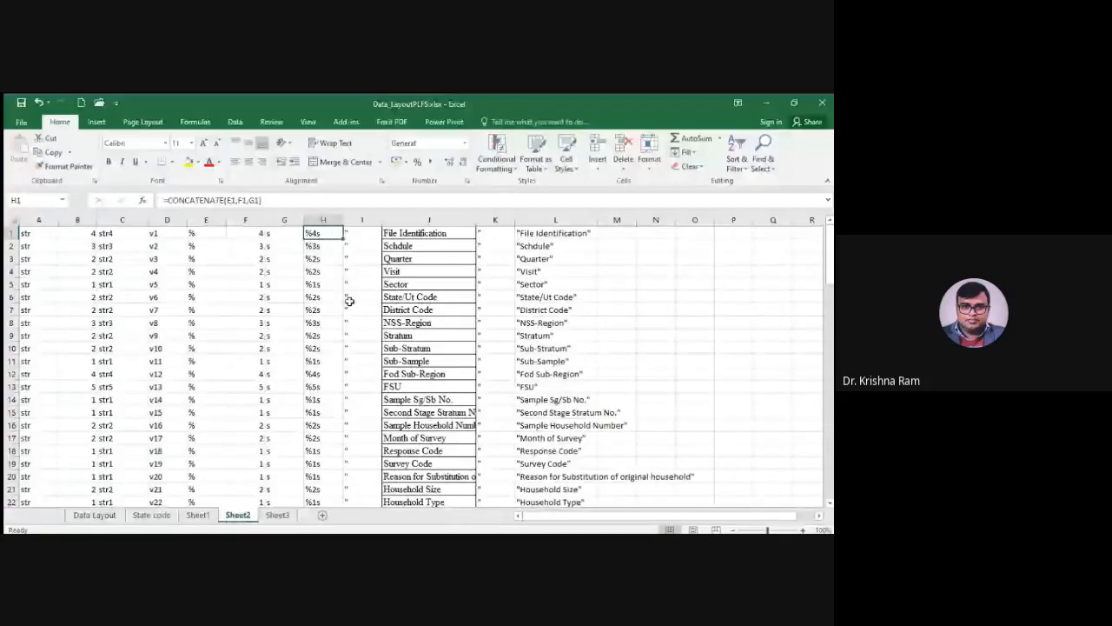
left_click(359, 237)
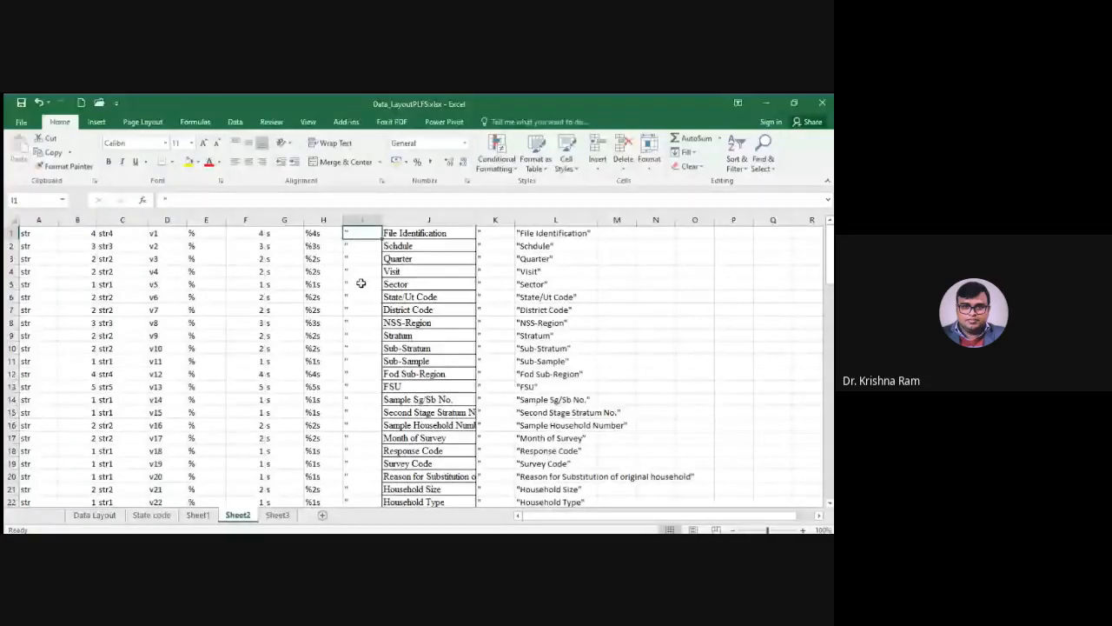
Compare the full names in Sheet1 B4:B35 with Sheet2 column J, and examine the closing quotation mark and joined label formula in K1 and L1
left_click(428, 222)
key("ctrl+Page_Up")
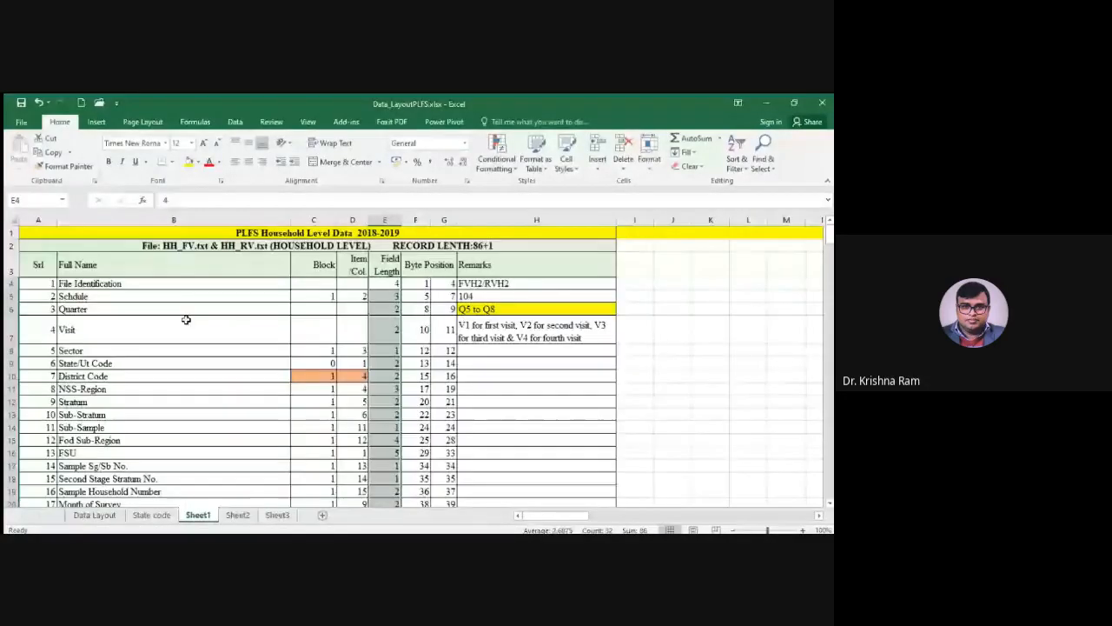
left_click_drag(181, 284, 206, 529)
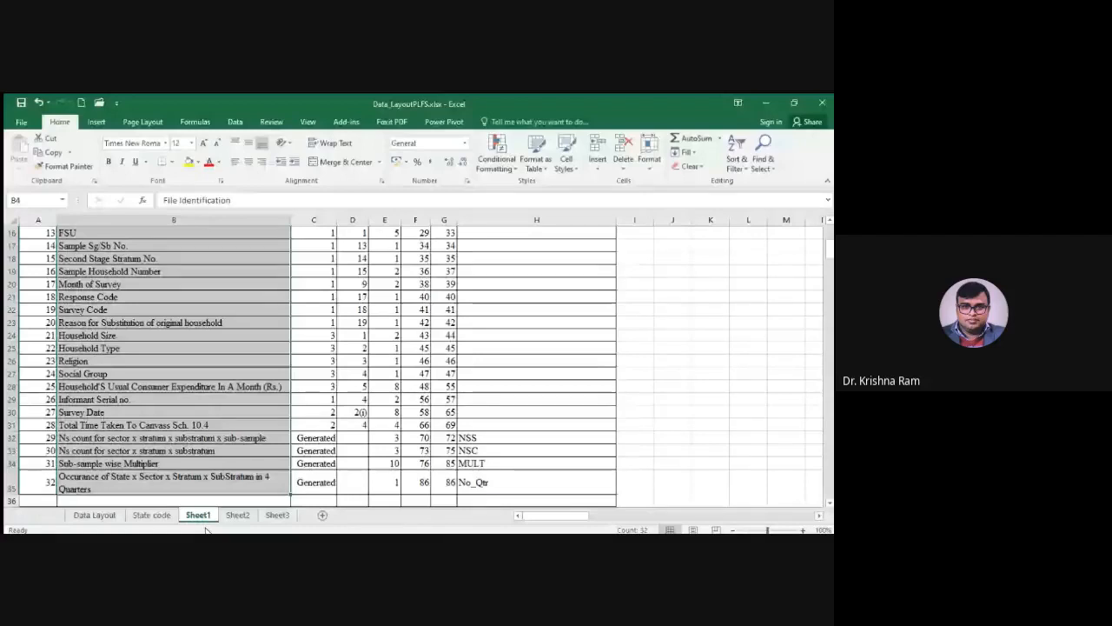
left_click(237, 514)
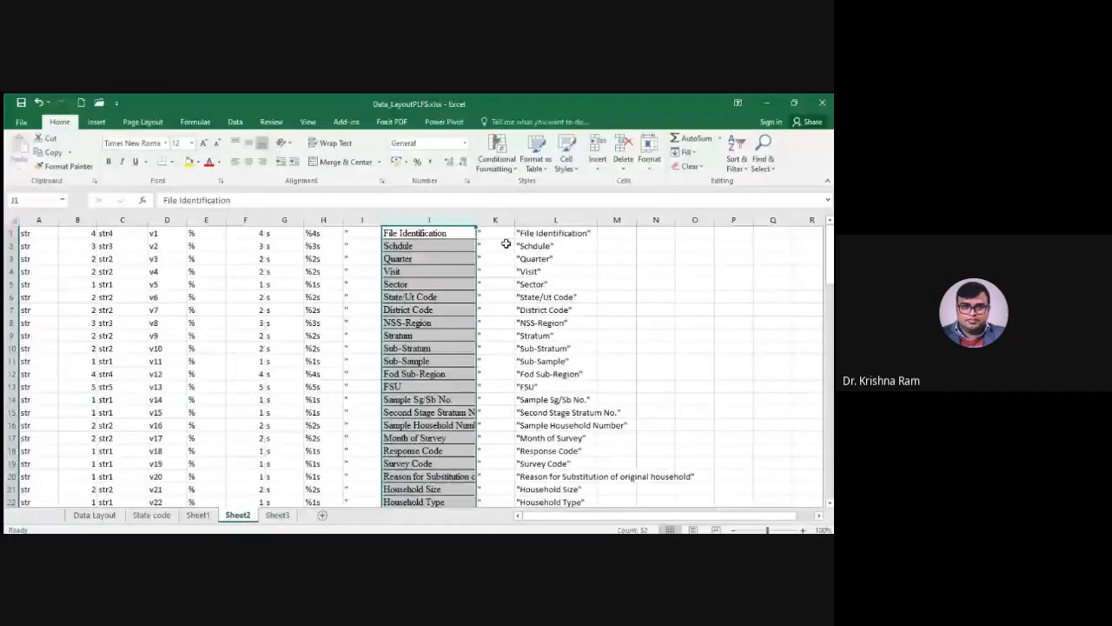
left_click(496, 240)
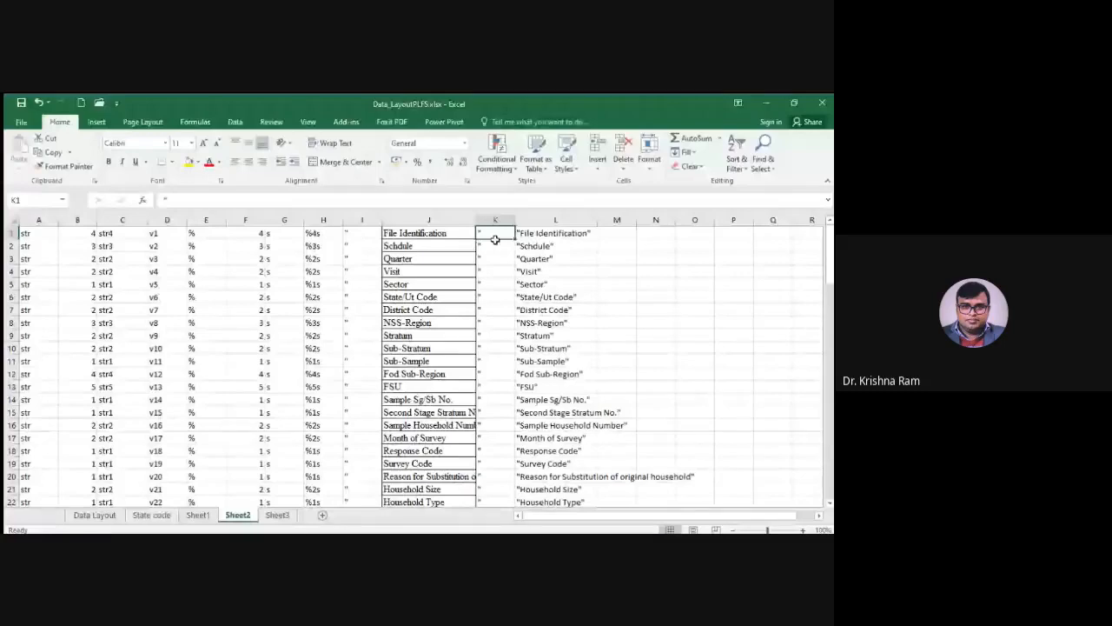
left_click(519, 238)
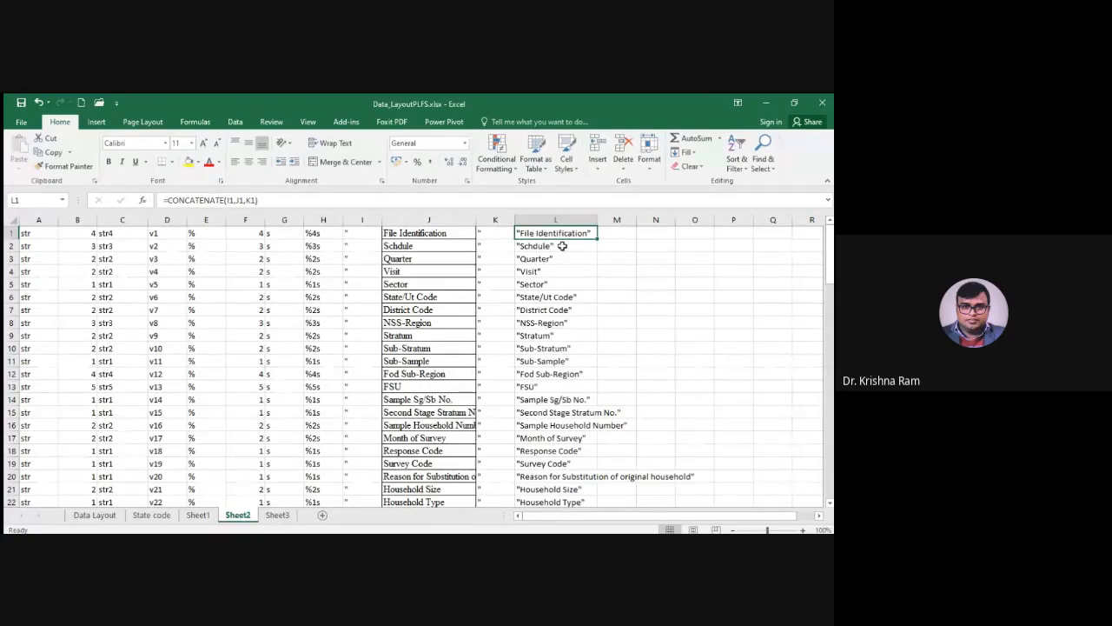
Check the dictionary layout in Sheet3 against the storage type, format and label columns C, H and L in Sheet2
left_click(277, 514)
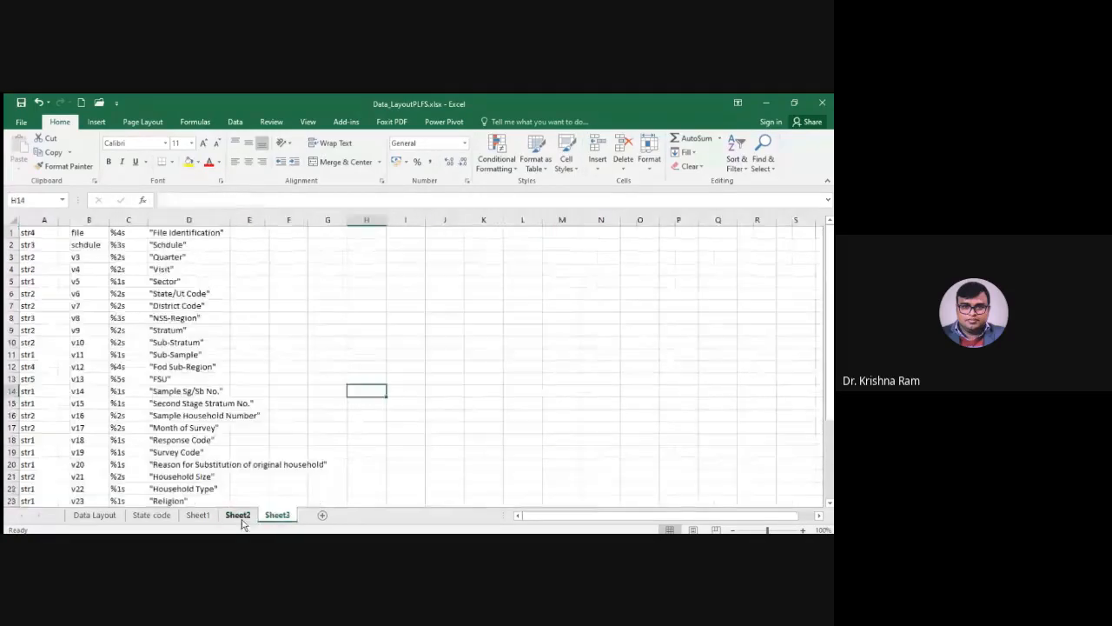
left_click(238, 515)
left_click(122, 220)
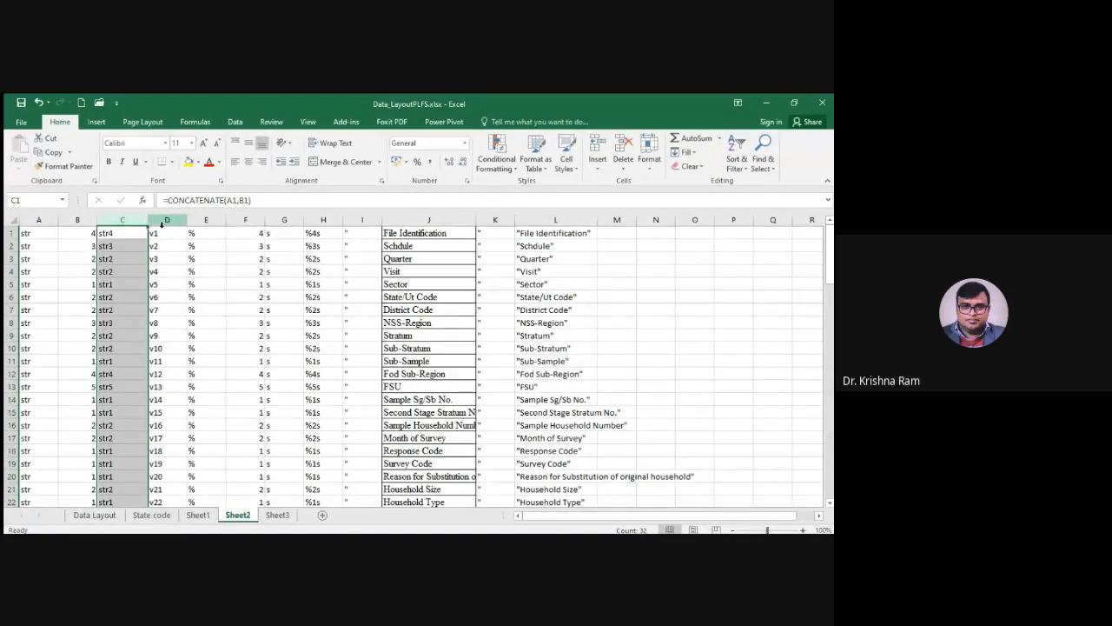
left_click(323, 220)
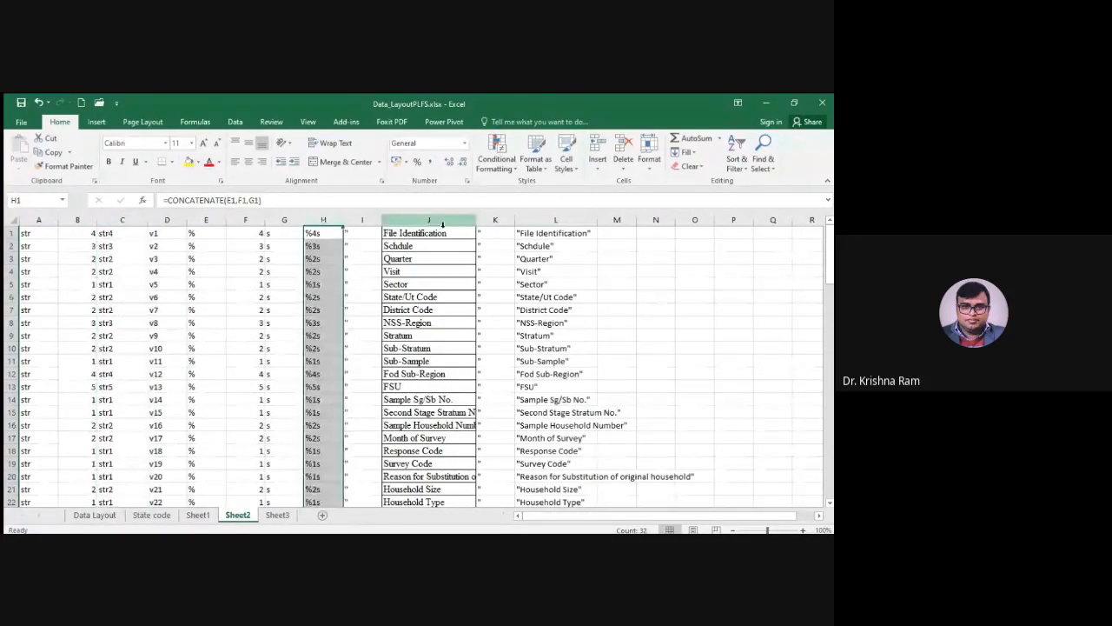
left_click(556, 220)
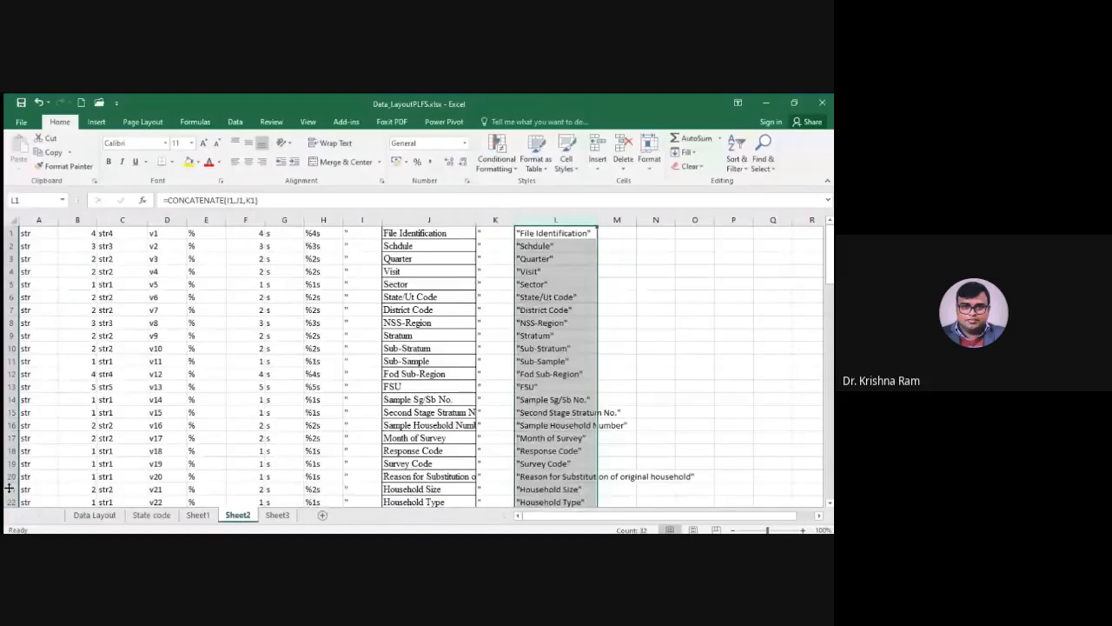
key("ctrl+Page_Down")
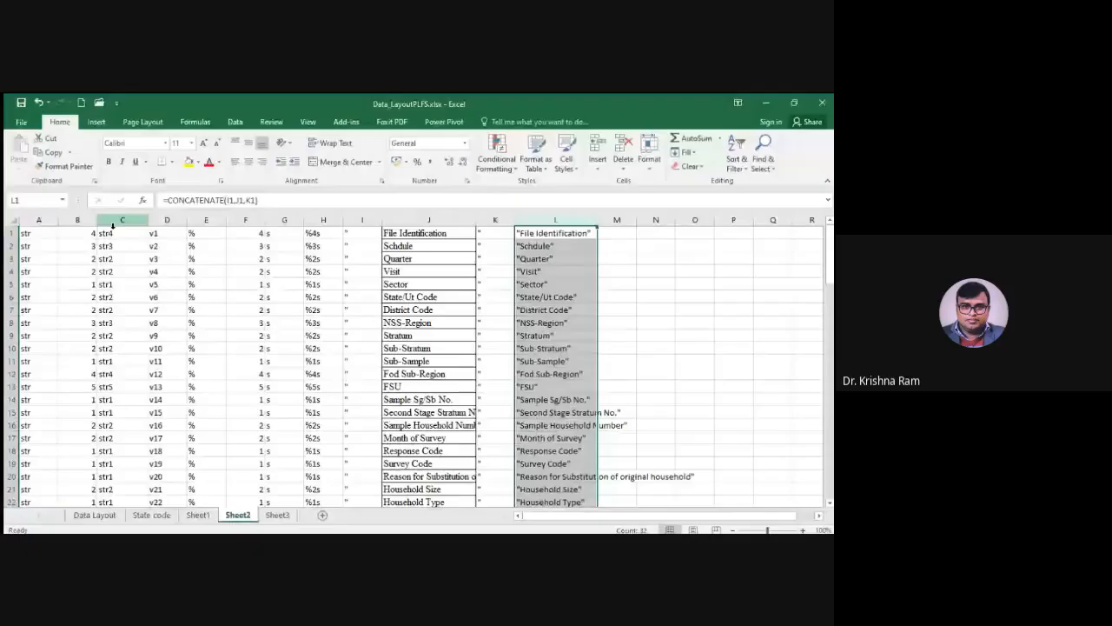
Copy columns C, D, H and L from Sheet2 together and paste them into Sheet3 starting at A1
left_click(118, 220)
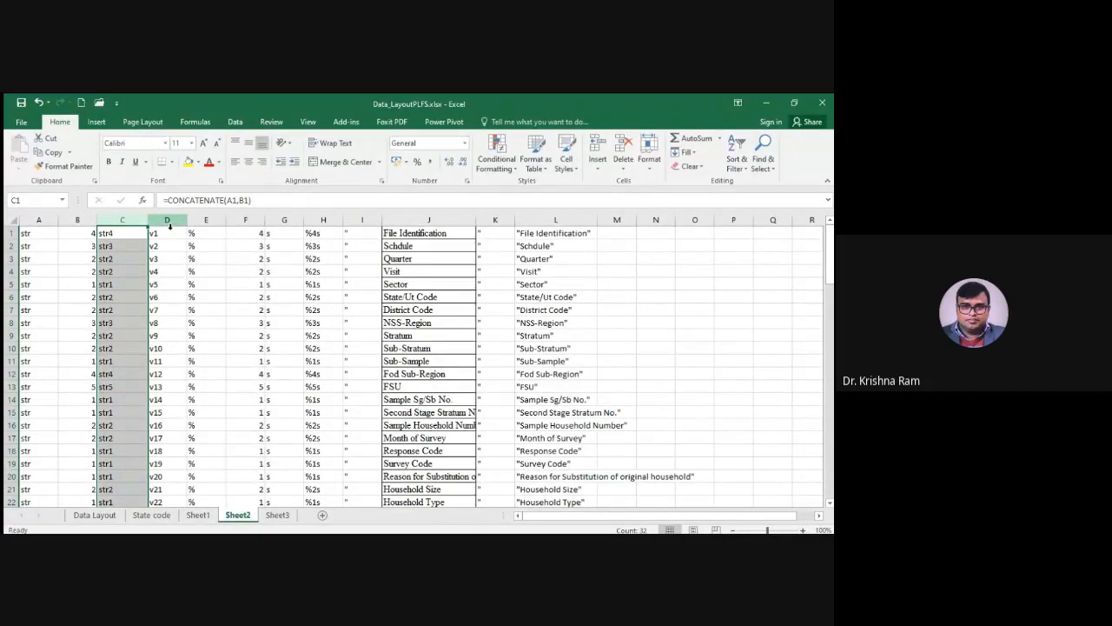
left_click(170, 223, "ctrl")
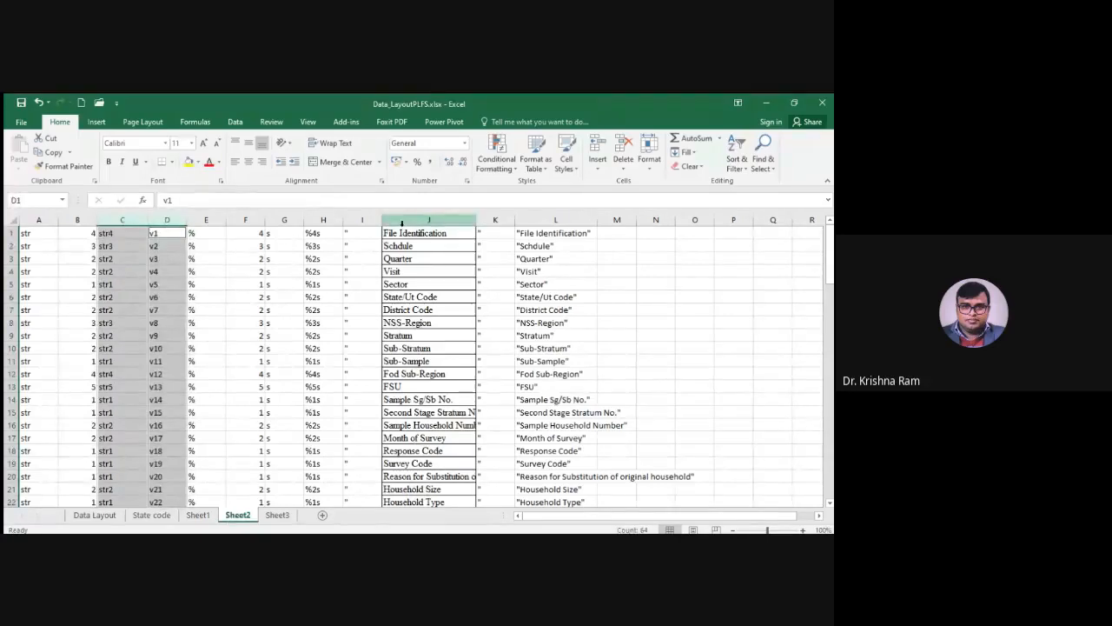
left_click(313, 220, "ctrl")
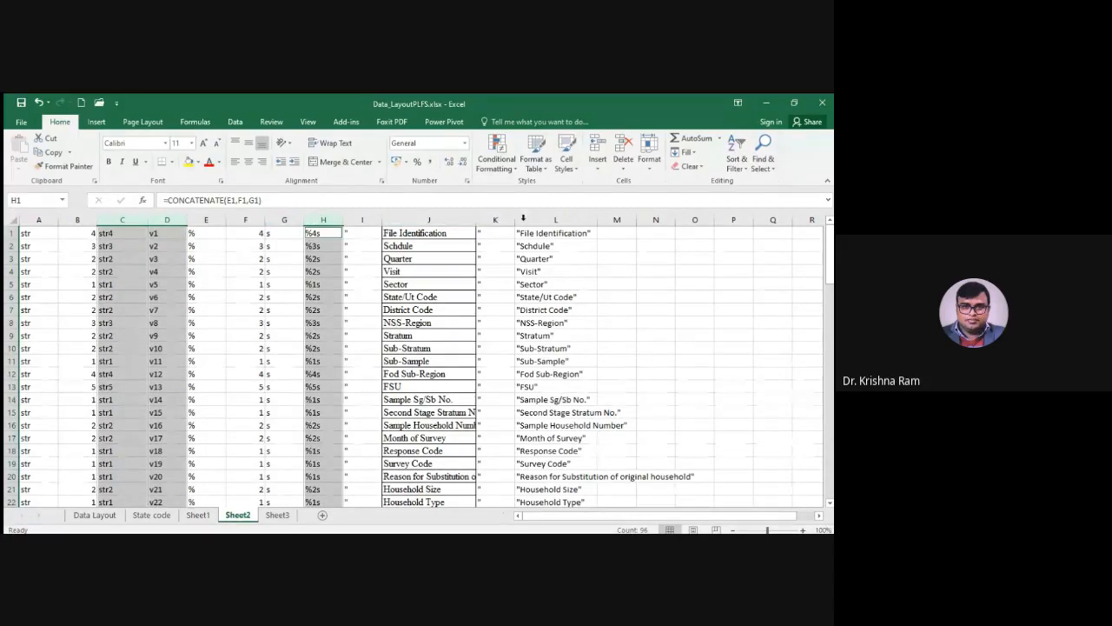
left_click(556, 220, "ctrl")
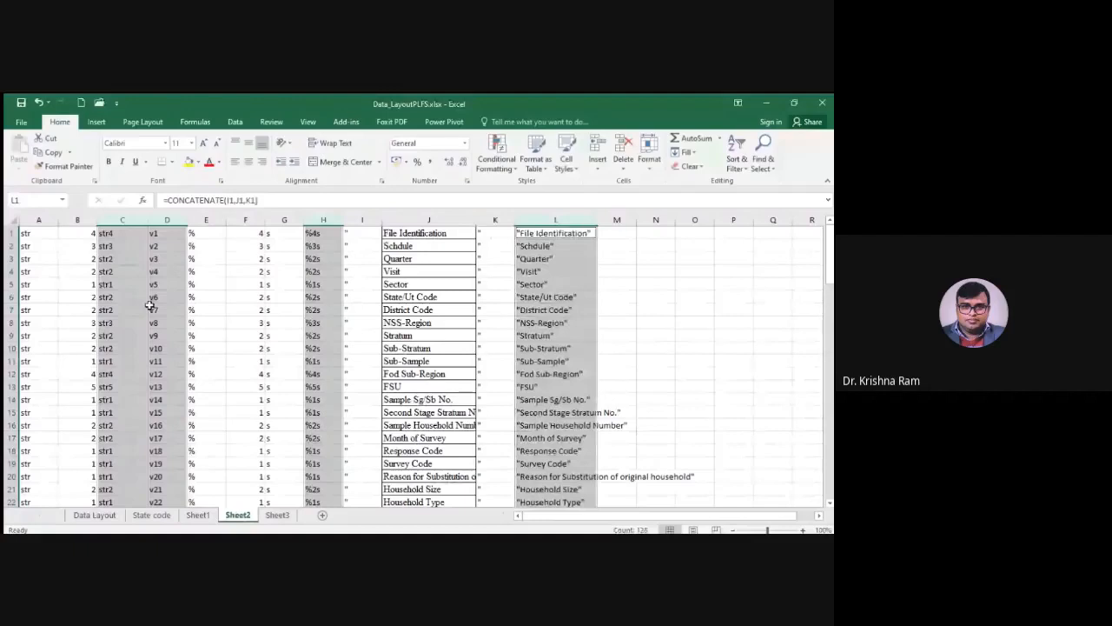
key("ctrl+c")
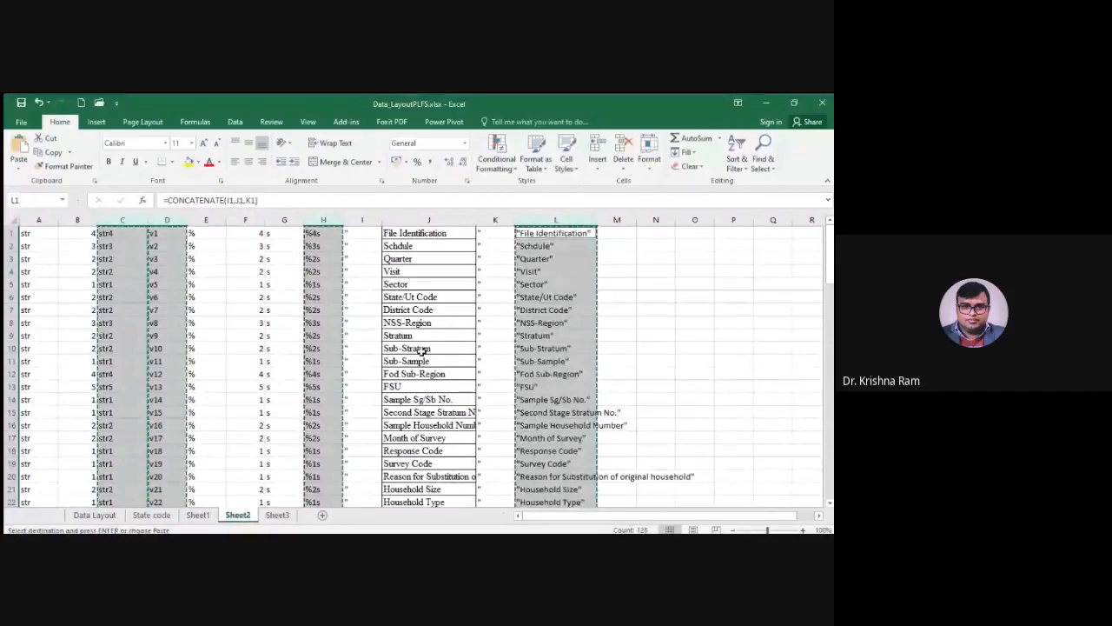
left_click(277, 515)
left_click(30, 233)
key("ctrl+v")
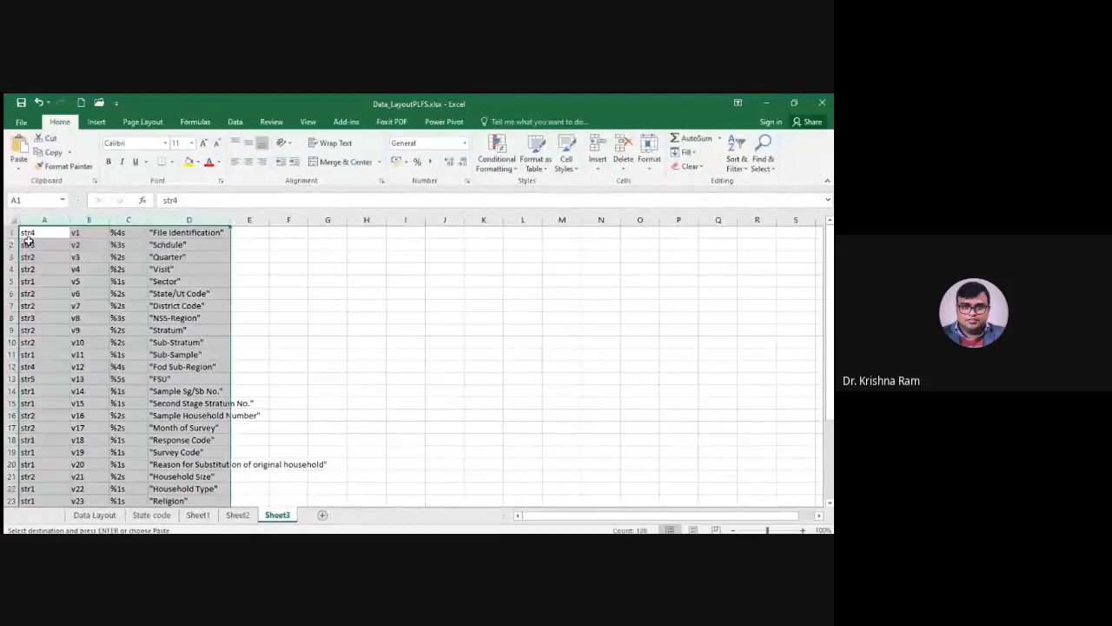
Review the pasted dictionary in Sheet3 from row 1 to row 32, checking the storage types, variable names, formats and labels
left_click(271, 332)
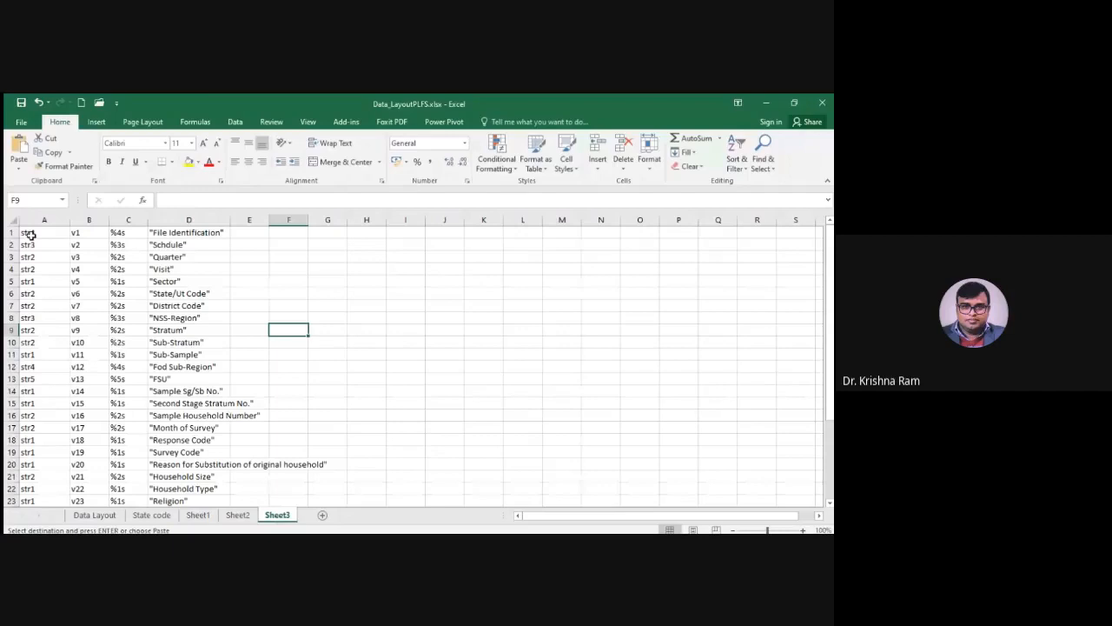
left_click_drag(31, 235, 315, 506)
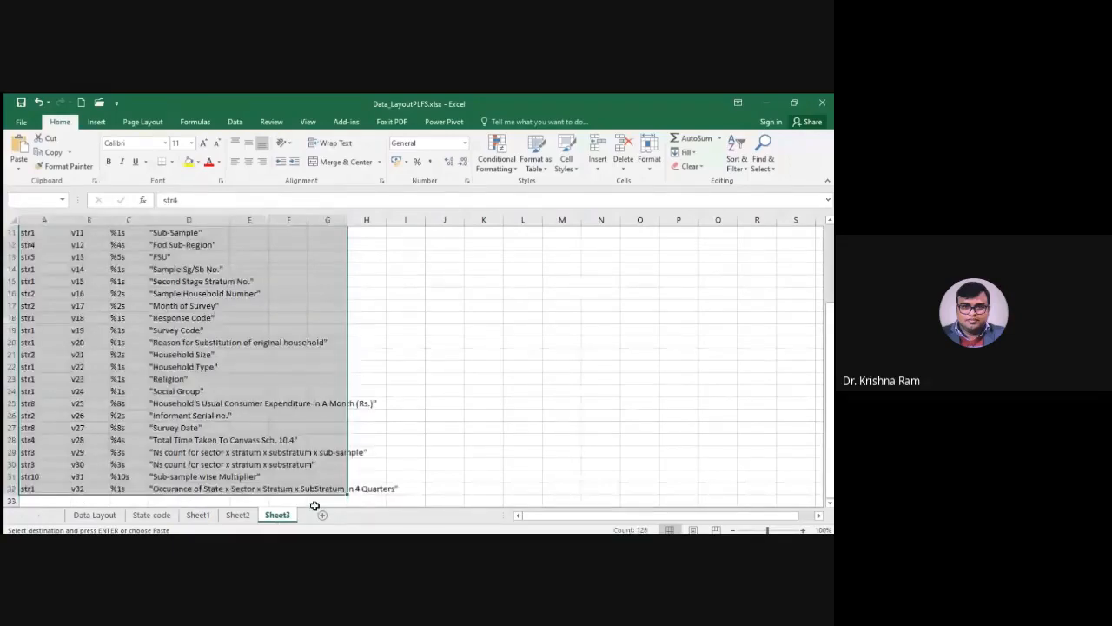
left_click_drag(315, 505, 366, 489)
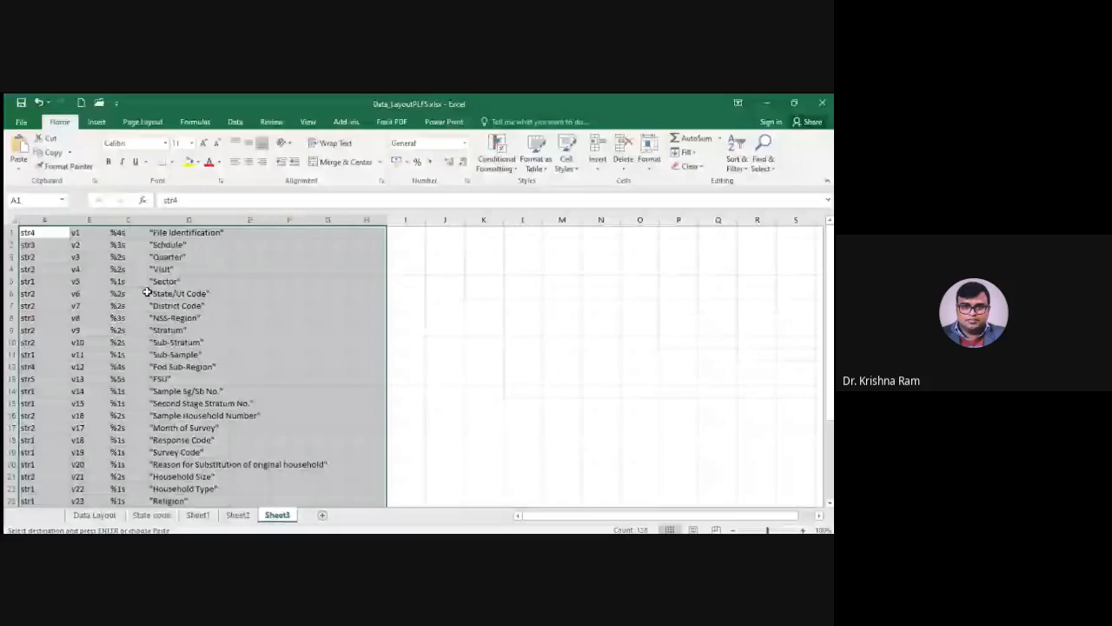
key("shift+Left")
key("shift+Left")
key("shift+Left")
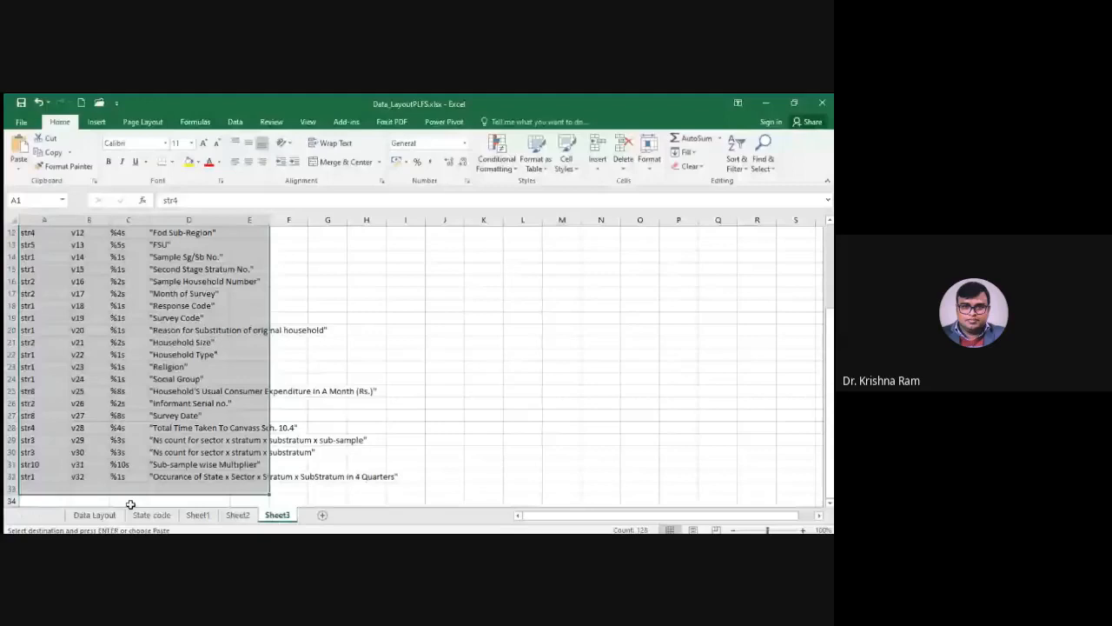
left_click(405, 464)
scroll(303, 450, "up", 3)
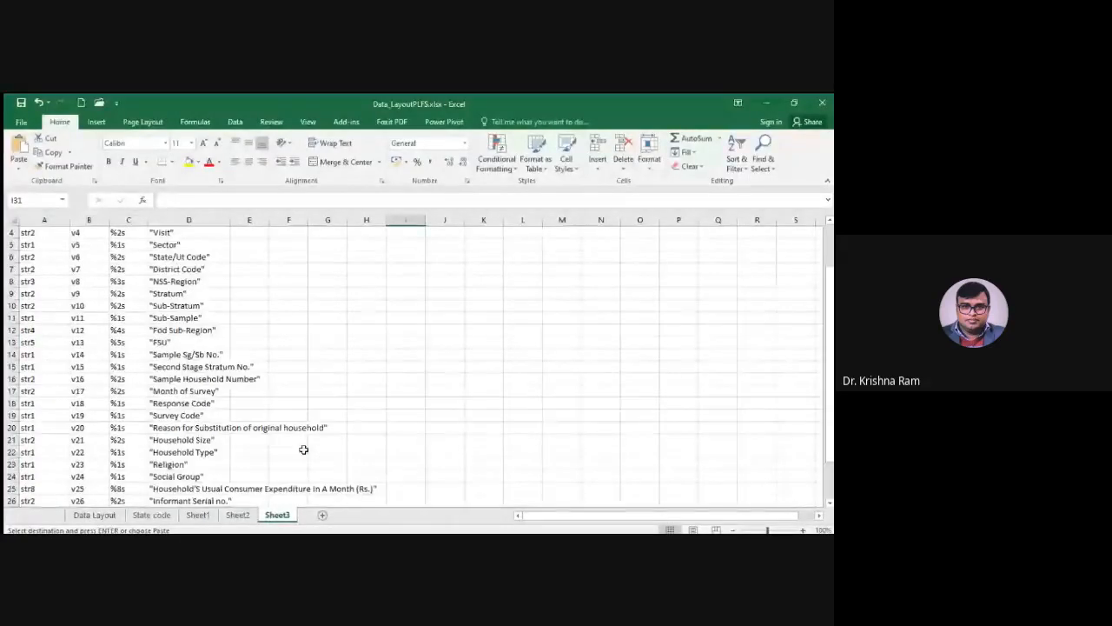
scroll(303, 449, "up", 1)
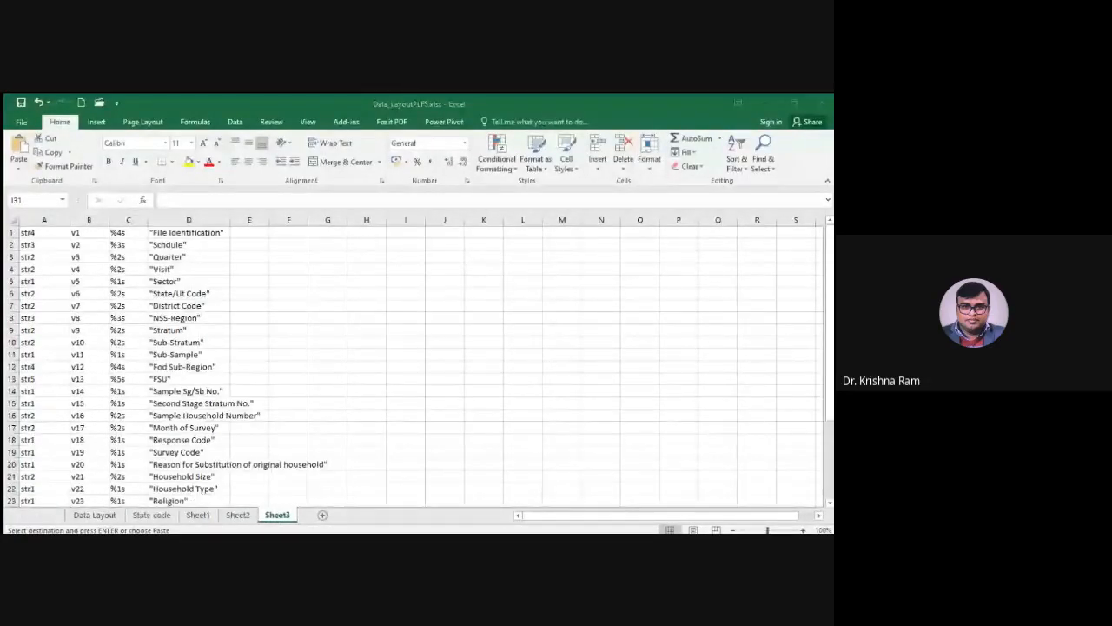
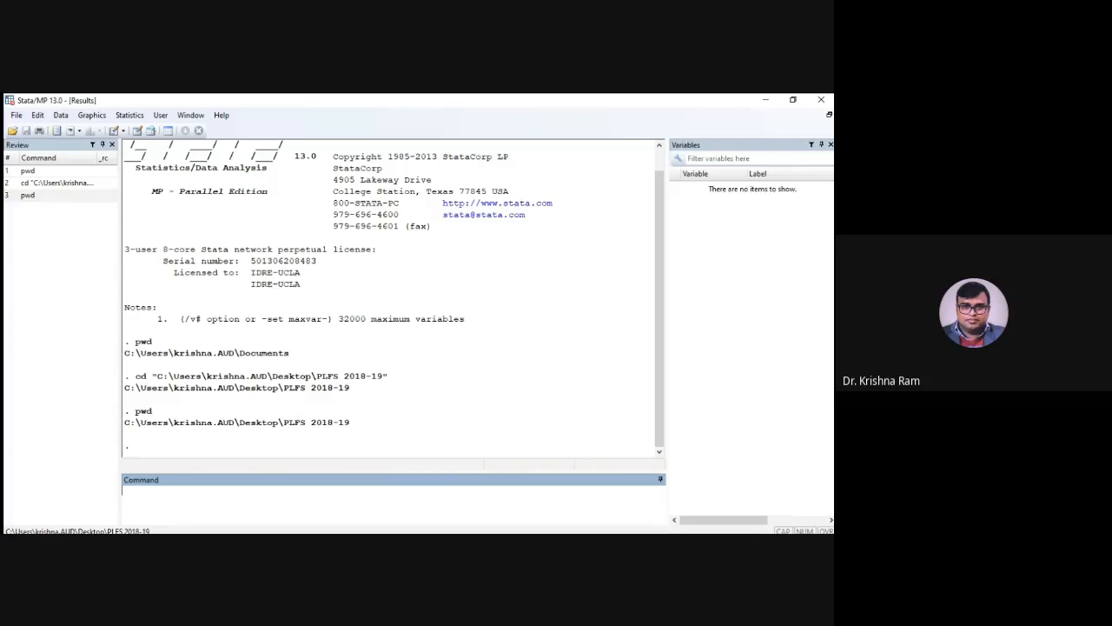
Switch to Stata and begin an infile command that names hhfv_rv.dct as the dictionary file, without its folder path
type("infile")
key("alt+Tab")
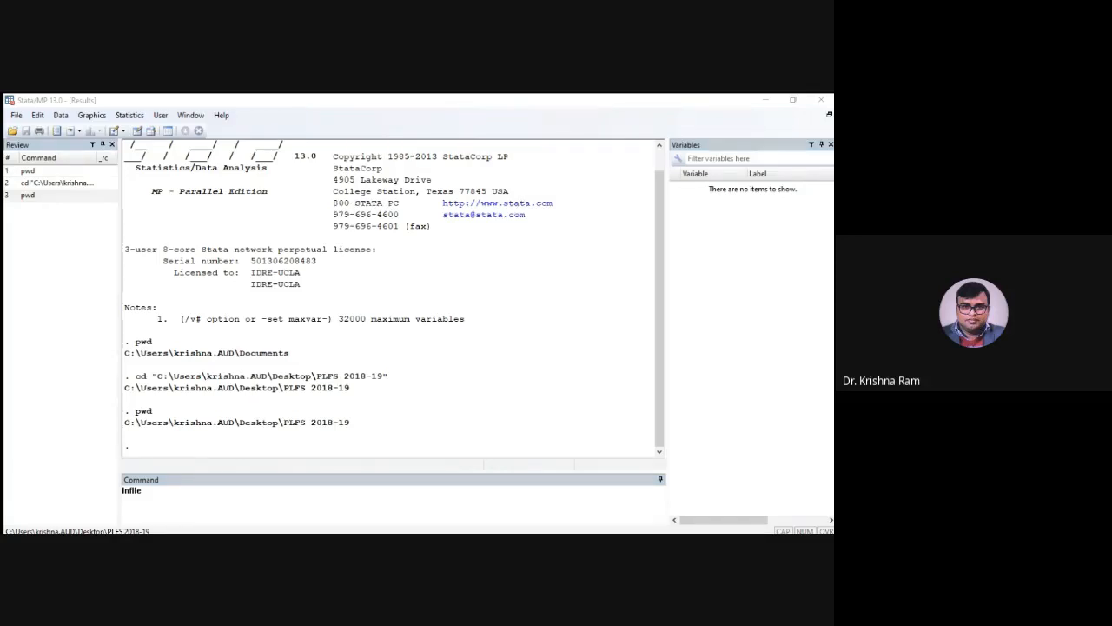
left_click(263, 495)
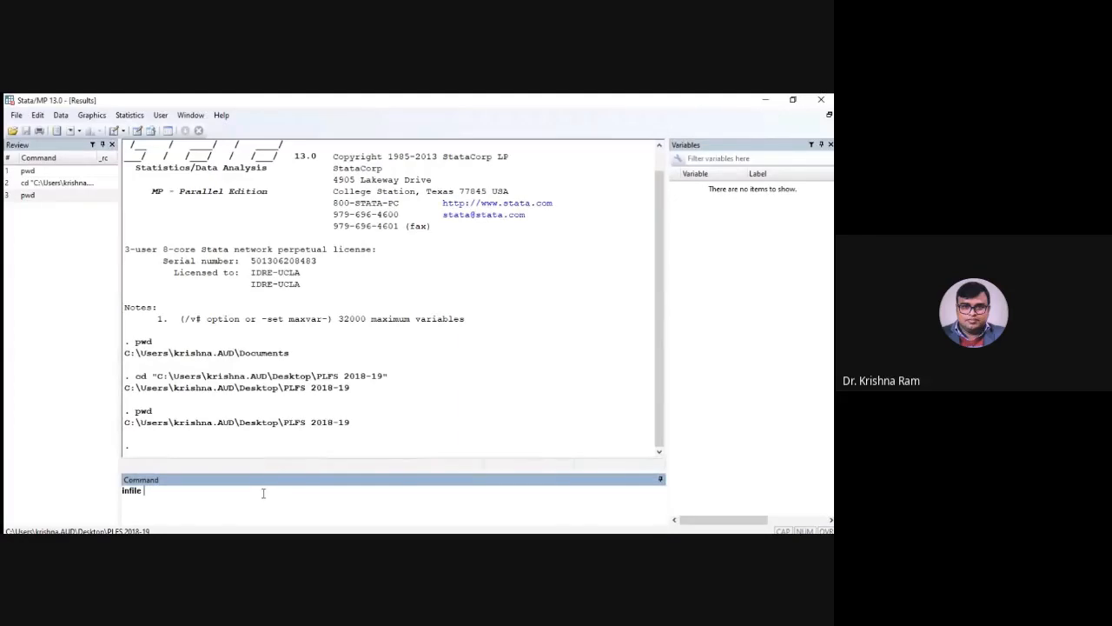
type("using")
type("C:\\Users\\krishna.AUD\\Desktop\\PLFS 2018-19")
key("BackSpace")
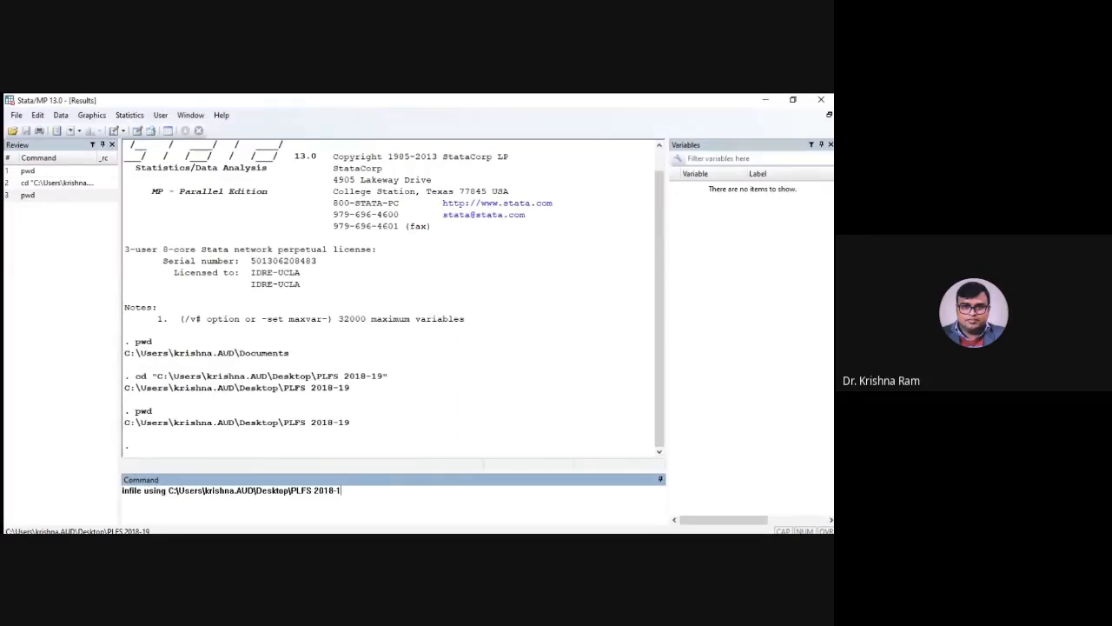
key("BackSpace")
key("BackSpace")
key("BackSpace")
key("BackSpace")
key("BackSpace")
key("BackSpace")
key("BackSpace")
key("BackSpace")
key("BackSpace")
key("BackSpace")
key("BackSpace")
key("BackSpace")
key("BackSpace")
key("BackSpace")
key("BackSpace")
key("BackSpace")
key("BackSpace")
key("BackSpace")
key("BackSpace")
key("BackSpace")
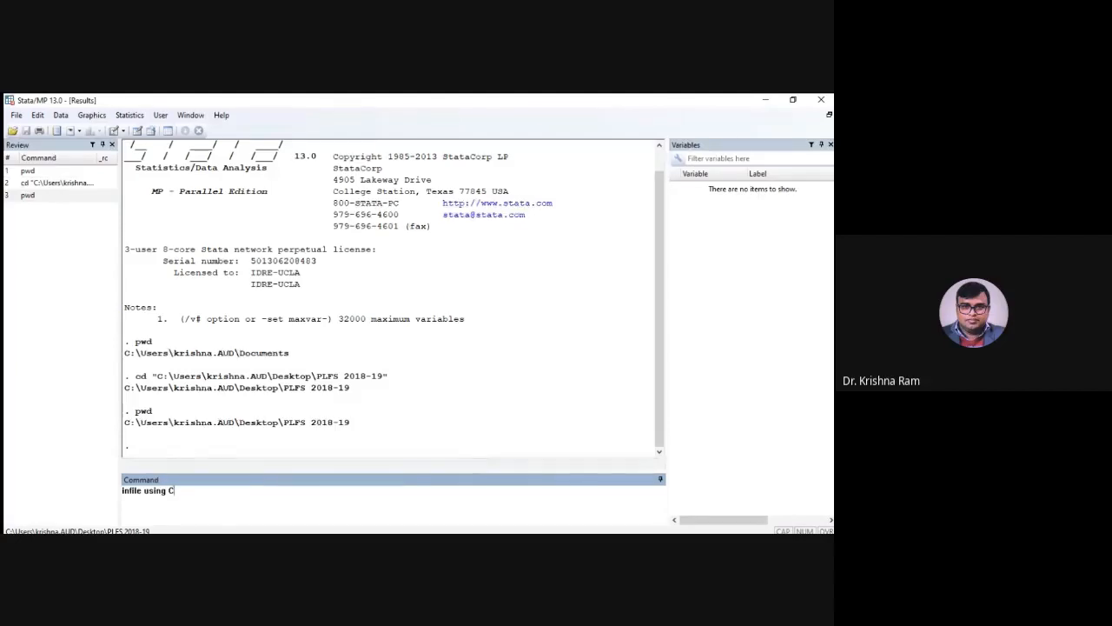
type("hhfv_")
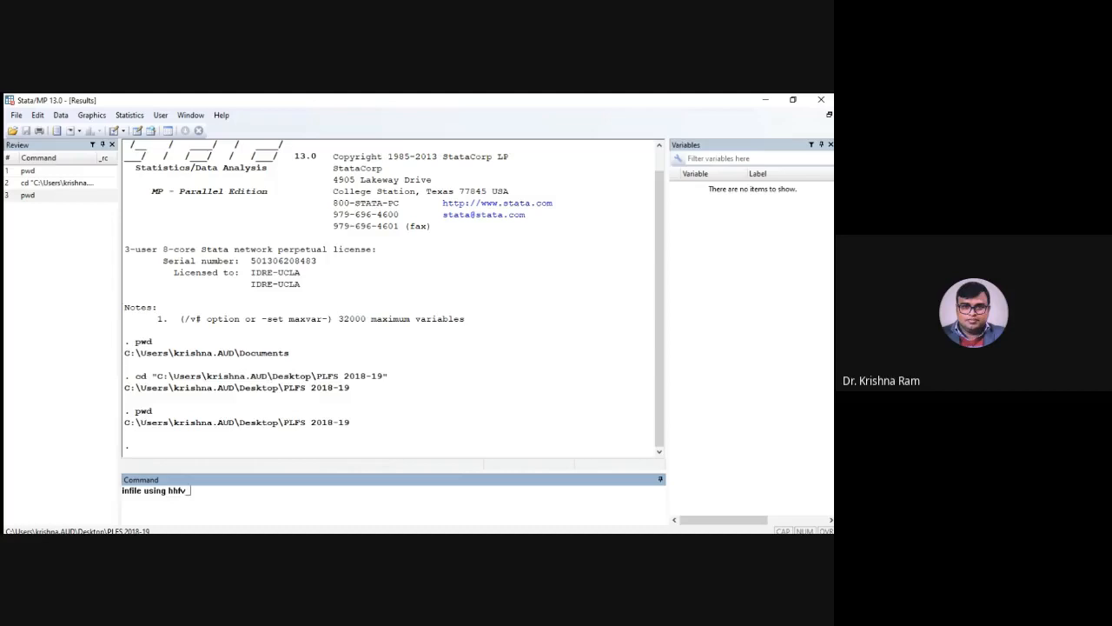
type("rv.dct,using(")
Complete the infile command with the option using(hh104_fv_final.txt), run it and show the rest of its output
key("alt+Tab")
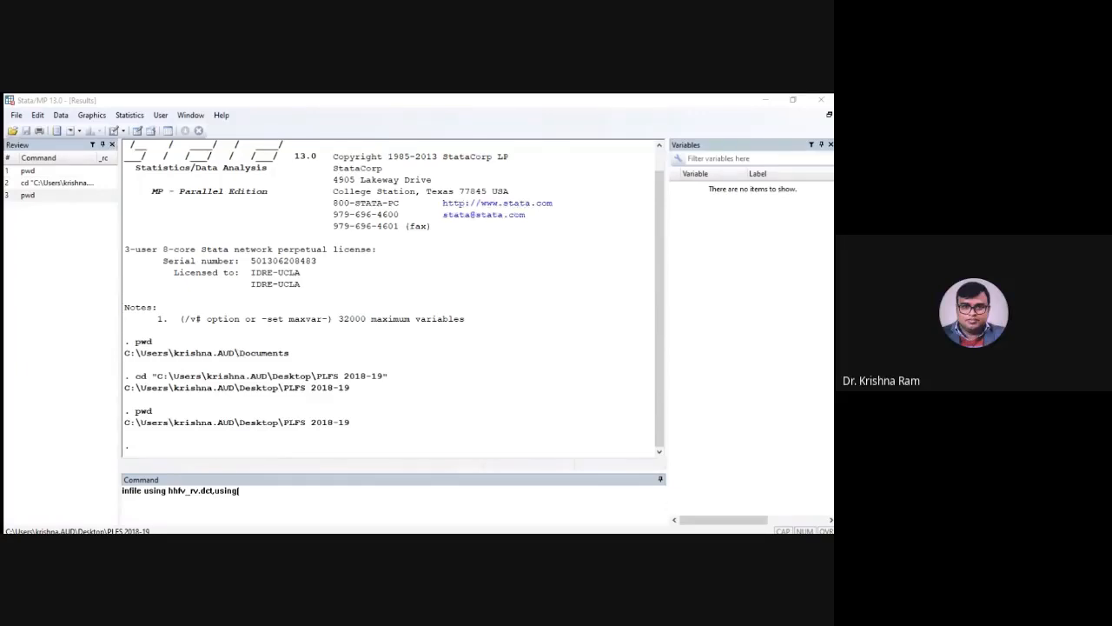
left_click(321, 524)
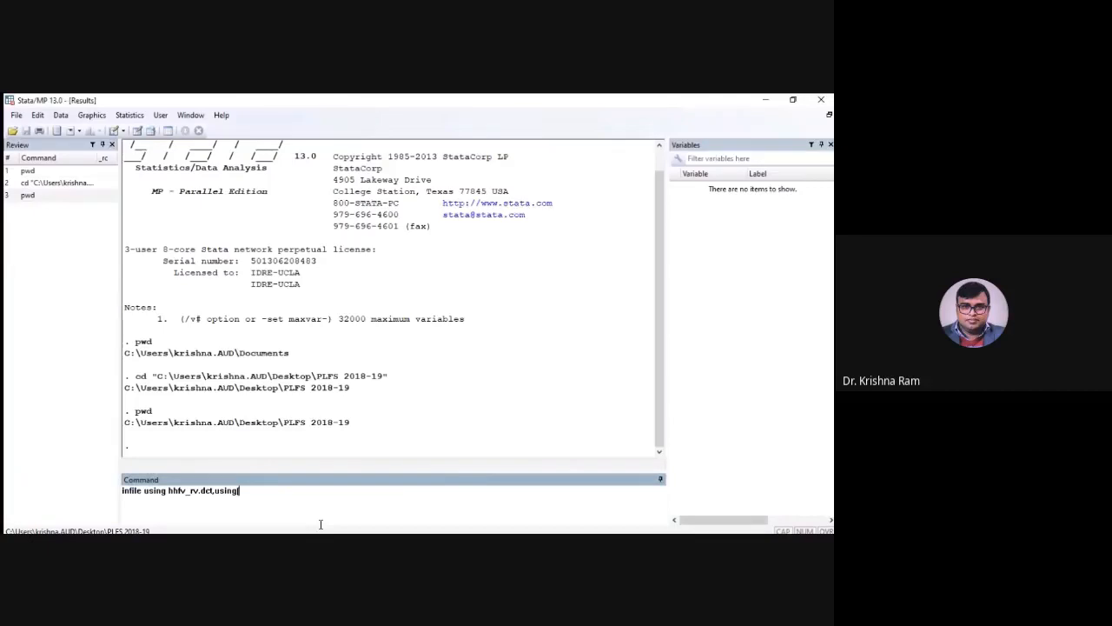
type("hh104_fv_final.txt)")
left_click(213, 502)
key("BackSpace")
type(",")
key("Return")
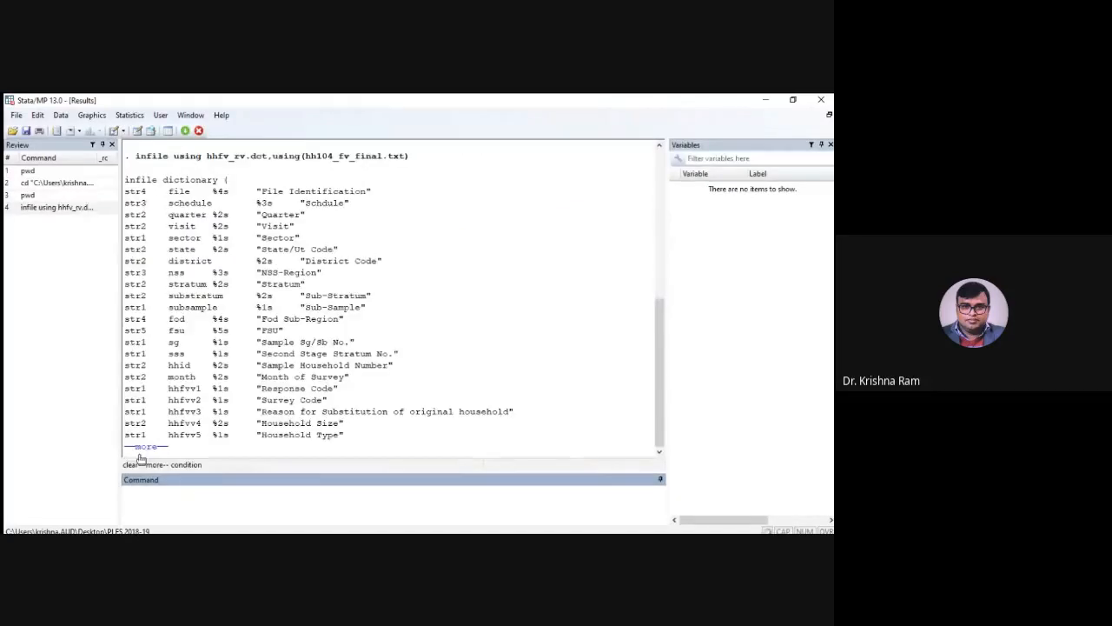
left_click(139, 453)
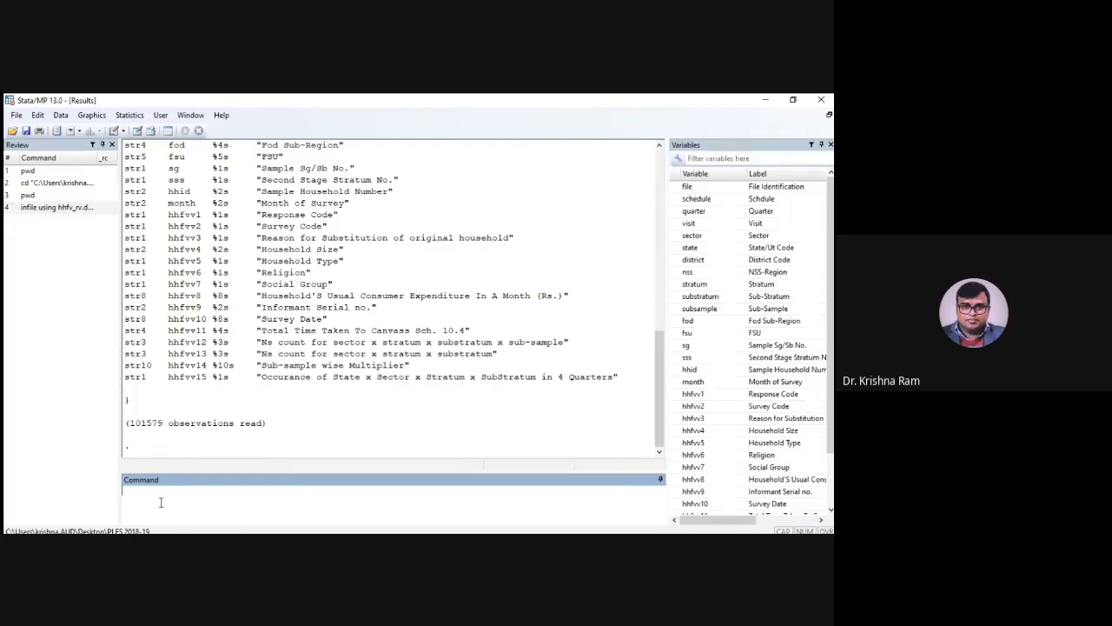
Clear the loaded data from memory and bring the infile command back for editing
type("clear")
key("Return")
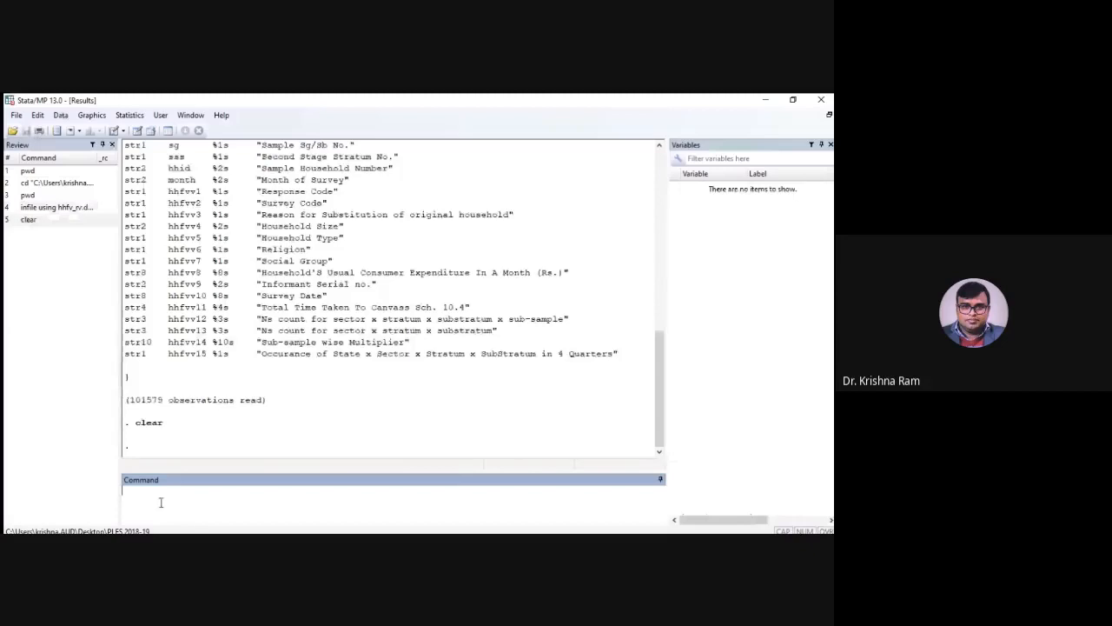
type("infile using hhfv_rv.dct,using(hh104_fv_final.txt)")
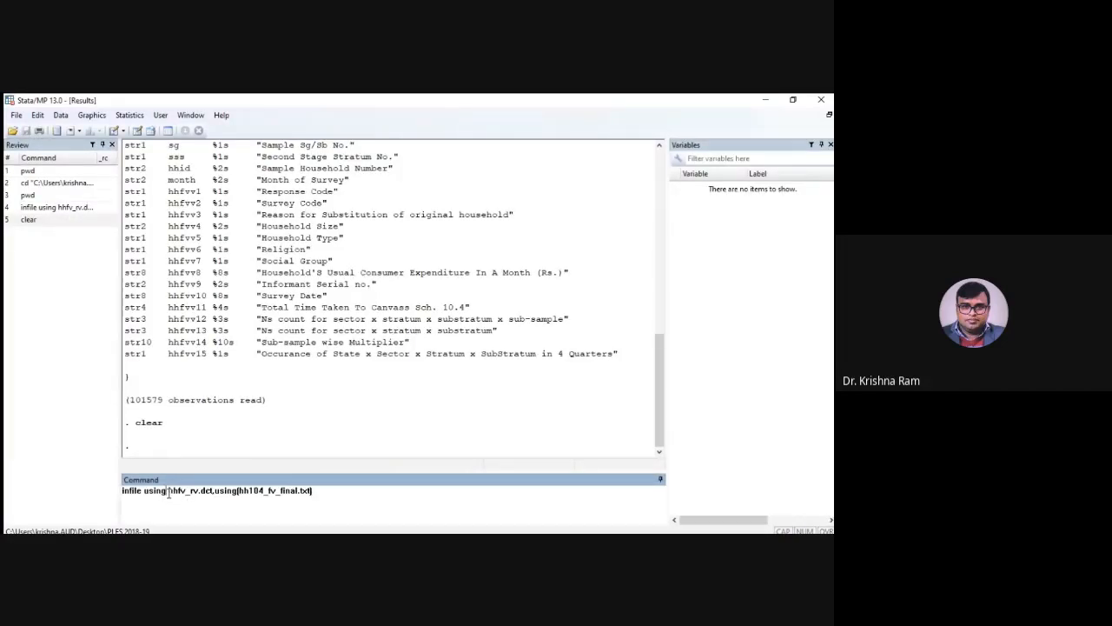
Insert the PLFS 2018-19 folder path and a backslash before hhfv_rv.dct, enclosing the dictionary reference in double quotes
left_click_drag(167, 493, 214, 494)
key("alt+Tab")
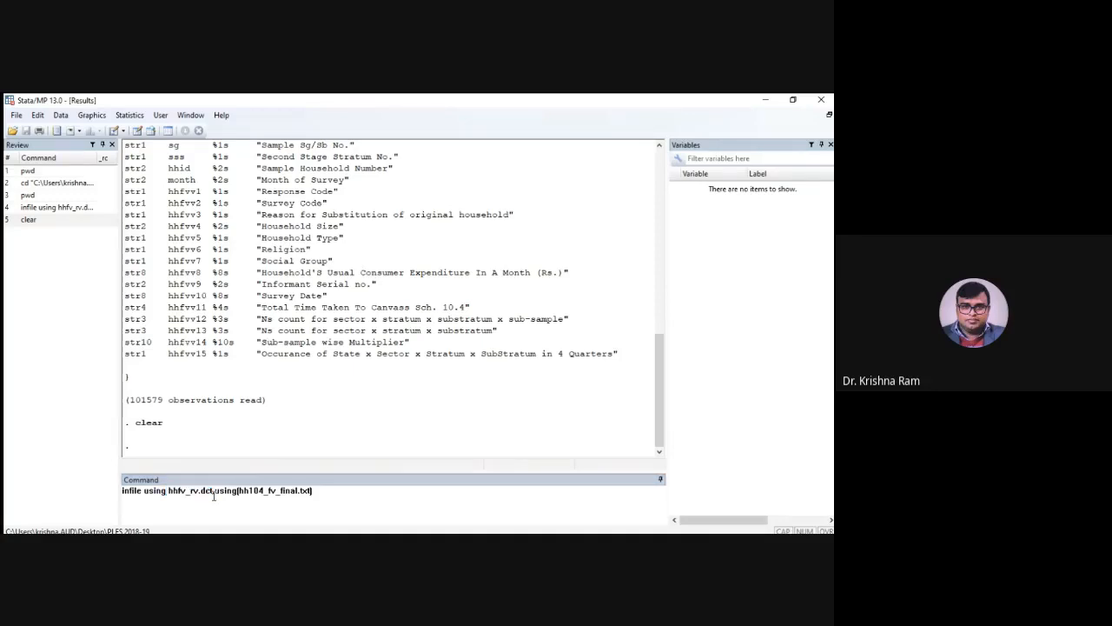
key("alt+Tab")
double_click(189, 492)
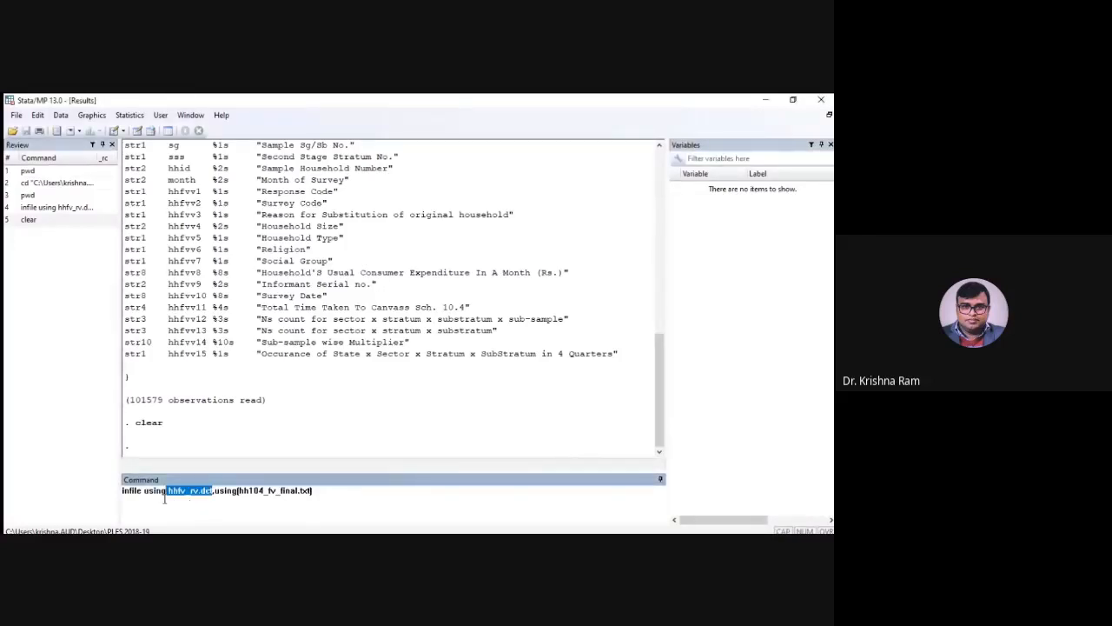
left_click(169, 492)
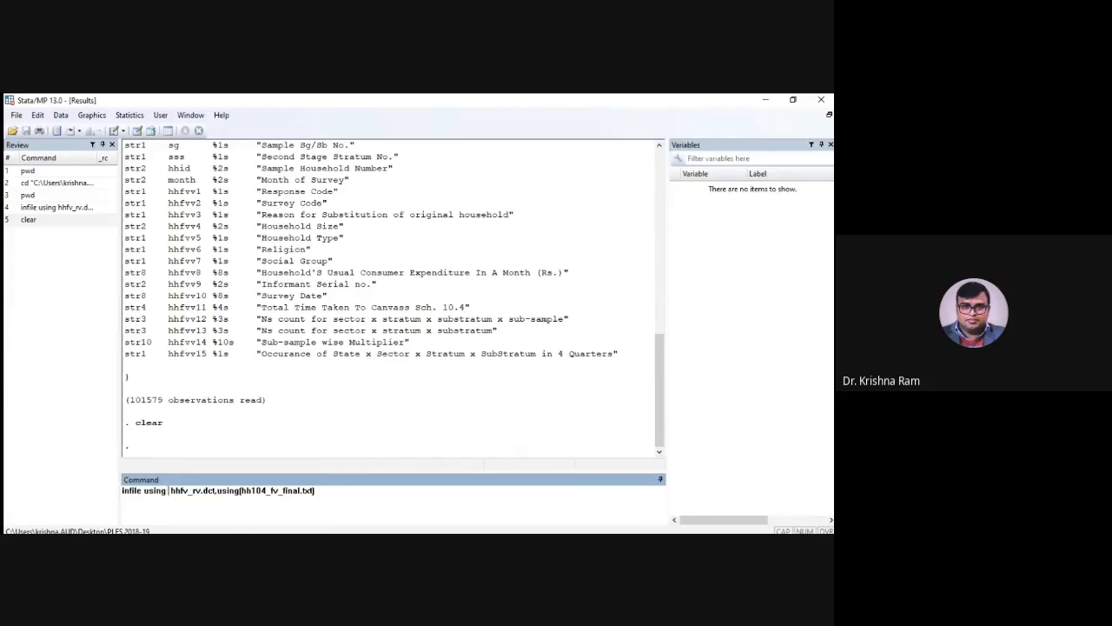
type("C:\\Users\\krishna.AUD\\Desktop\\PLFS 2018-19")
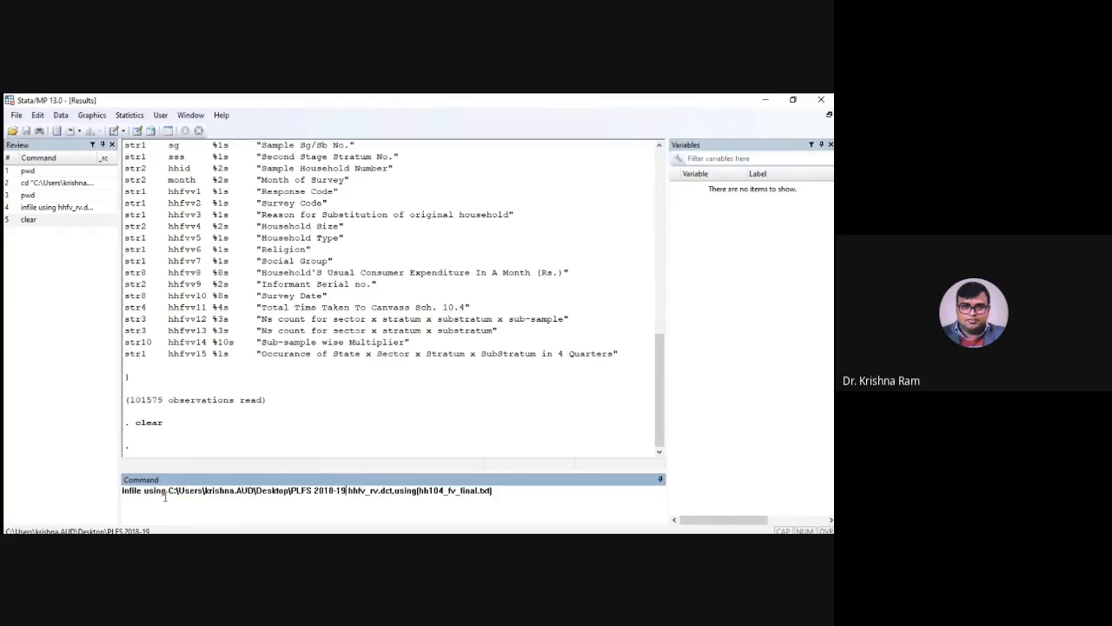
left_click(169, 493)
type("\"")
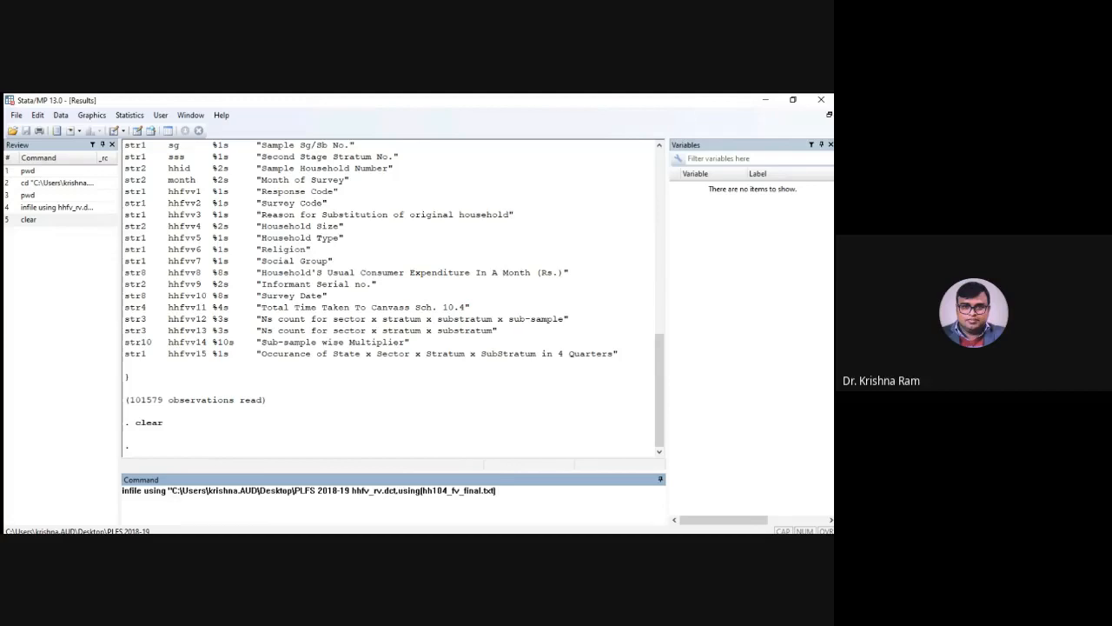
left_click(391, 501)
type("\"")
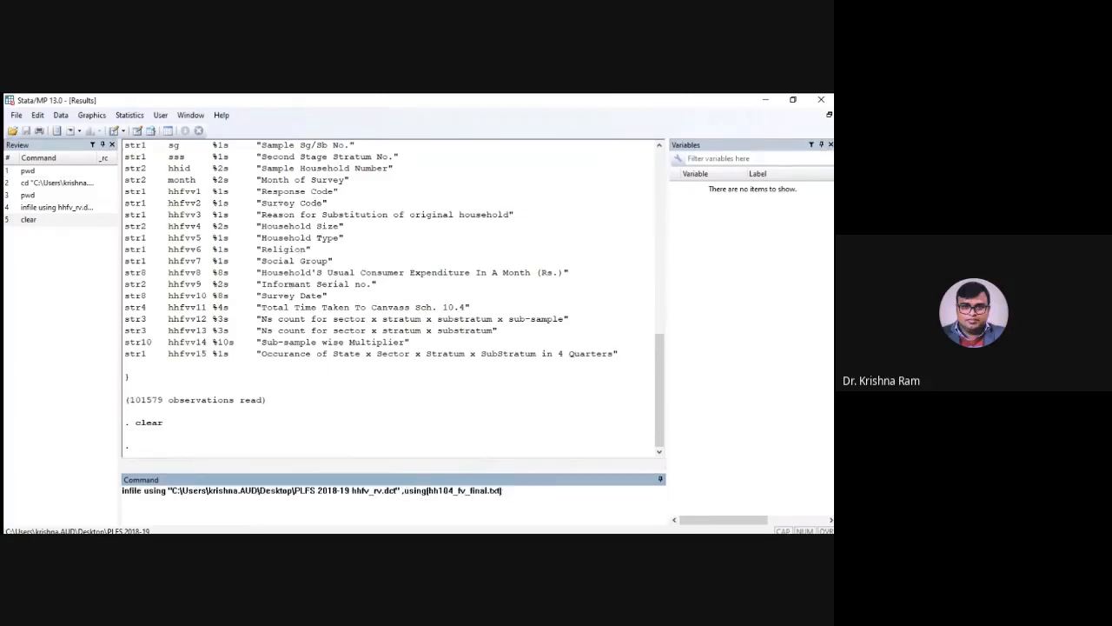
left_click(351, 501)
type("\\")
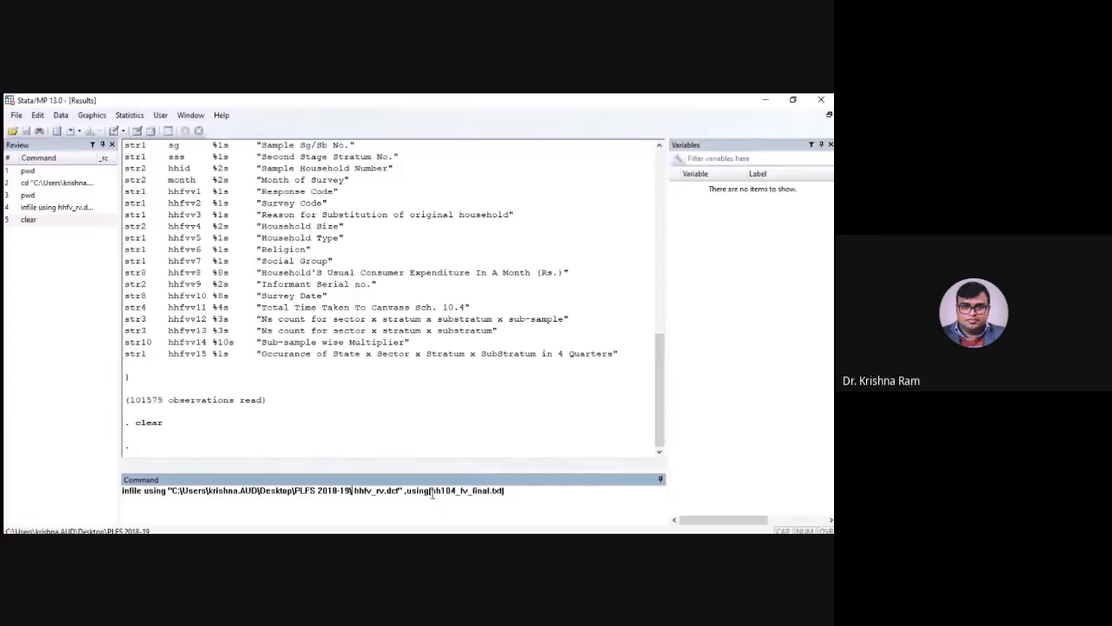
Add the quoted PLFS 2018-19 folder path before hh104_fv_final.txt in the using option and try to run the full-path infile command
type("C:\\Users\\krishna.AUD\\Desktop\\PLFS 2018-19\\")
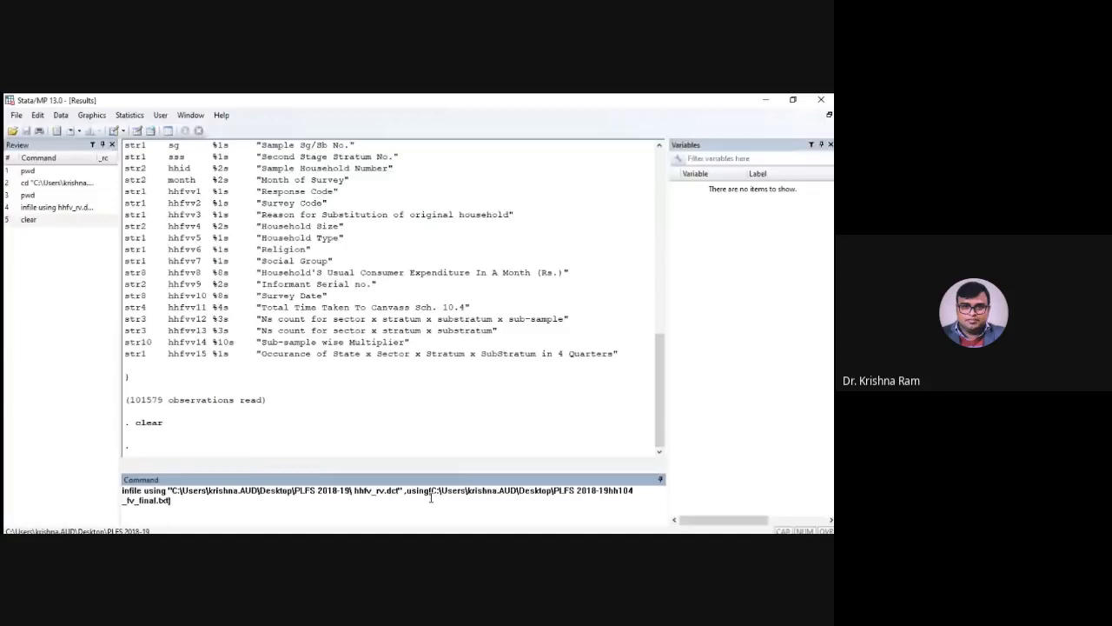
type("\"")
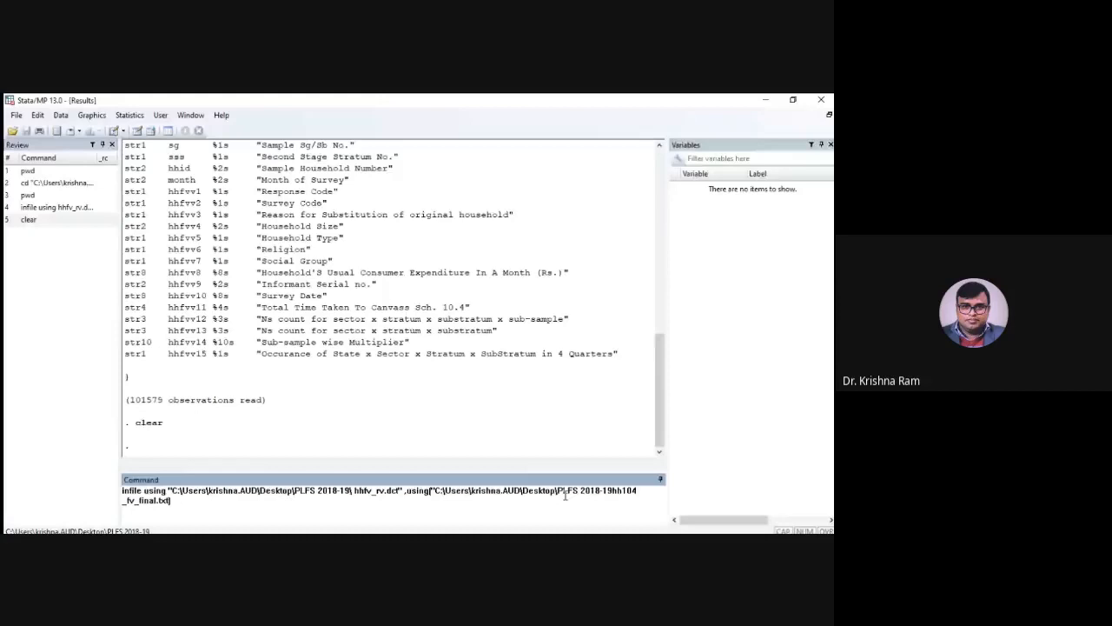
type("\\")
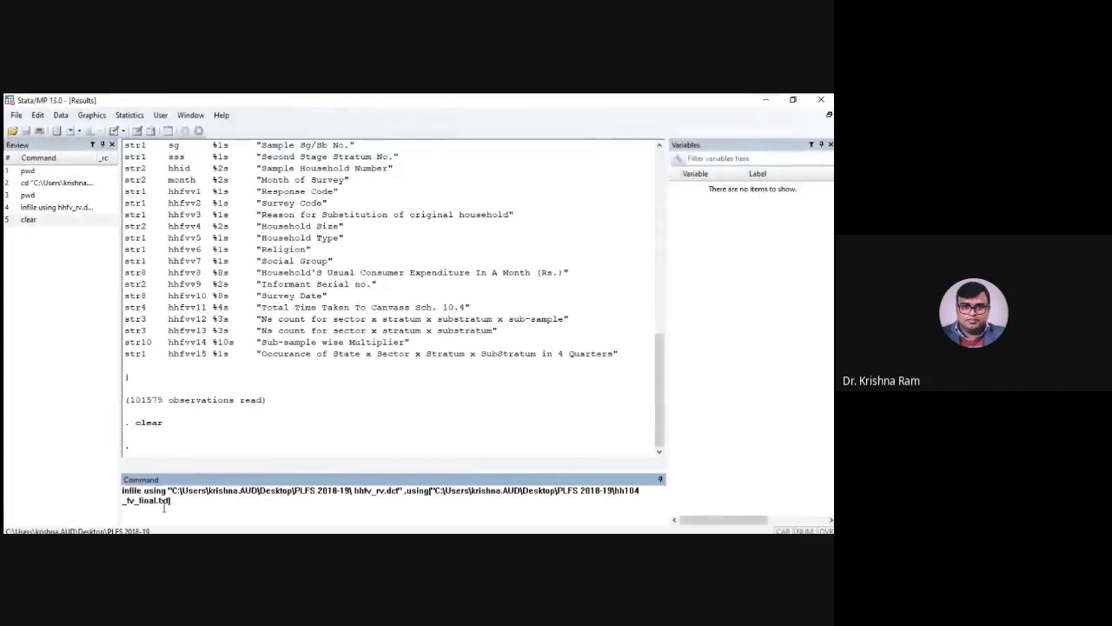
type("\"")
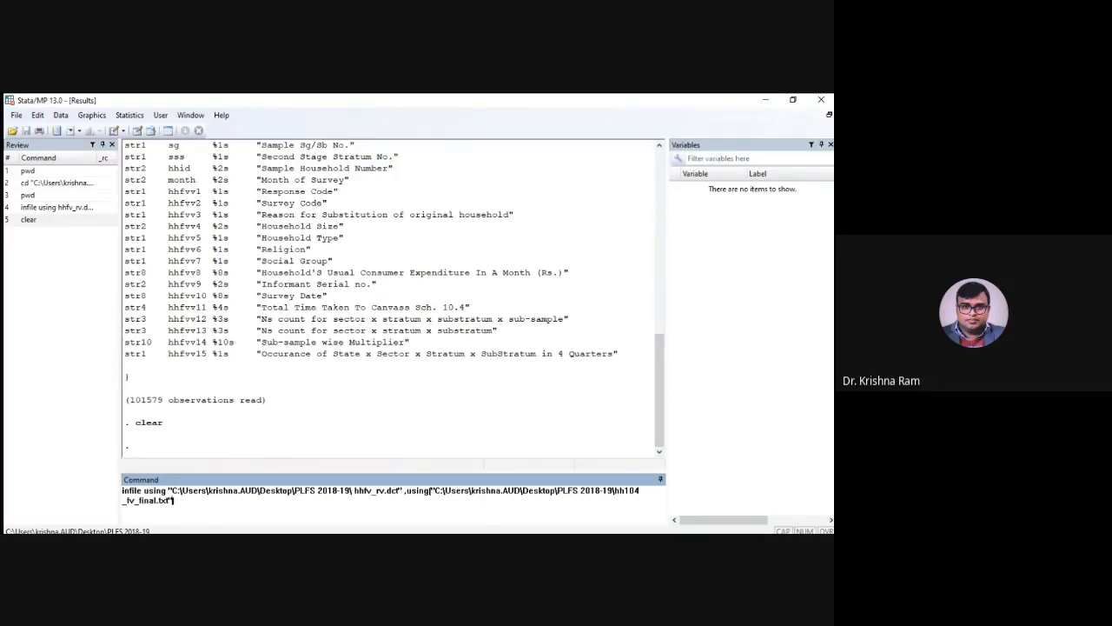
key("Return")
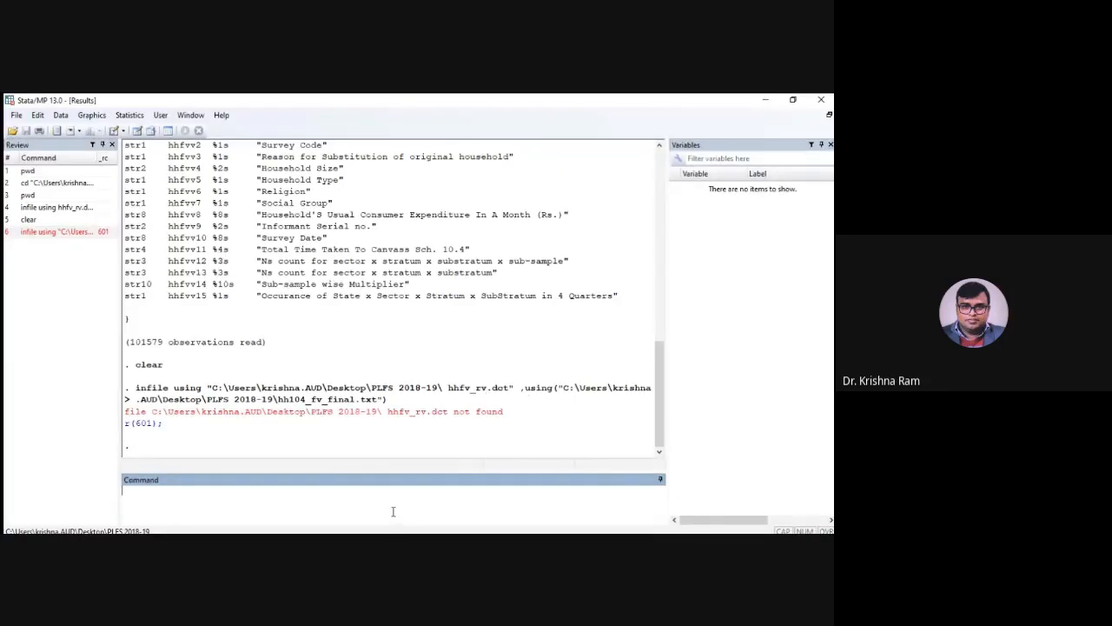
Recall the full-path infile command, remove the quotes around the dictionary path and try to run it again
type("infile using \"C:\\Users\\krishna.AUD\\Desktop\\PLFS 2018-19\\ hhfv_rv.dct\" using(\"C:\\Users\\krishna.AUD\\Desktop\\PLFS 2018-19\\hh104_fv_final.txt\")")
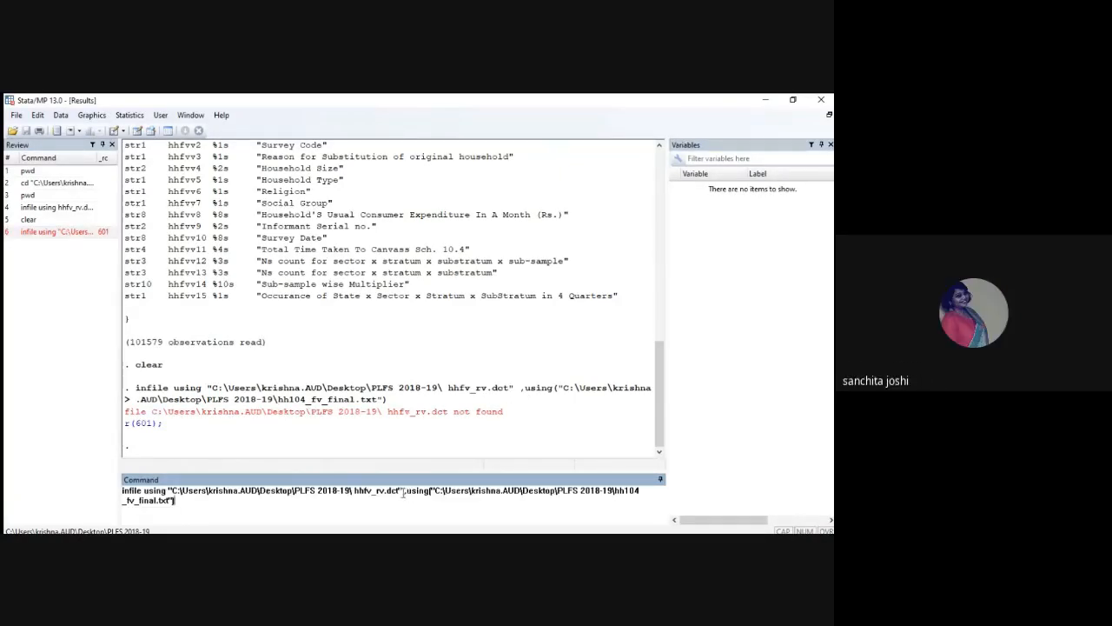
left_click(403, 492)
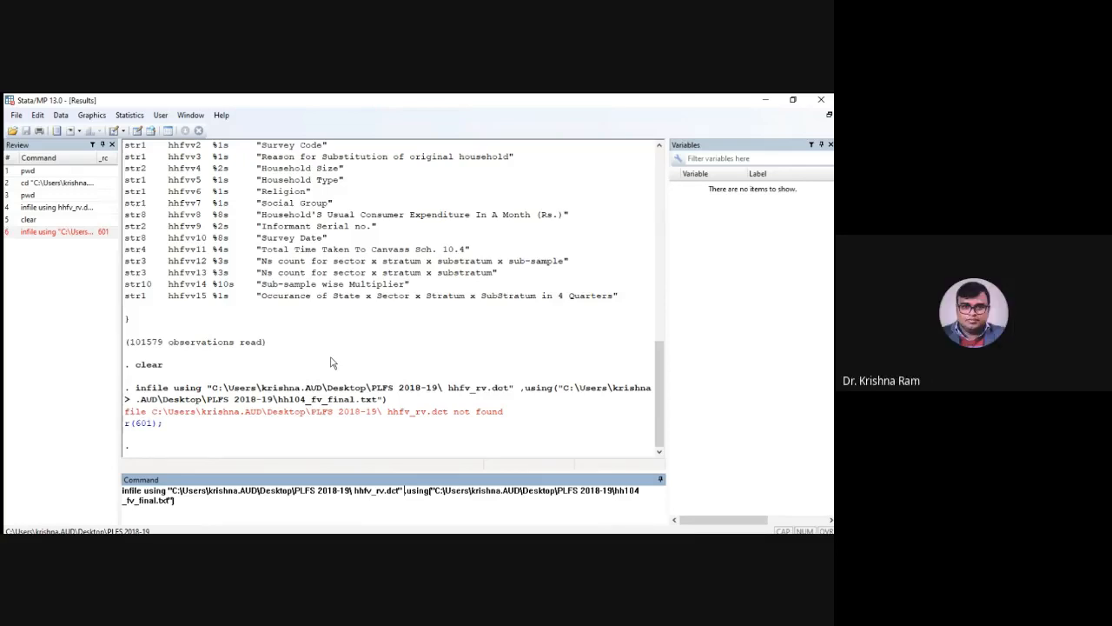
scroll(226, 250, "up", 5)
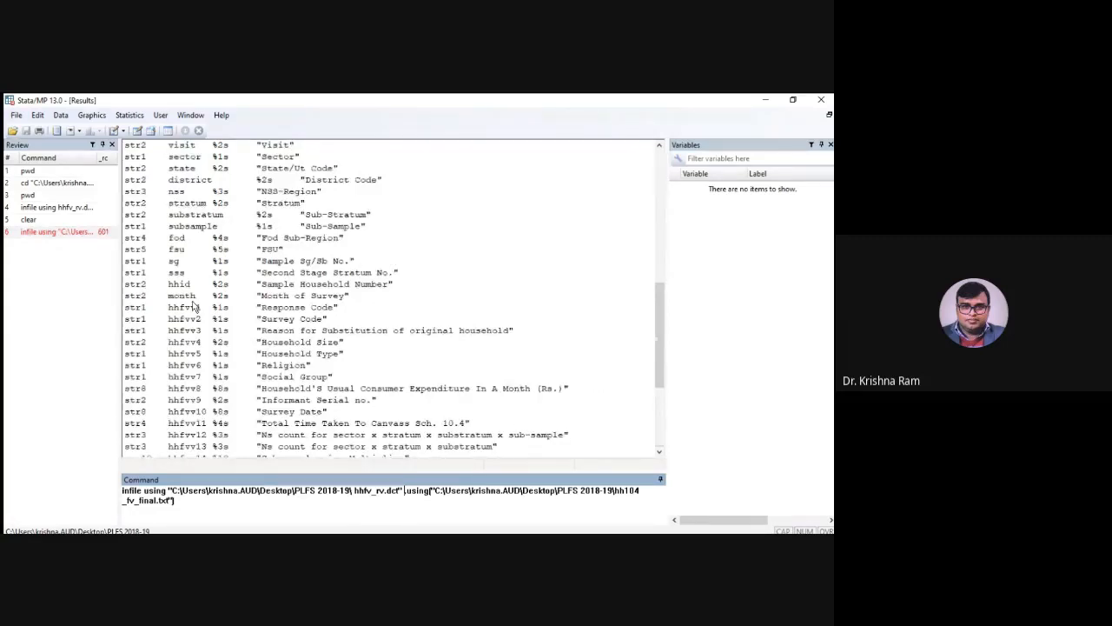
scroll(319, 379, "down", 3)
scroll(319, 379, "down", 1)
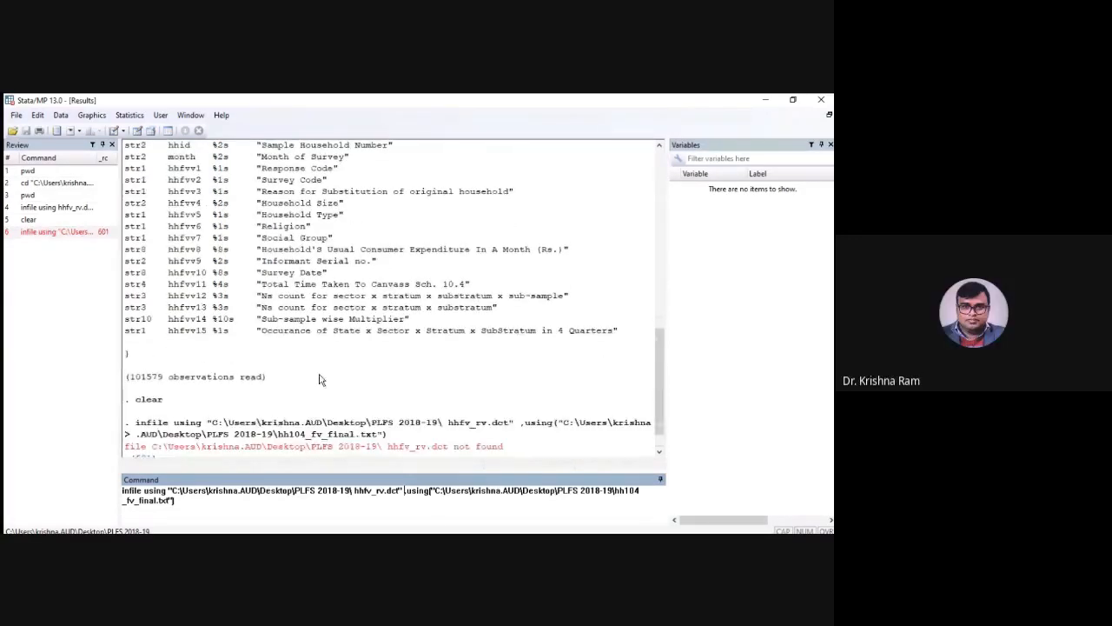
scroll(319, 379, "down", 1)
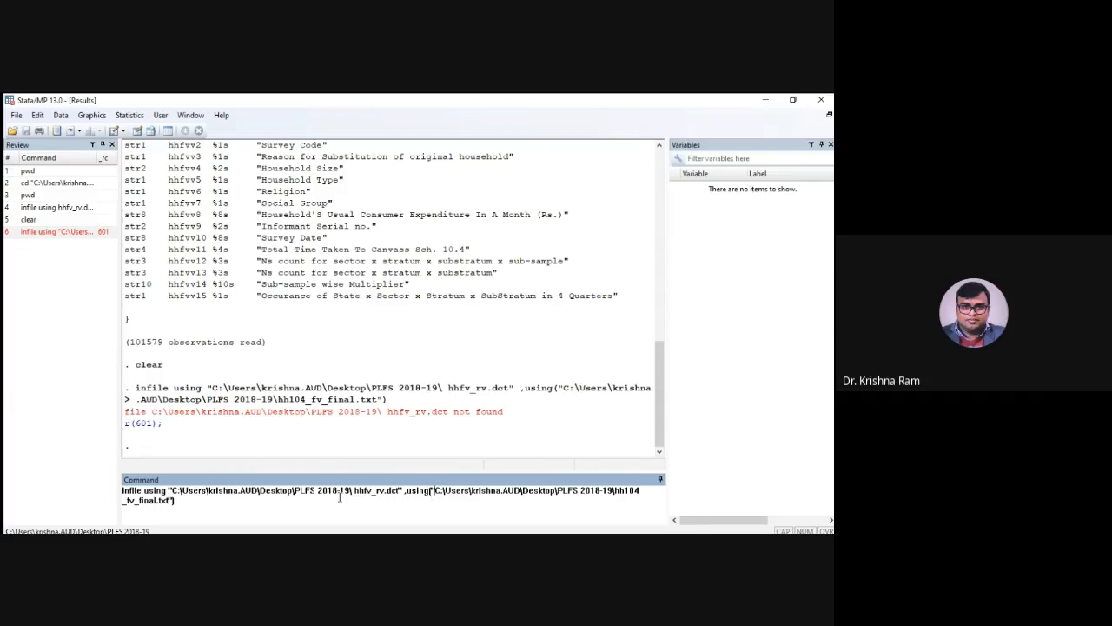
left_click(402, 496)
key("BackSpace")
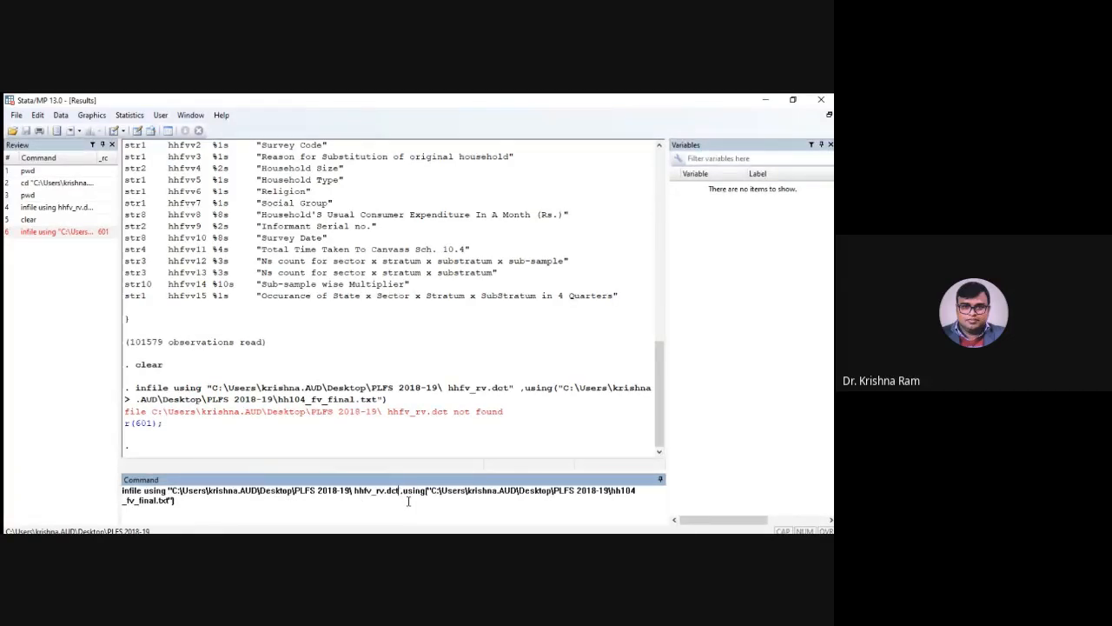
left_click(172, 492)
key("BackSpace")
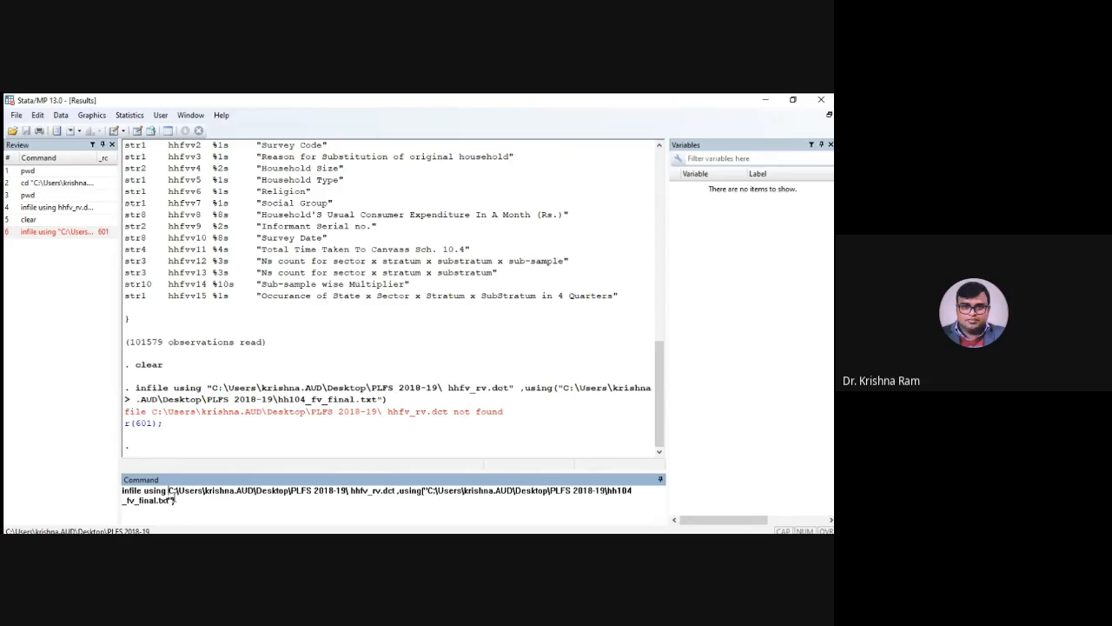
key("Return")
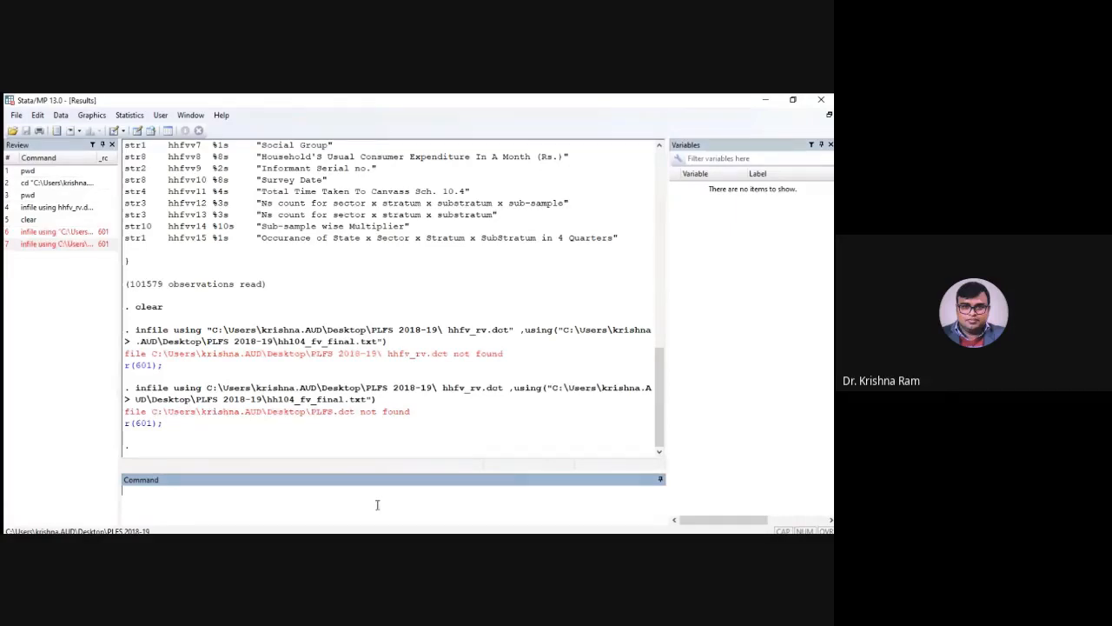
Rerun the earlier command infile using hhfv_rv.dct,using(hh104_fv_final.txt) and show its output to the end
scroll(330, 401, "up", 8)
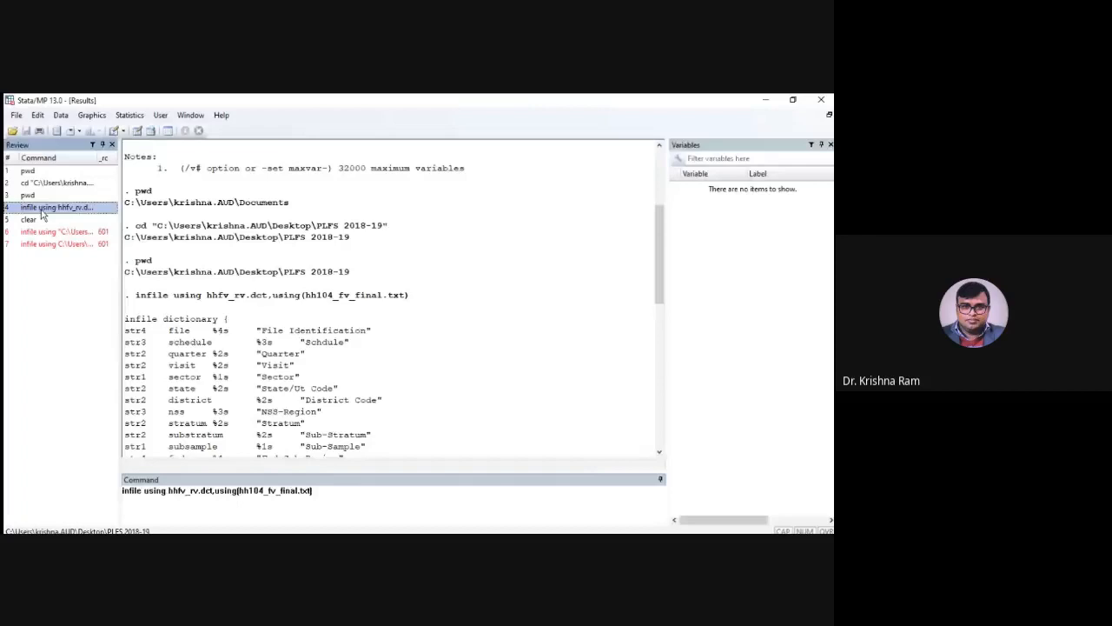
key("Return")
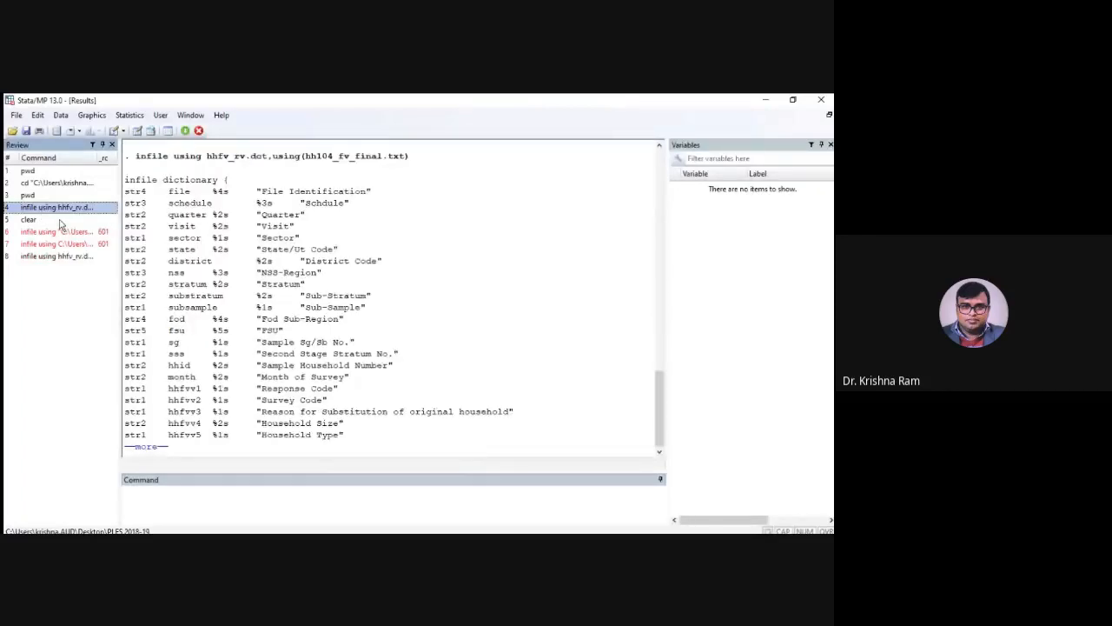
key("space")
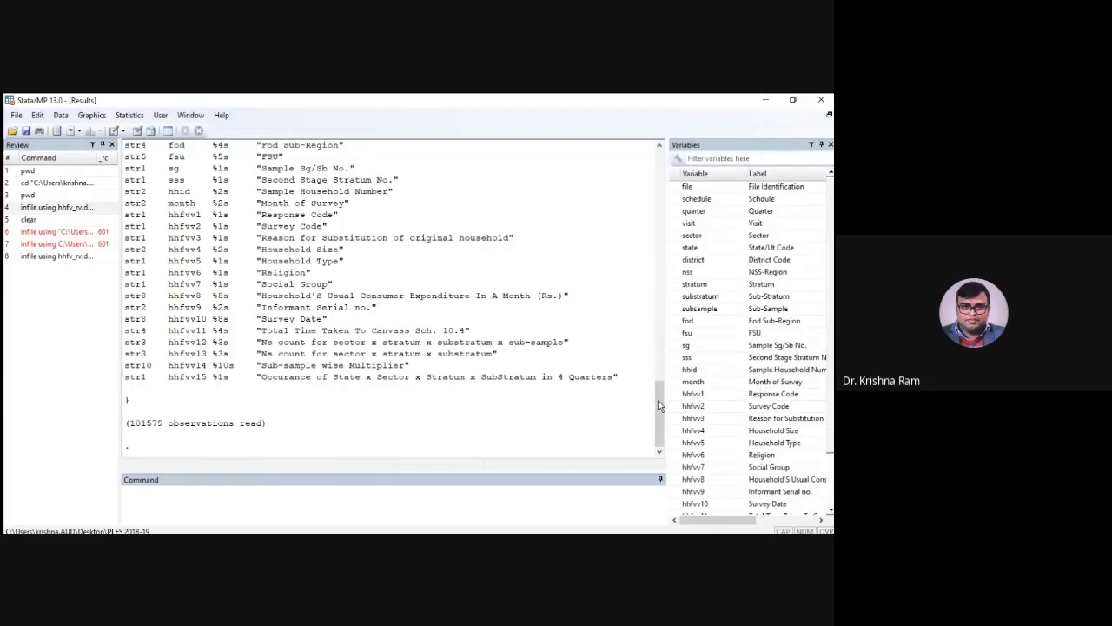
left_click_drag(658, 406, 658, 441)
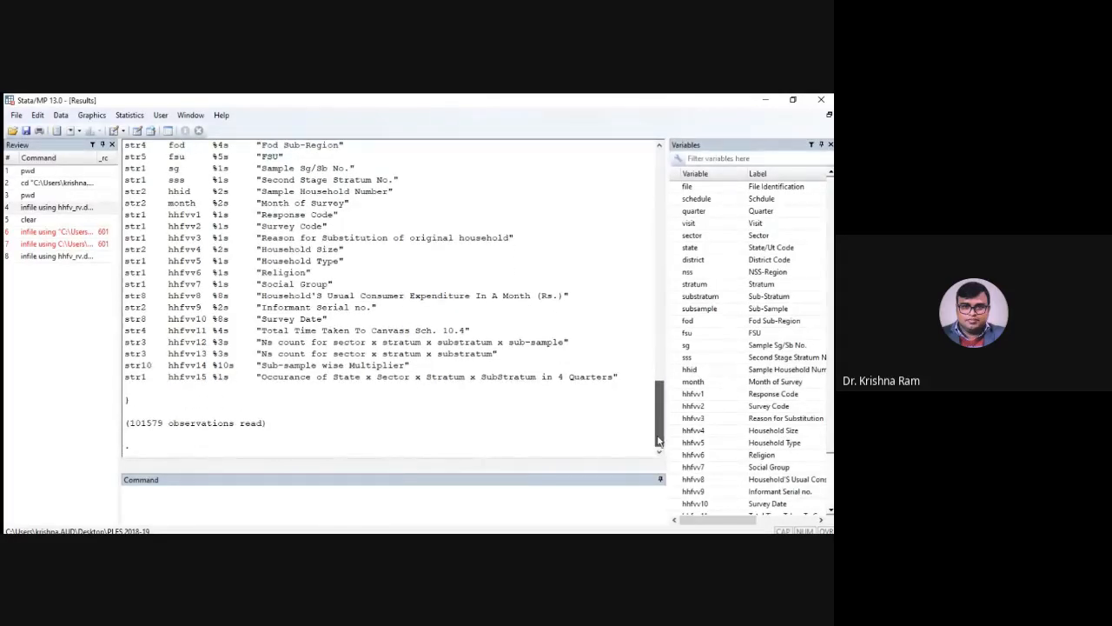
Switch to README_demo.pdf in Adobe Acrobat Reader and examine the table of data files, record counts and record lengths
left_click(550, 503)
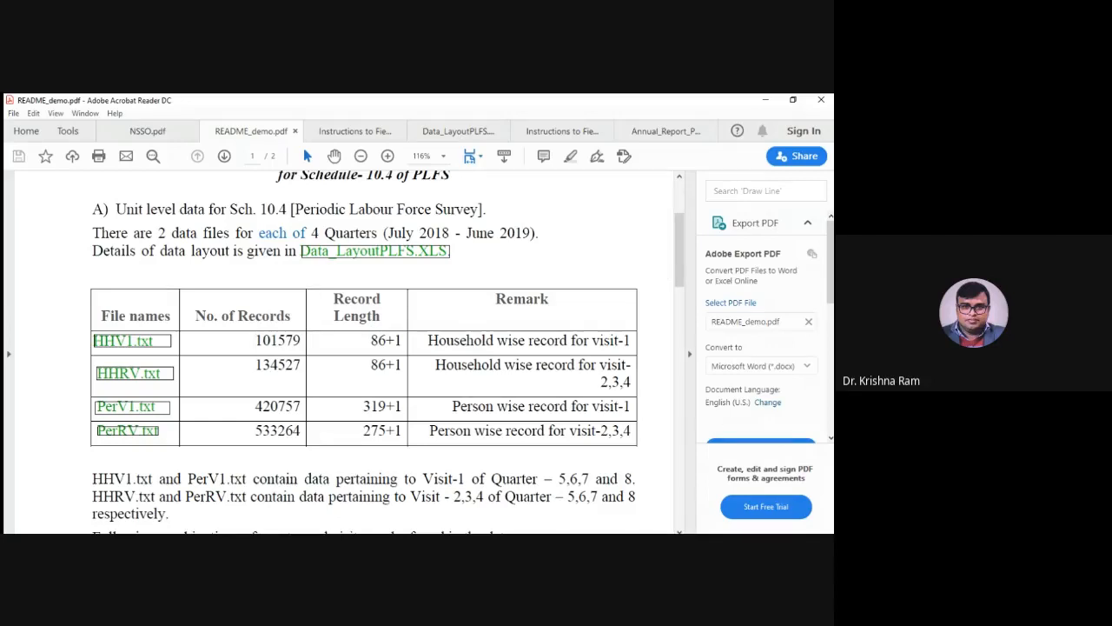
left_click(785, 489)
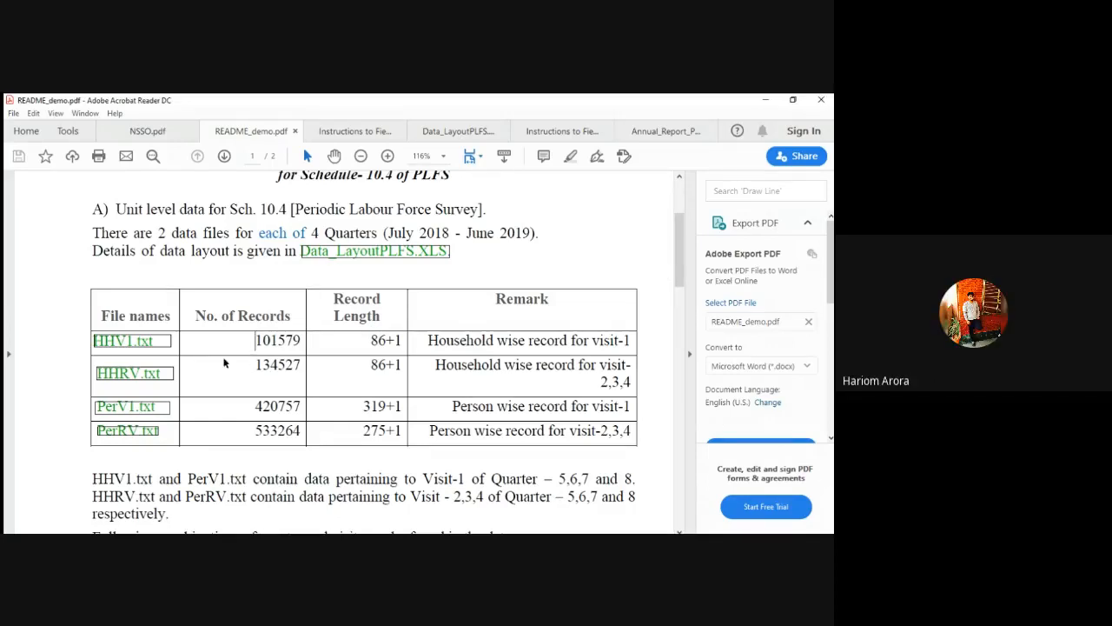
scroll(269, 291, "up", 2)
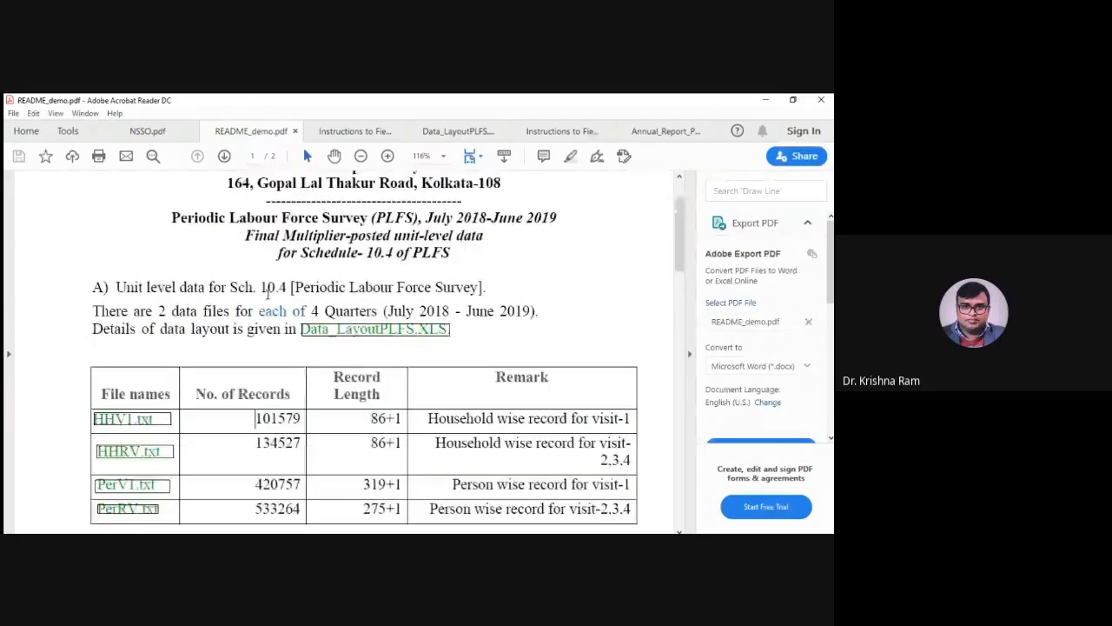
scroll(269, 292, "up", 2)
scroll(399, 306, "down", 1)
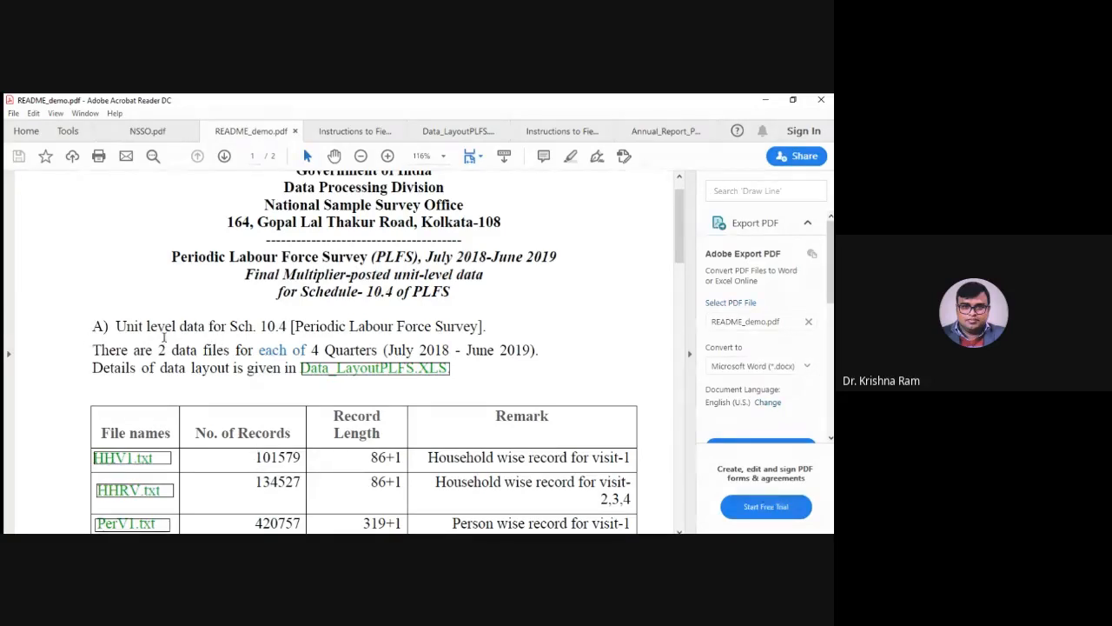
scroll(164, 338, "down", 1)
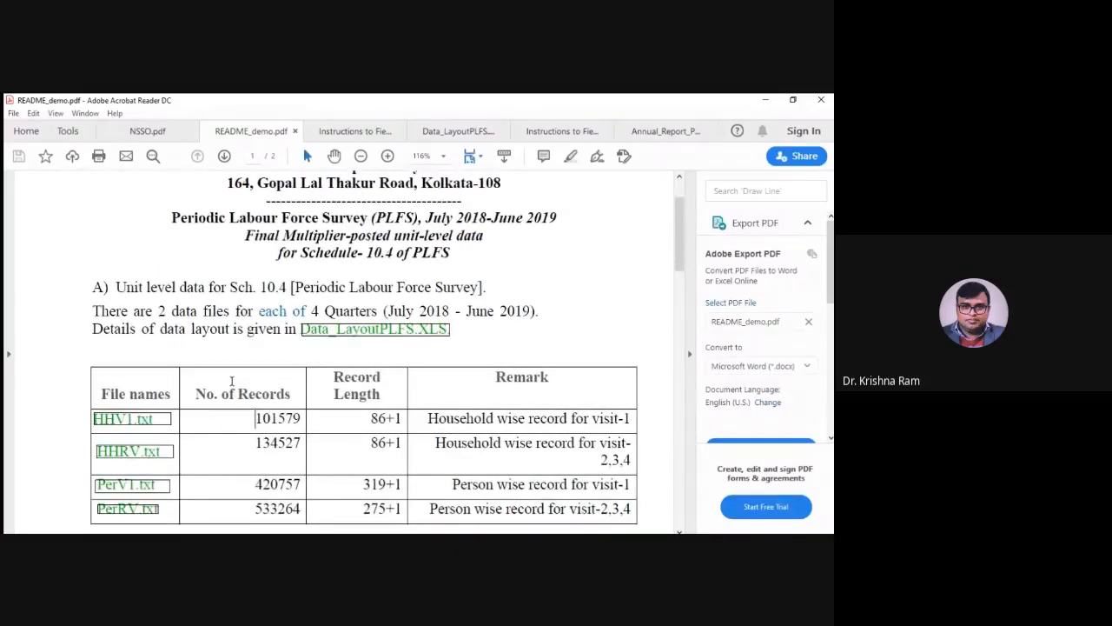
scroll(209, 378, "down", 1)
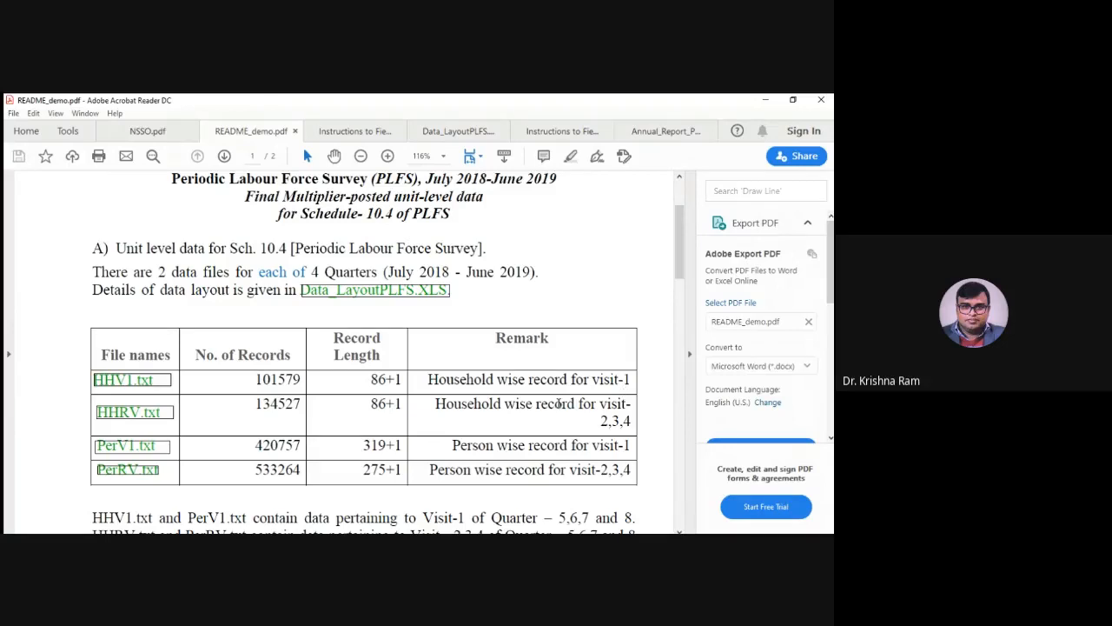
scroll(559, 403, "down", 1)
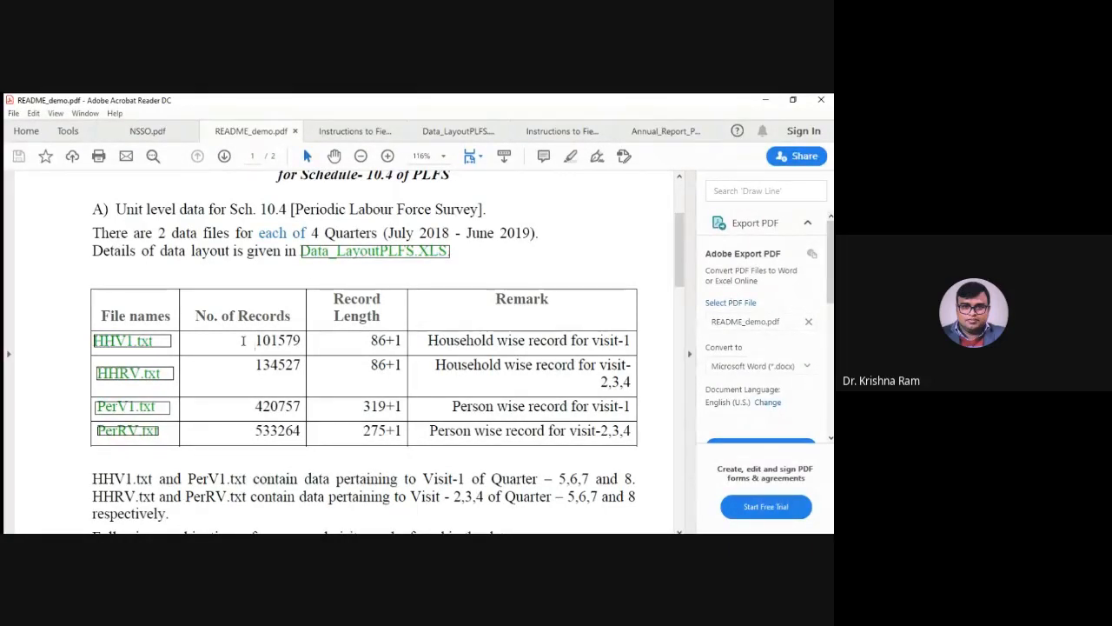
Highlight the number of records for HHV1.txt and review the notes on which visits and quarters each file covers
left_click_drag(243, 341, 302, 341)
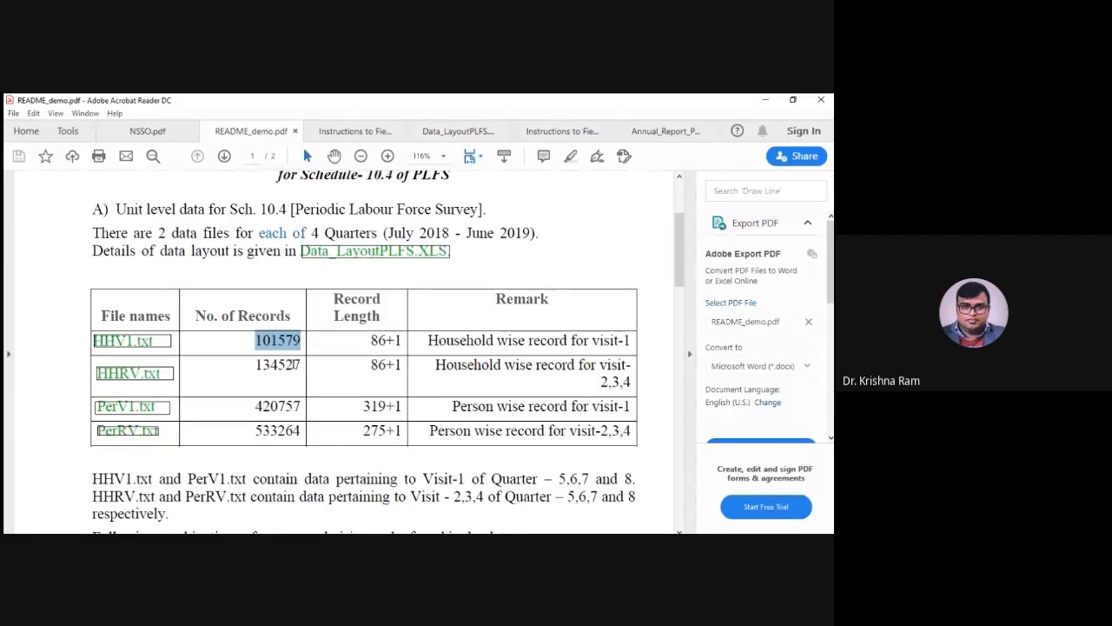
scroll(153, 379, "down", 1)
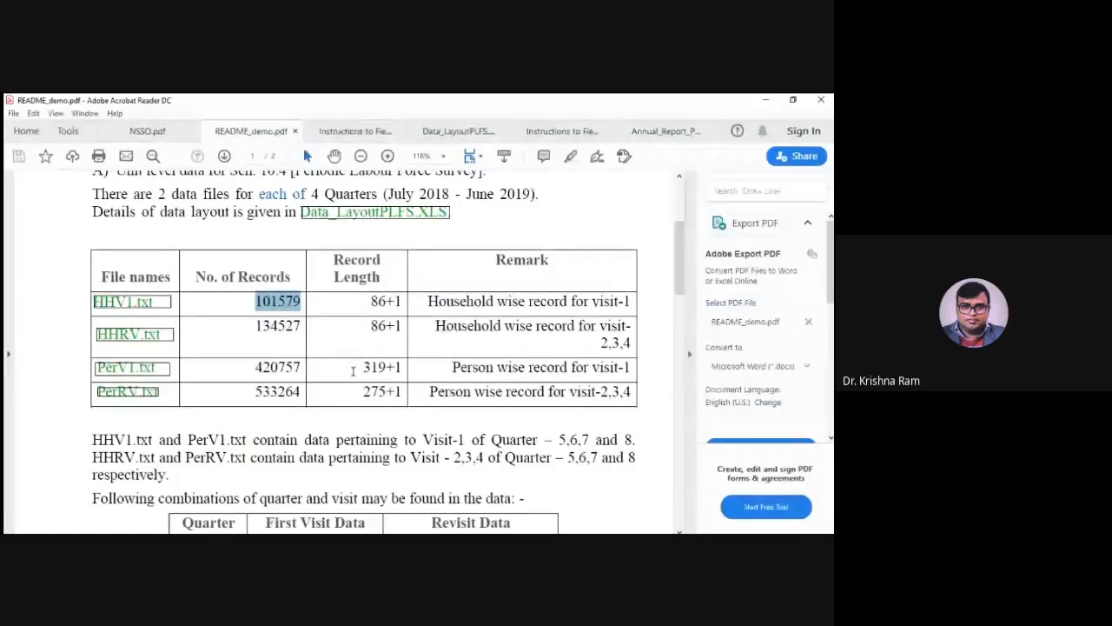
scroll(353, 371, "down", 1)
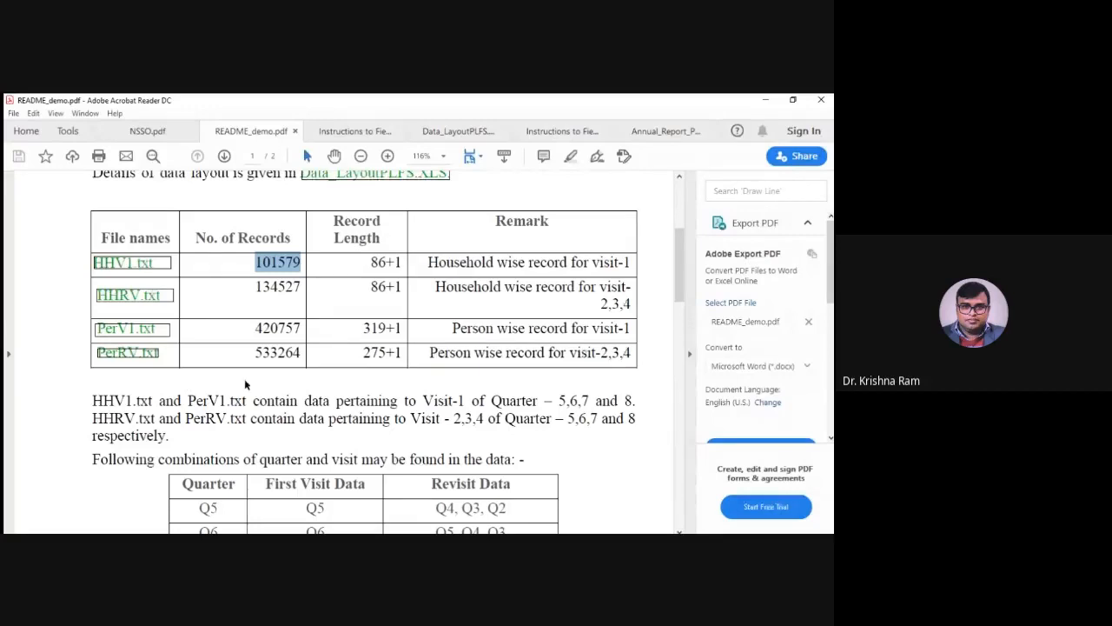
scroll(235, 330, "up", 3)
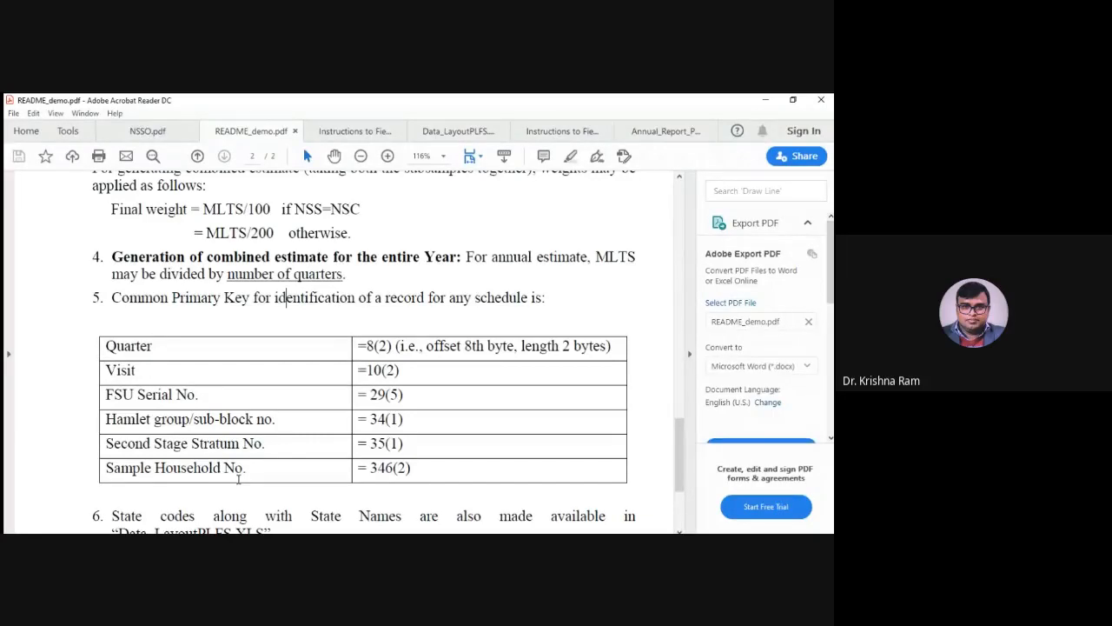
Examine the common primary key table on page 2, from Quarter through Sample Household No
scroll(404, 327, "down", 1)
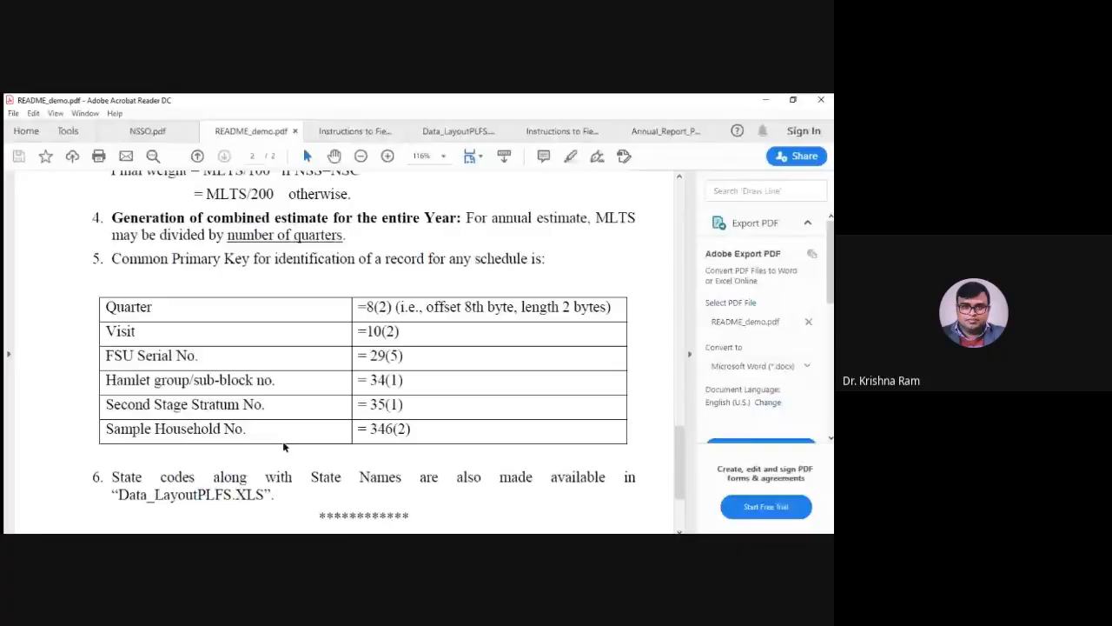
scroll(420, 428, "up", 2)
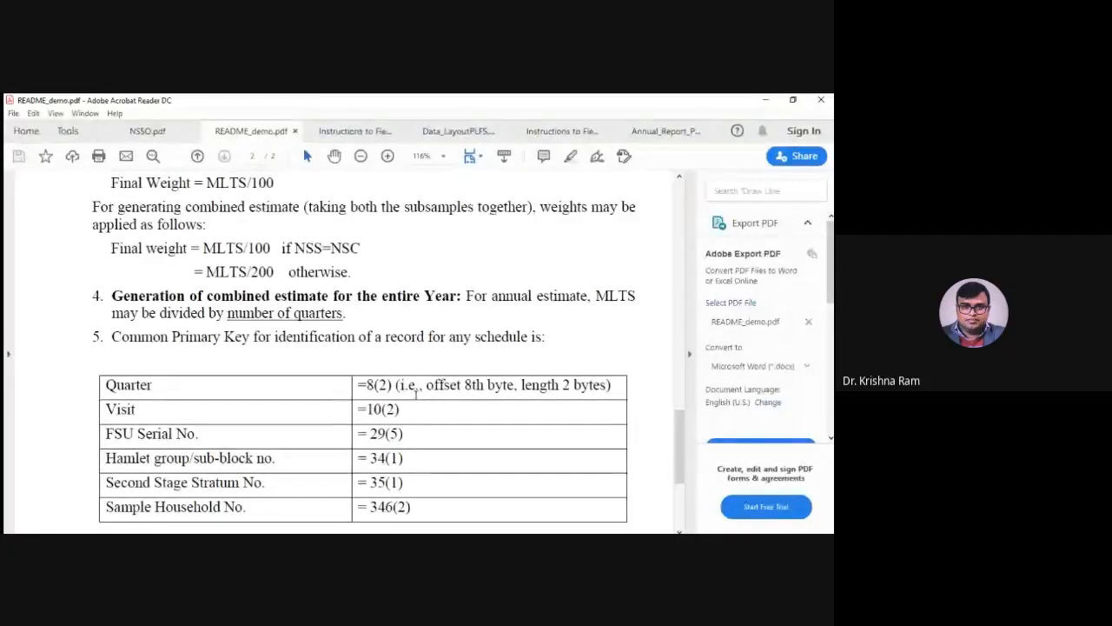
scroll(374, 370, "down", 1)
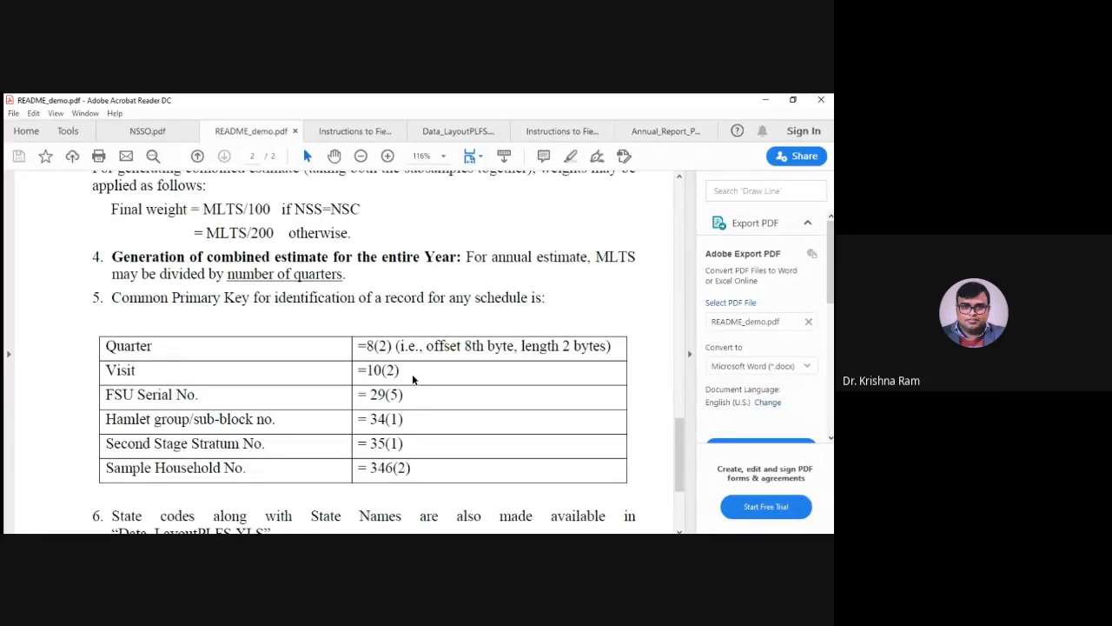
Highlight the two-line final weight formula for combined estimates under the sub-sample wise weights section, then clear the selection
scroll(412, 374, "up", 1)
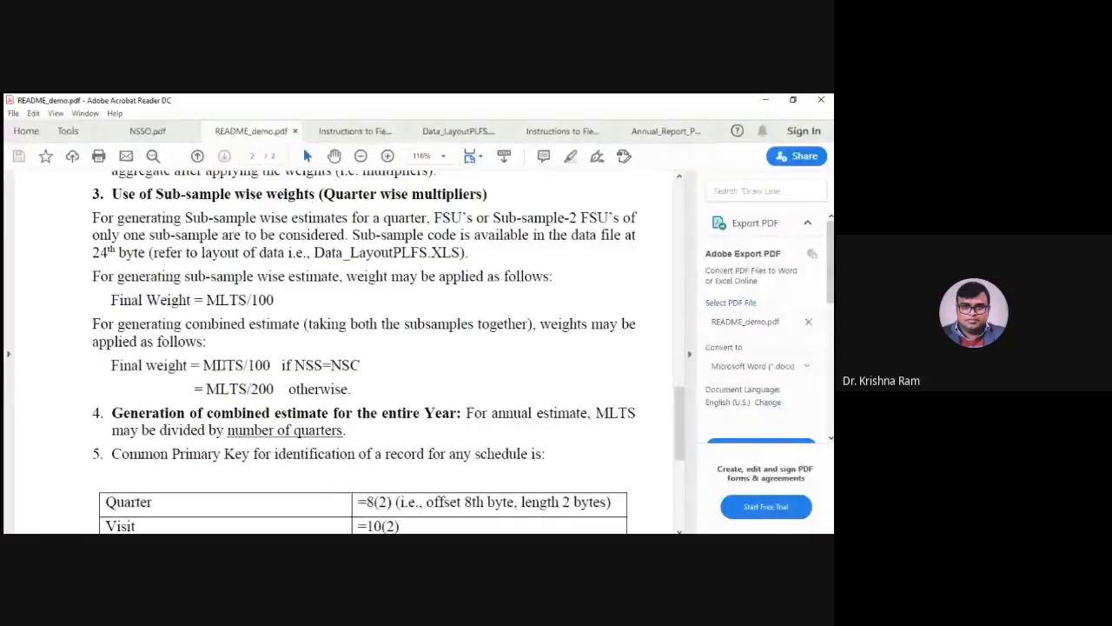
left_click_drag(245, 365, 110, 365)
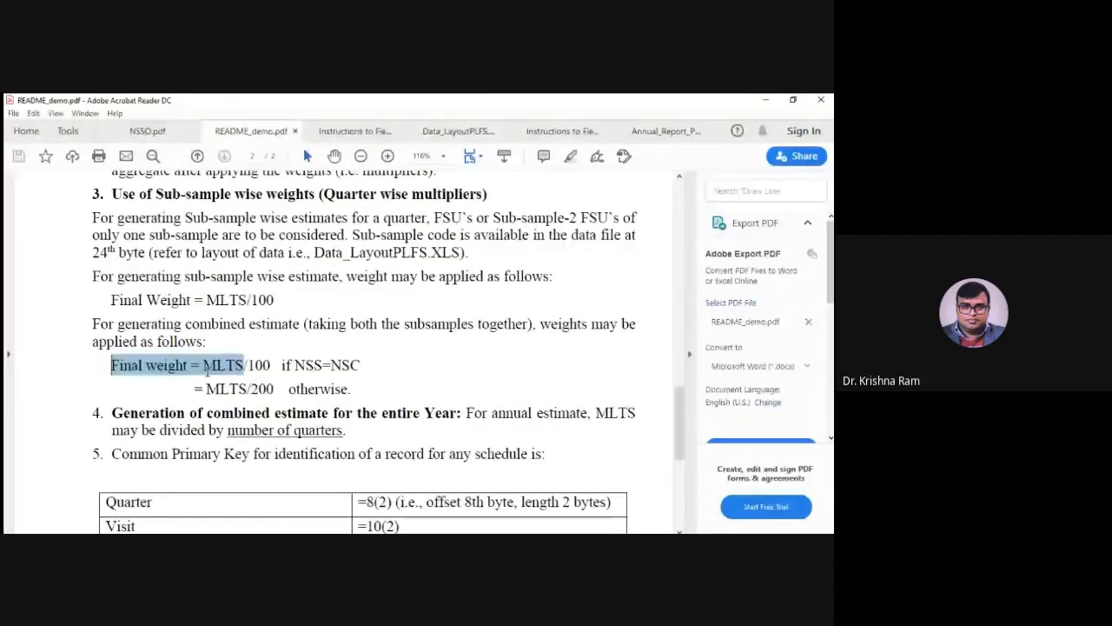
mouse_move(207, 369)
left_mouse_down()
mouse_move(362, 383)
mouse_move(359, 395)
left_mouse_up()
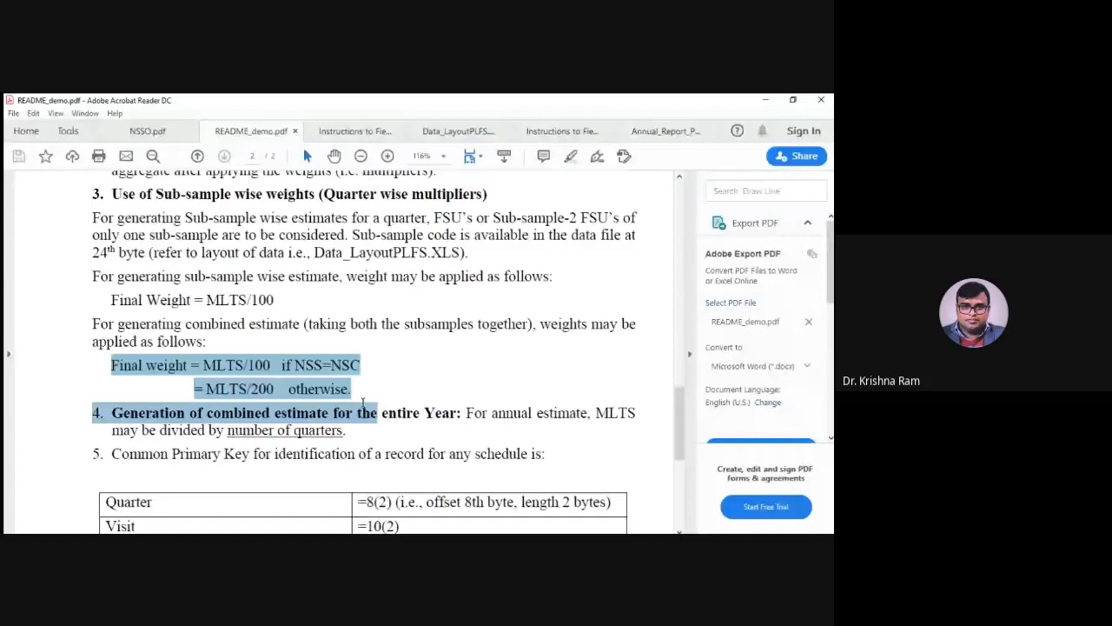
left_click_drag(362, 401, 352, 393)
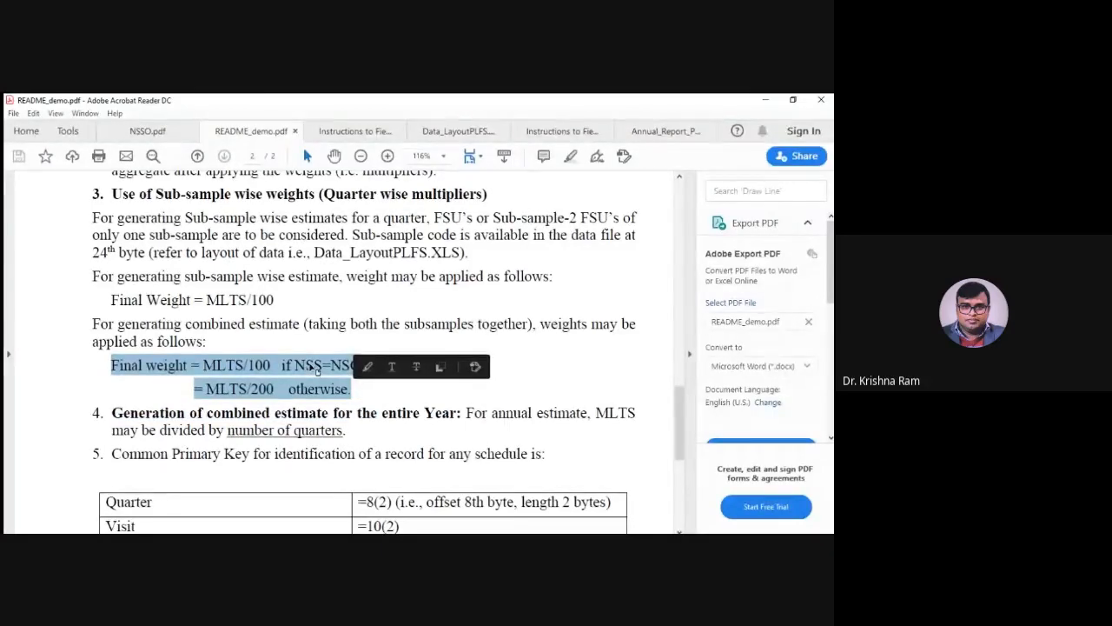
left_click(280, 364)
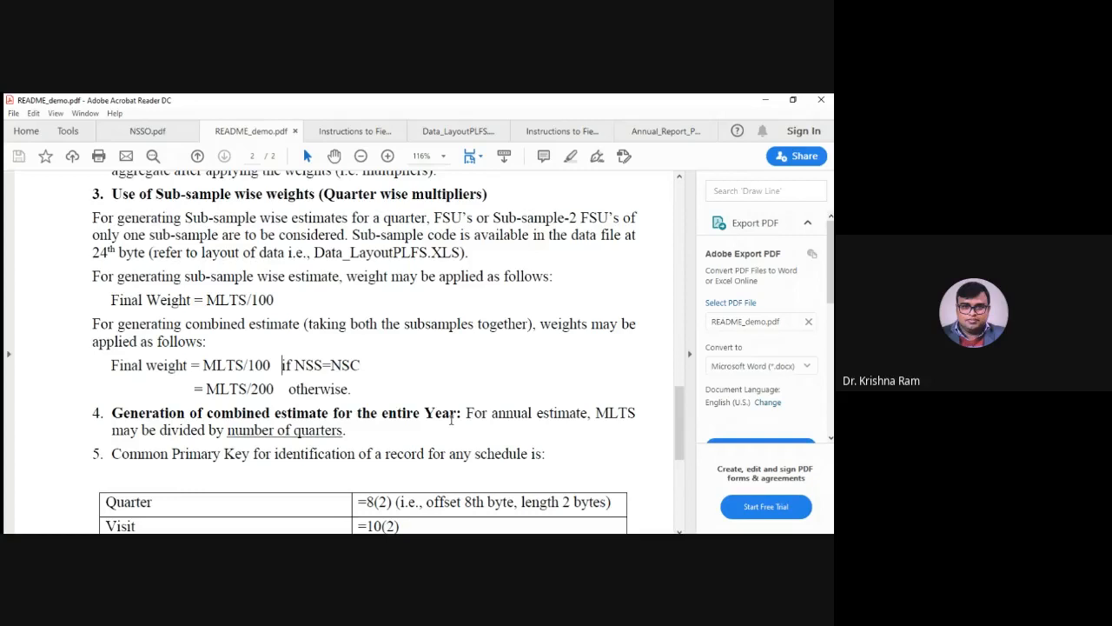
Highlight MLTS/200 in the combined weight formula and read the rule on combined estimates for the entire year
scroll(341, 398, "down", 1)
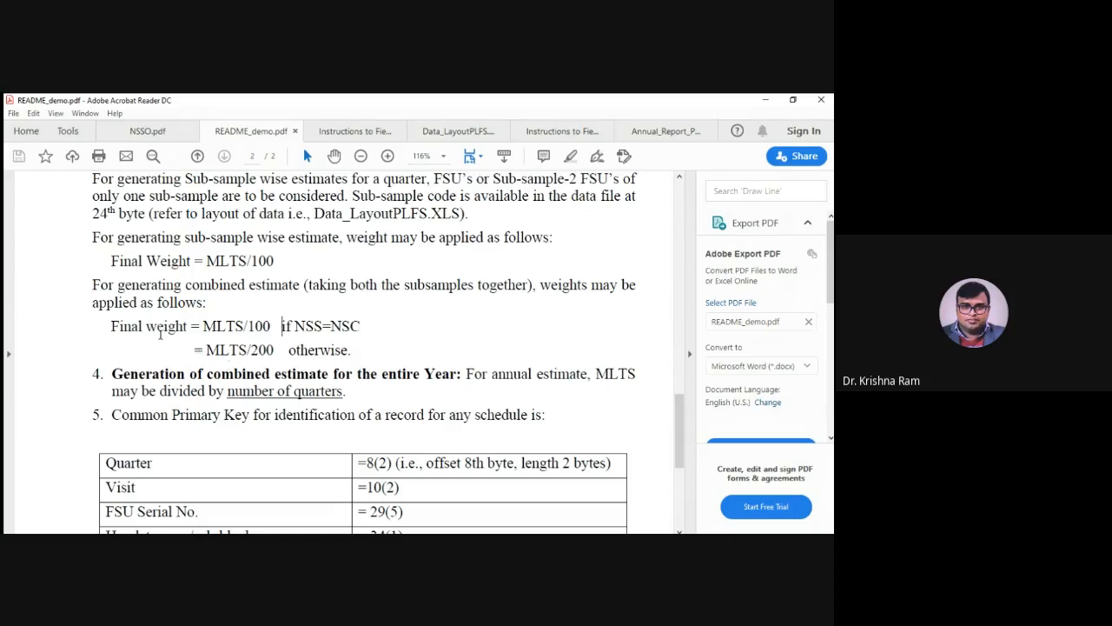
left_click_drag(206, 349, 280, 357)
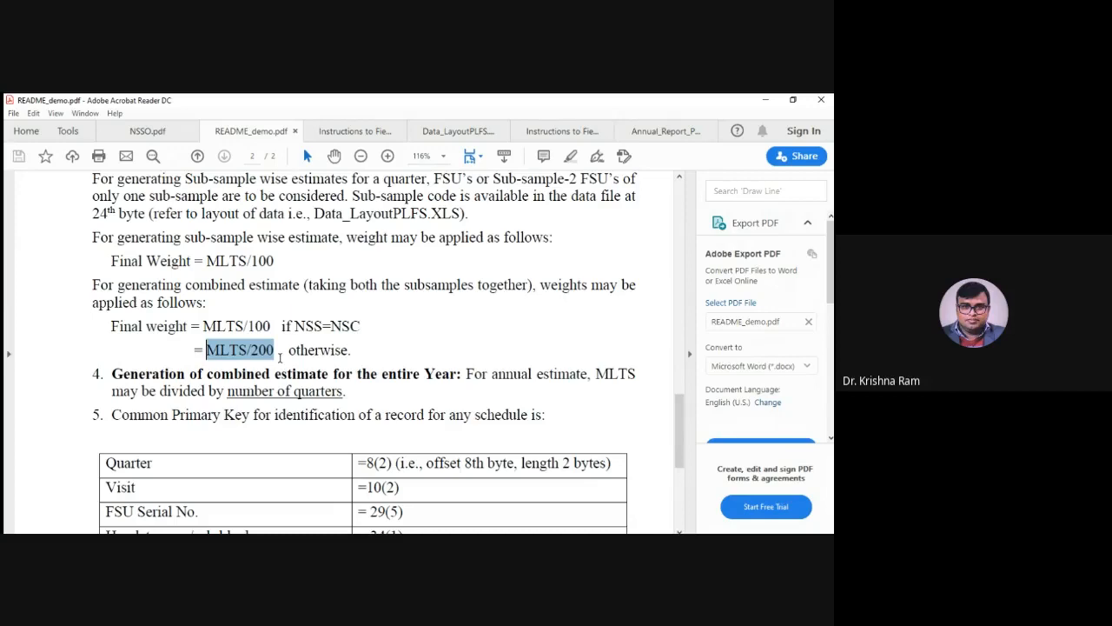
mouse_move(269, 359)
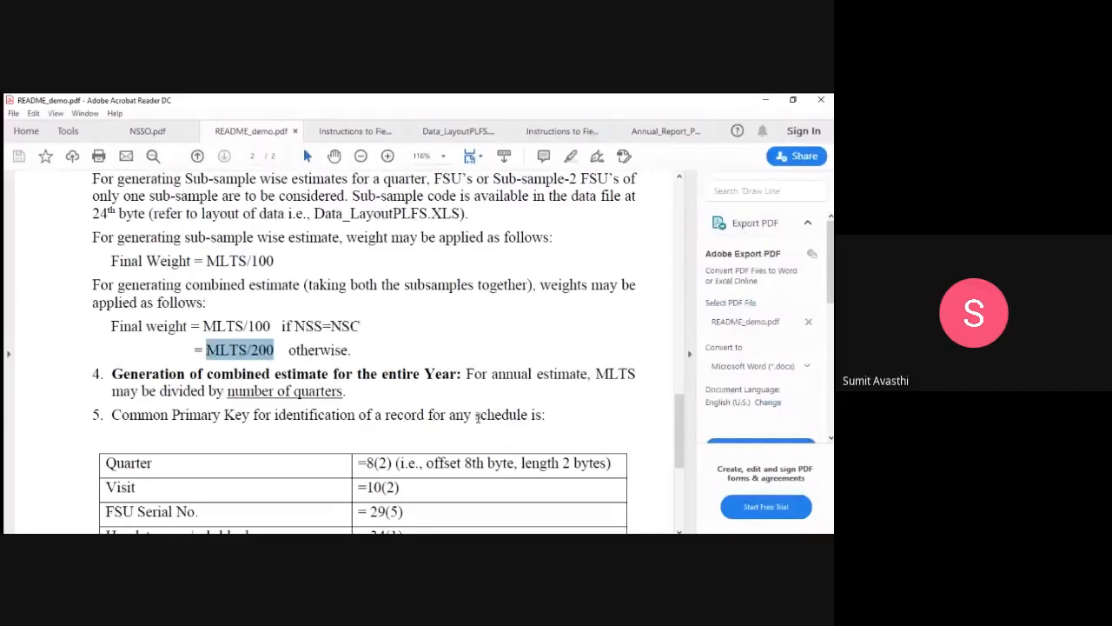
scroll(477, 416, "down", 1)
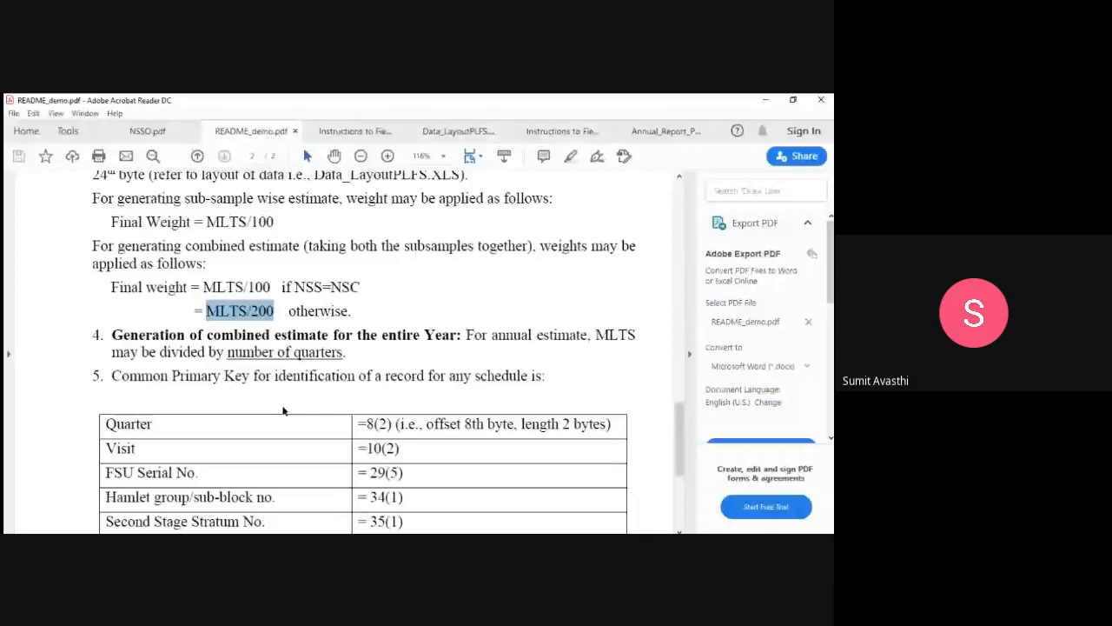
Highlight both lines of the combined final weight formula again, then only its "Final weight = MLTS" part
left_click(349, 350)
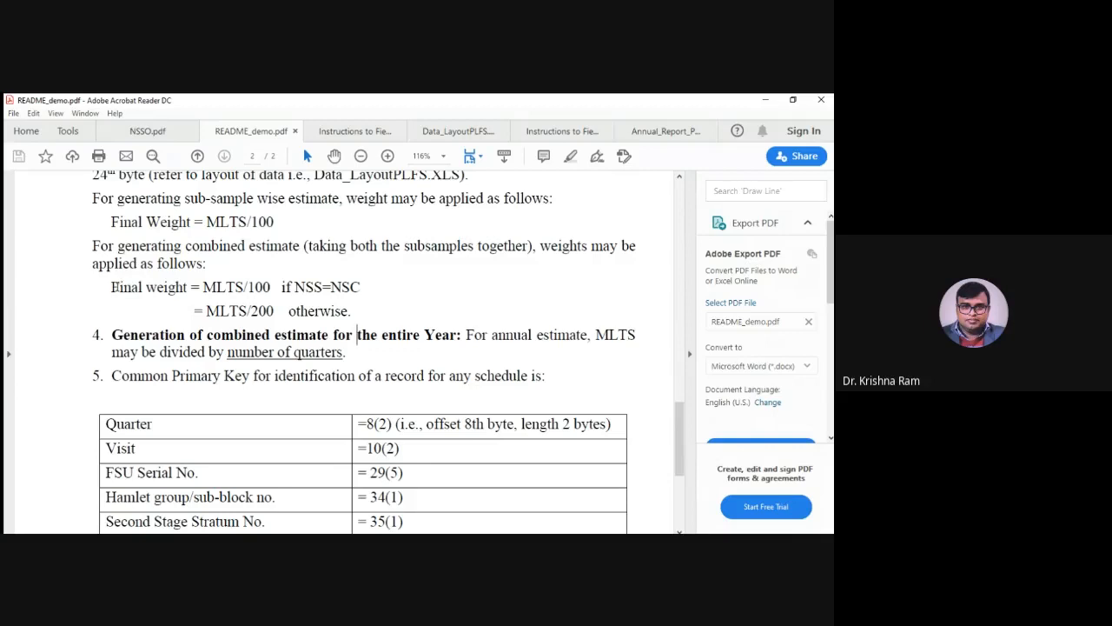
mouse_move(114, 287)
left_mouse_down()
mouse_move(372, 313)
mouse_move(356, 315)
left_mouse_up()
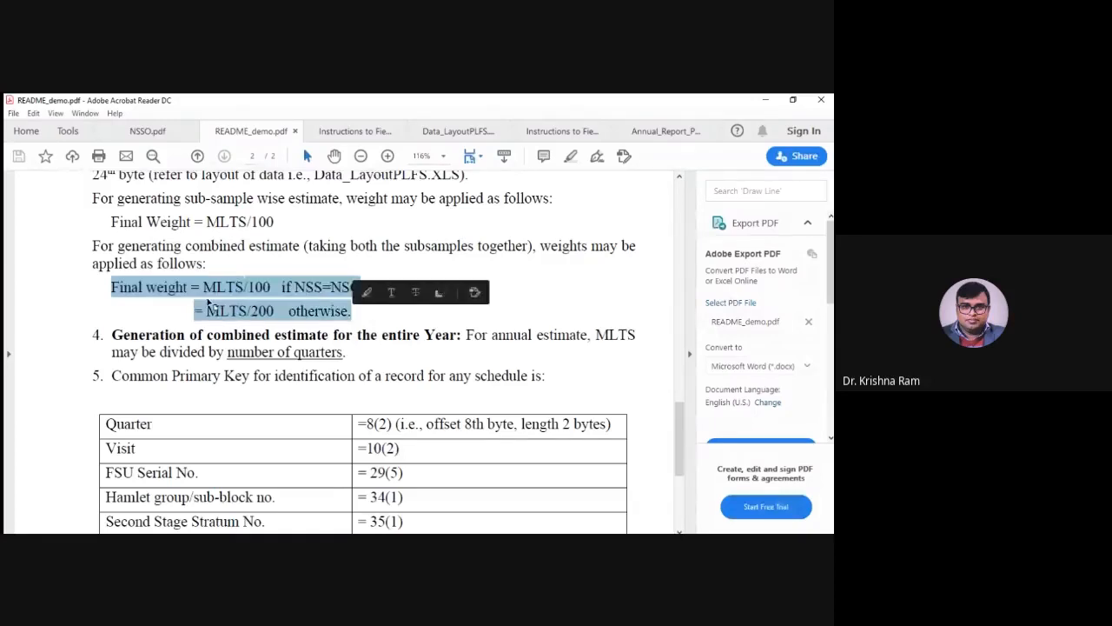
left_click(355, 312)
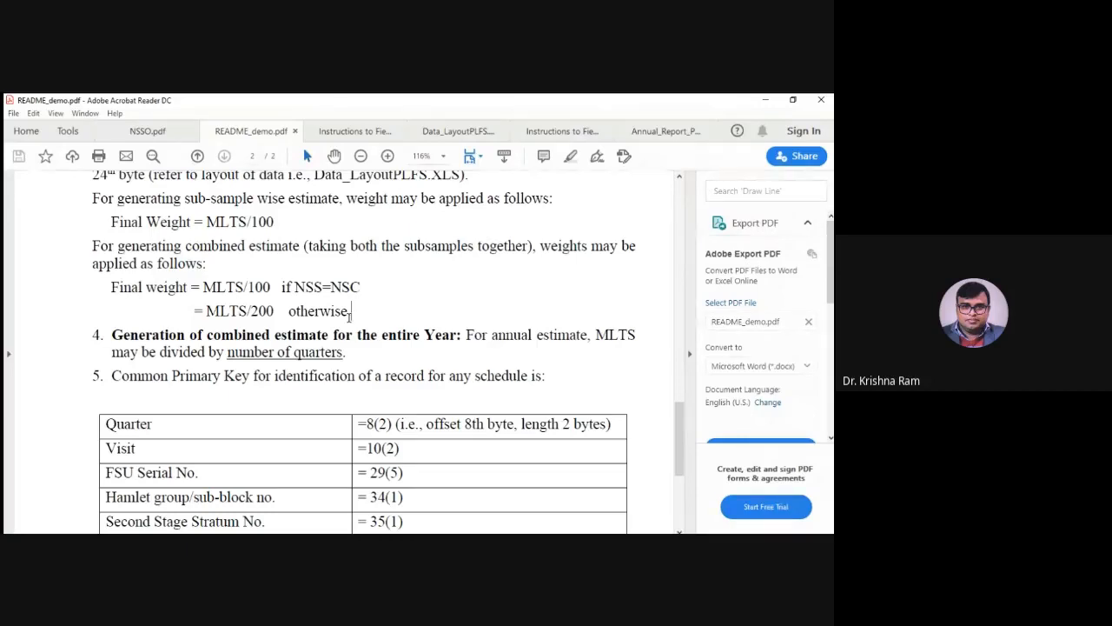
left_click_drag(111, 286, 215, 290)
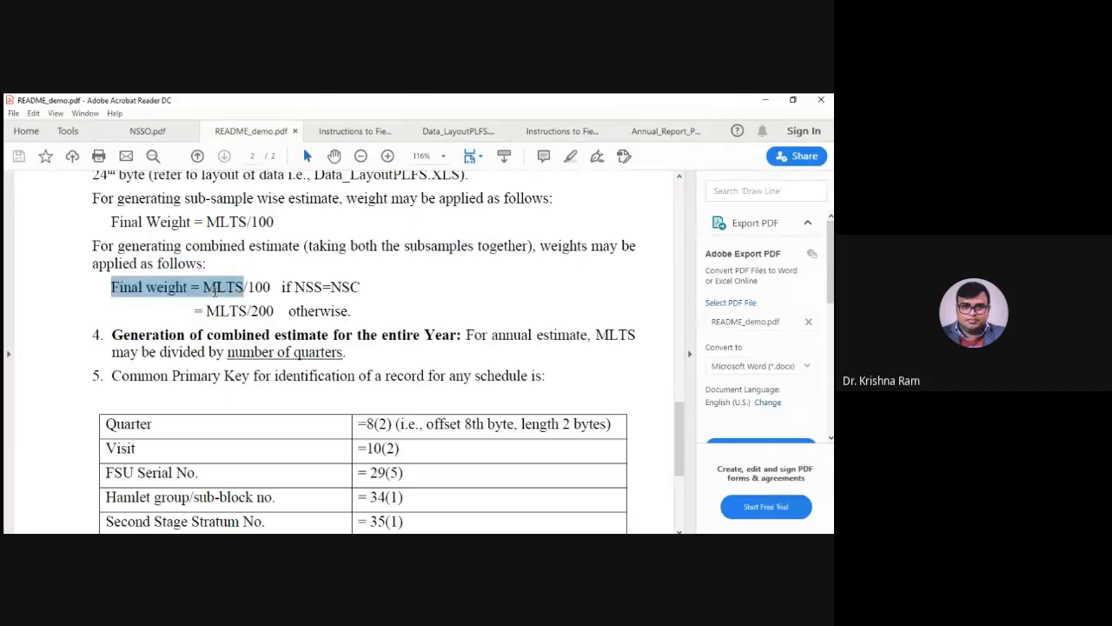
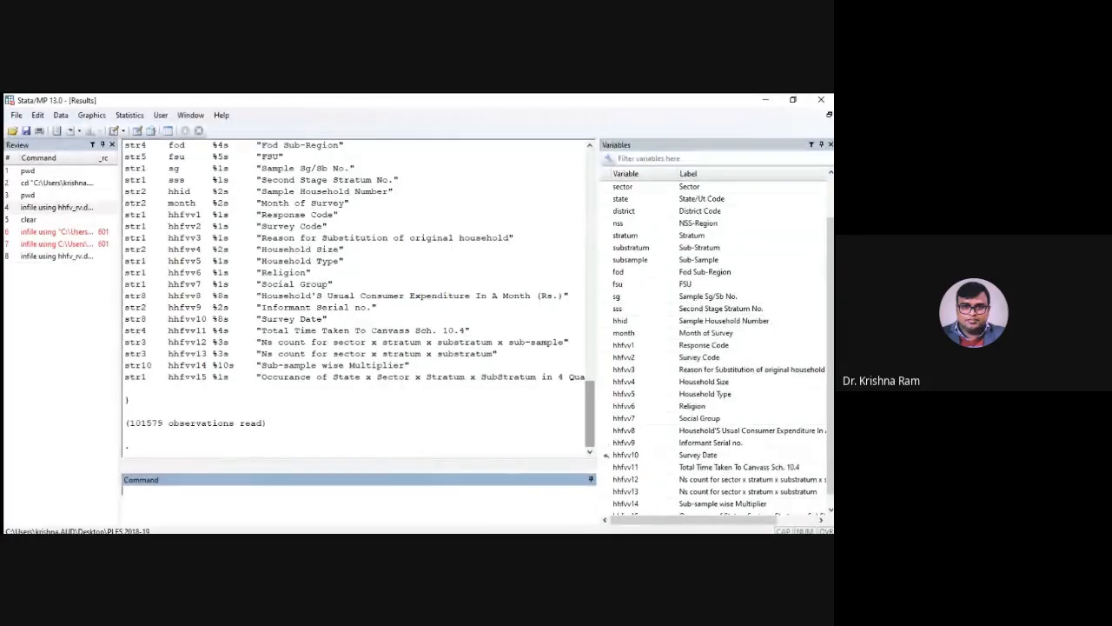
Review the variable list down to hhfvv15 and widen the results area to show its full label
left_click(650, 530)
scroll(678, 465, "down", 1)
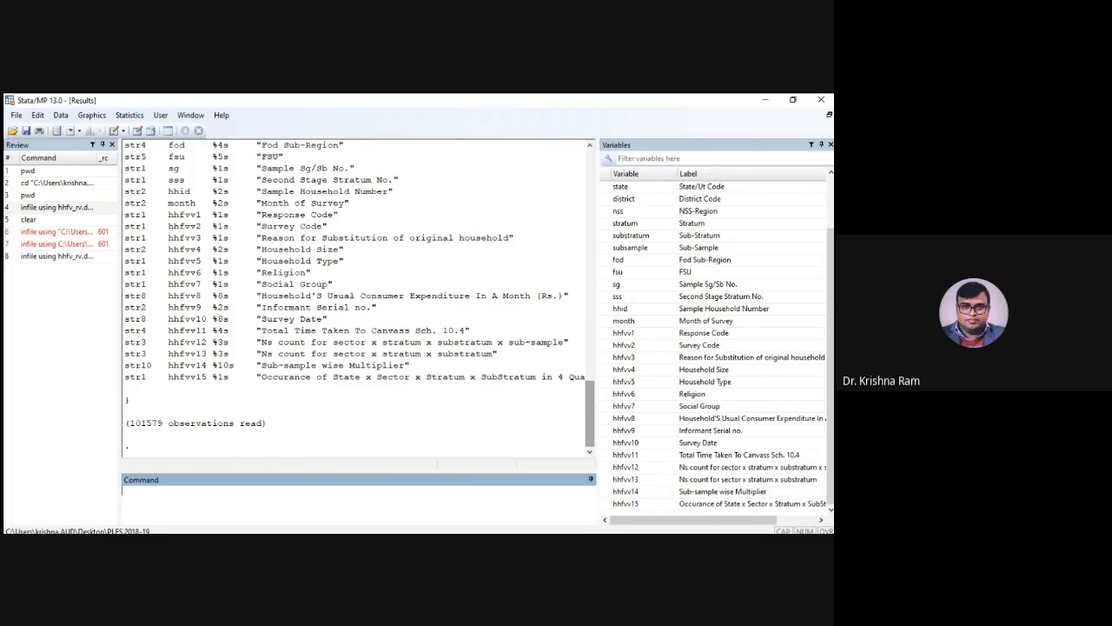
key("alt+Tab")
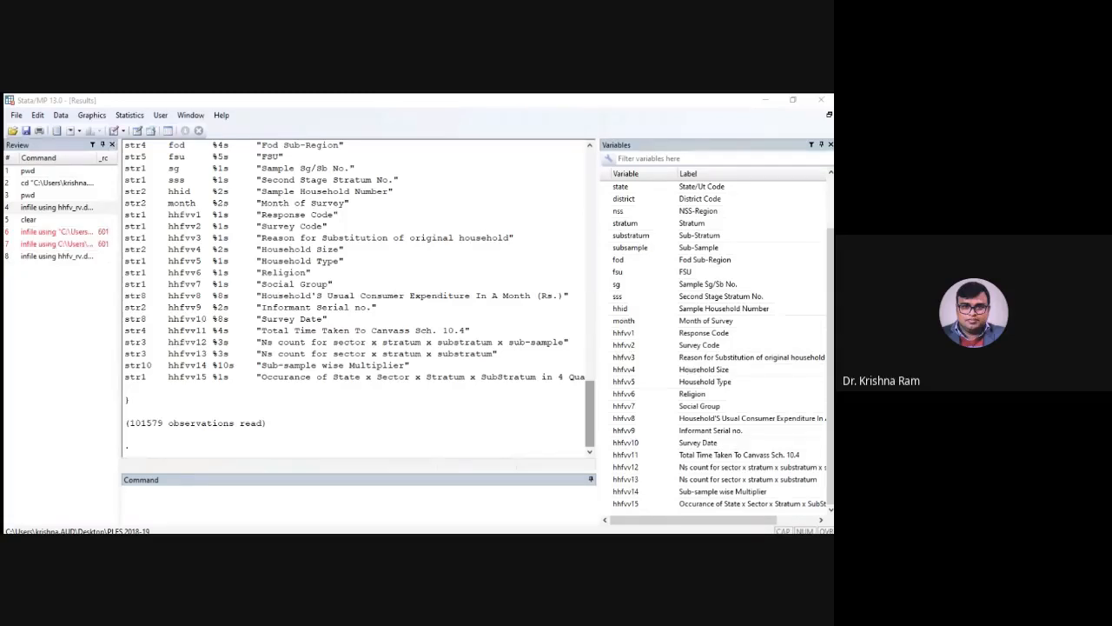
left_click(551, 521)
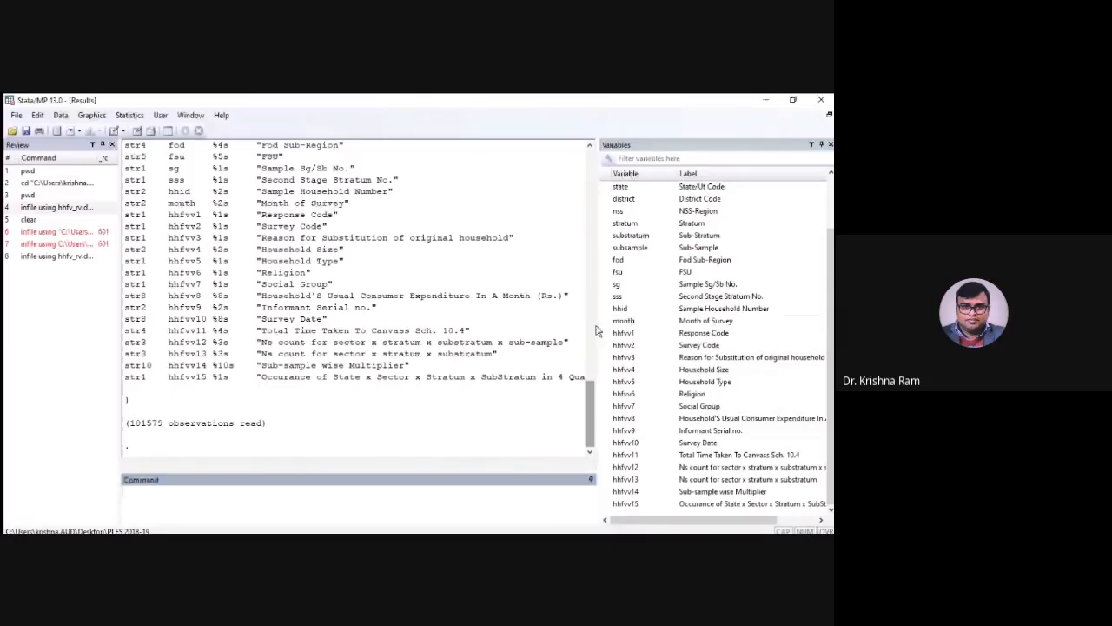
left_click_drag(597, 330, 624, 335)
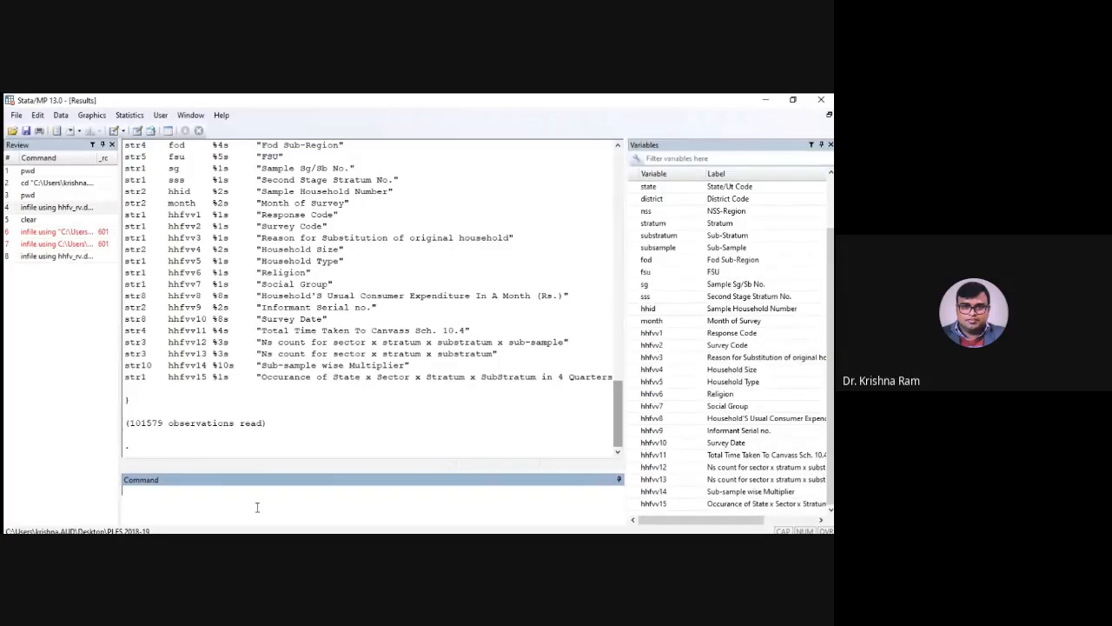
Begin an egen command that creates the variable uhid with the concat function
type("egen uhid=conc")
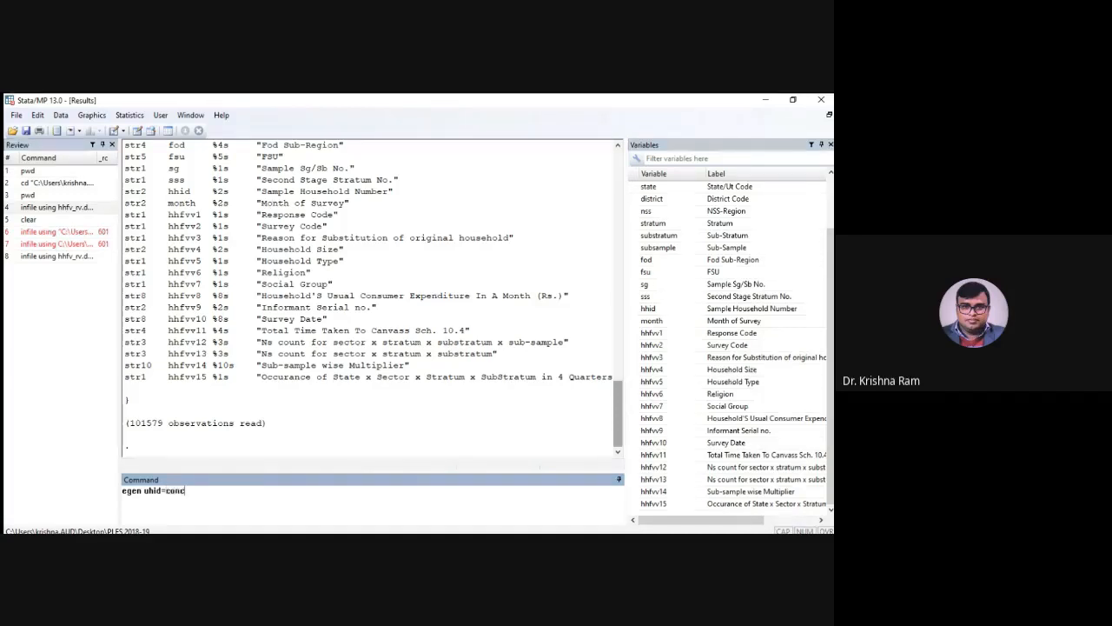
type("at(")
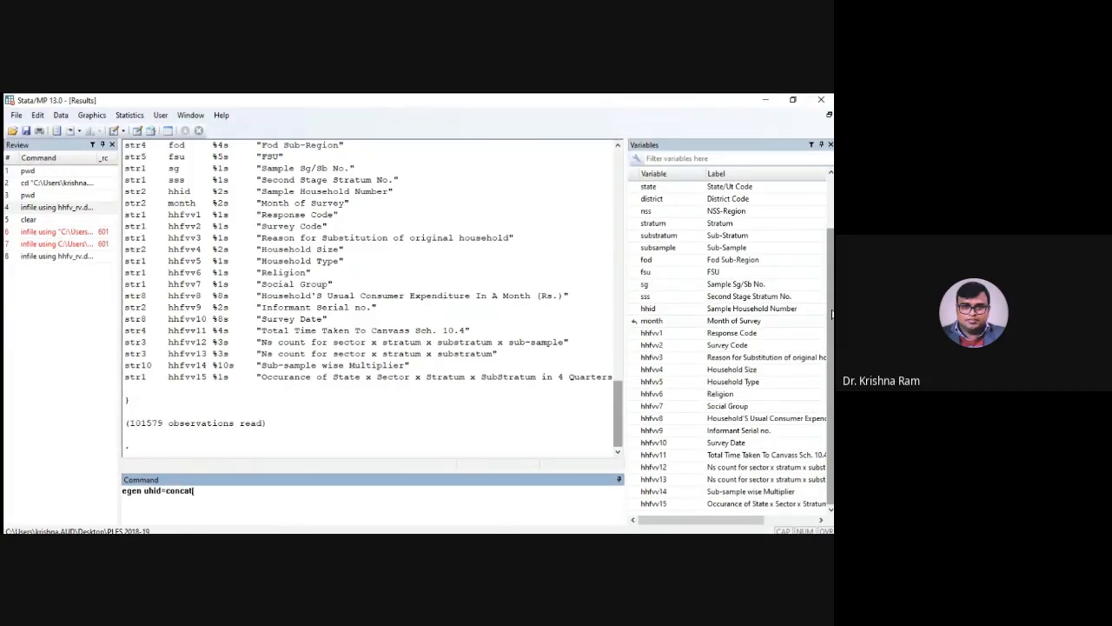
Build uhid by concatenating visit, quarter, fsu, sg, sss and hhid, run the command, and inspect uhid with codebook
left_click_drag(832, 315, 680, 224)
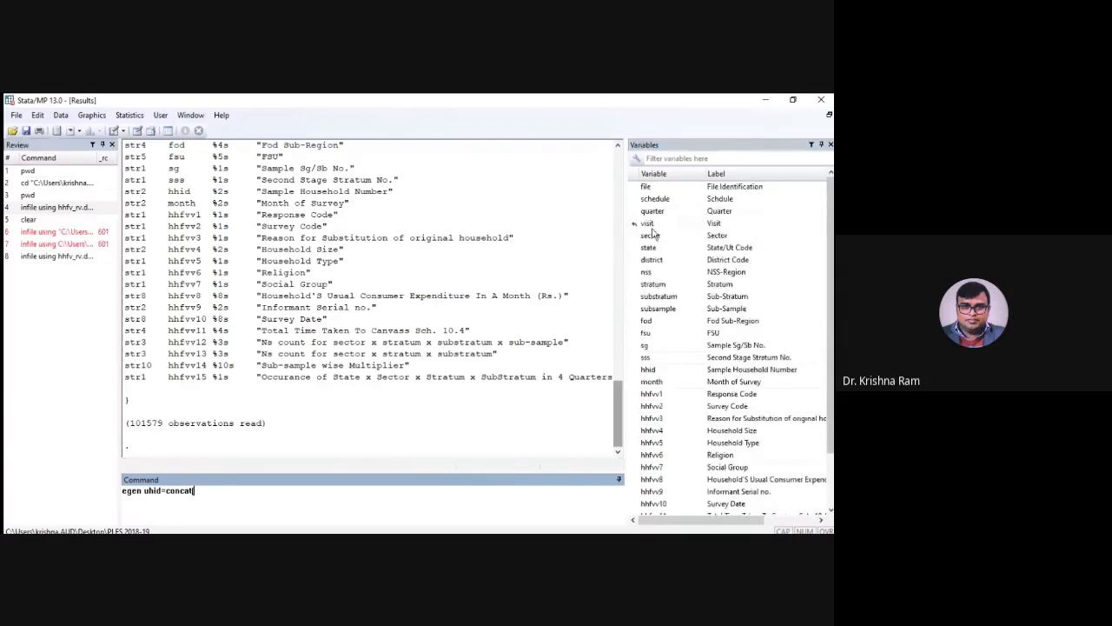
left_click(652, 227)
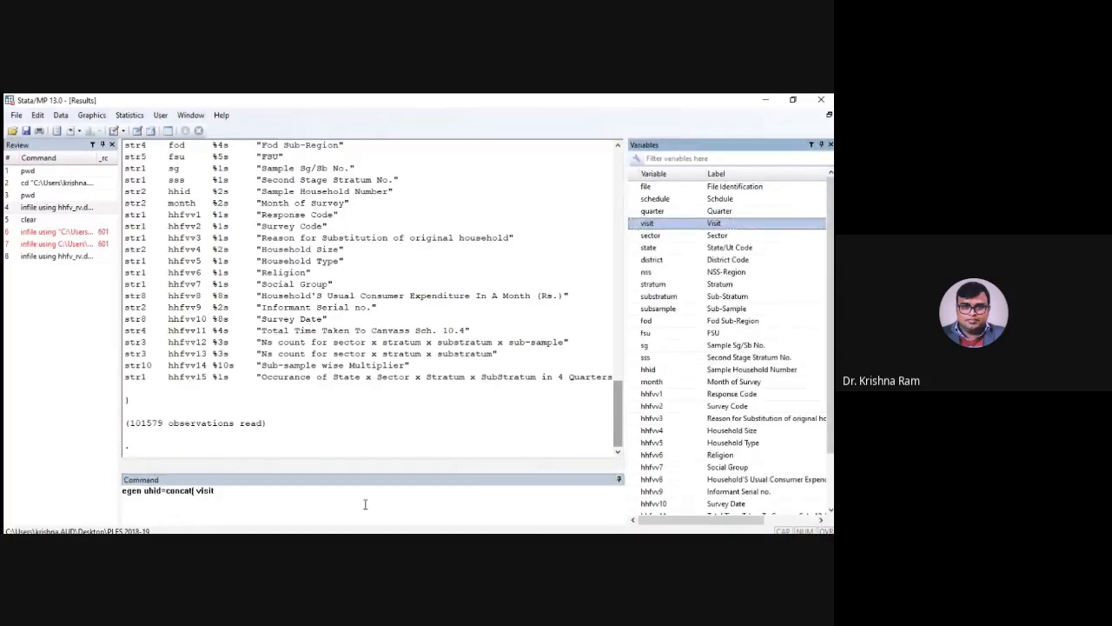
left_click(365, 504)
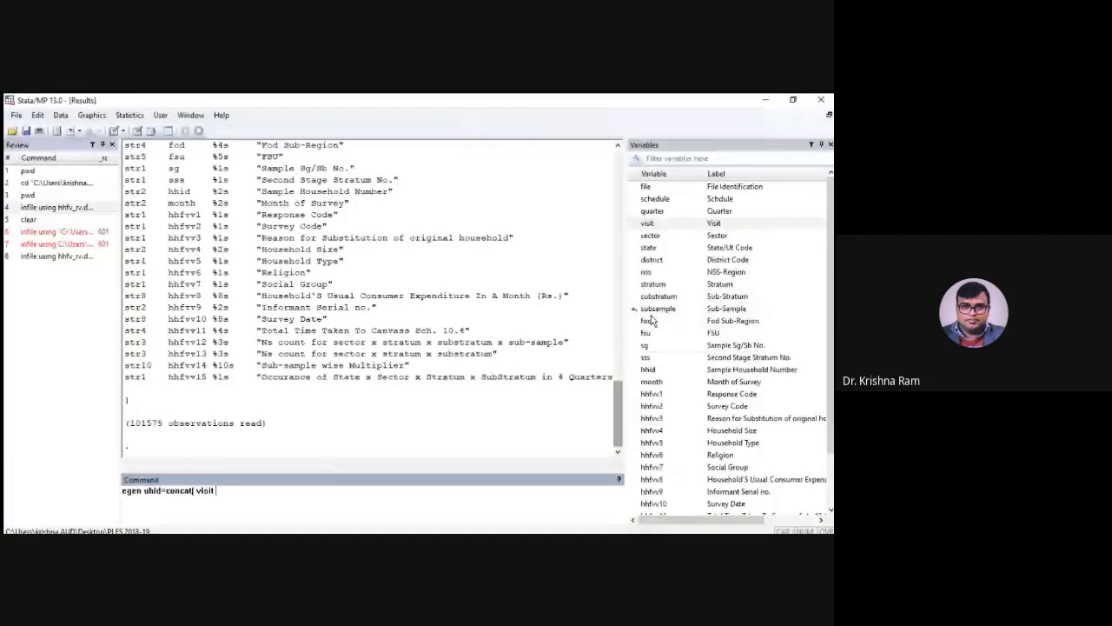
left_click(652, 211)
left_click(391, 505)
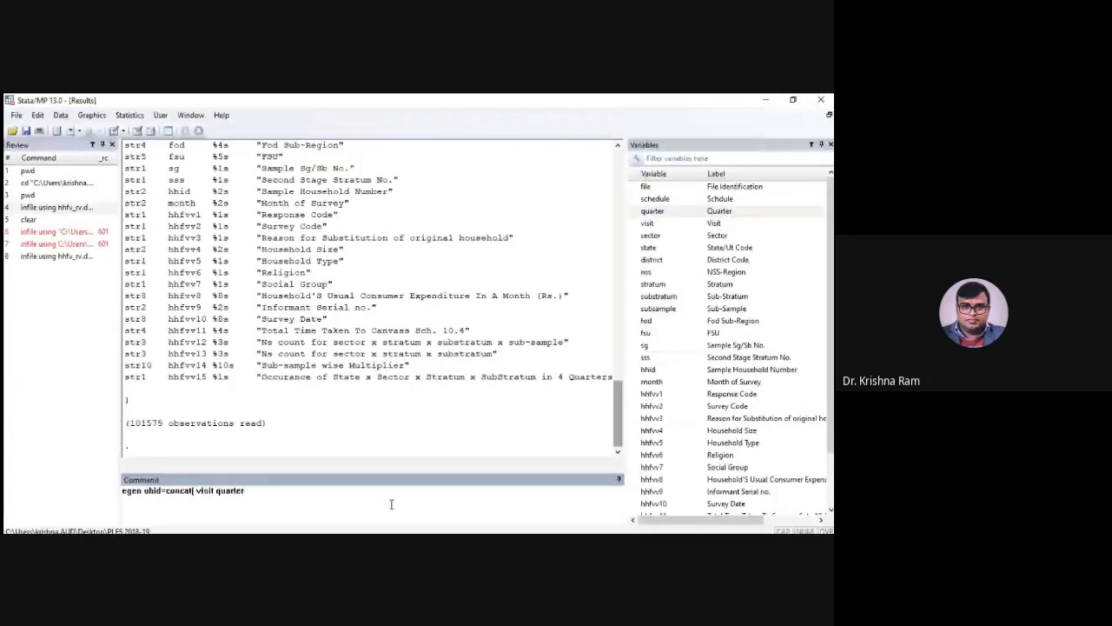
left_click(646, 333)
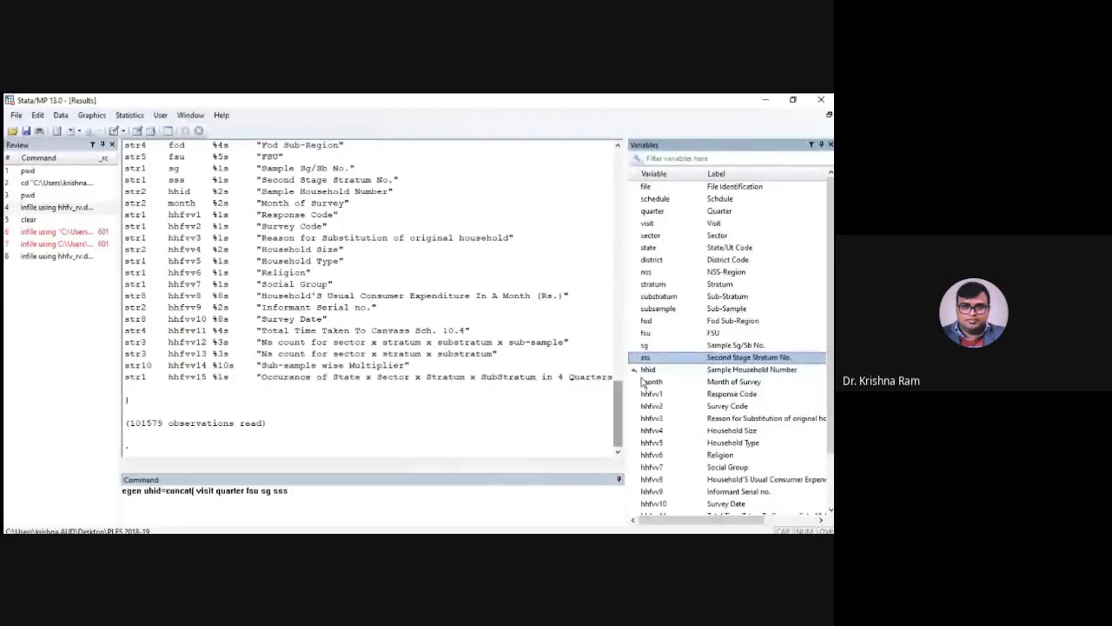
double_click(647, 370)
type(")")
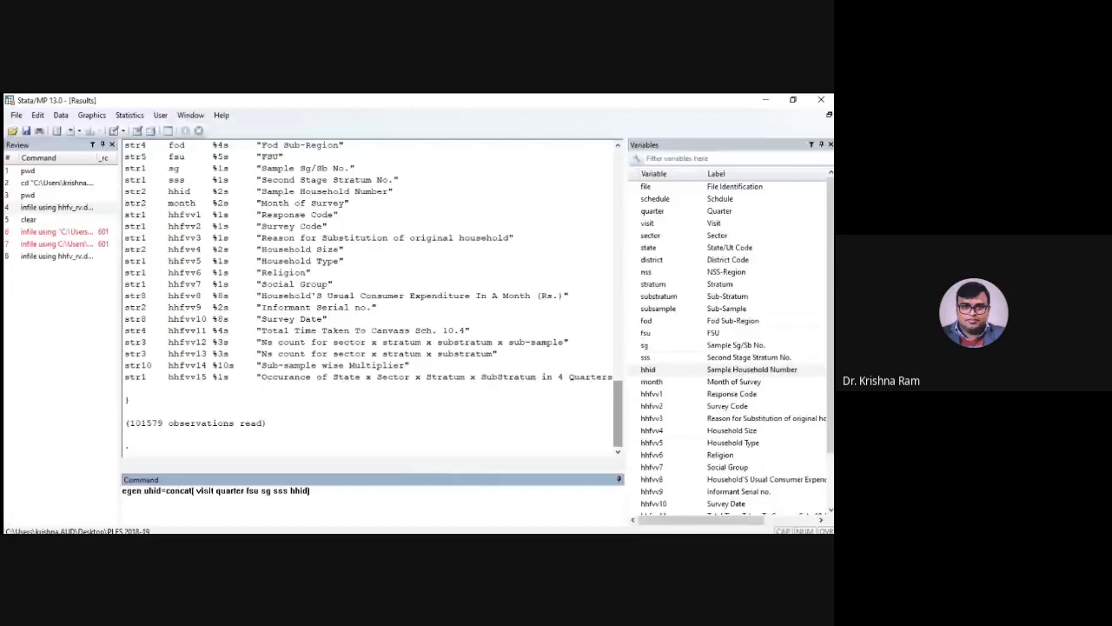
key("Return")
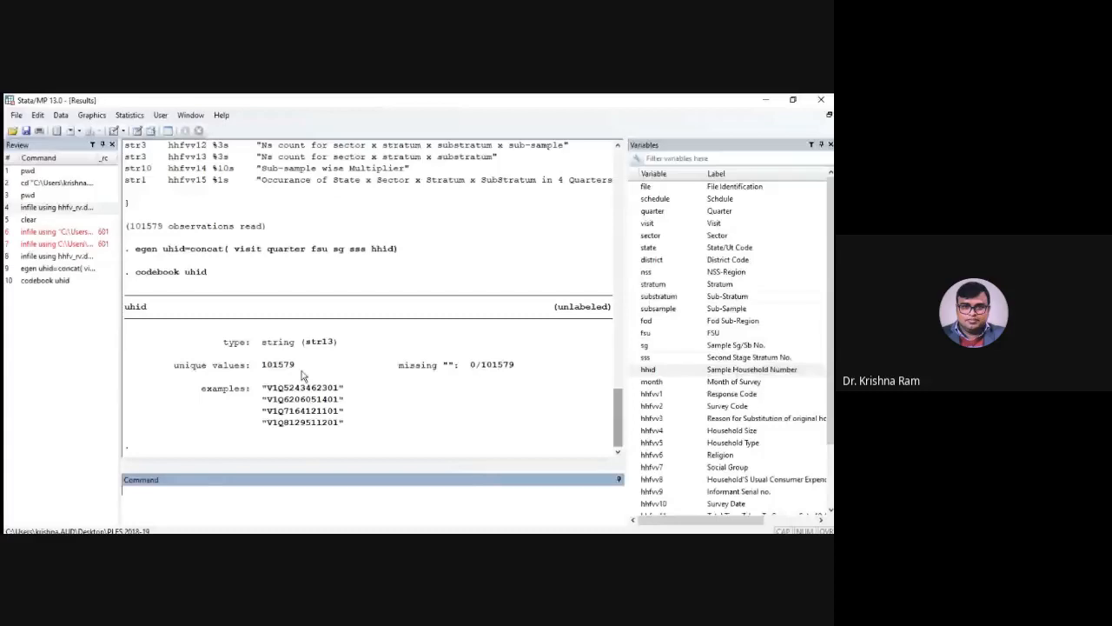
Count the observations in the dataset and browse the values of uhid
type("count")
key("Return")
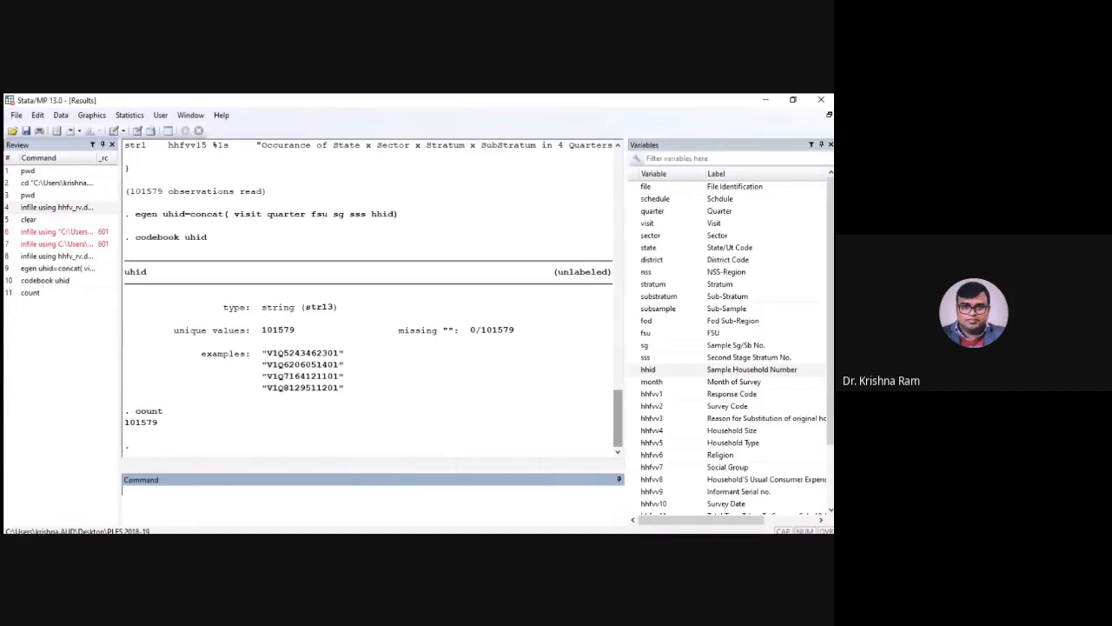
key("Page_Up")
key("Page_Up")
key("Page_Up")
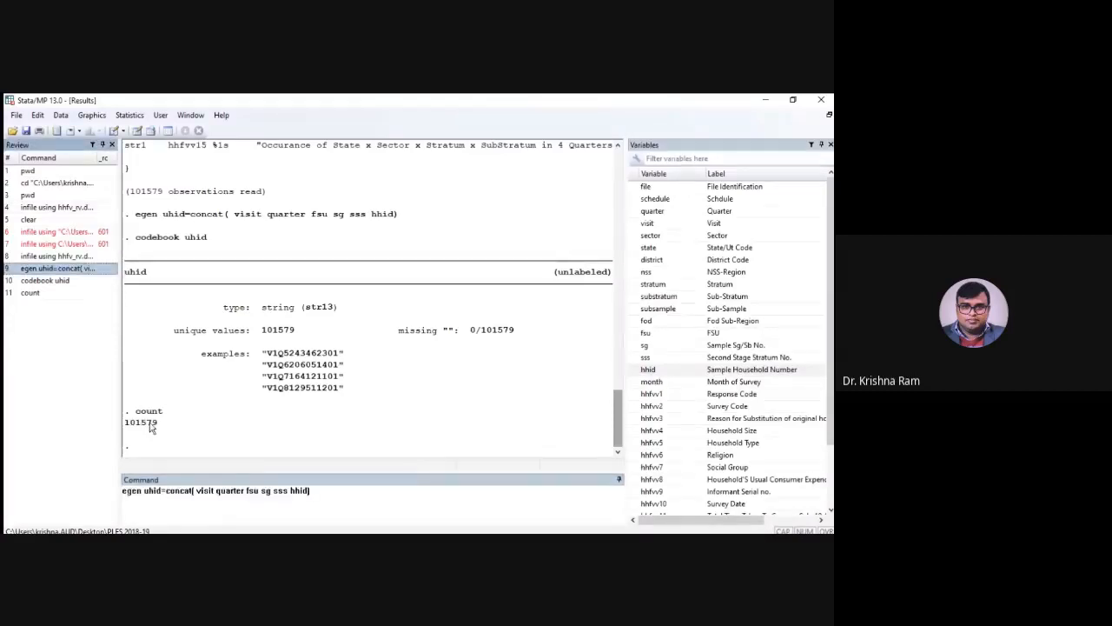
left_click_drag(314, 492, 228, 492)
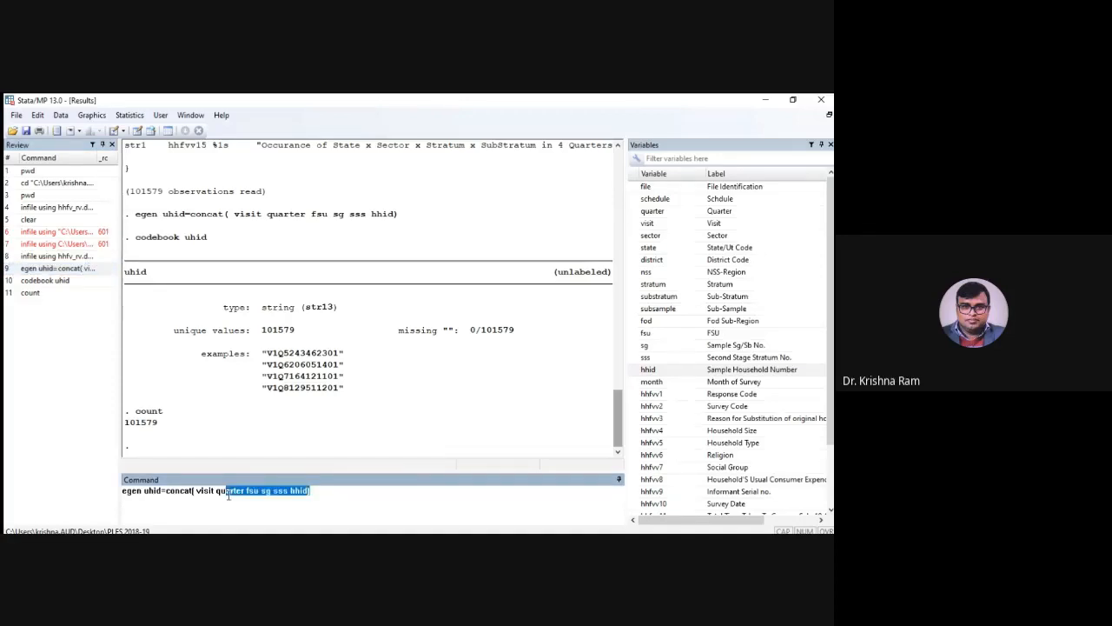
left_click_drag(229, 493, 120, 492)
type("br")
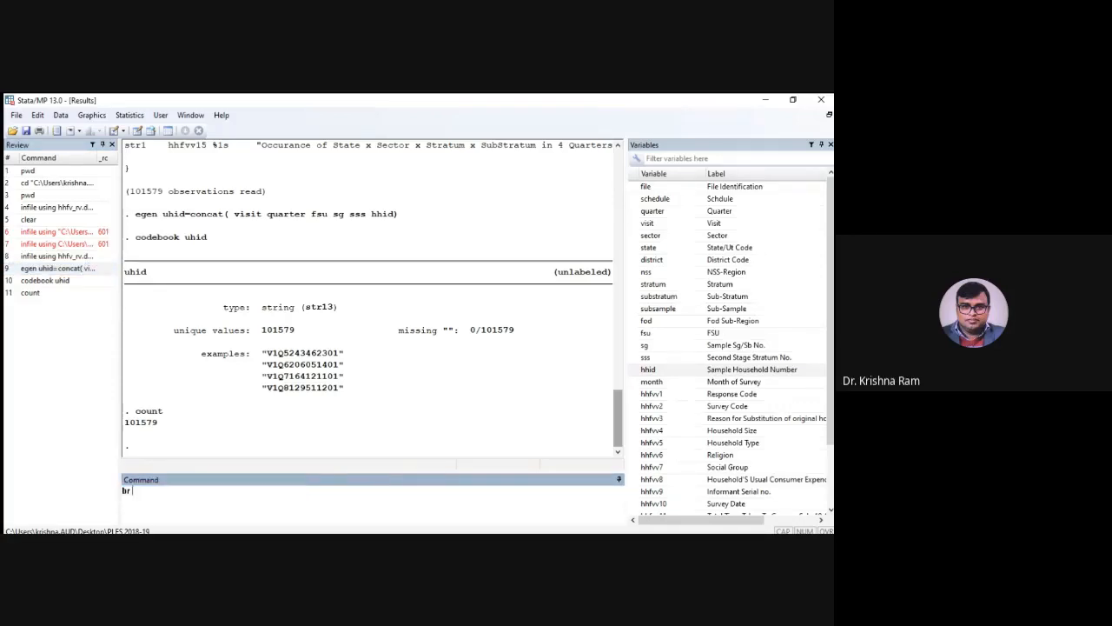
type(" uhid")
key("Return")
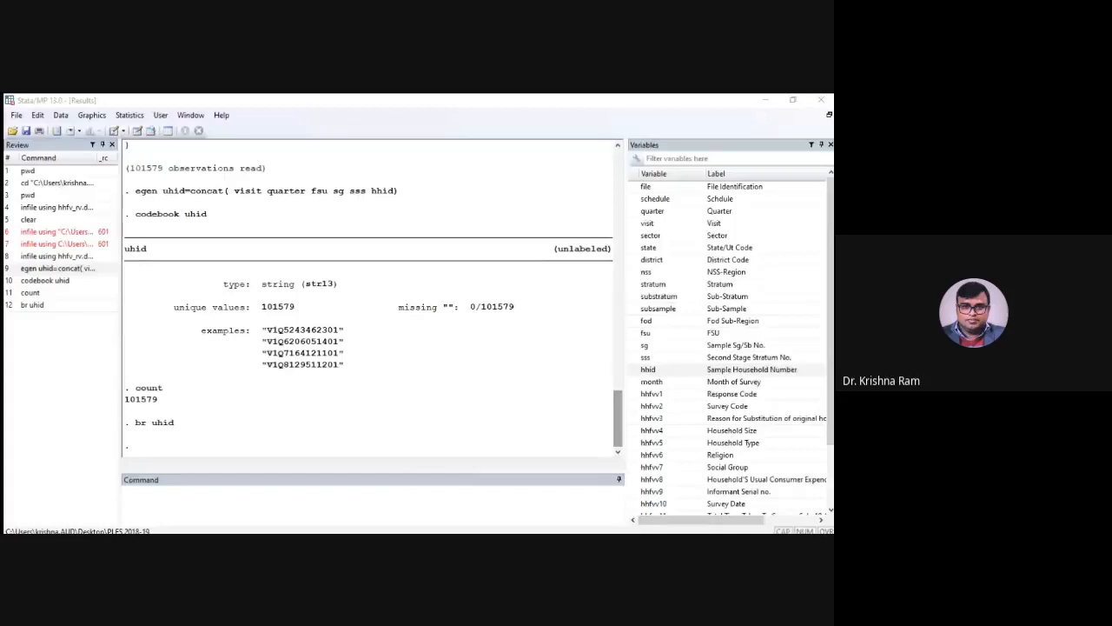
Reuse the earlier egen command to create uhid1 by concatenating only fsu, sg, sss and hhid
left_click(255, 489)
key("Page_Up")
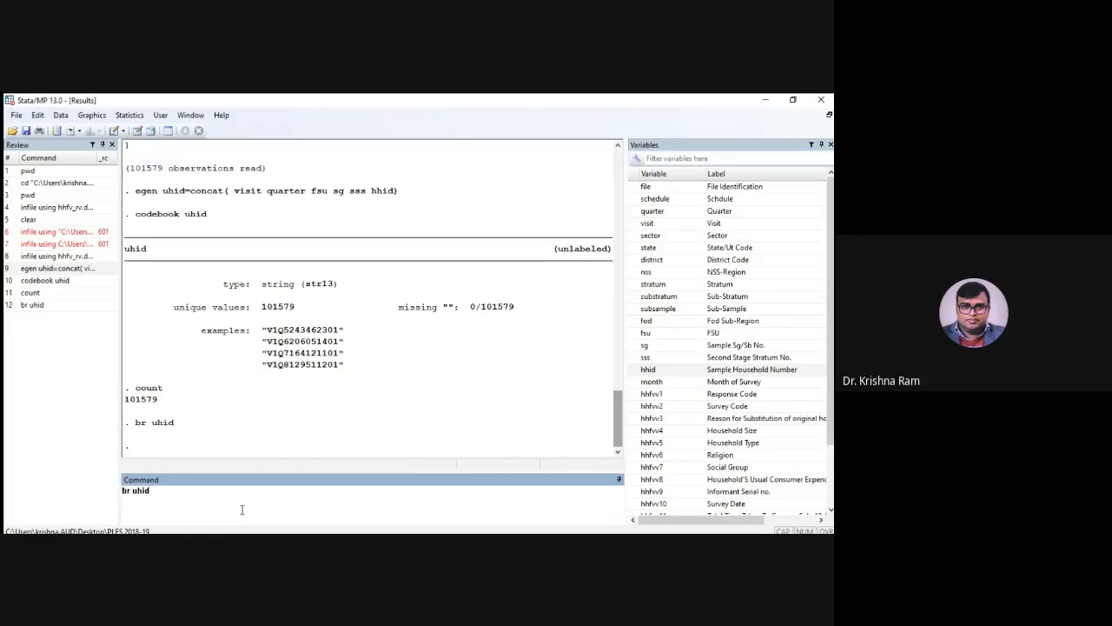
key("Page_Up")
key("Page_Up")
key("Page_Up")
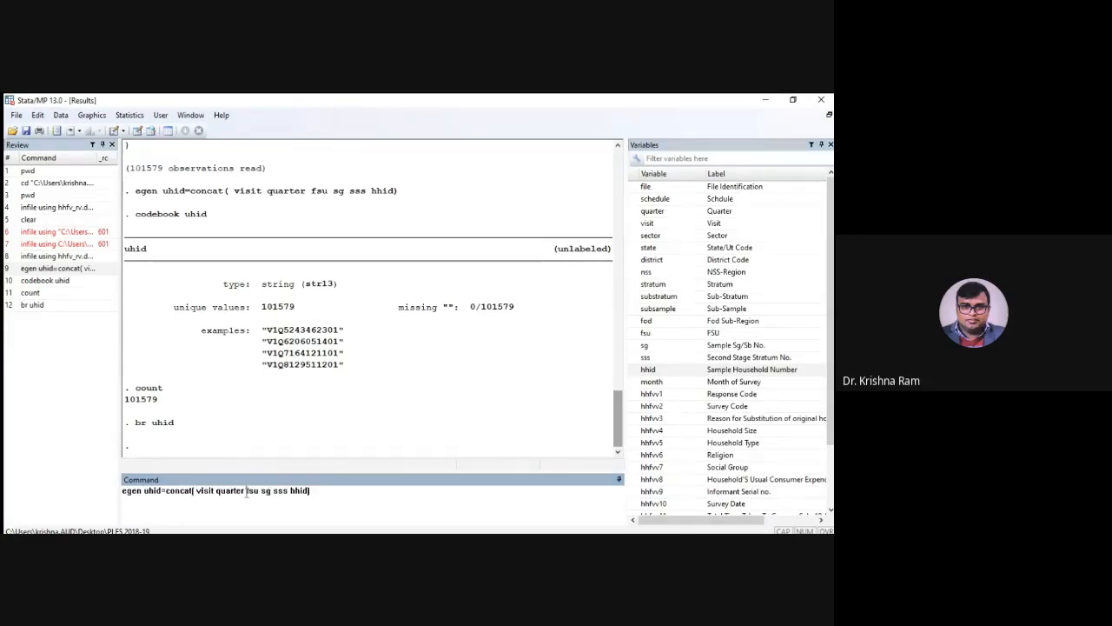
left_click(246, 491)
key("ctrl+BackSpace")
key("ctrl+BackSpace")
key("BackSpace")
key("Return")
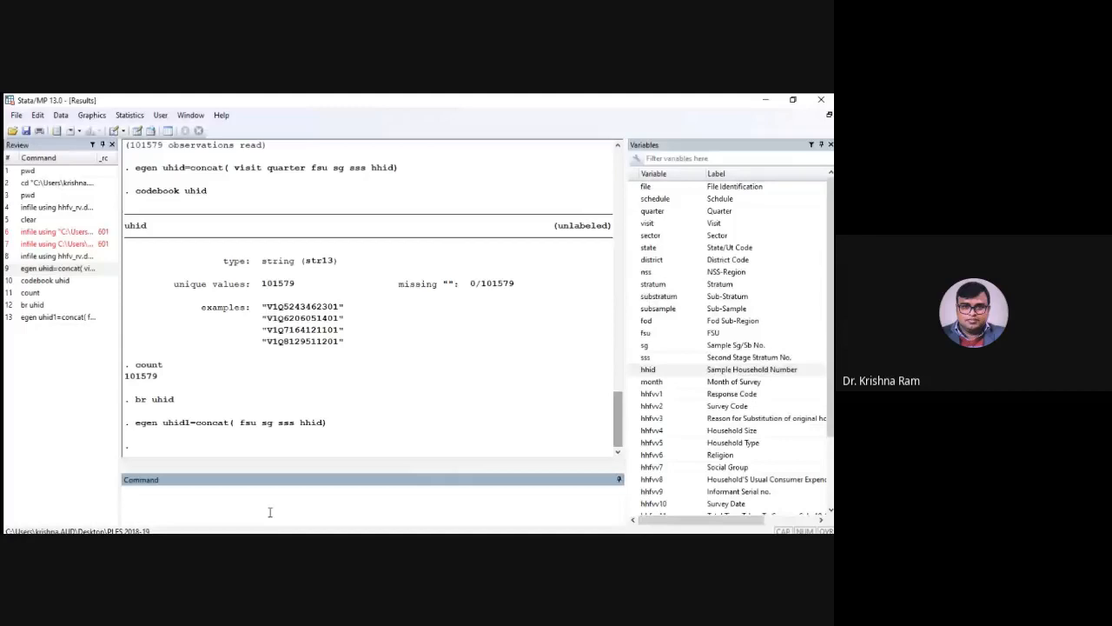
Inspect the unique and missing values of uhid1 with codebook
type("codebook uhid1")
key("Return")
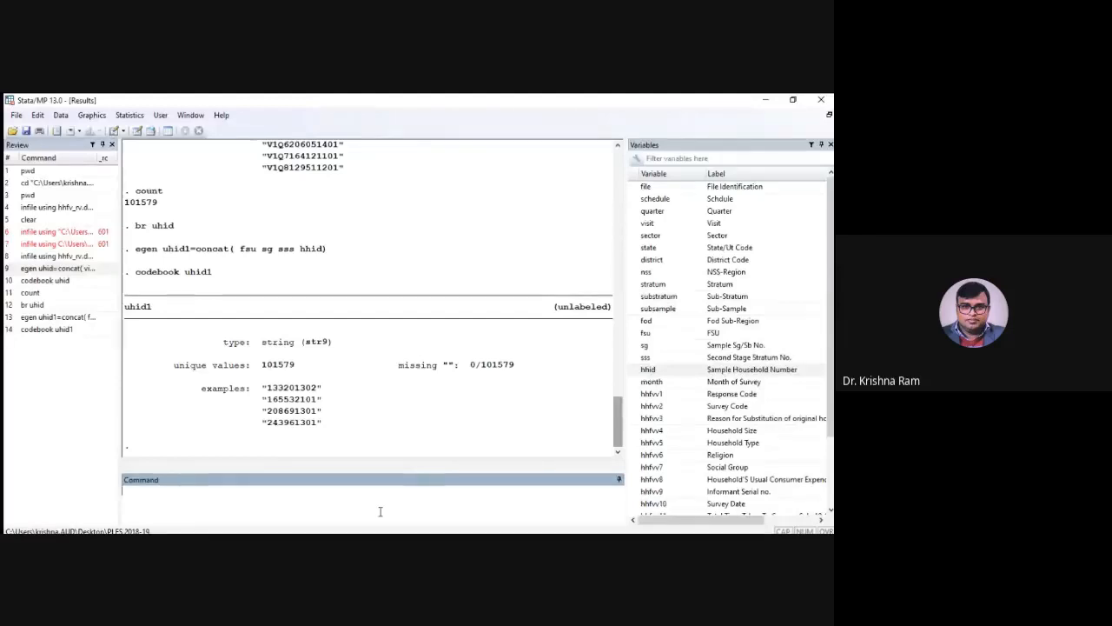
type("gen weight=")
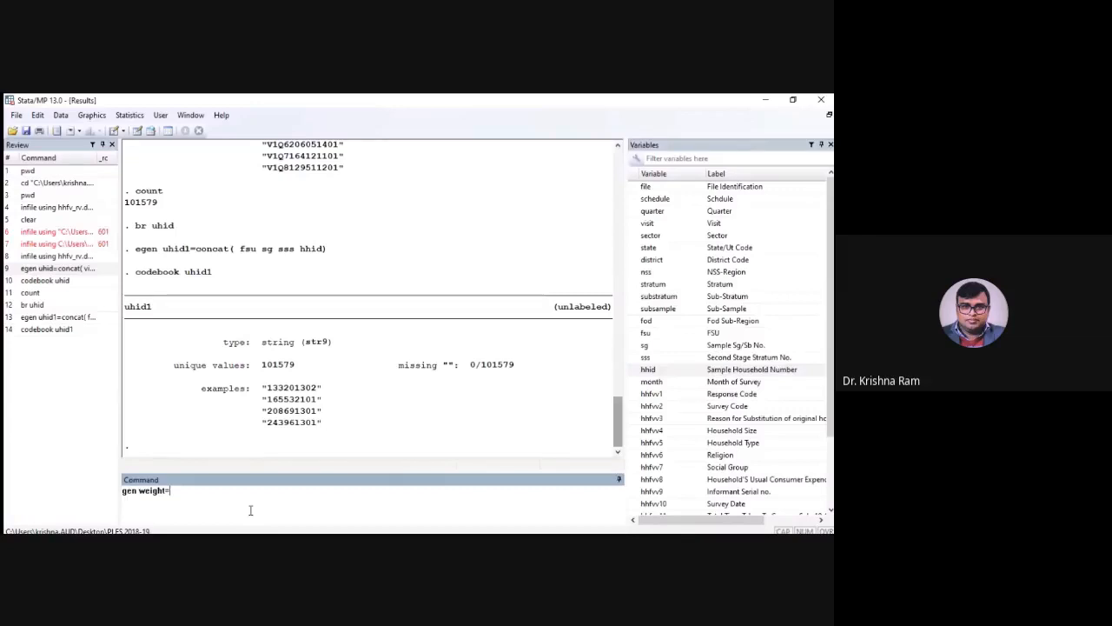
scroll(728, 348, "down", 3)
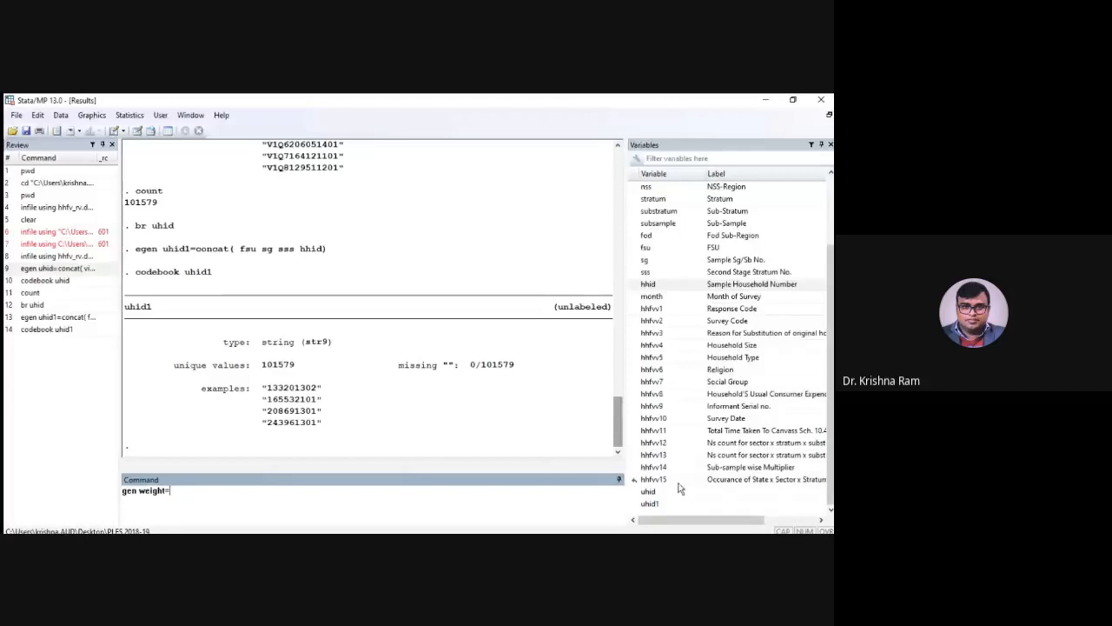
key("alt+Tab")
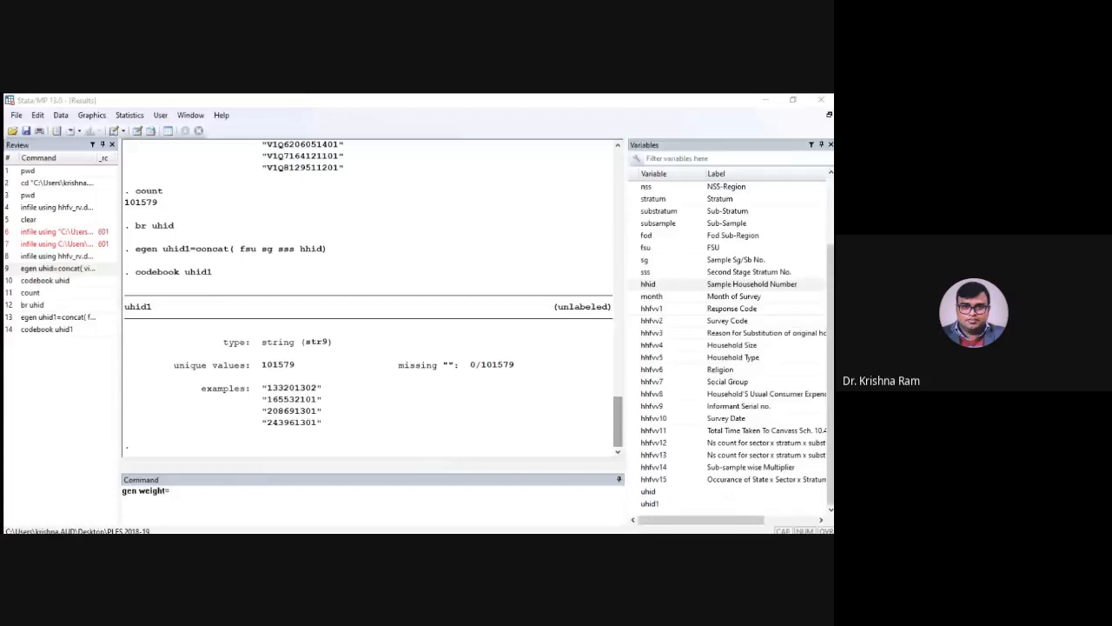
key("alt+Tab")
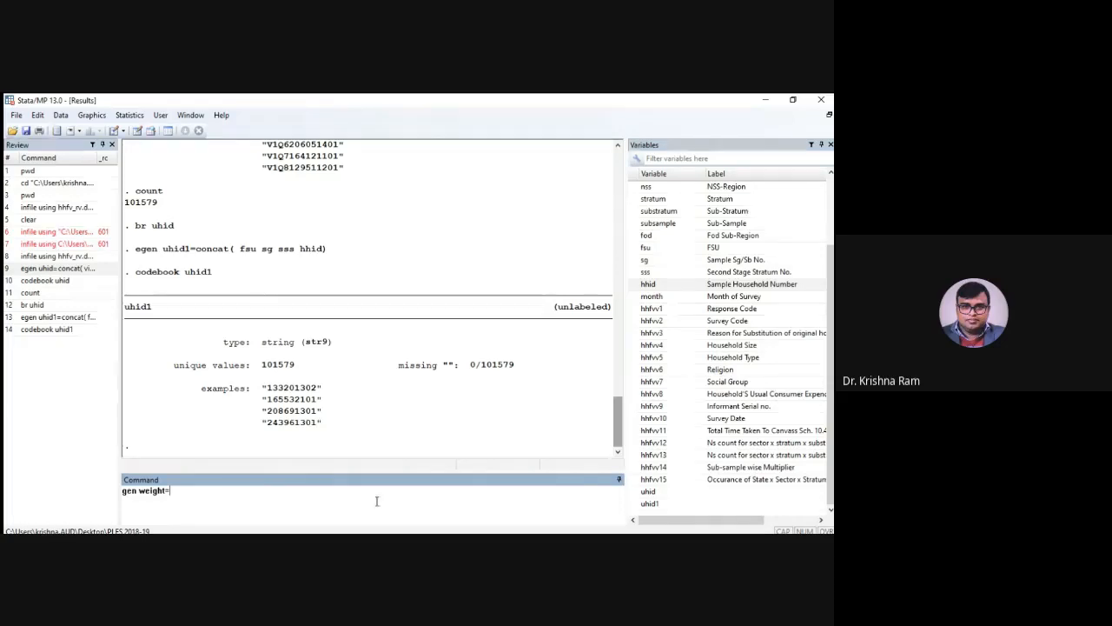
key("Escape")
Try to rename the sub-sample Ns count variable hhfvv12 to nss
type("rename")
left_click(653, 443)
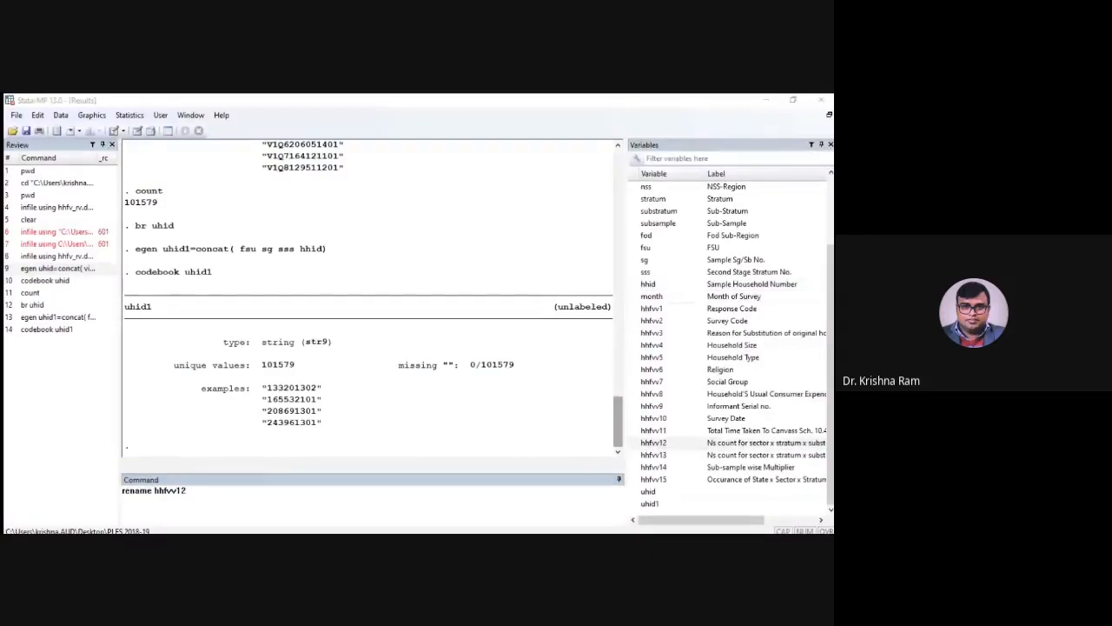
left_click(377, 514)
type("n")
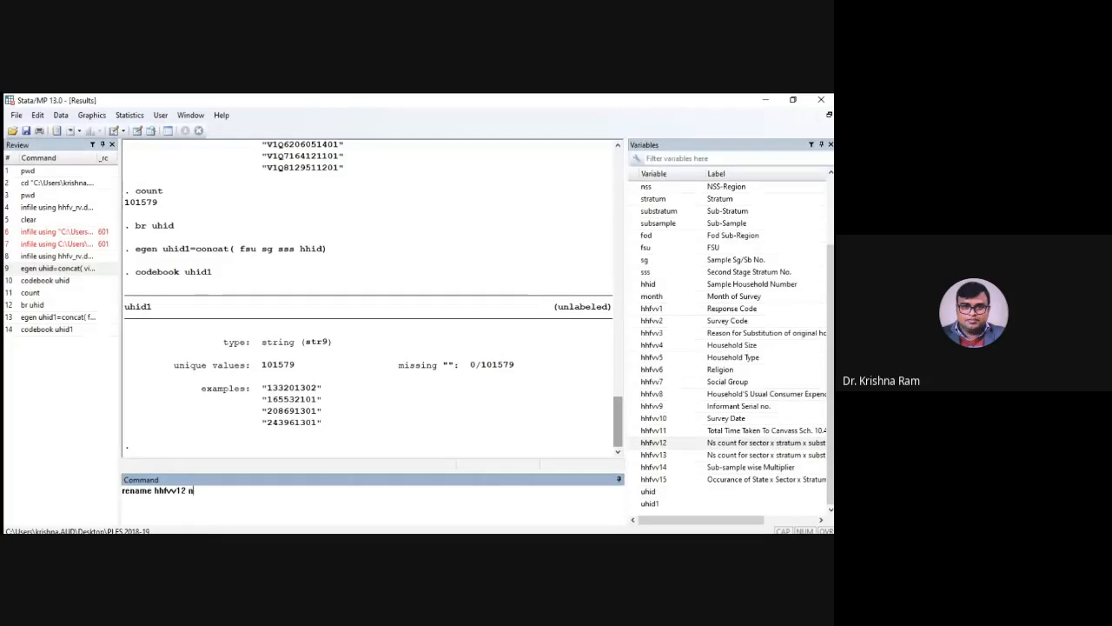
type("ss")
key("Return")
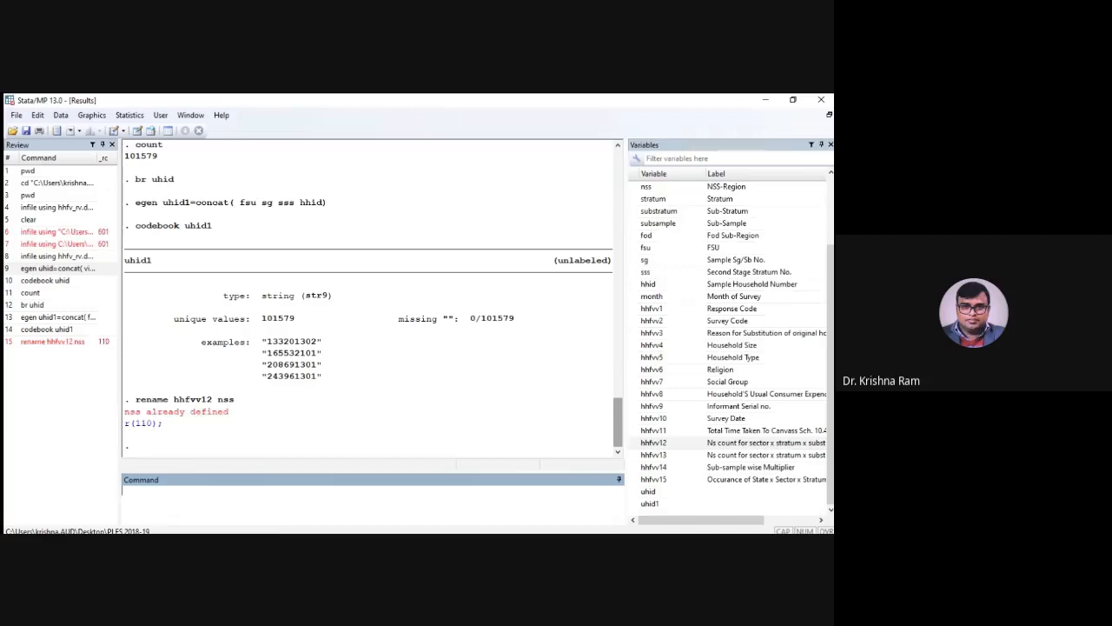
Filter the variable list by nss to find the existing variable with that name
scroll(745, 441, "up", 3)
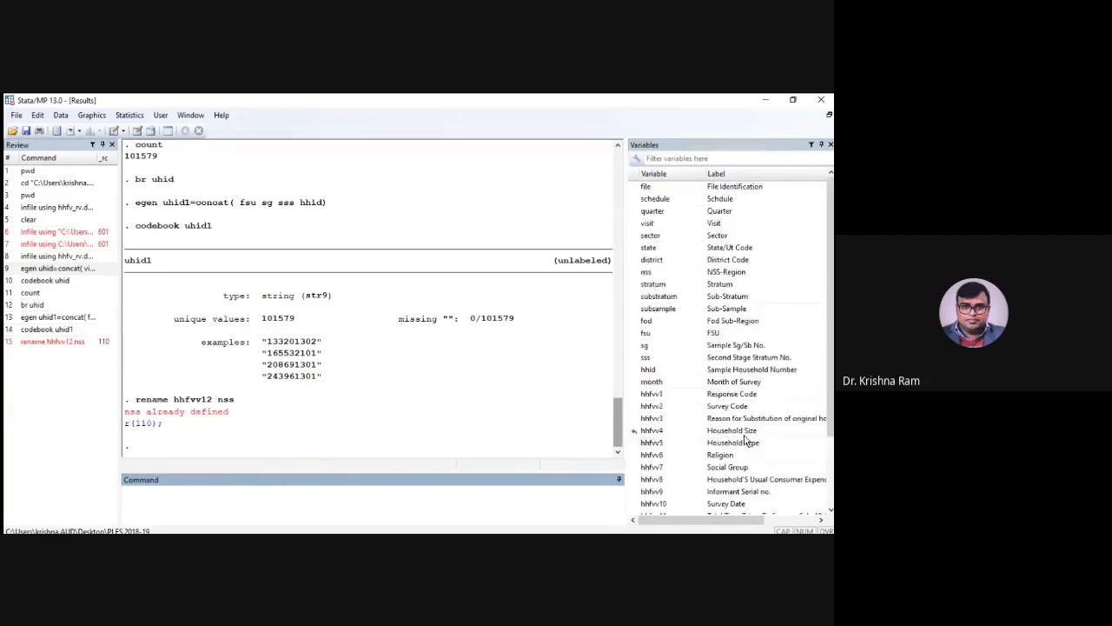
left_click(678, 158)
type("nss")
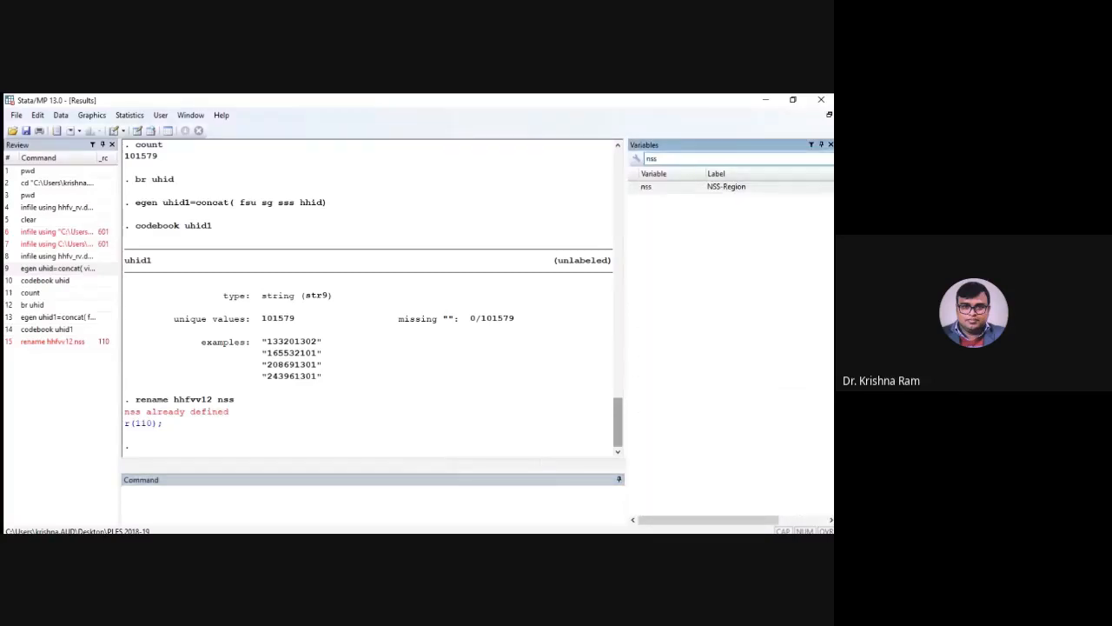
Rename the NSS-Region variable nss to nssr
left_click(253, 498)
type("renam")
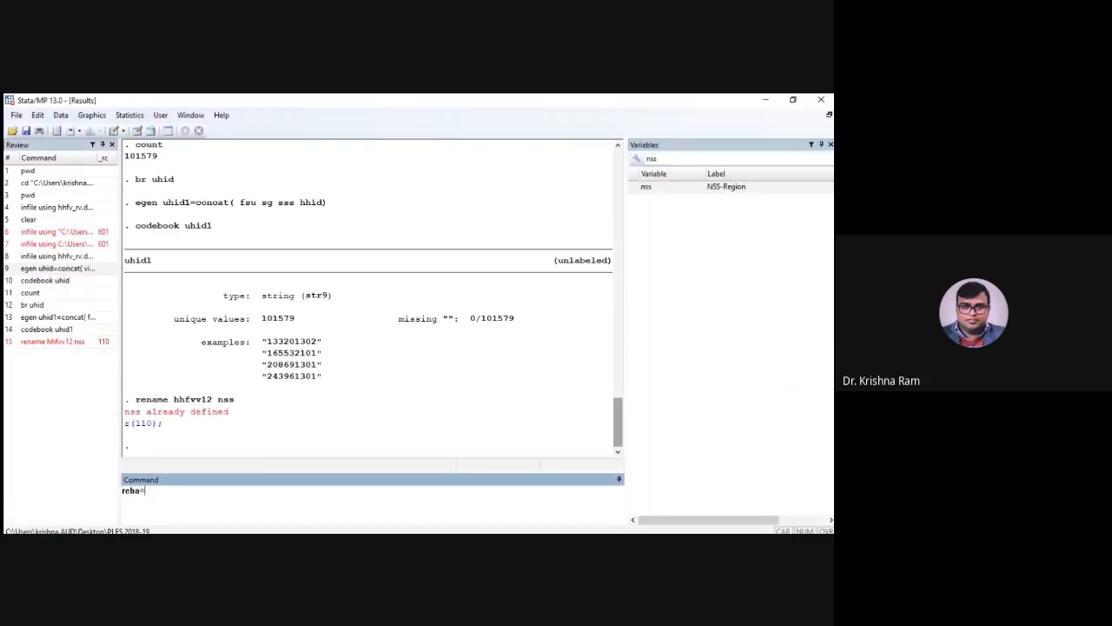
key("BackSpace")
key("BackSpace")
type("name")
left_click(645, 198)
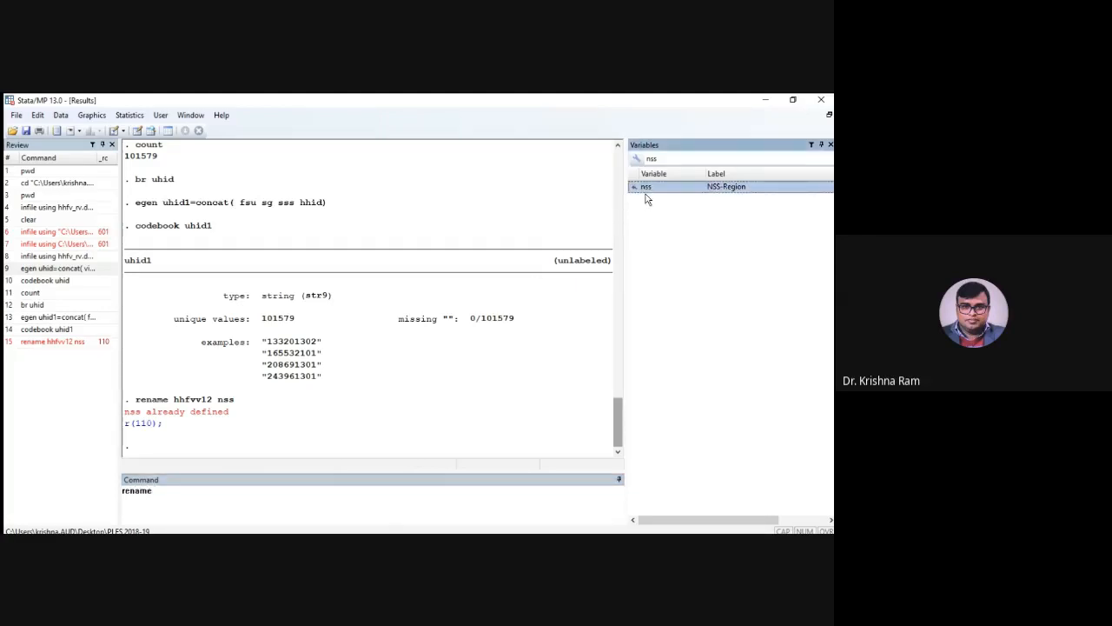
double_click(647, 198)
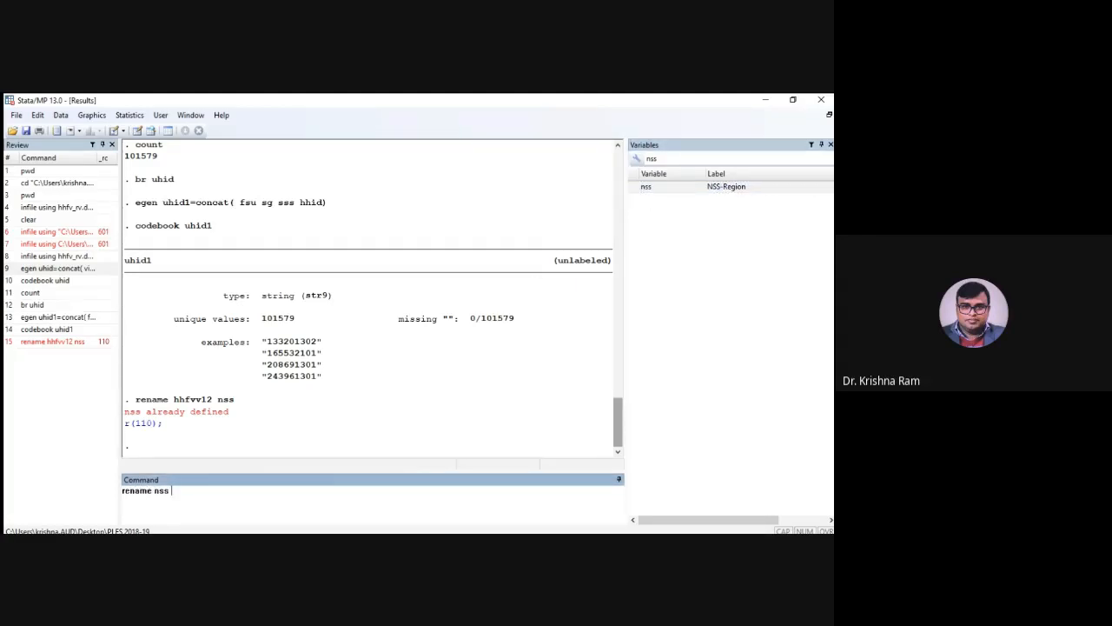
type("nssr")
key("Return")
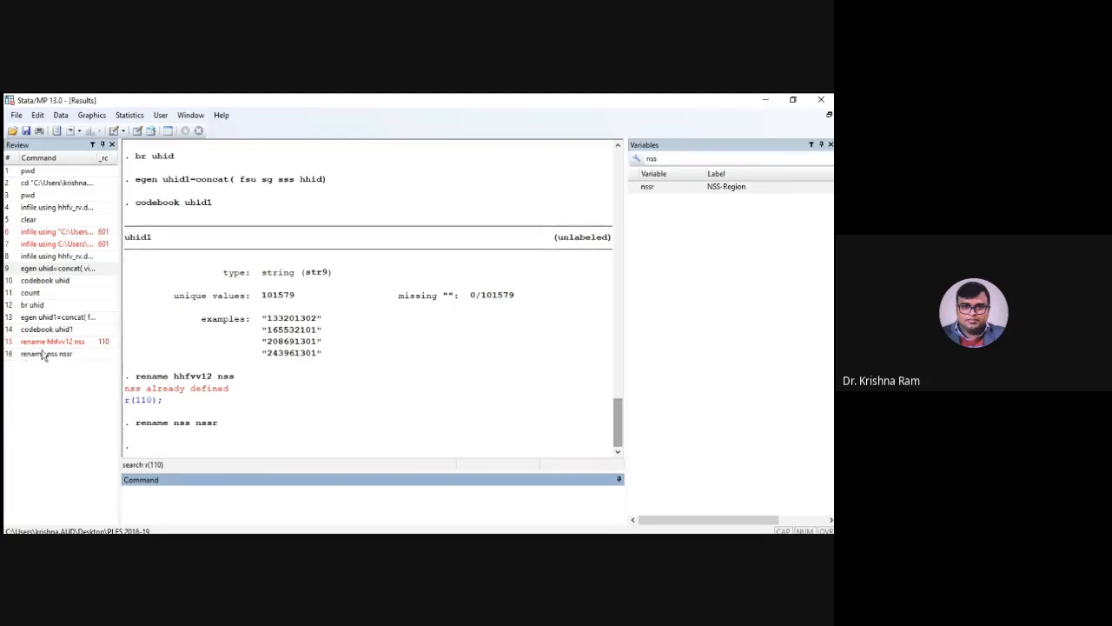
Rename the sub-sample Ns count variable hhfvv12 to nss and clear the filter on the variable list
left_click(43, 343)
key("Return")
left_click(690, 161)
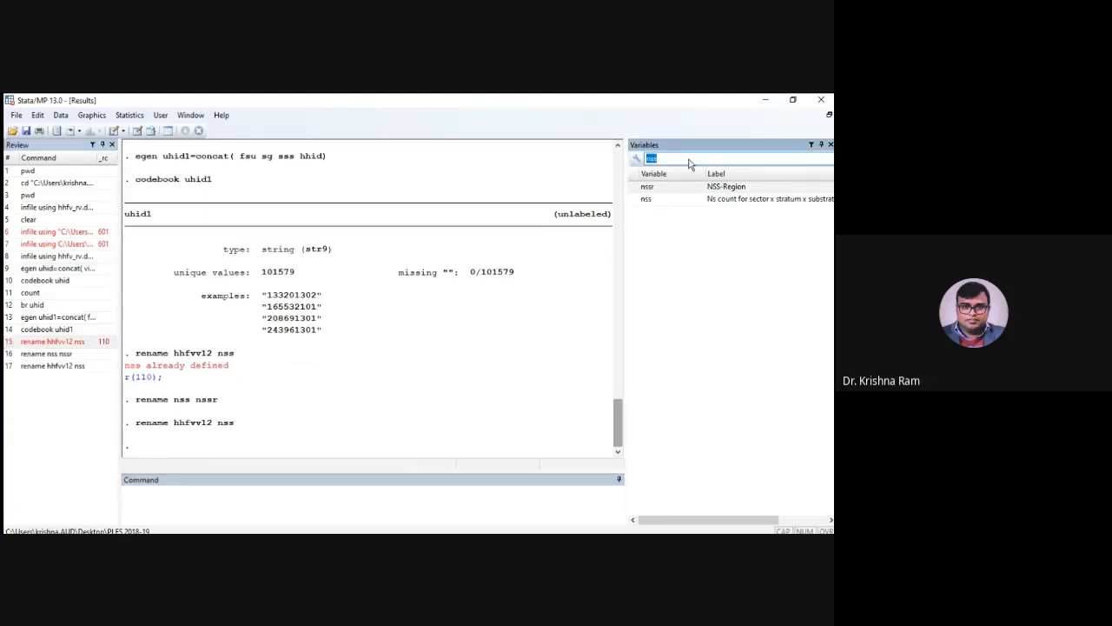
key("BackSpace")
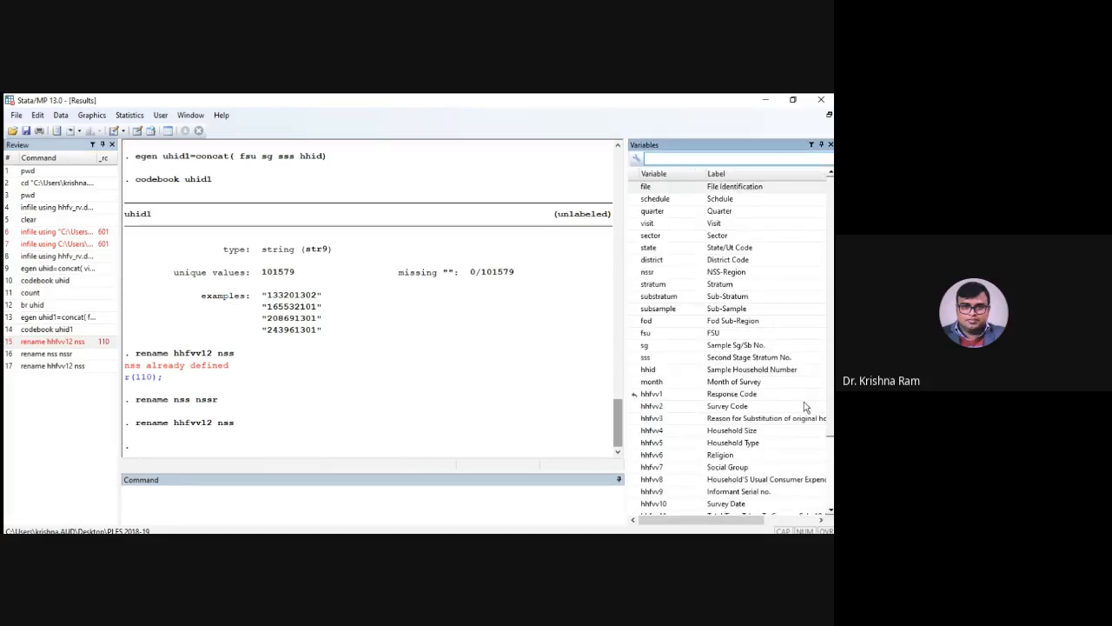
scroll(805, 407, "down", 3)
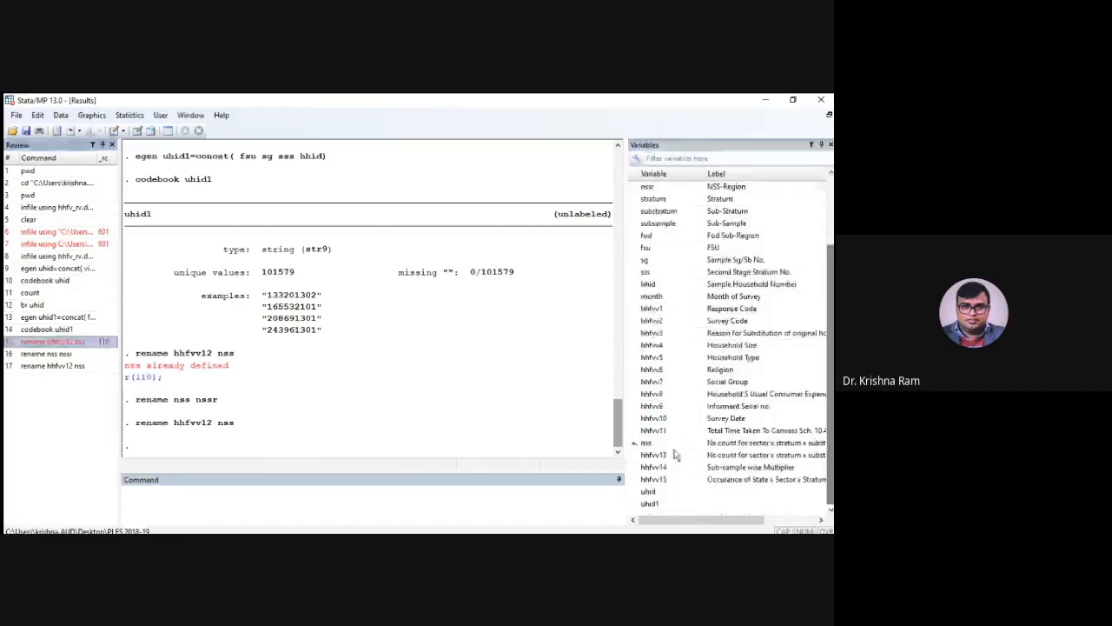
Rename the second Ns count variable hhfvv13 to nsc
left_click(444, 502)
type("rename")
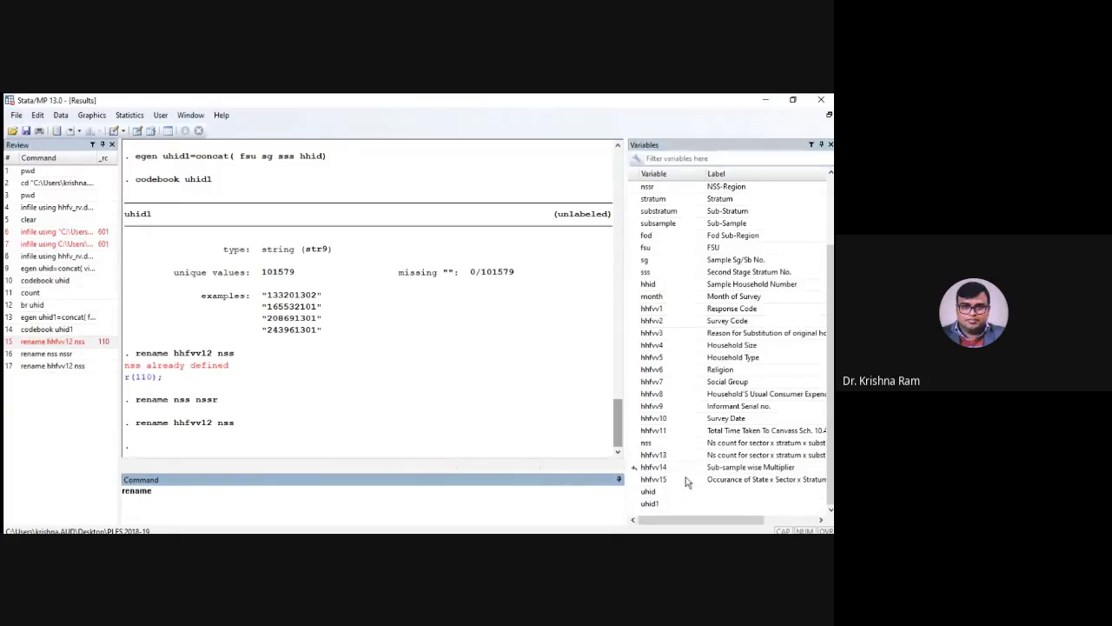
left_click(666, 454)
type("nsc")
key("Return")
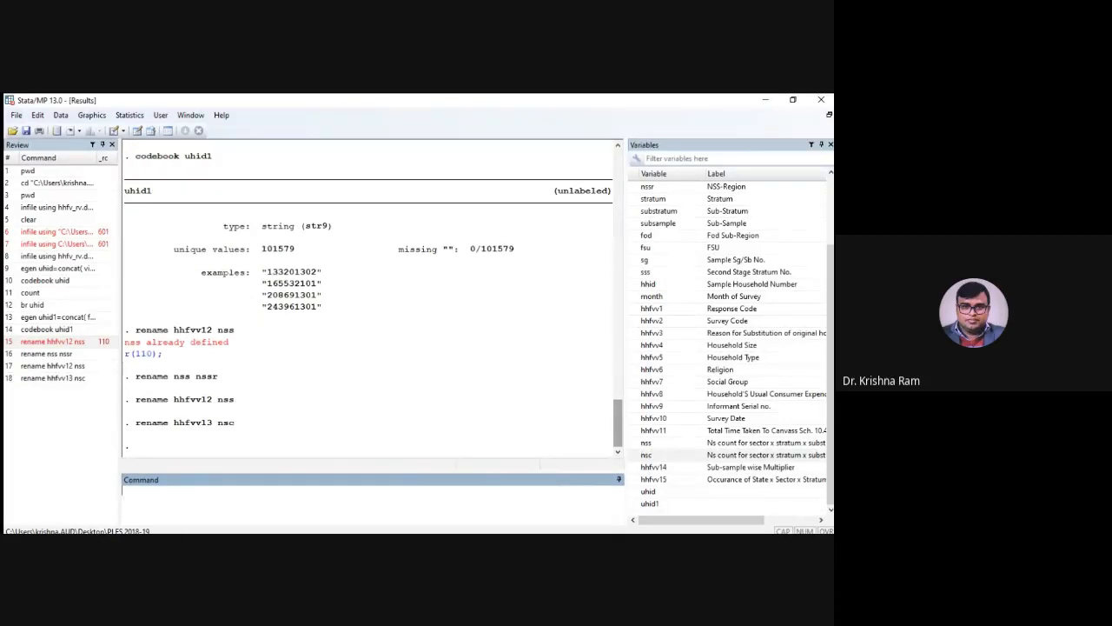
Rename the Sub-sample wise Multiplier variable hhfvv14 to mlt
type("rename")
left_click(653, 466)
type("mlt")
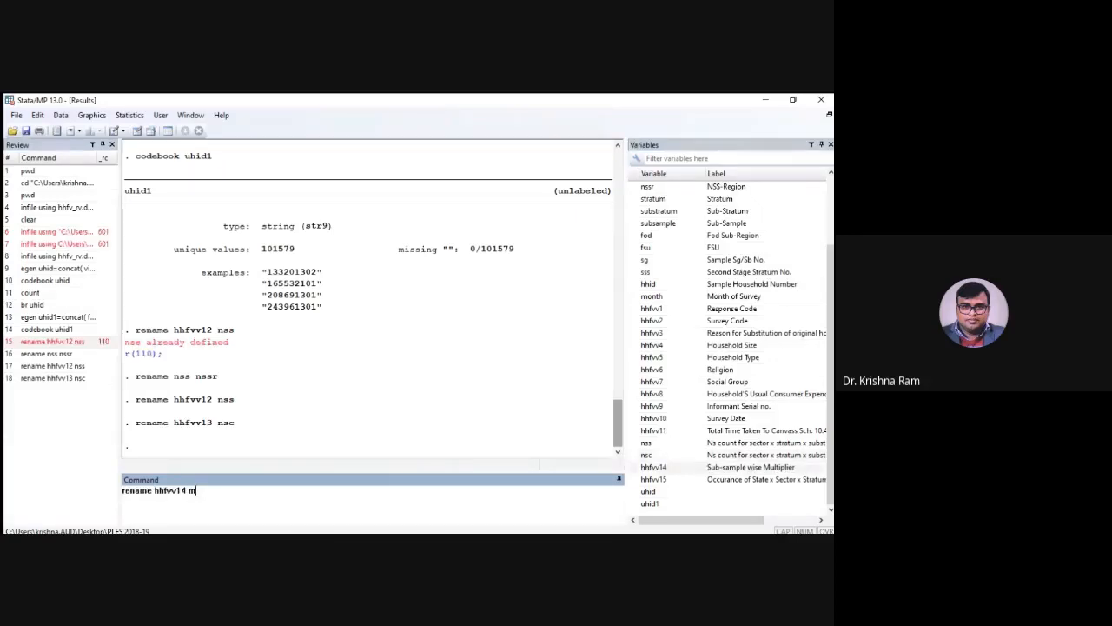
key("Return")
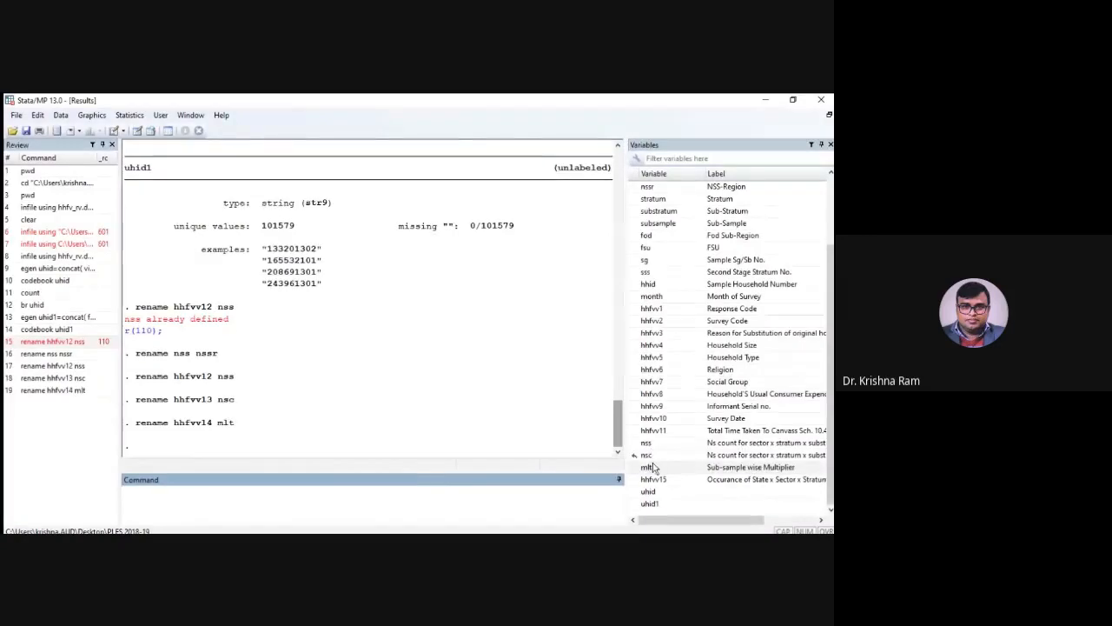
Try to generate the variable weight as mlt/100 for observations where nss equals nsc
type("gen e")
key("BackSpace")
type("wei")
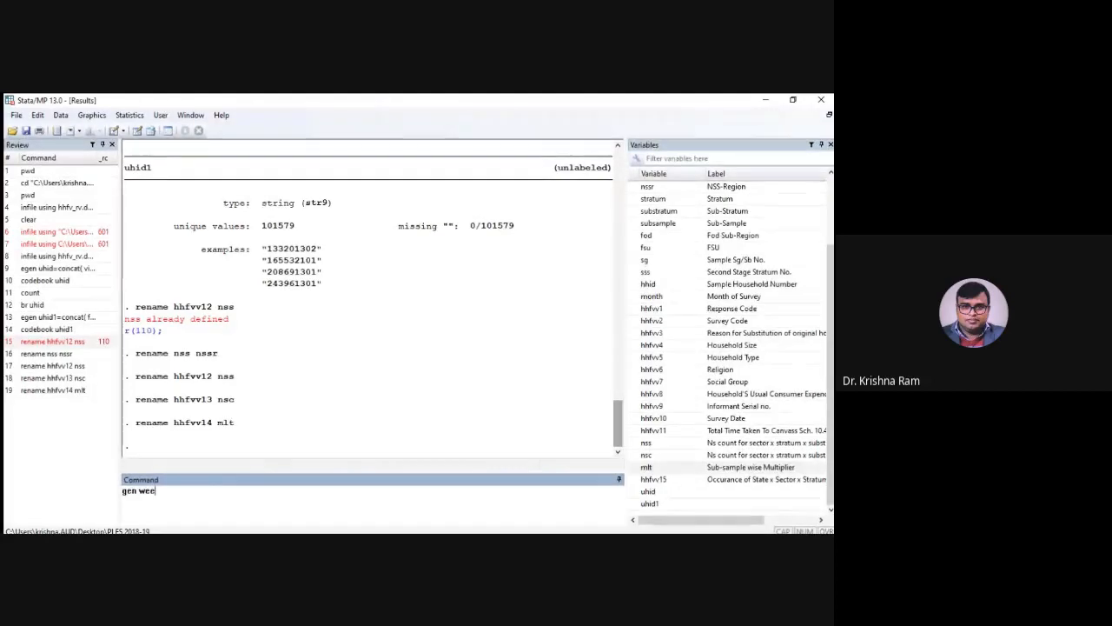
type("ght")
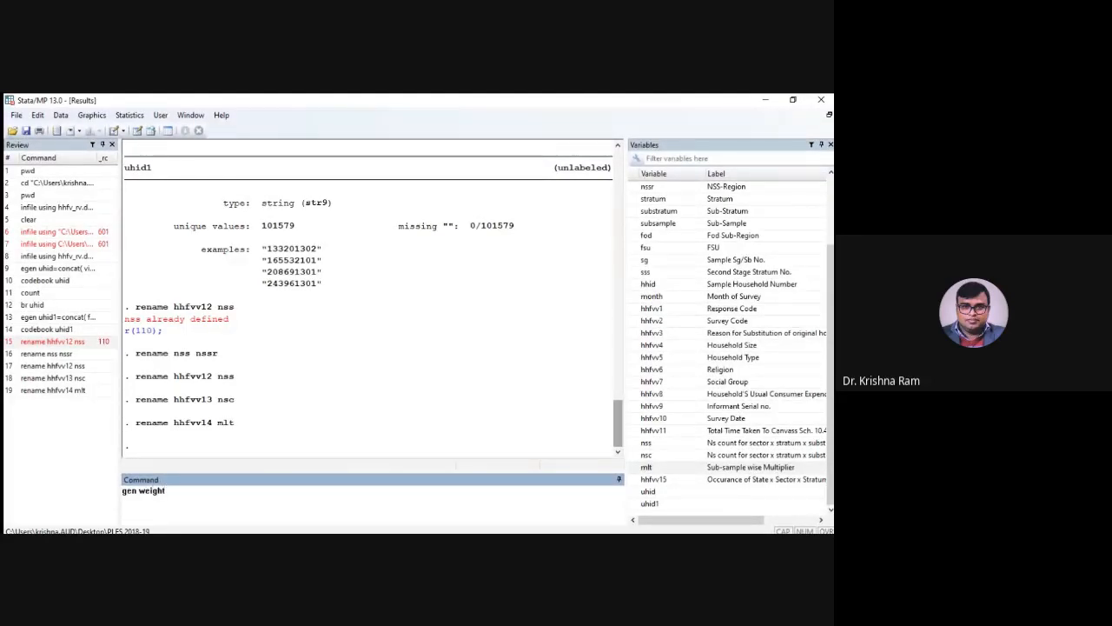
type("= mlt/100 if nss==")
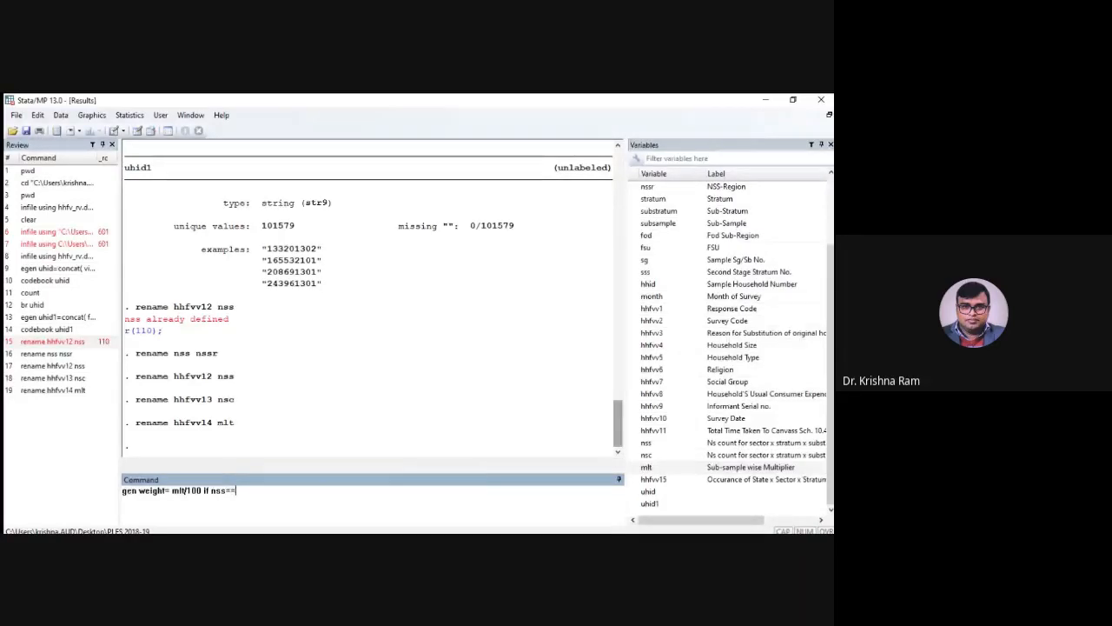
type("nsc")
key("Return")
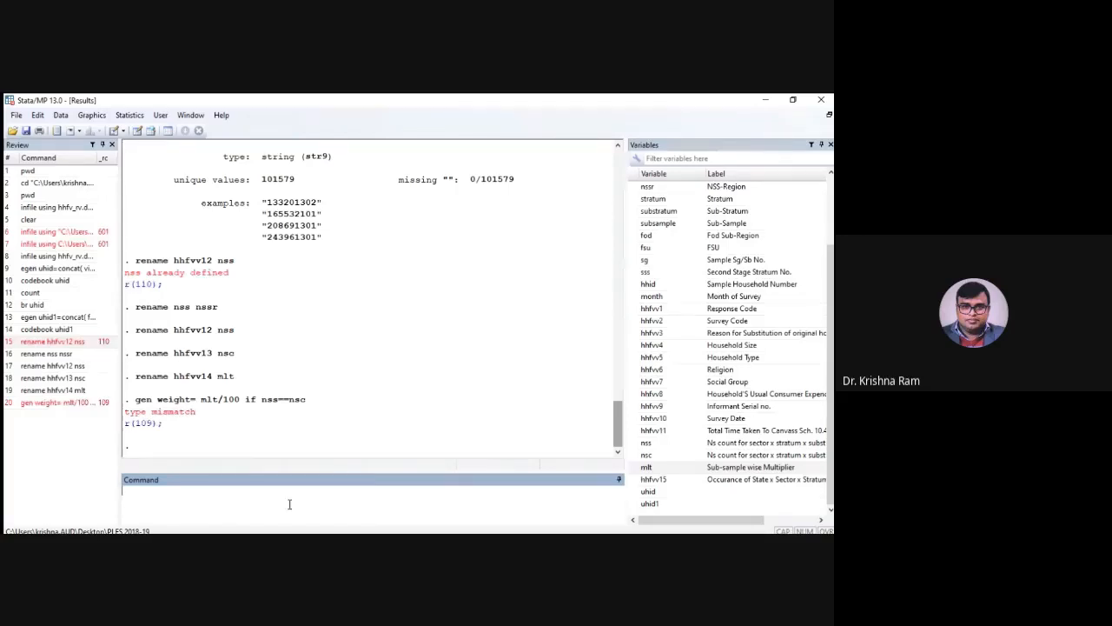
Browse the whole dataset to inspect how its variables are stored
type("br")
key("Return")
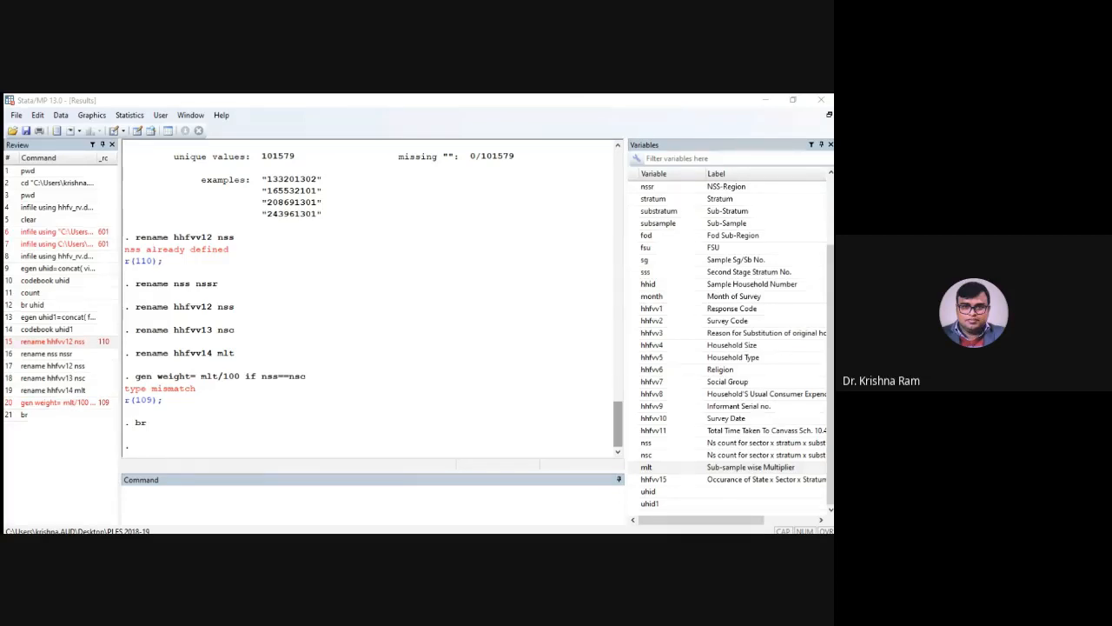
left_click(197, 496)
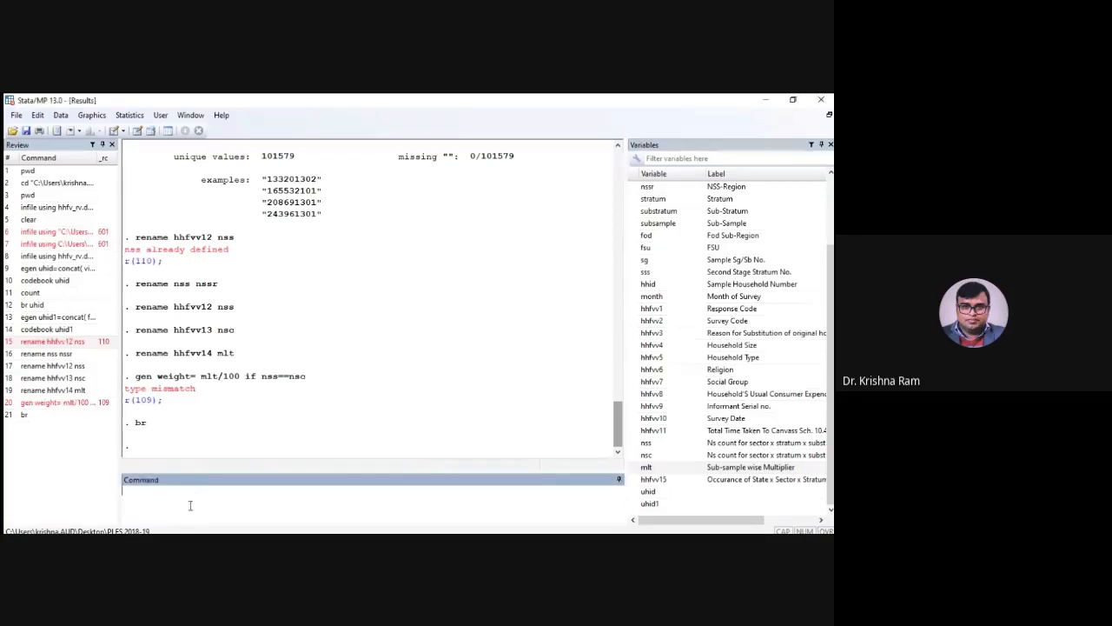
Convert all string variables to numeric with destring and the replace option, showing the remaining output
type("destring,re")
type("place")
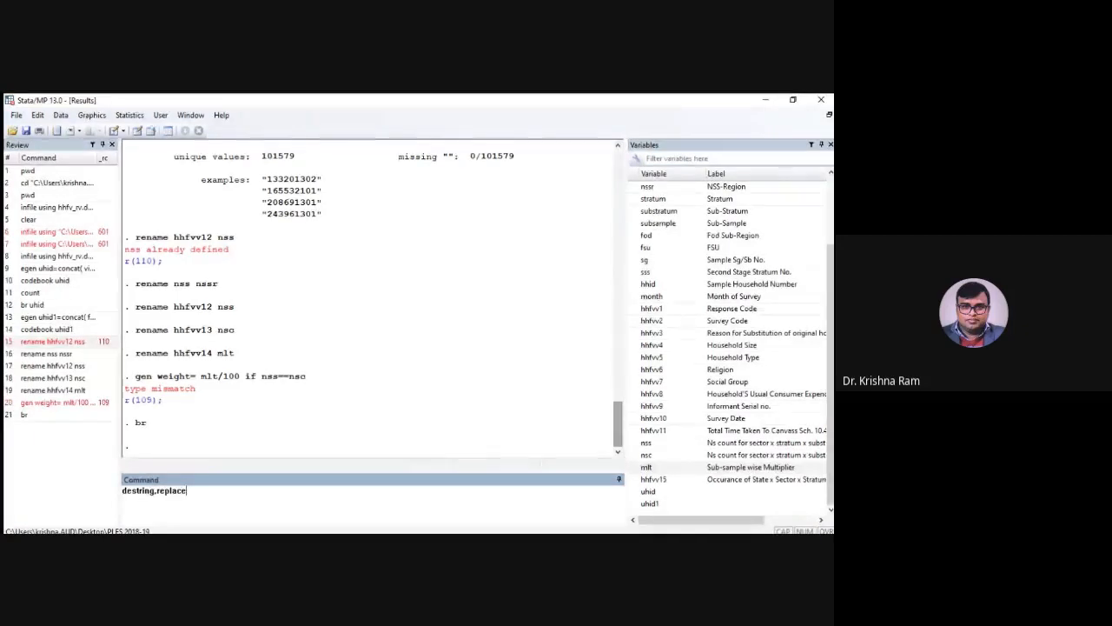
key("Return")
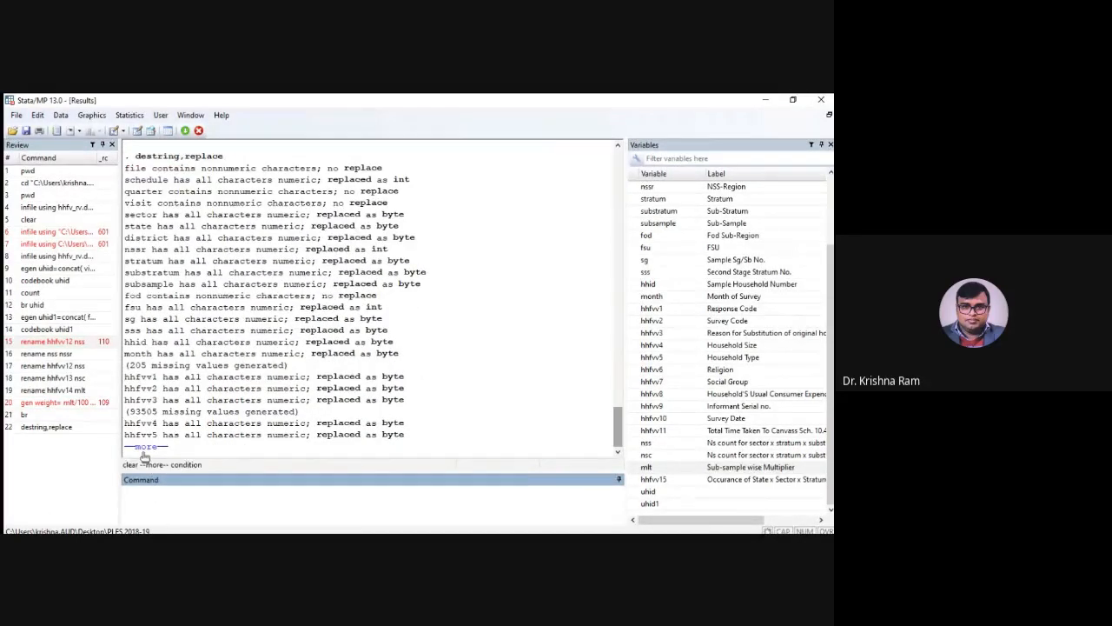
left_click(144, 449)
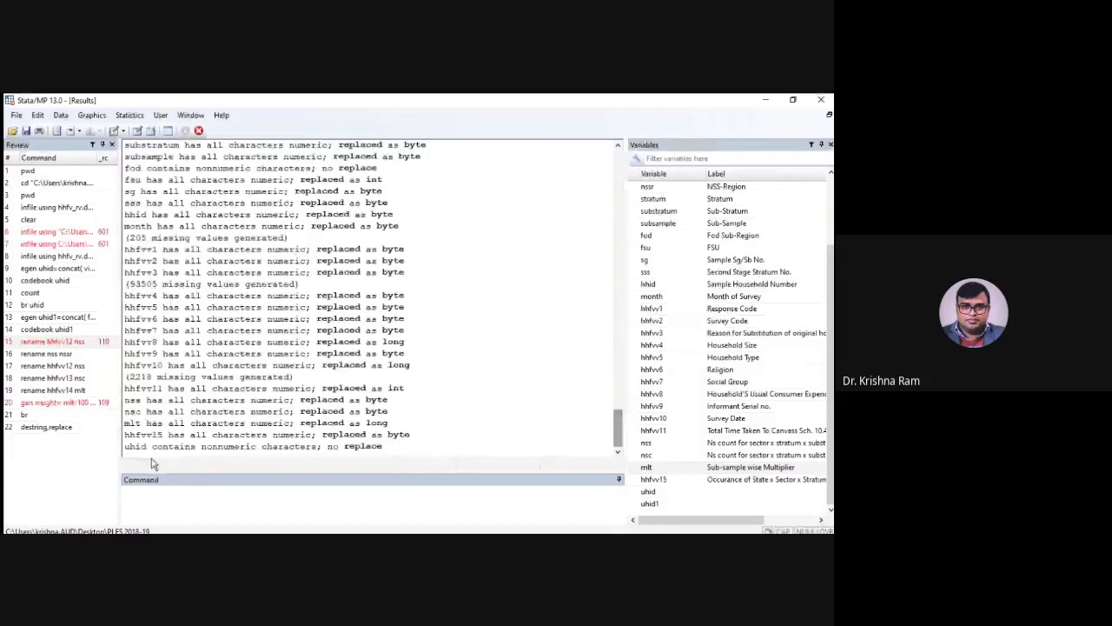
Try to save the dataset with the replace option and without a file name
type("save,e")
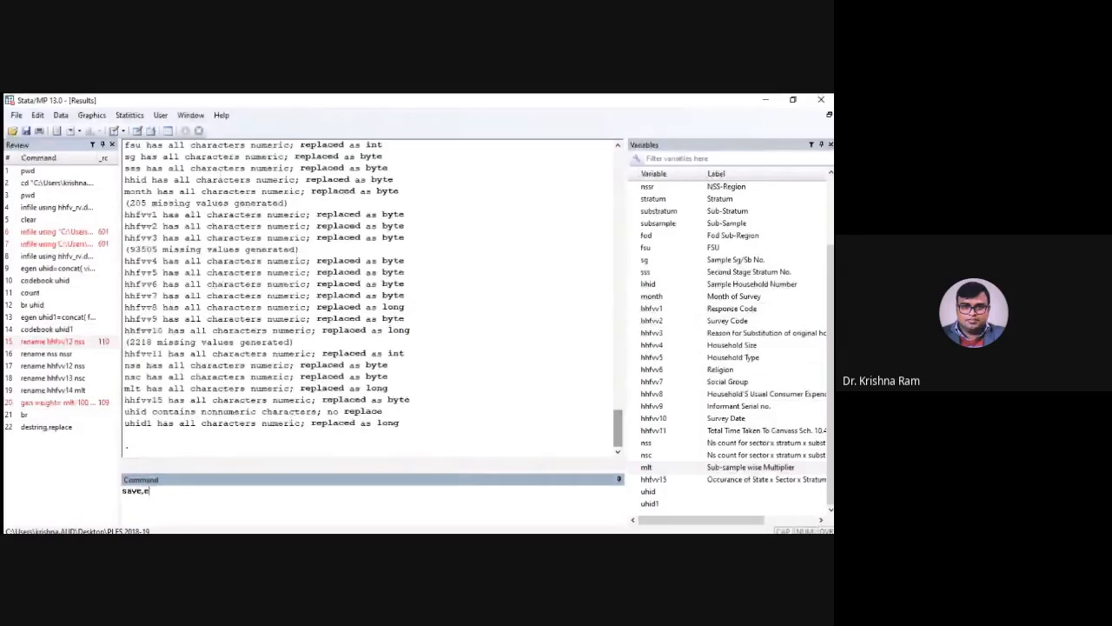
type("eplace")
key("Return")
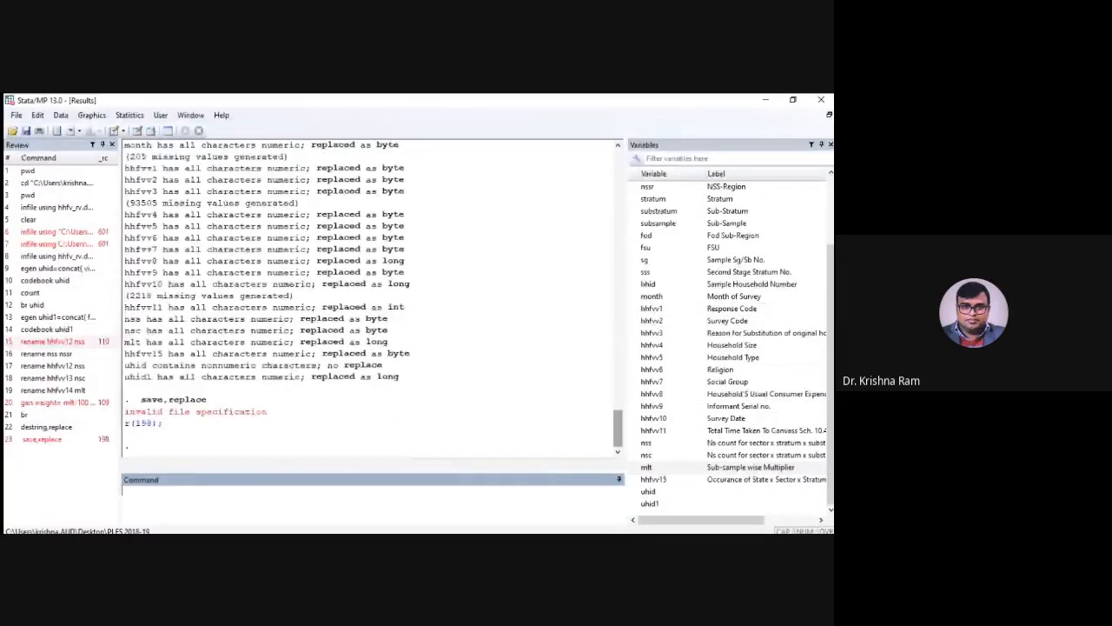
Rerun the earlier command to generate weight as mlt/100 if nss==nsc
left_click(55, 403)
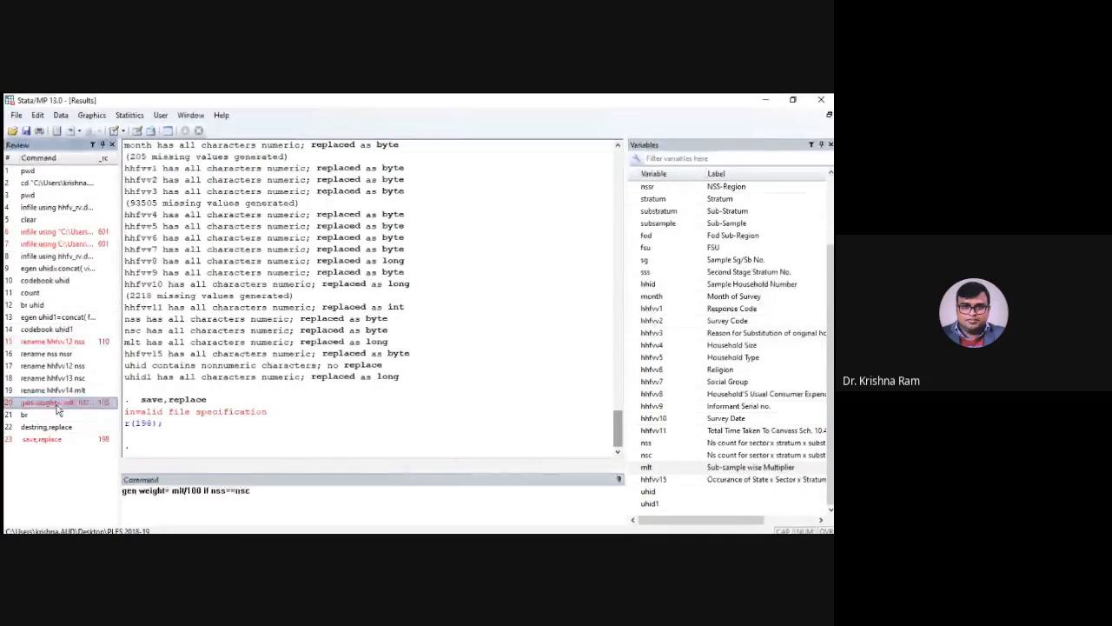
left_click(276, 498)
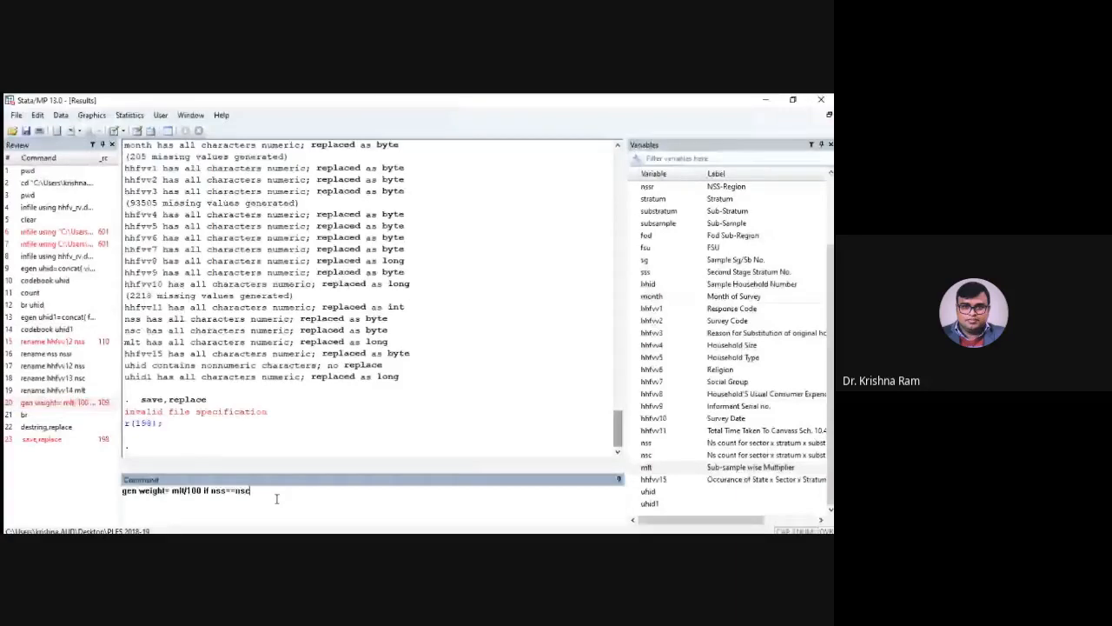
key("Return")
Replace weight with mlt/200 for all observations, without any condition
type("re")
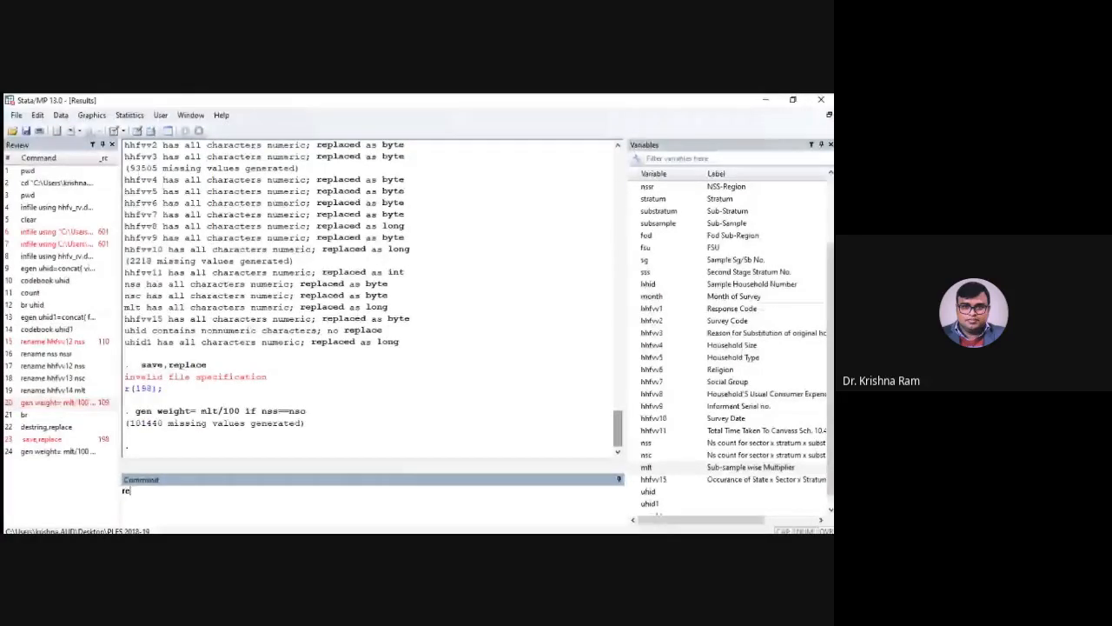
type("place weight=")
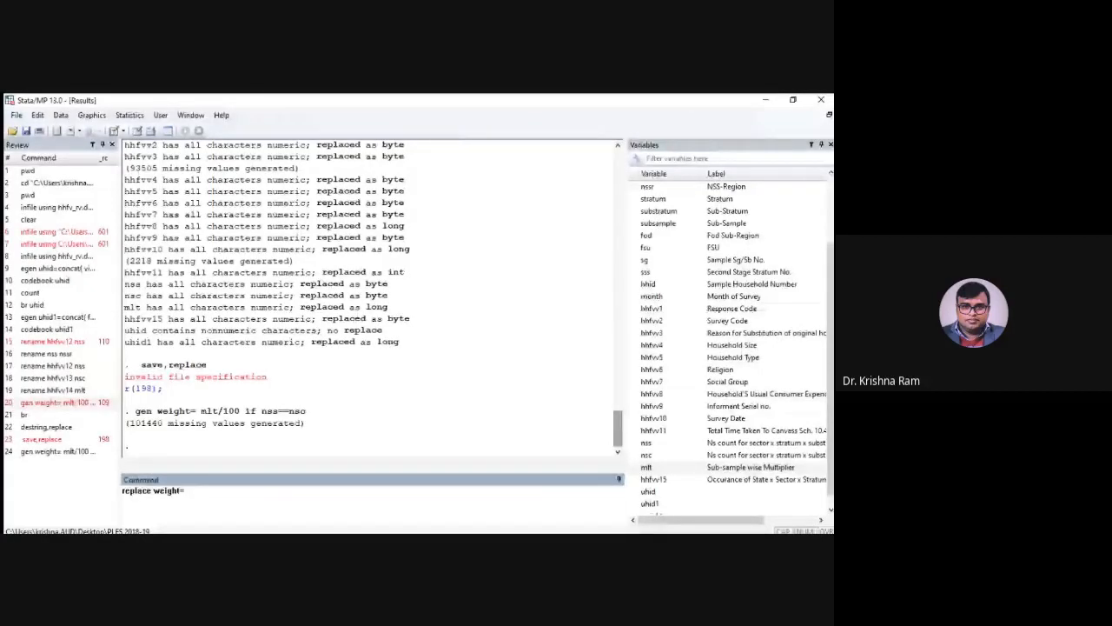
type("mlt/200")
key("Return")
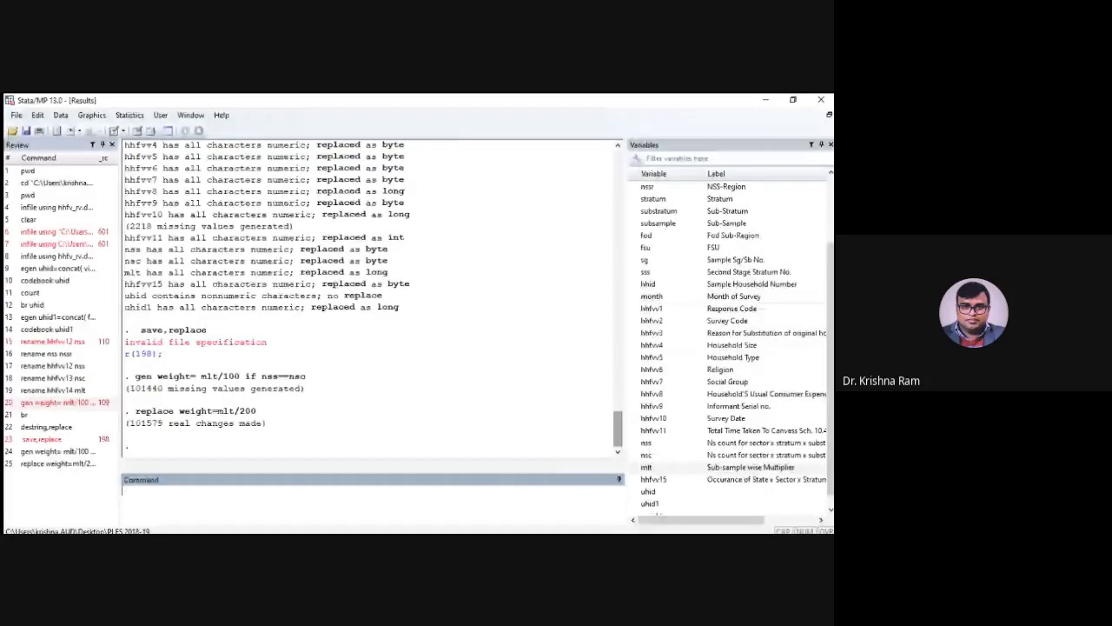
Try to generate weight as mlt/200 while the existing weight variable is still in the dataset
type("gen weight")
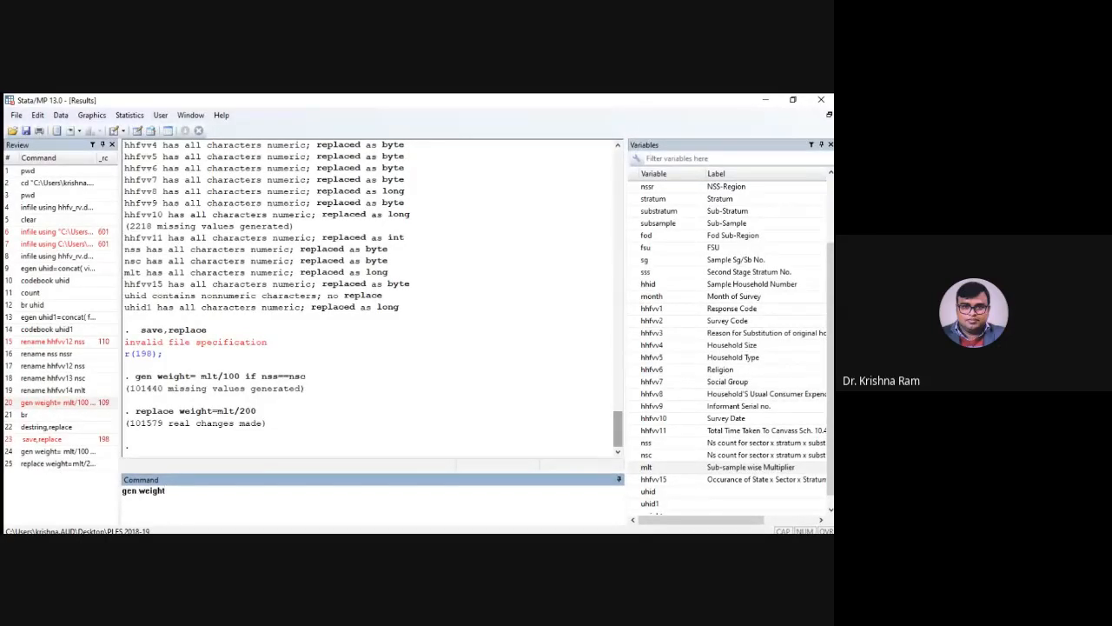
type("=mlt/200")
key("Return")
Drop the existing weight variable and generate it again as mlt/200
type("drop")
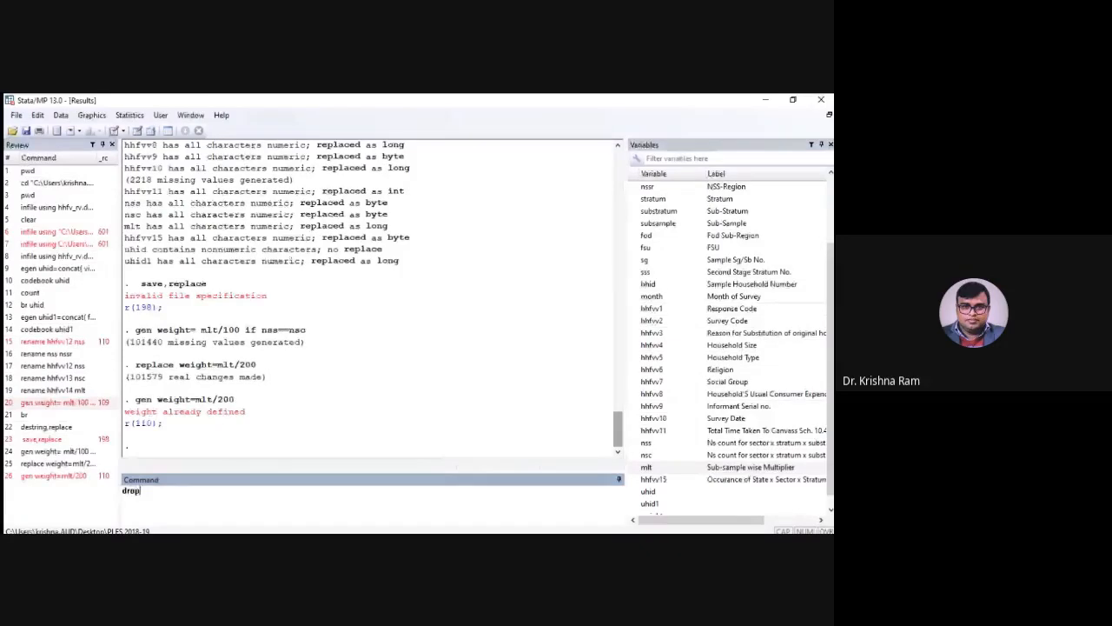
type(" weight")
key("Return")
type("gen w")
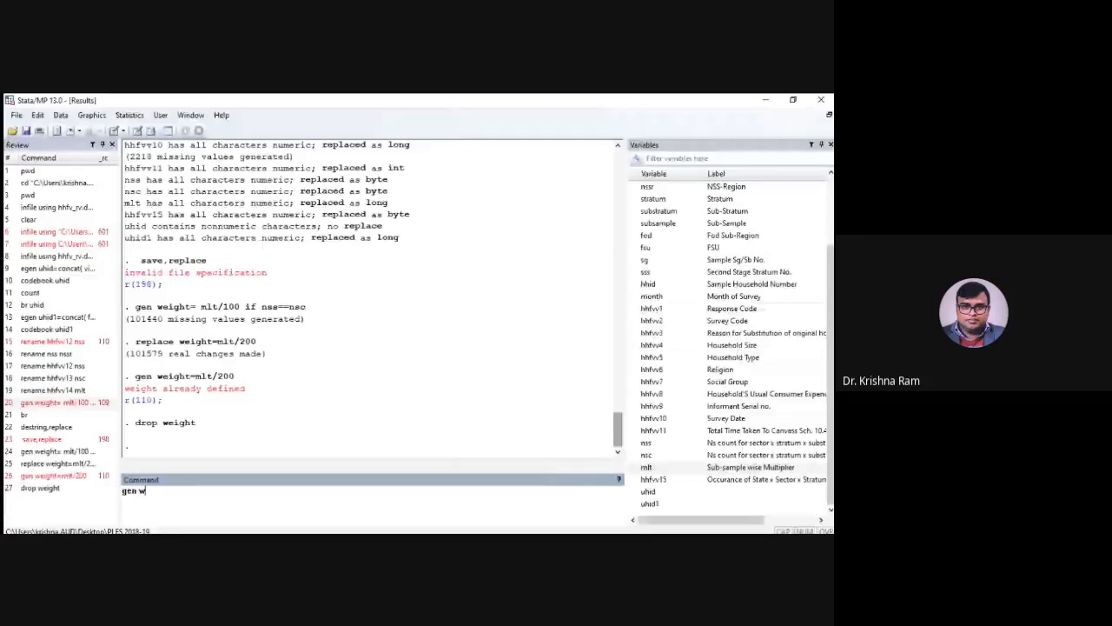
type("eight=mlt/200")
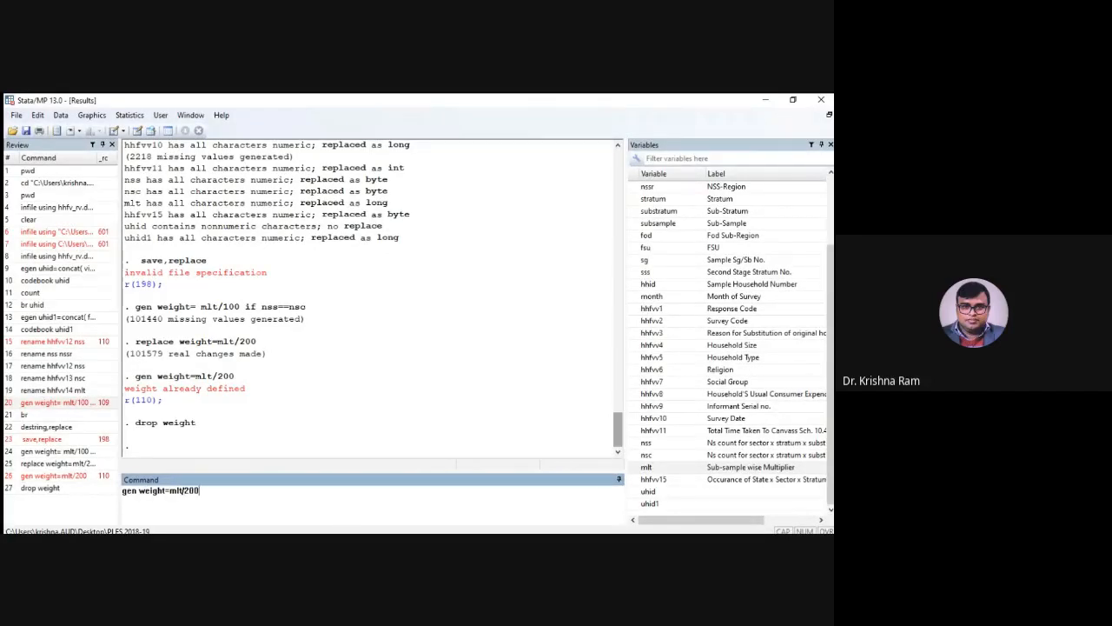
key("Return")
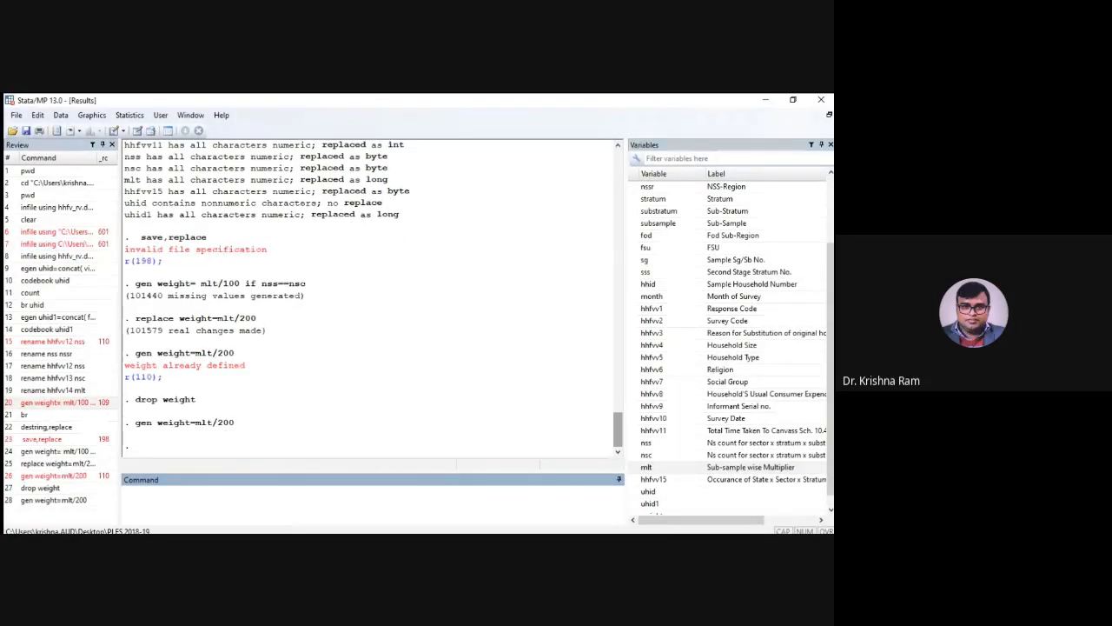
Replace weight with mlt/100 for observations where nss equals nsc
type("replace weight=")
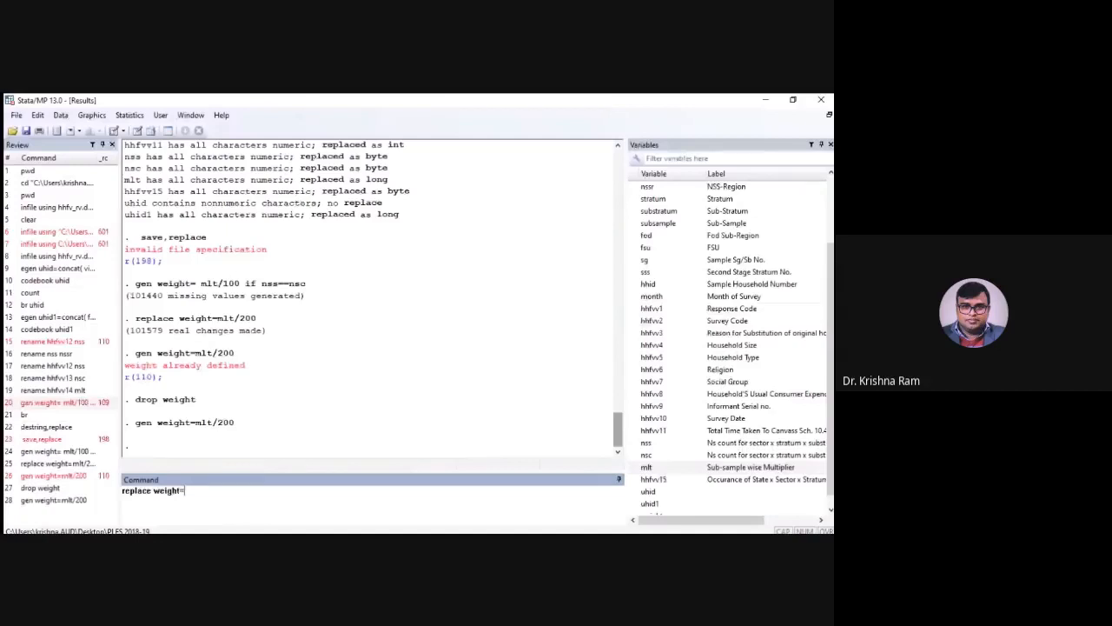
type("mlt/100 if nsss")
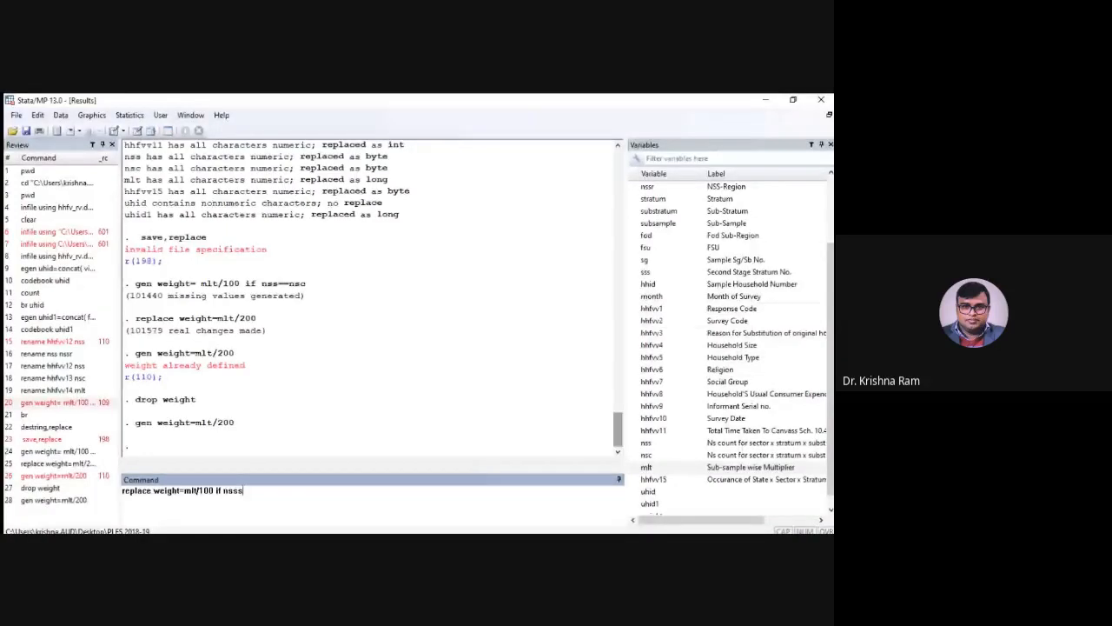
key("BackSpace")
type("==")
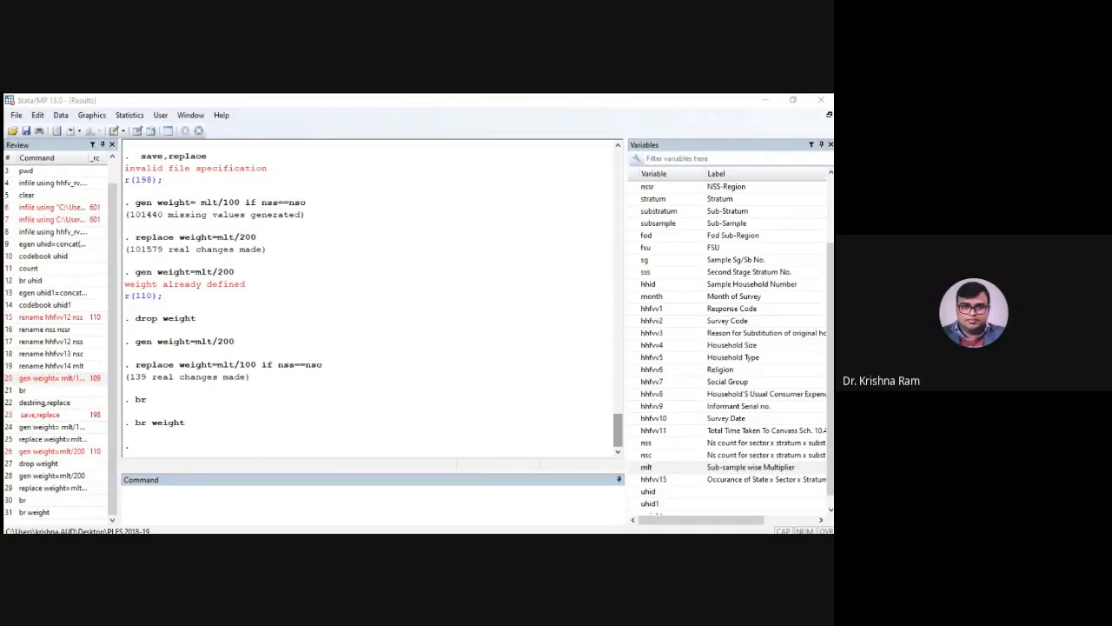
Generate the variable weight1 as the rounded value of weight
left_click(411, 386)
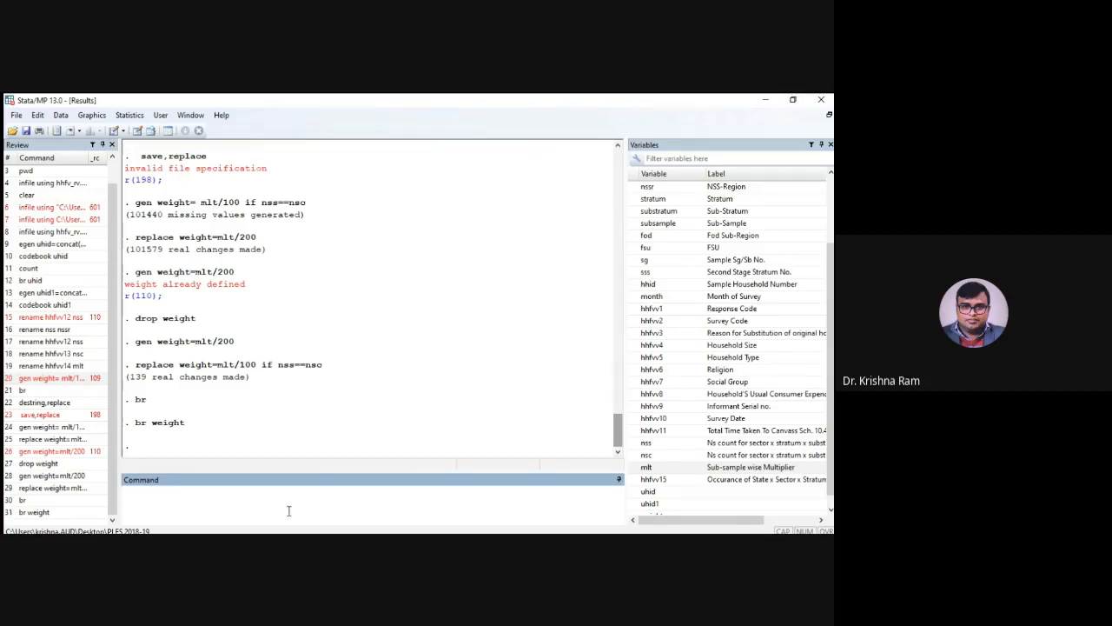
type("gen")
type("weight1=rou")
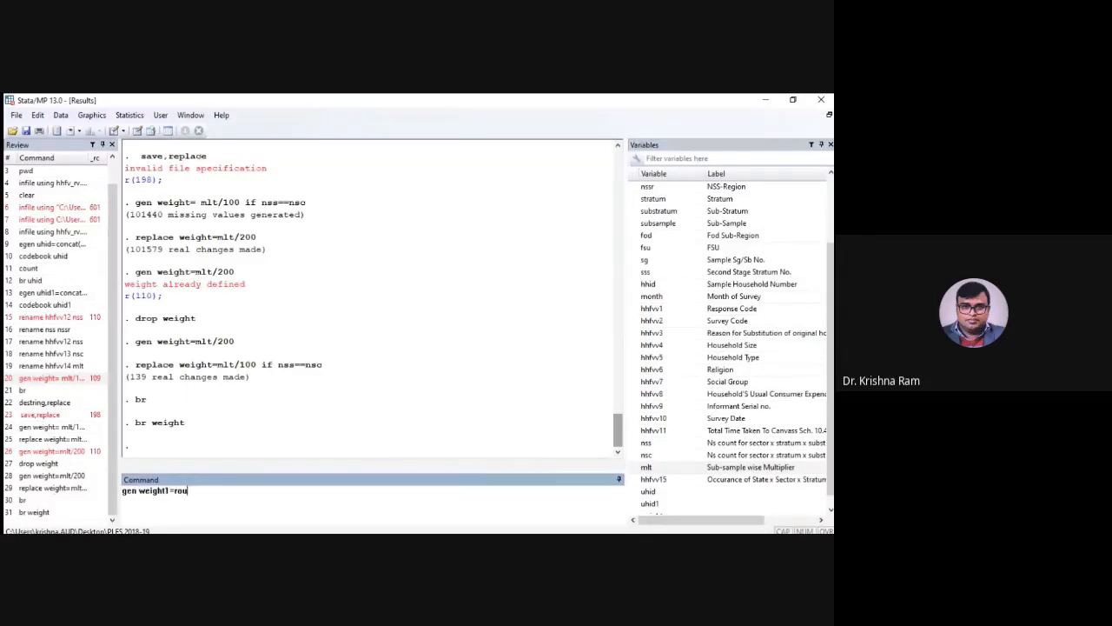
type("nd(")
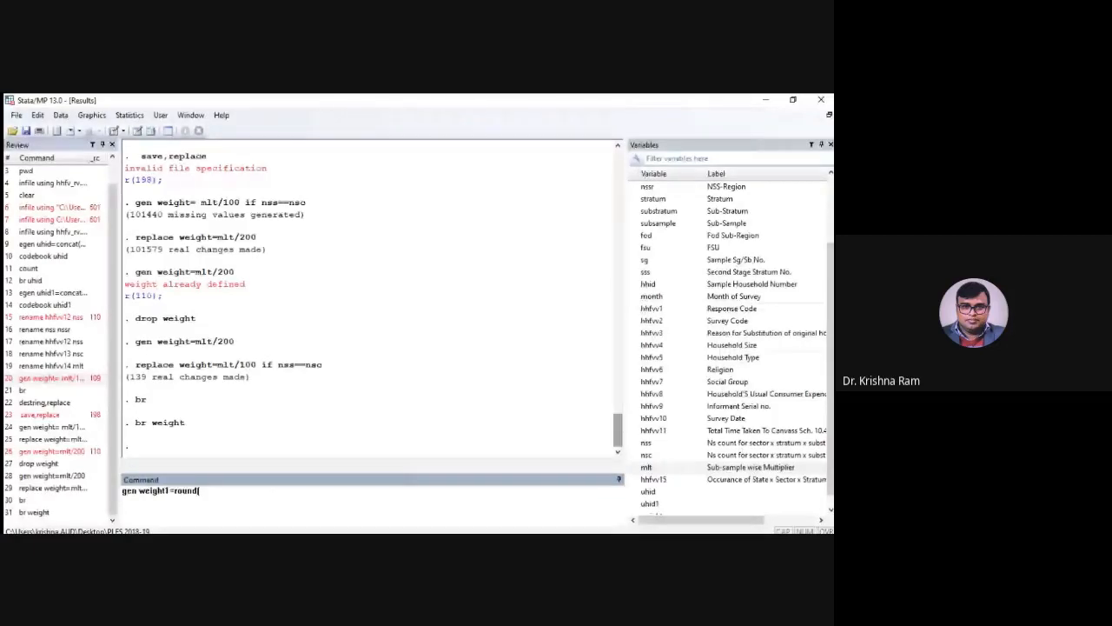
type("w")
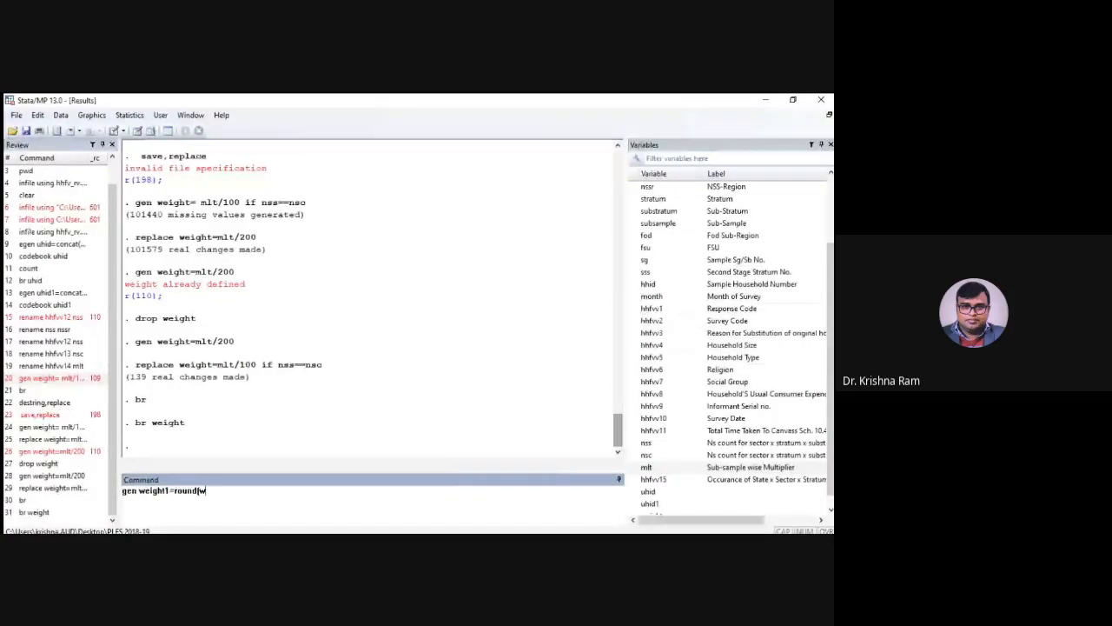
type("eight")
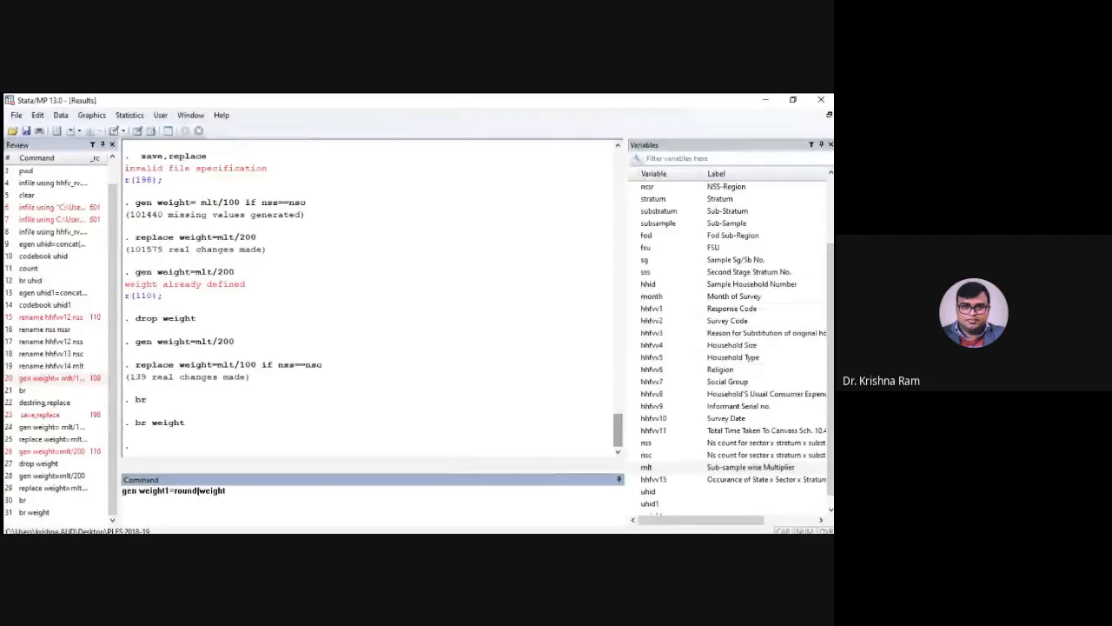
type(")")
key("Return")
Browse the weight and weight1 variables side by side in the data browser
type("br")
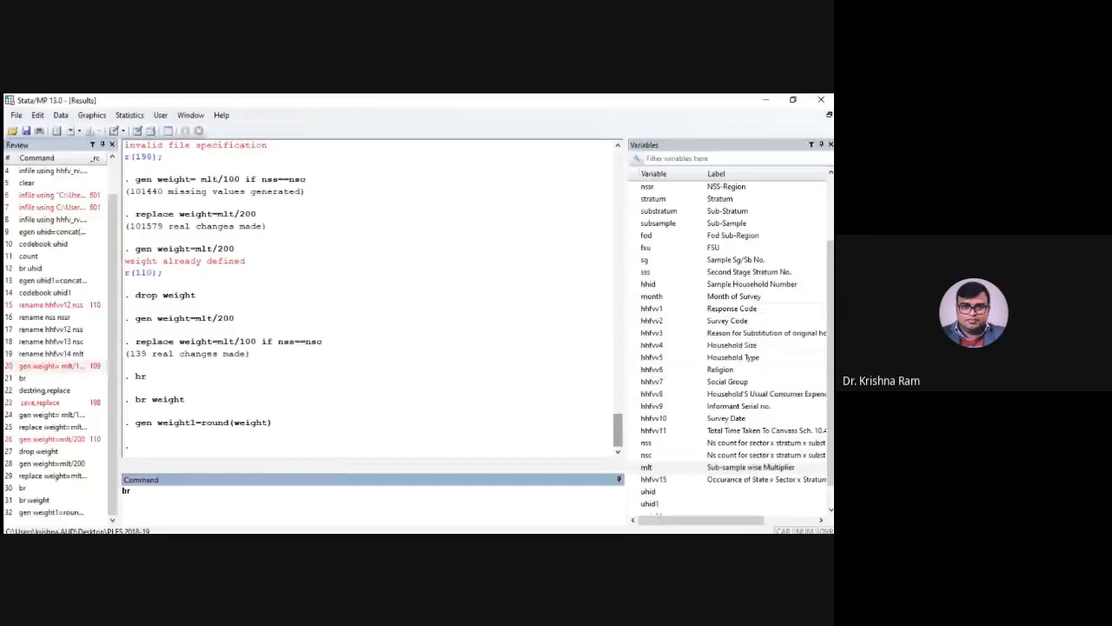
scroll(658, 505, "down", 1)
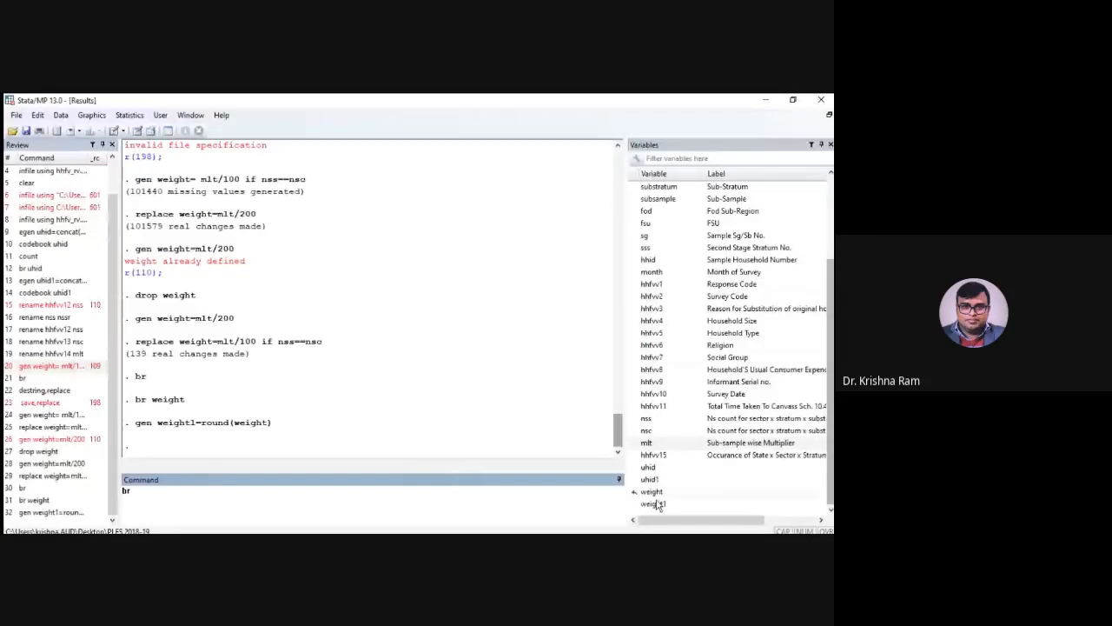
double_click(654, 492)
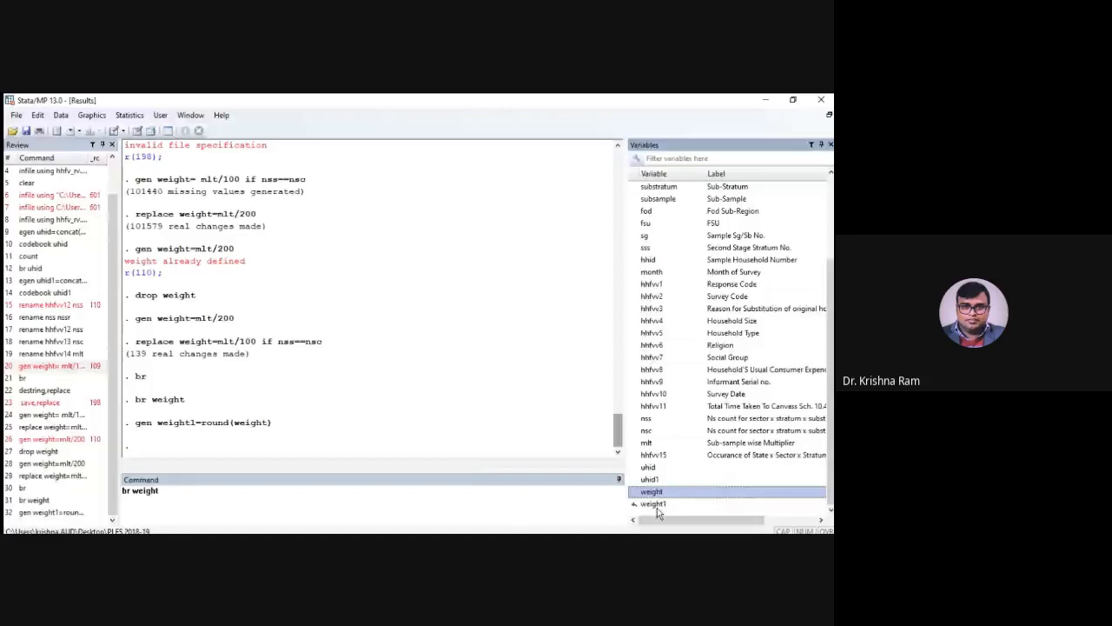
double_click(657, 504)
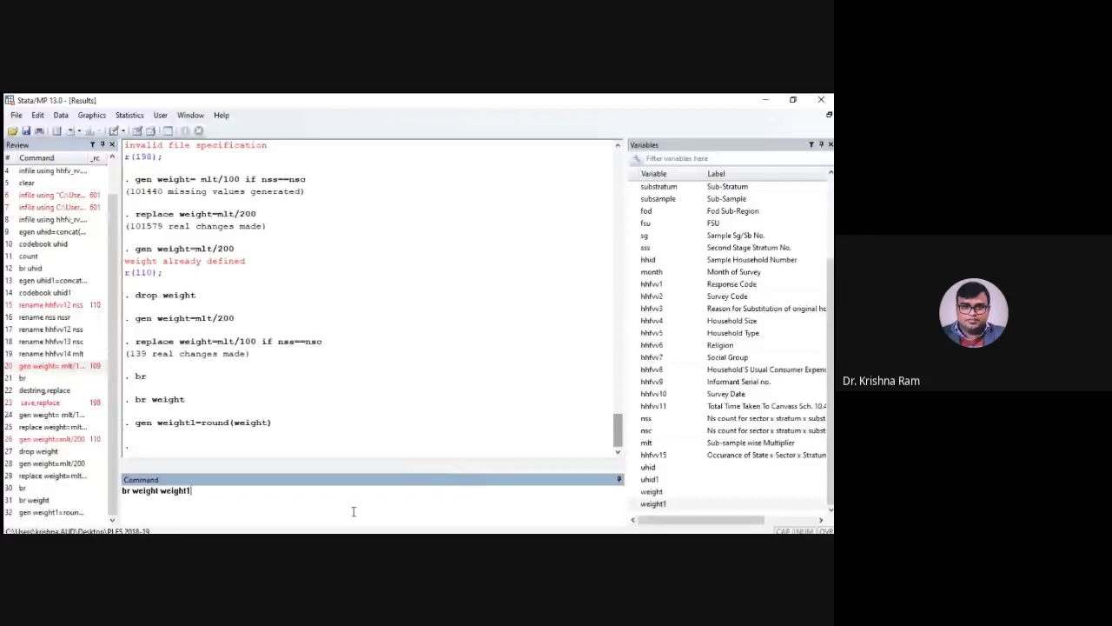
key("Return")
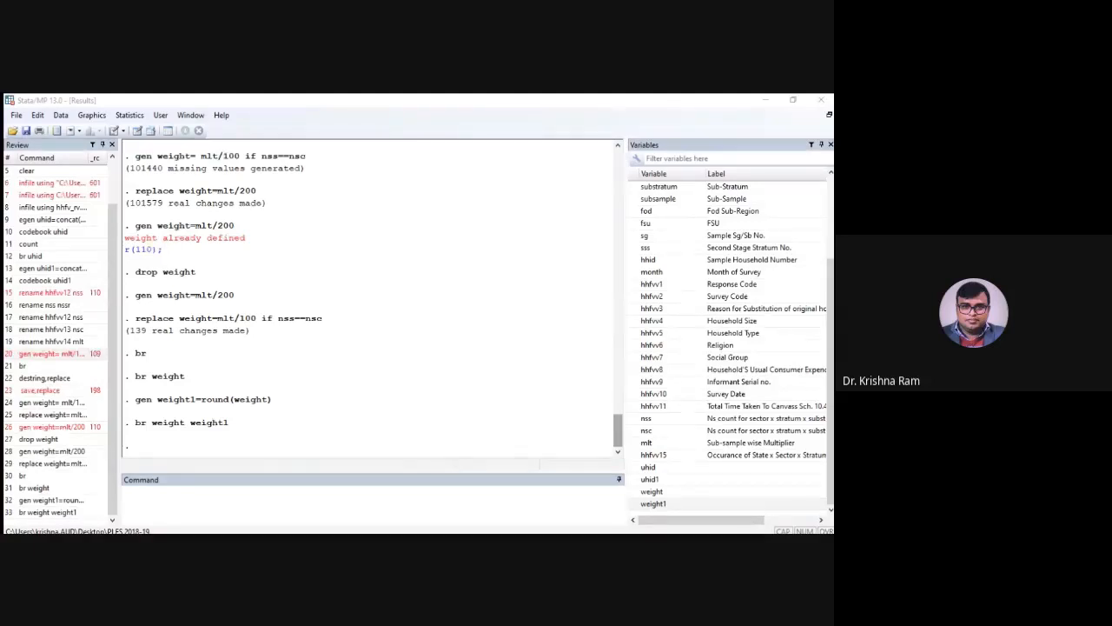
left_click(611, 235)
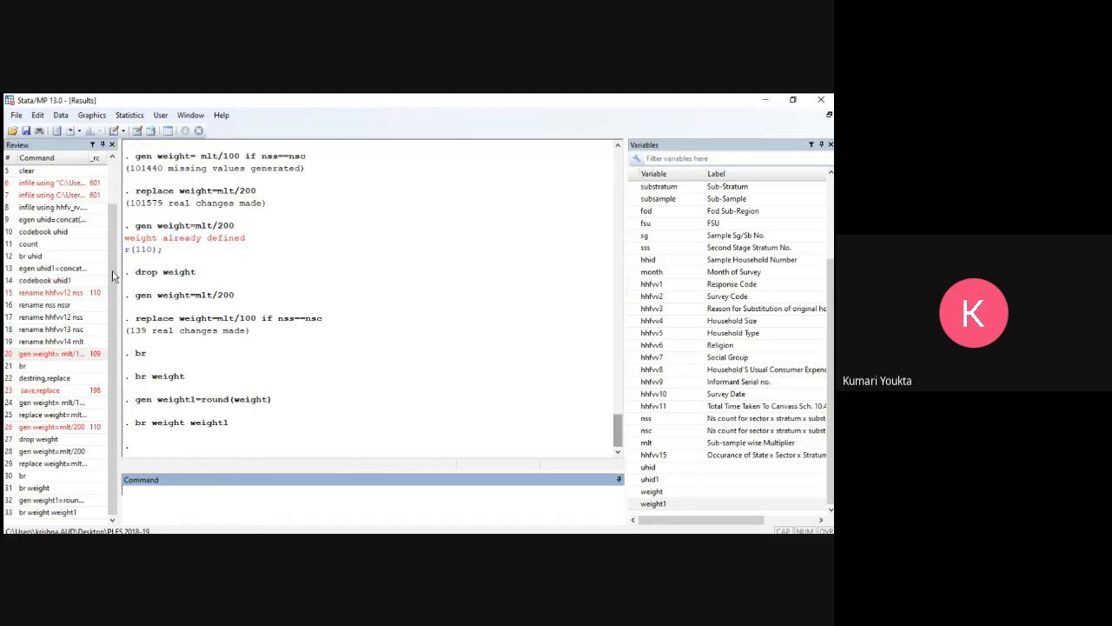
Review the earlier commands that generated weight as mlt/100 if nss==nsc and replaced it with mlt/200
scroll(201, 266, "up", 1)
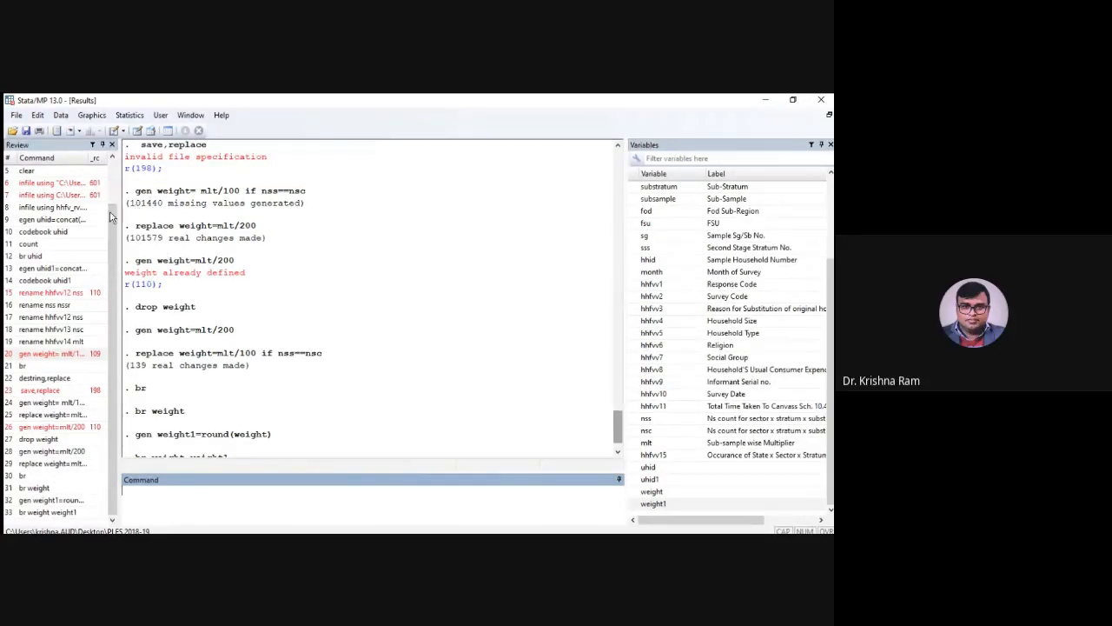
left_click_drag(126, 189, 244, 253)
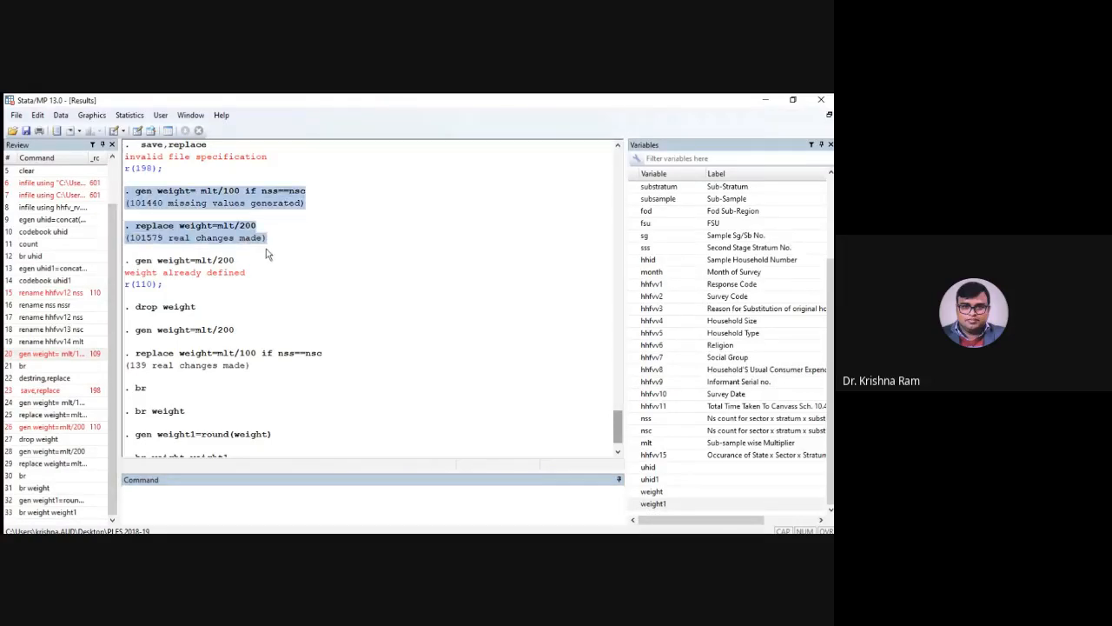
scroll(285, 267, "up", 1)
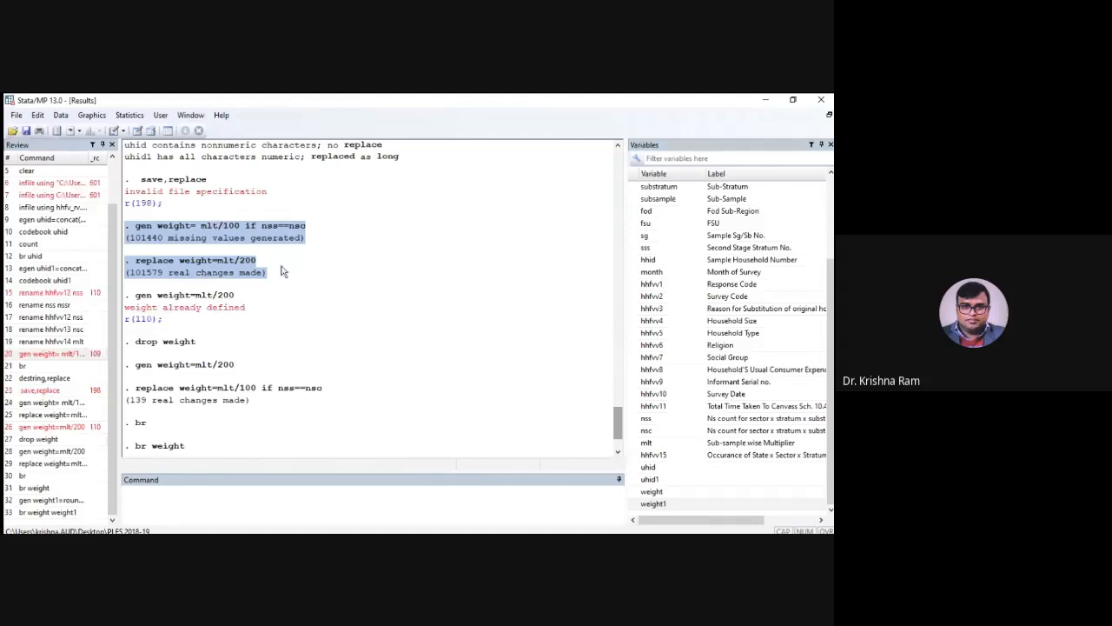
left_click(157, 258)
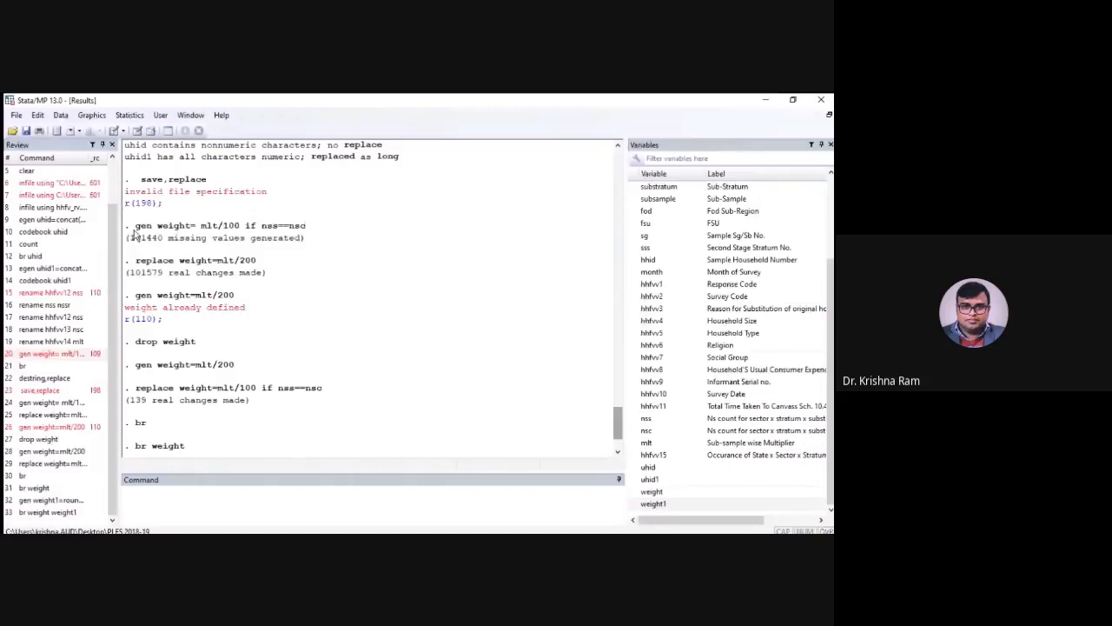
left_click_drag(126, 222, 309, 247)
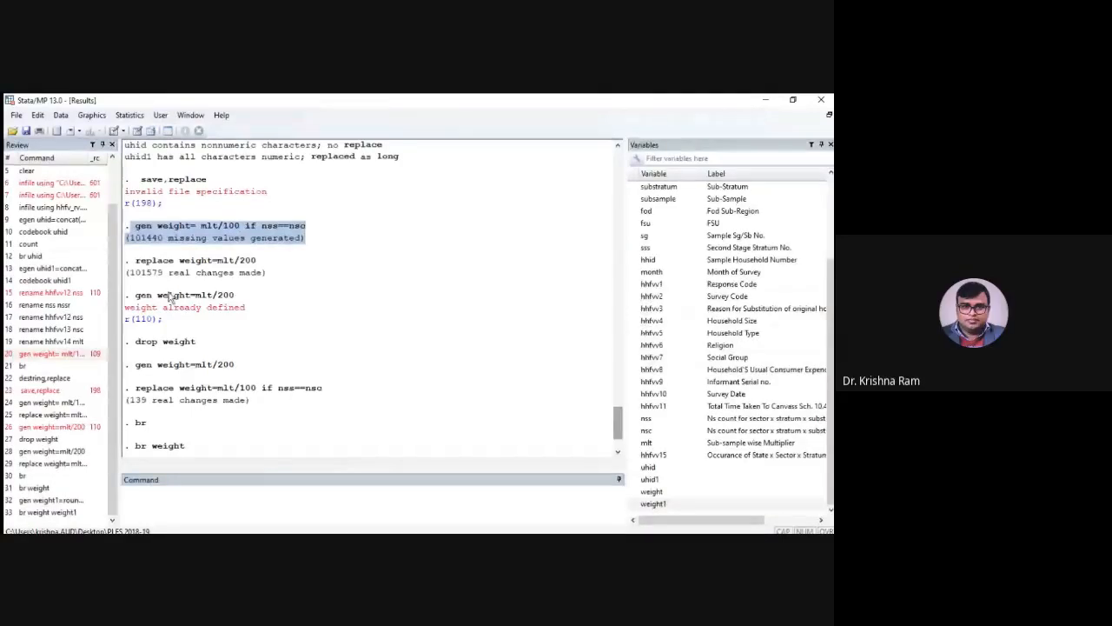
left_click(224, 242)
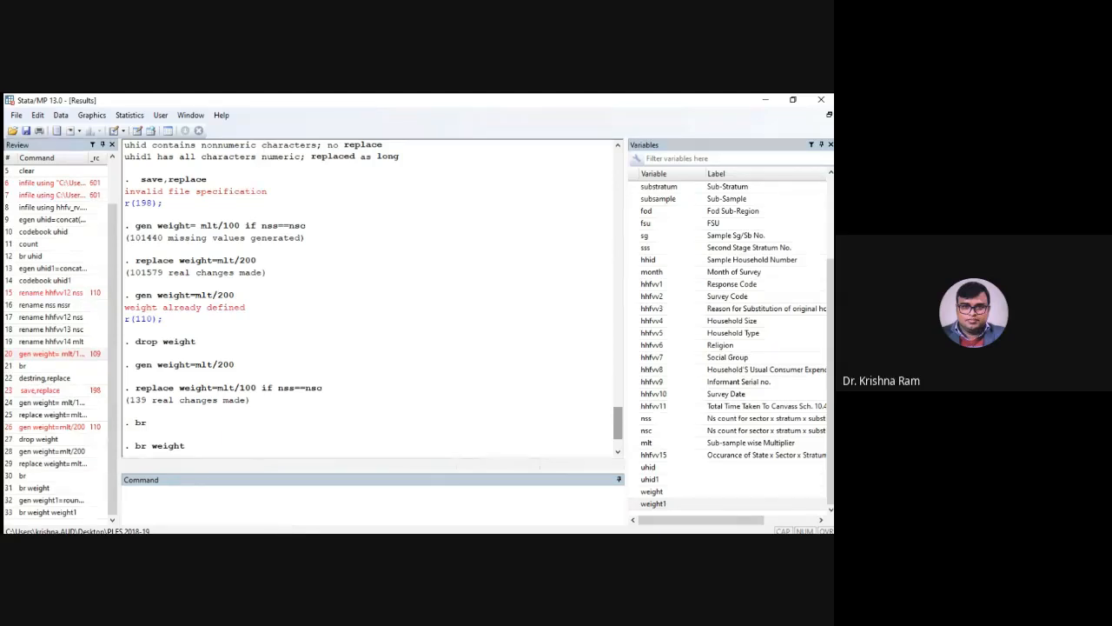
Clear the current dataset from memory
left_click(351, 501)
type("d")
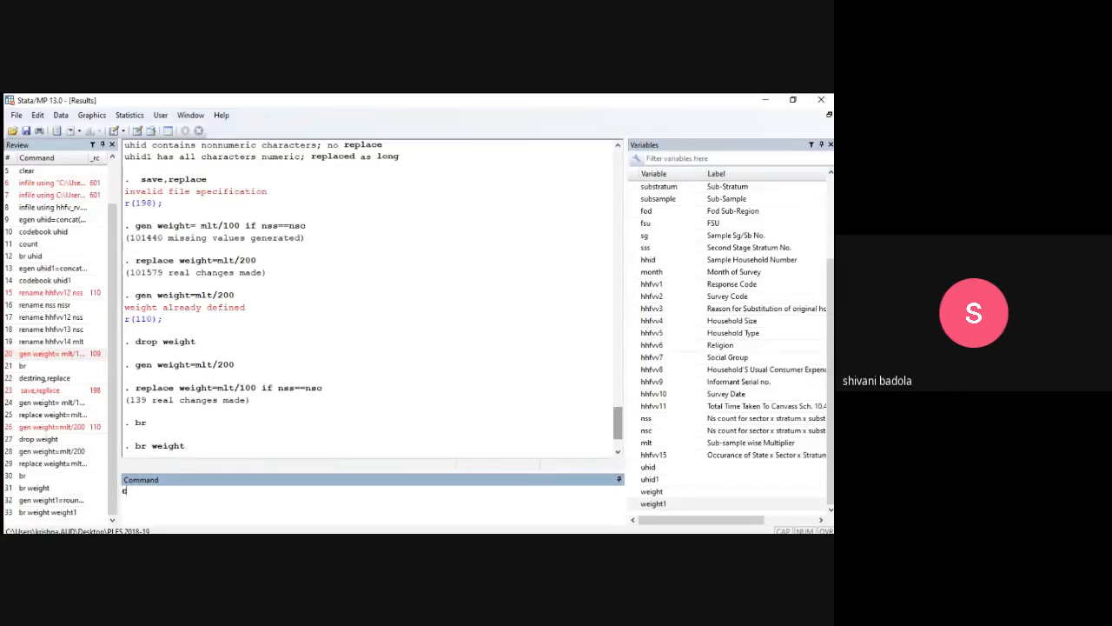
type("lear")
key("Return")
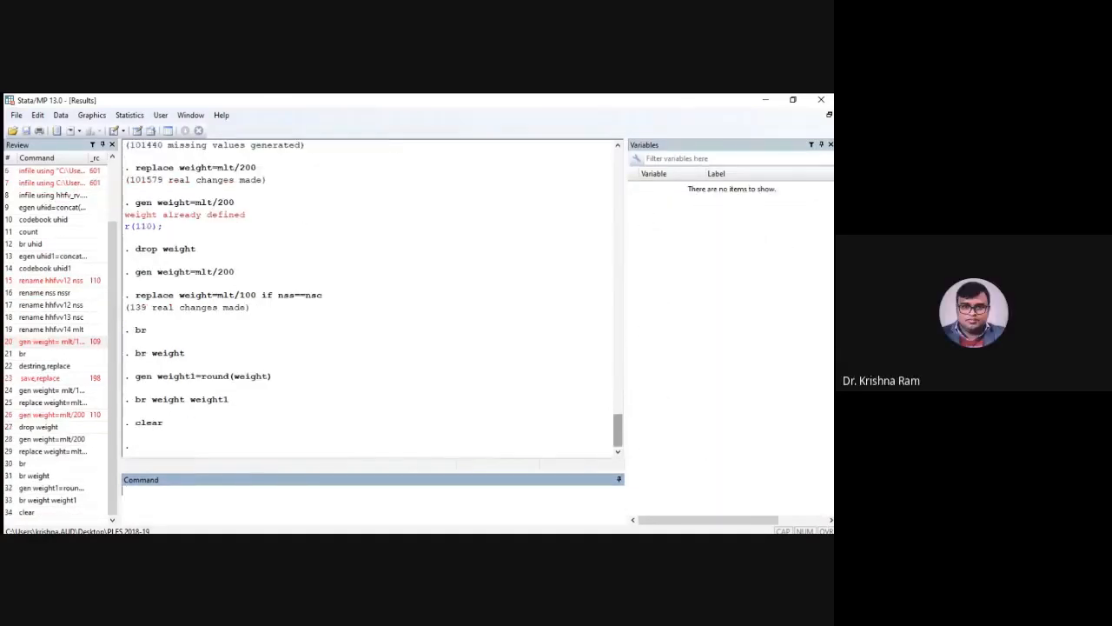